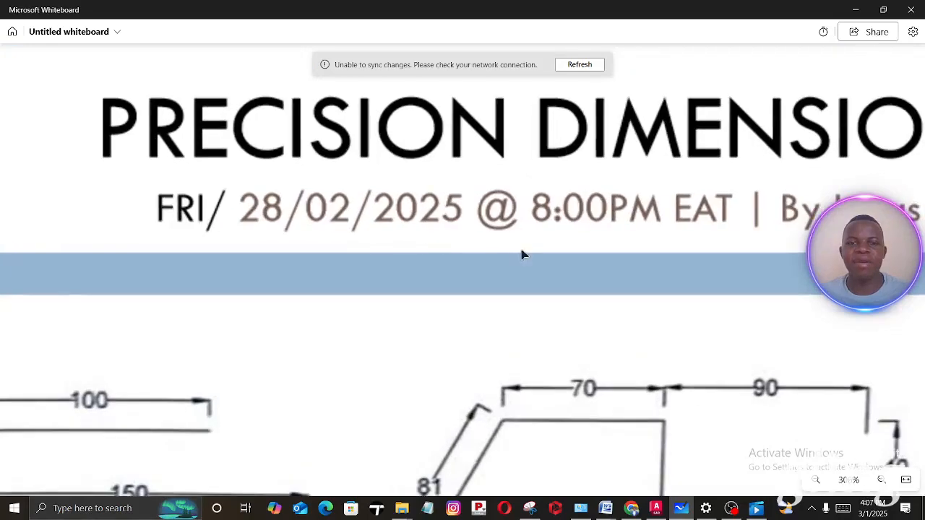
{"action": "scroll", "coordinate": [601, 247], "scroll_direction": "up", "scroll_amount": 1}
- Examine the Precision Dimensioning exercise sheet on the whiteboard, from the title down to all the dimensioned figures
{"action": "left_click_drag", "start_coordinate": [625, 229], "coordinate": [369, 235]}
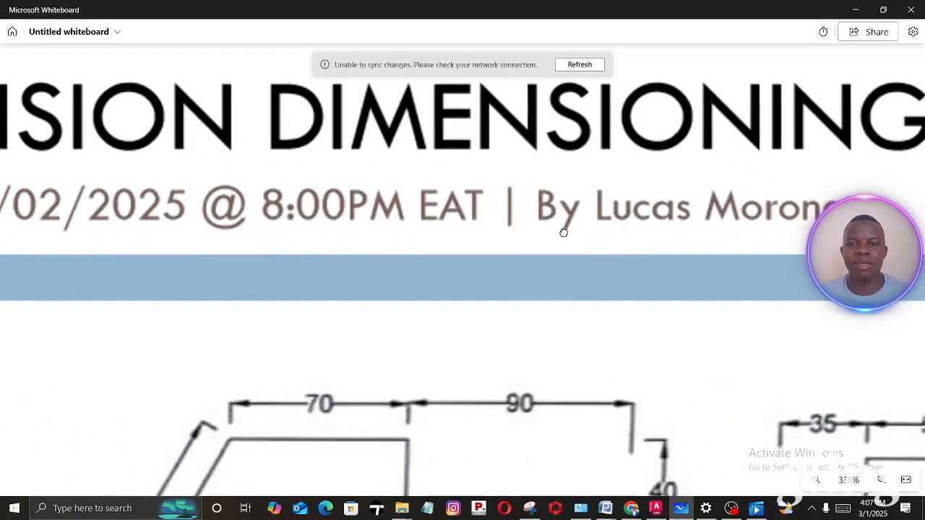
{"action": "scroll", "coordinate": [522, 223], "scroll_direction": "down", "scroll_amount": 3}
{"action": "scroll", "coordinate": [527, 223], "scroll_direction": "down", "scroll_amount": 3}
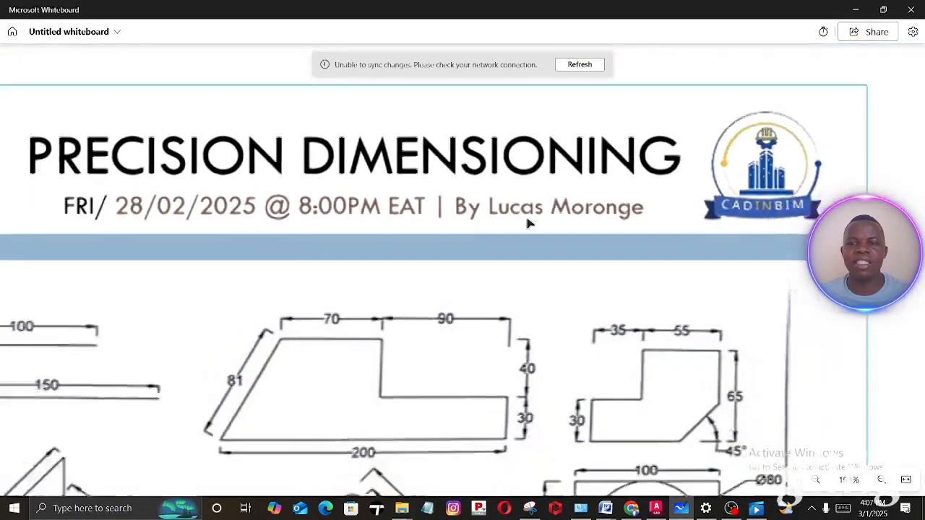
{"action": "left_click_drag", "start_coordinate": [511, 223], "coordinate": [534, 127]}
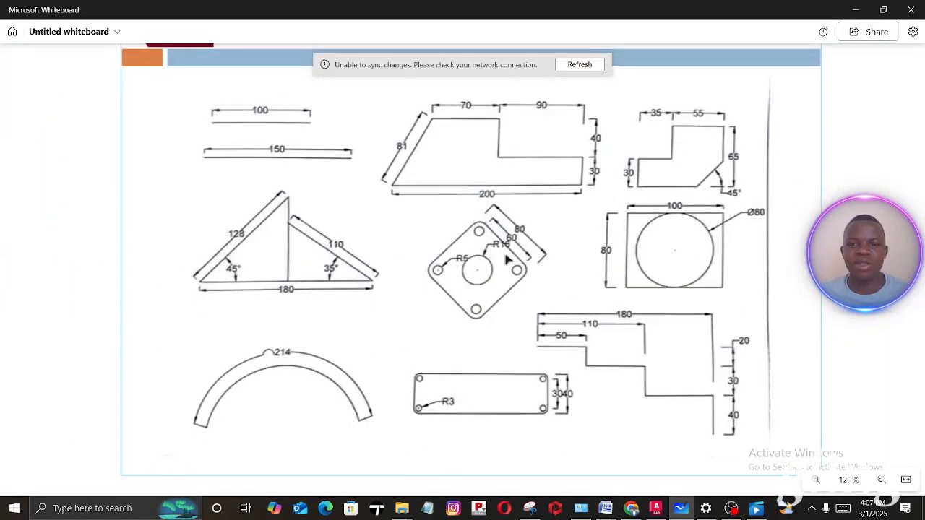
{"action": "left_click_drag", "start_coordinate": [511, 281], "coordinate": [503, 333]}
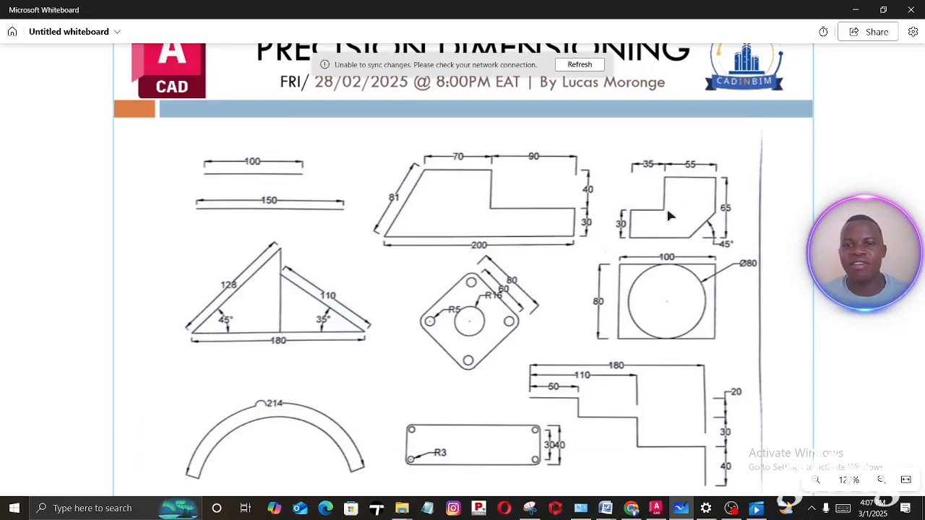
{"action": "scroll", "coordinate": [634, 258], "scroll_direction": "down", "scroll_amount": 2}
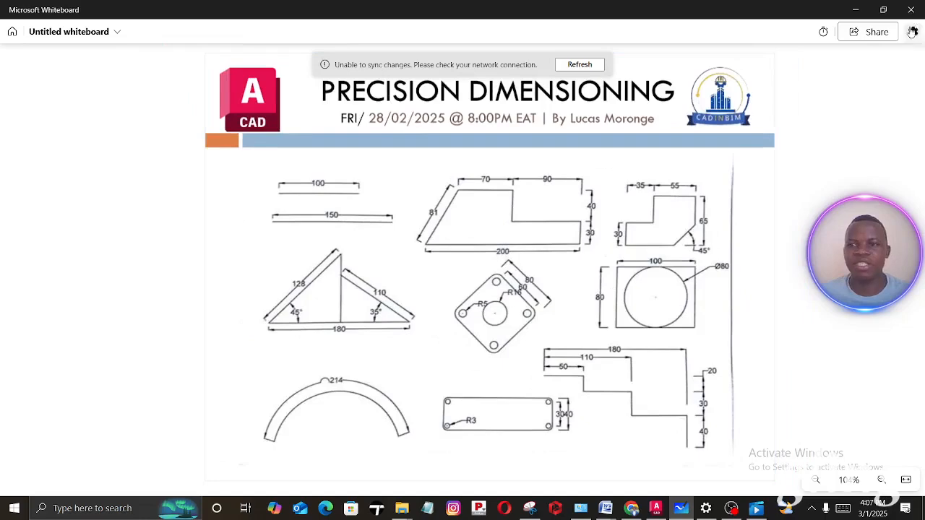
- Switch to AutoCAD and examine the dimensioned example figures in the Precision Dimensioning drawing
{"action": "left_click", "coordinate": [855, 10]}
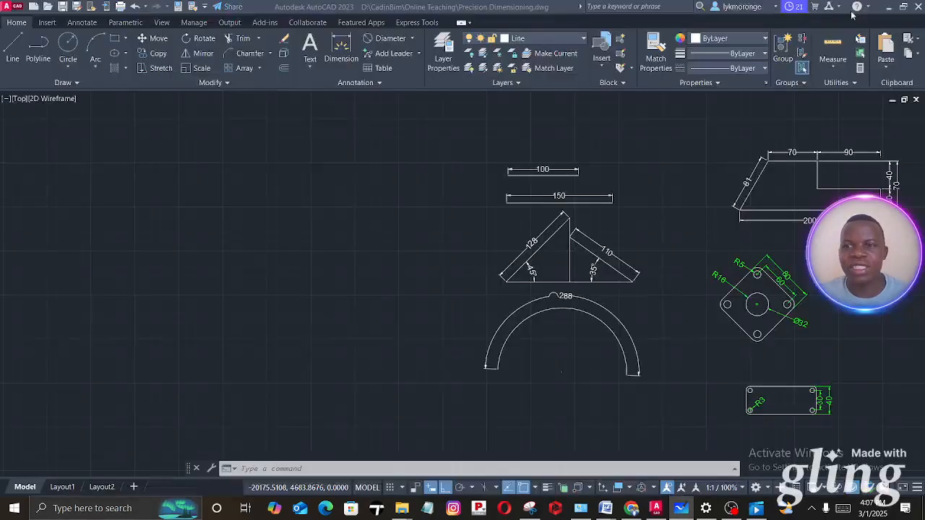
{"action": "scroll", "coordinate": [491, 238], "scroll_direction": "up", "scroll_amount": 2}
{"action": "middle_click_drag", "start_coordinate": [588, 237], "coordinate": [313, 248]}
{"action": "scroll", "coordinate": [498, 243], "scroll_direction": "down", "scroll_amount": 10}
{"action": "scroll", "coordinate": [526, 241], "scroll_direction": "up", "scroll_amount": 10}
{"action": "scroll", "coordinate": [401, 243], "scroll_direction": "down", "scroll_amount": 5}
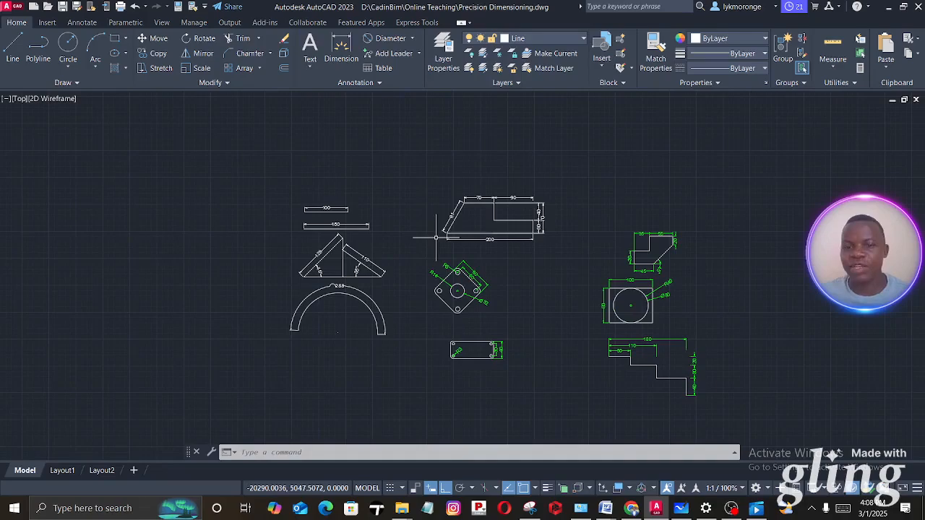
{"action": "middle_click_drag", "start_coordinate": [411, 224], "coordinate": [458, 208]}
{"action": "scroll", "coordinate": [504, 219], "scroll_direction": "up", "scroll_amount": 3}
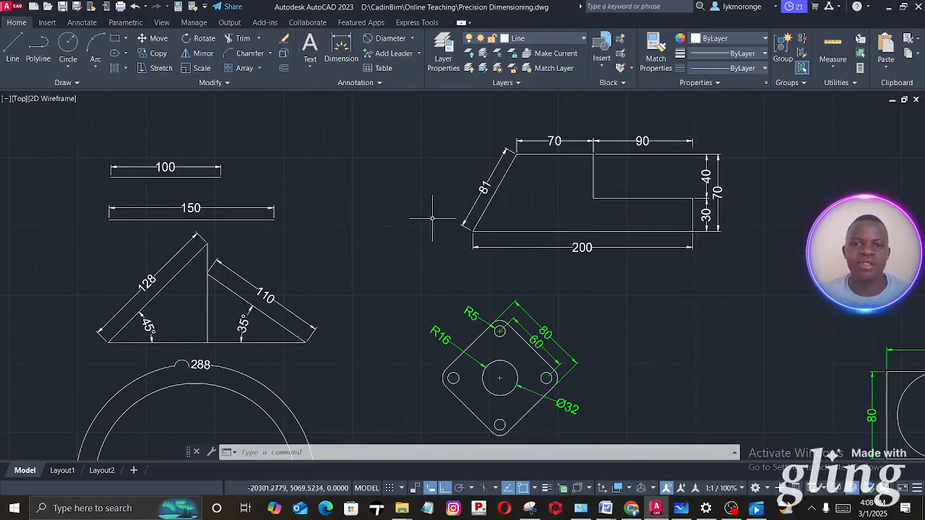
{"action": "scroll", "coordinate": [432, 217], "scroll_direction": "down", "scroll_amount": 4}
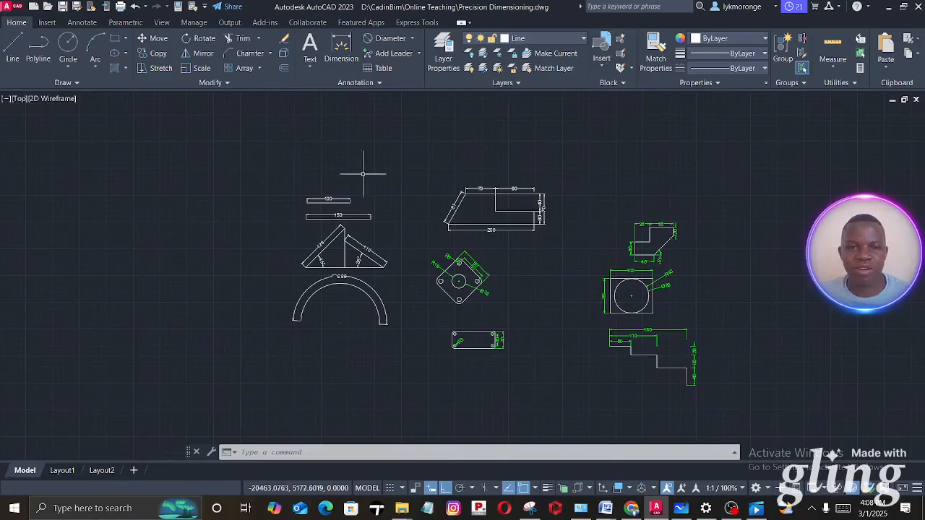
- Create a new drawing from the acad.dwt template
{"action": "left_click", "coordinate": [16, 7]}
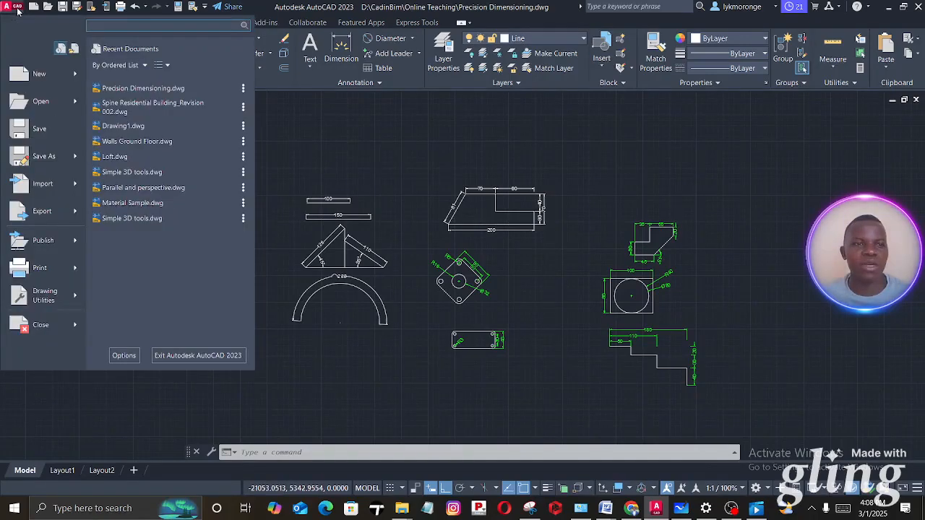
{"action": "left_click", "coordinate": [39, 74]}
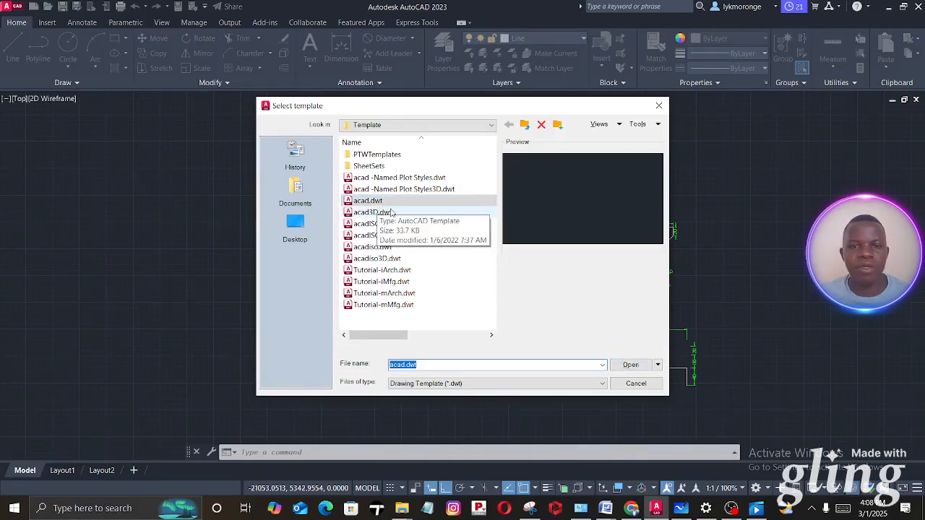
{"action": "left_click", "coordinate": [629, 363]}
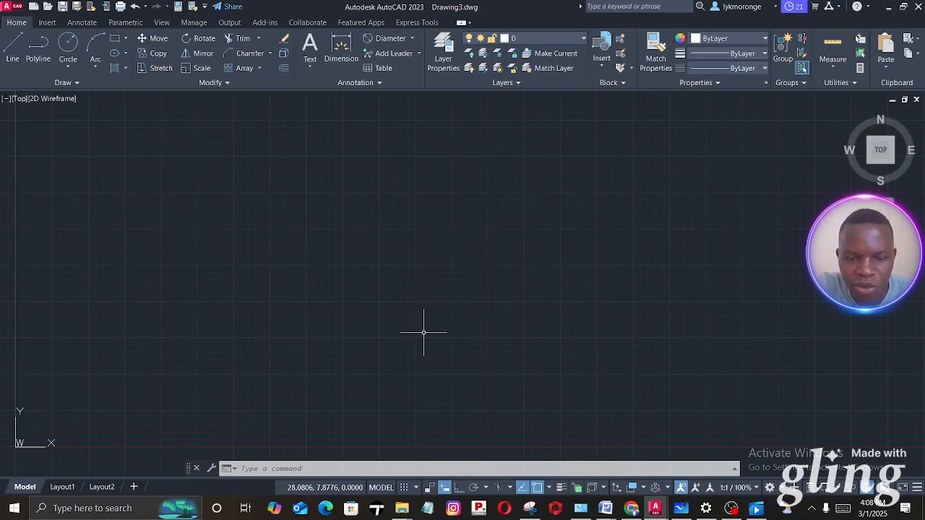
- Configure the drawing units with millimeters as the insertion scale and a length precision of 0
{"action": "type", "text": "n"}
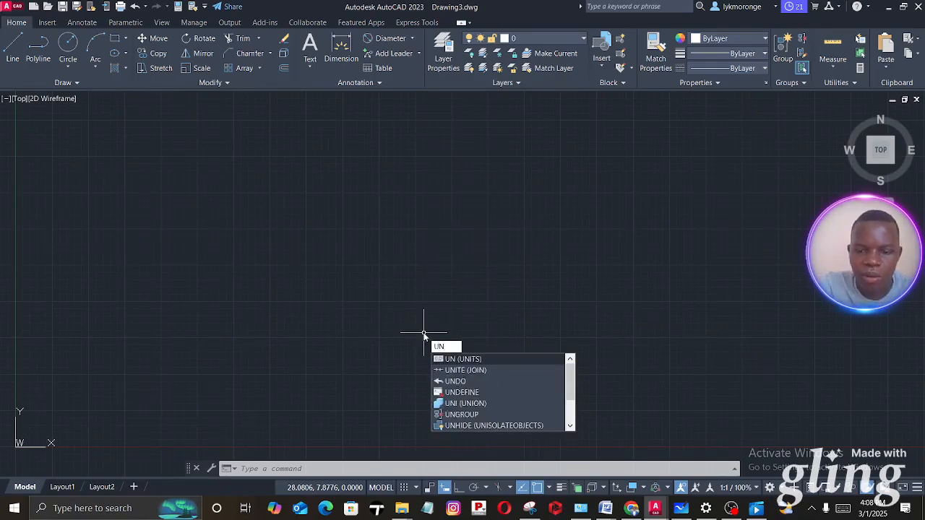
{"action": "key", "text": "Return"}
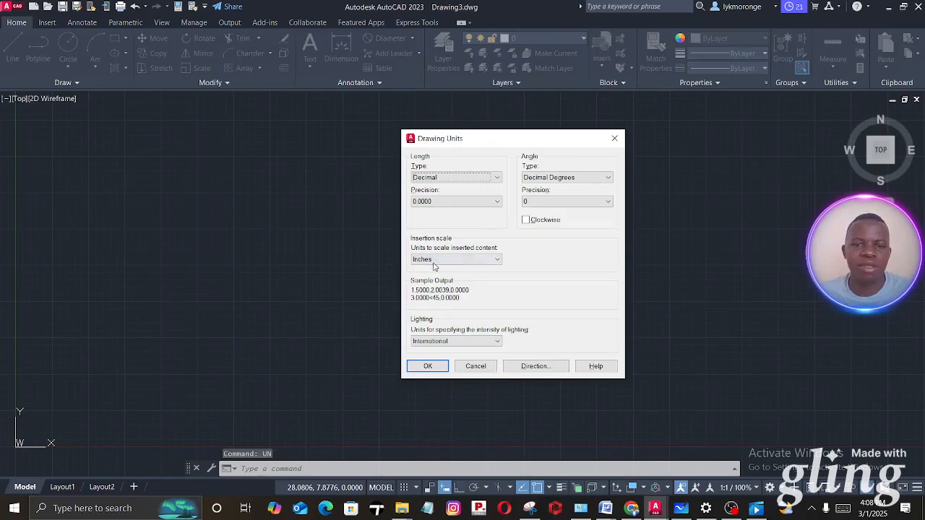
{"action": "left_click", "coordinate": [433, 262]}
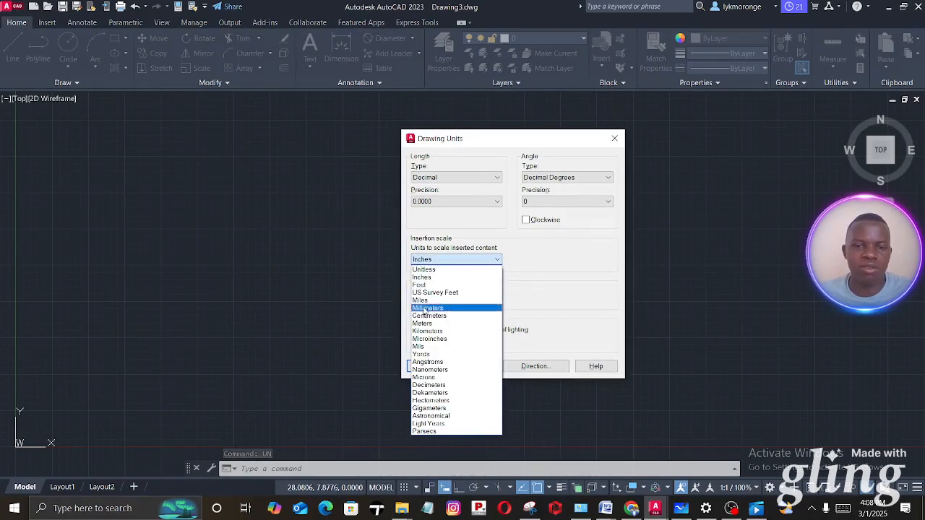
{"action": "left_click", "coordinate": [426, 309]}
{"action": "left_click", "coordinate": [487, 202]}
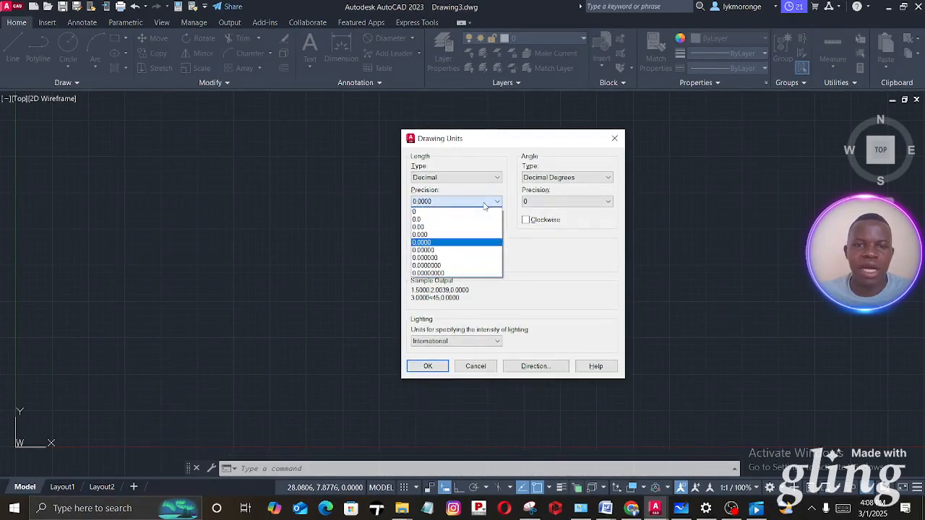
{"action": "left_click", "coordinate": [445, 211]}
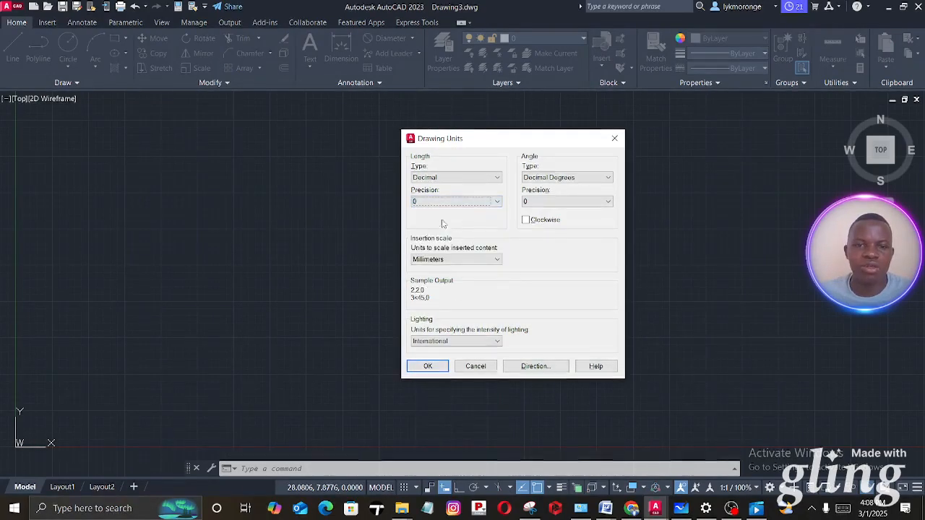
{"action": "left_click", "coordinate": [427, 366]}
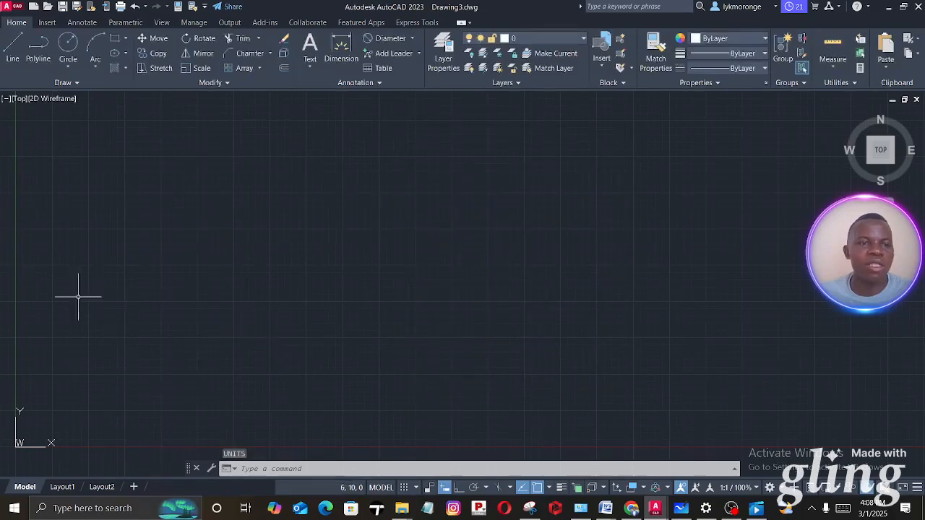
- Review the drawing units settings through the drawing utilities and close them without changing anything
{"action": "left_click", "coordinate": [16, 9]}
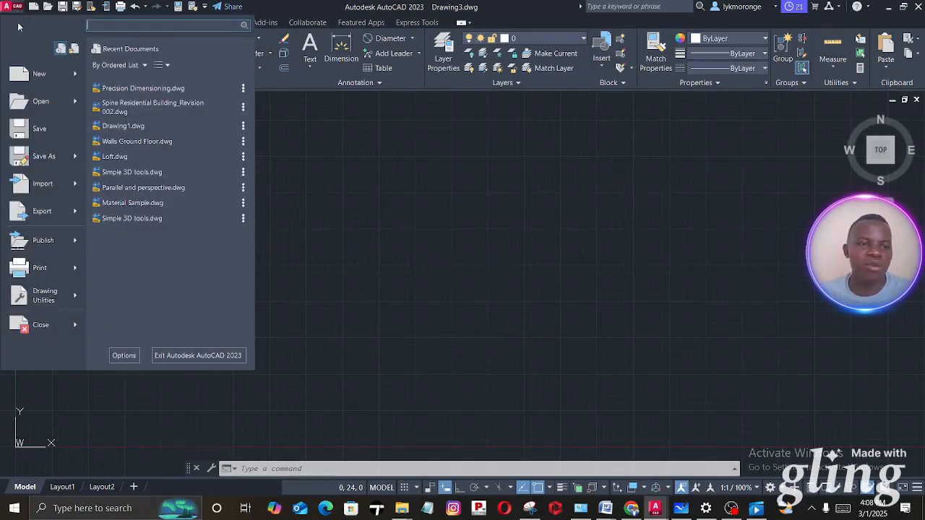
{"action": "mouse_move", "coordinate": [47, 296]}
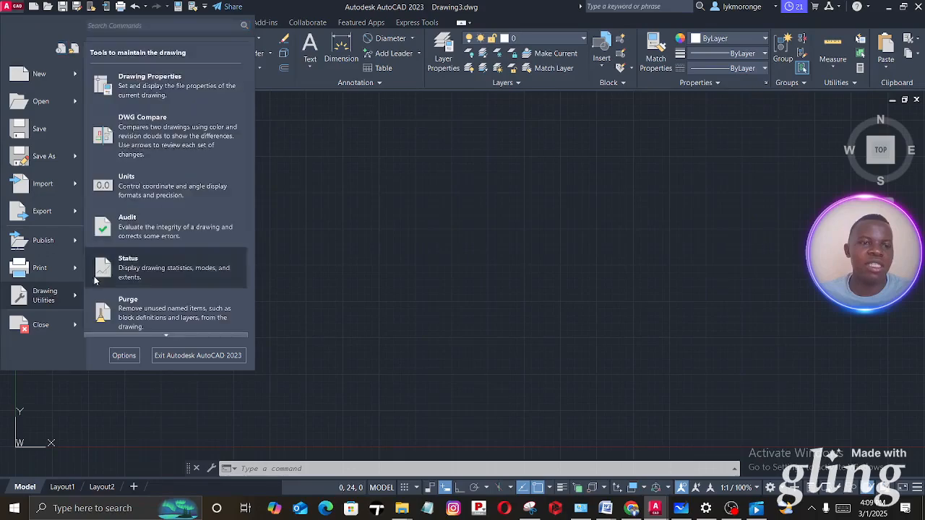
{"action": "left_click", "coordinate": [126, 184]}
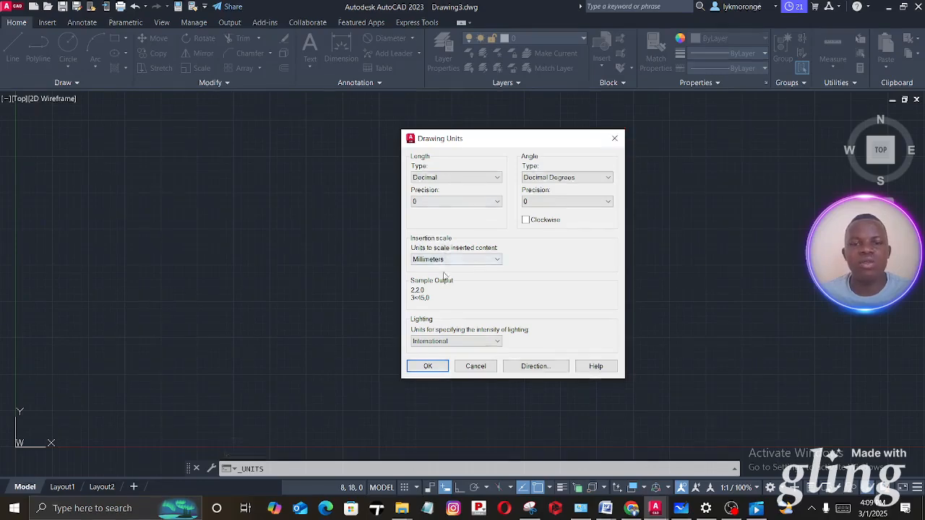
{"action": "left_click", "coordinate": [615, 138]}
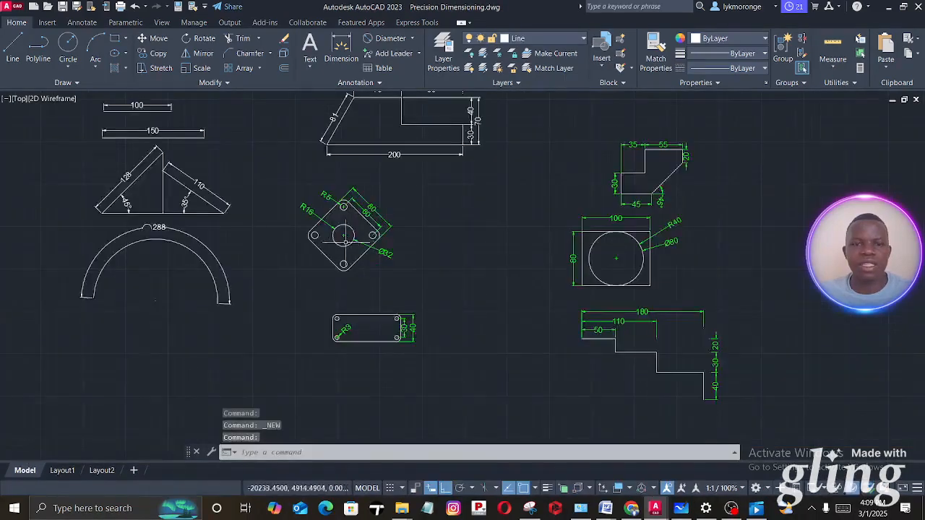
- Inspect the rotated square plate with five holes in Precision Dimensioning.dwg and return to Drawing3.dwg
{"action": "scroll", "coordinate": [344, 235], "scroll_direction": "up", "scroll_amount": 5}
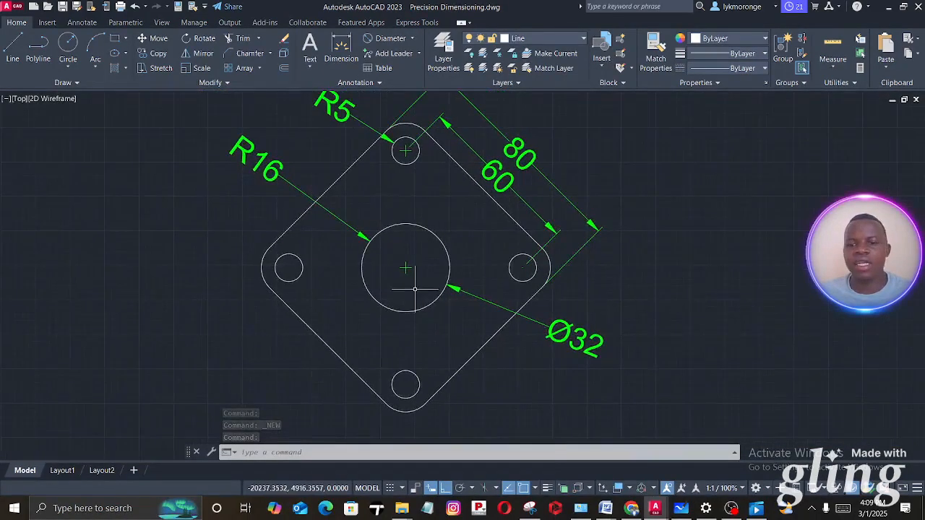
{"action": "scroll", "coordinate": [415, 288], "scroll_direction": "down", "scroll_amount": 2}
{"action": "left_click", "coordinate": [656, 508]}
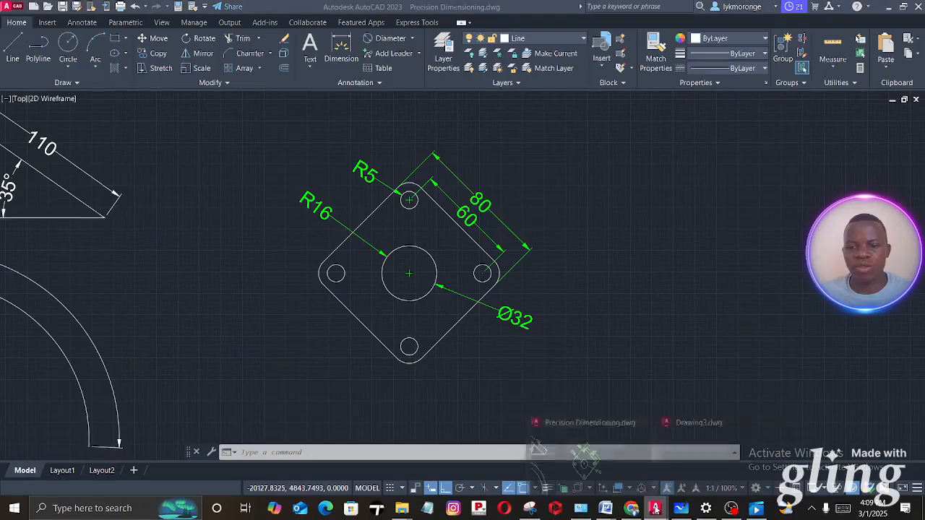
{"action": "left_click", "coordinate": [704, 458]}
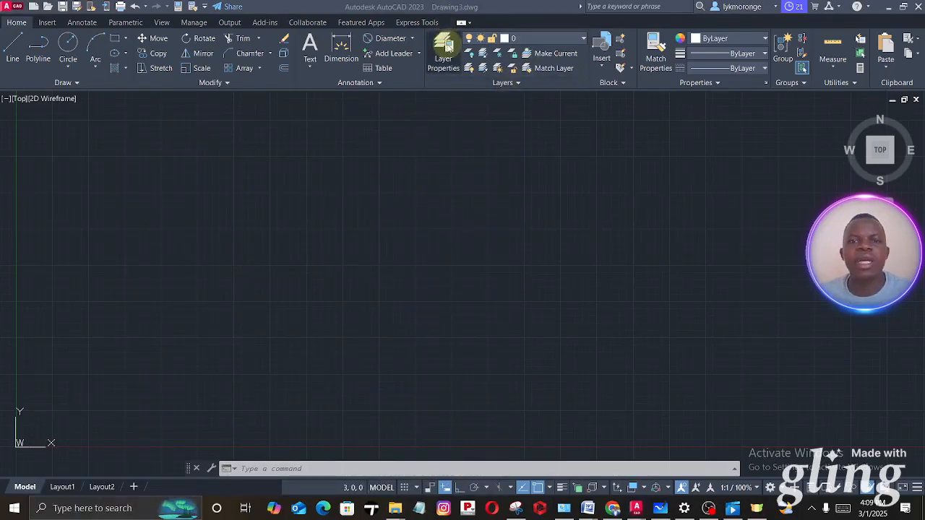
- Open the layer properties and create a new layer named Line
{"action": "left_click", "coordinate": [448, 45]}
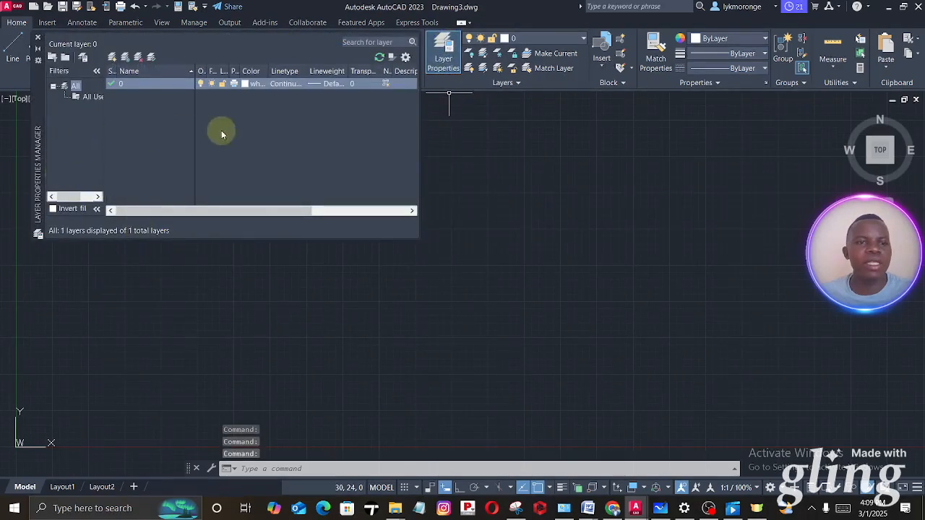
{"action": "left_click", "coordinate": [111, 58]}
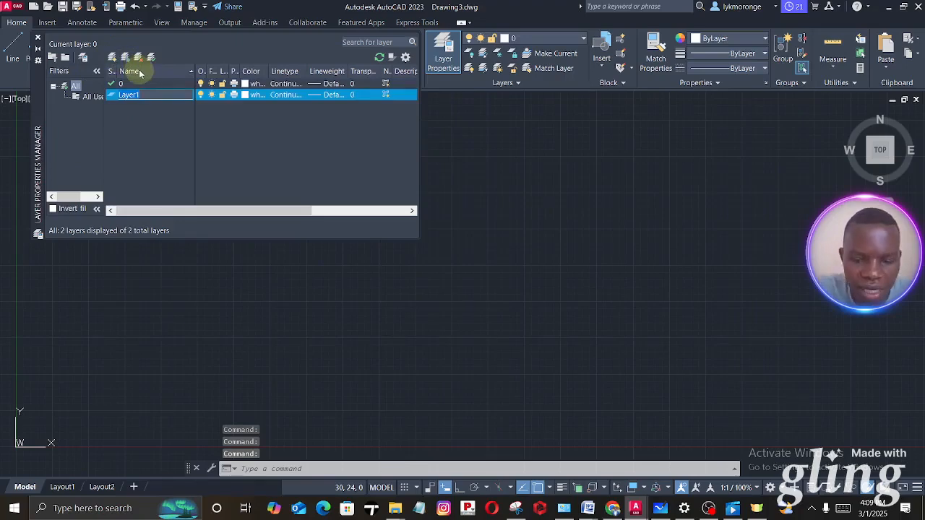
{"action": "type", "text": "Lin"}
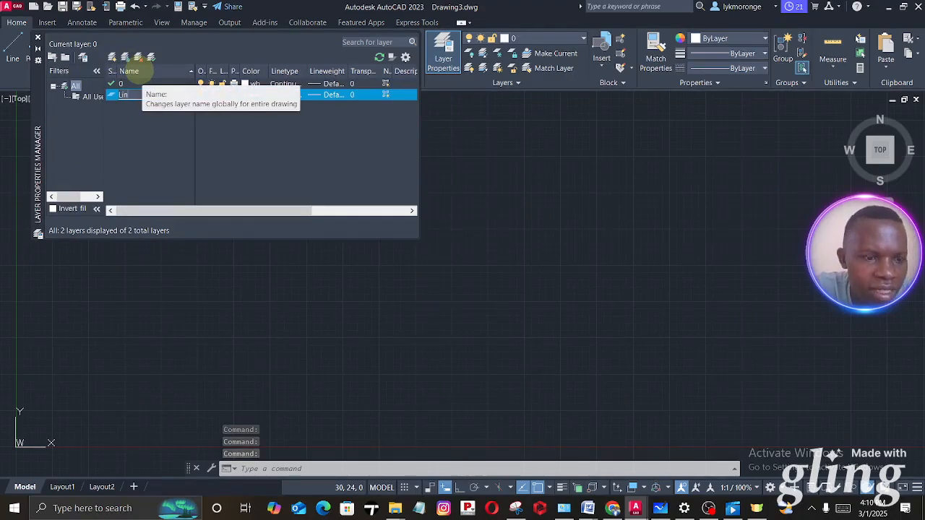
{"action": "type", "text": "e"}
{"action": "key", "text": "Return"}
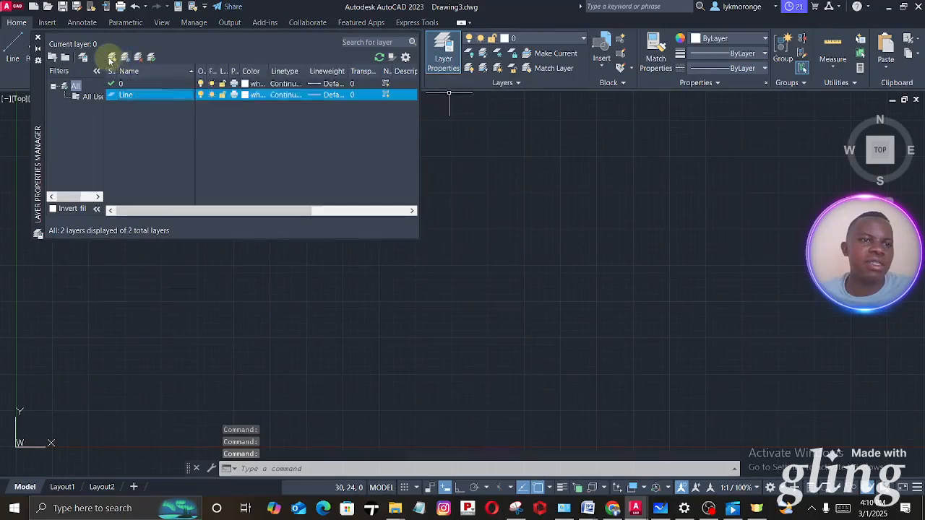
- Add another layer named Dimension
{"action": "left_click", "coordinate": [109, 61]}
{"action": "type", "text": "Dimensi"}
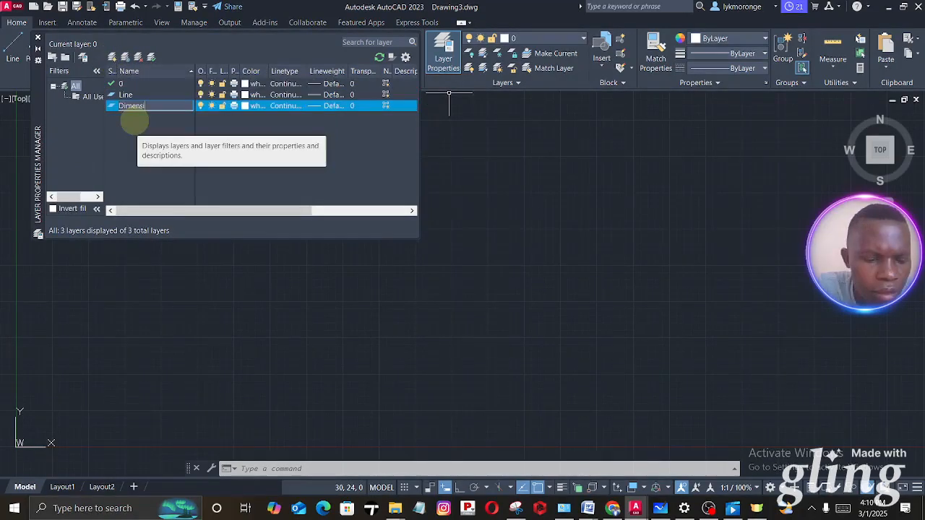
{"action": "type", "text": "on"}
{"action": "left_click", "coordinate": [135, 122]}
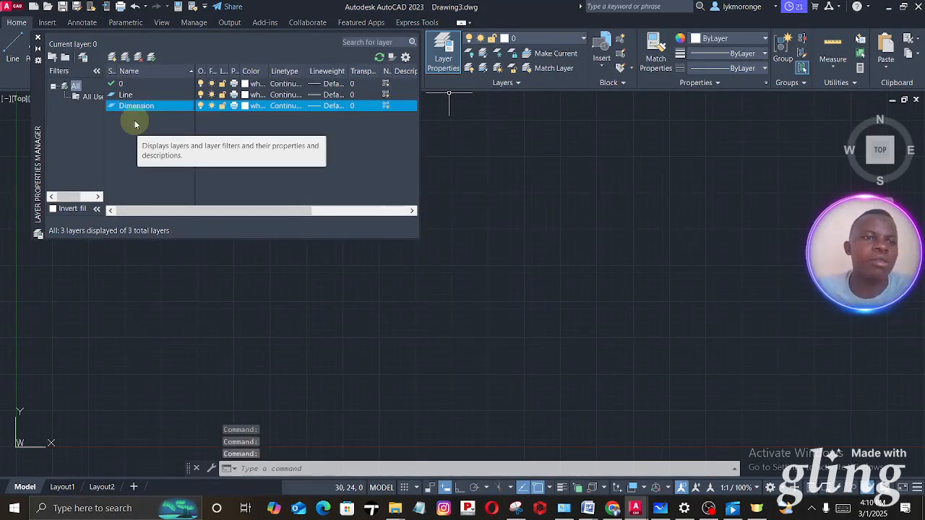
- Keep the Line layer's colour white and set the Dimension layer's colour to red
{"action": "left_click", "coordinate": [245, 95]}
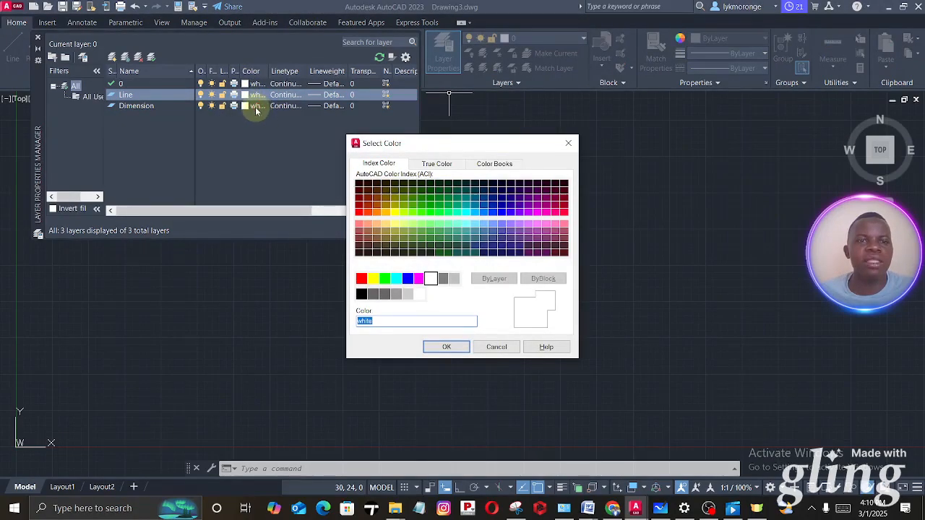
{"action": "left_click", "coordinate": [445, 346]}
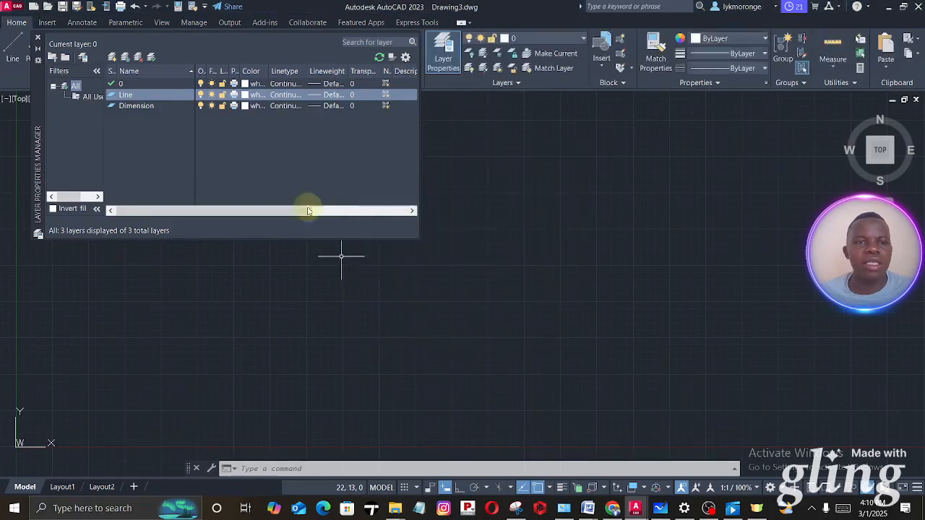
{"action": "left_click", "coordinate": [244, 107]}
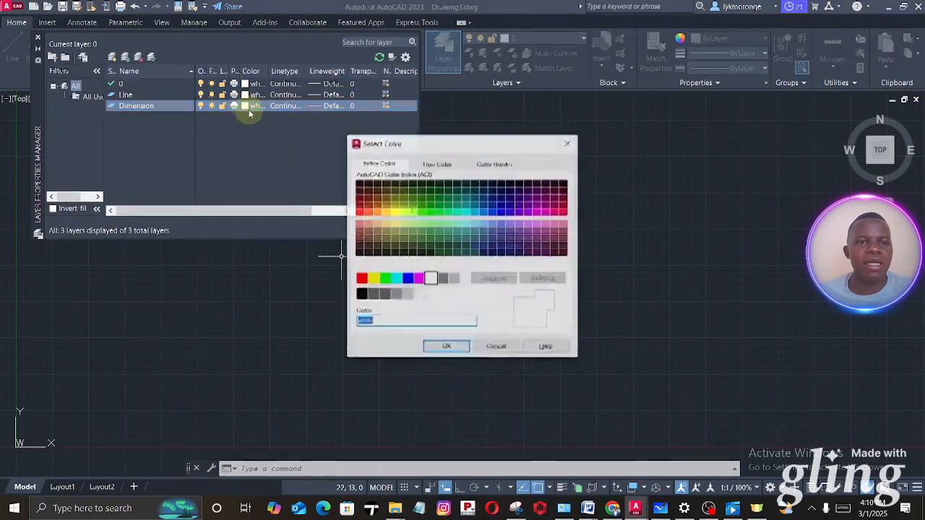
{"action": "left_click", "coordinate": [361, 278]}
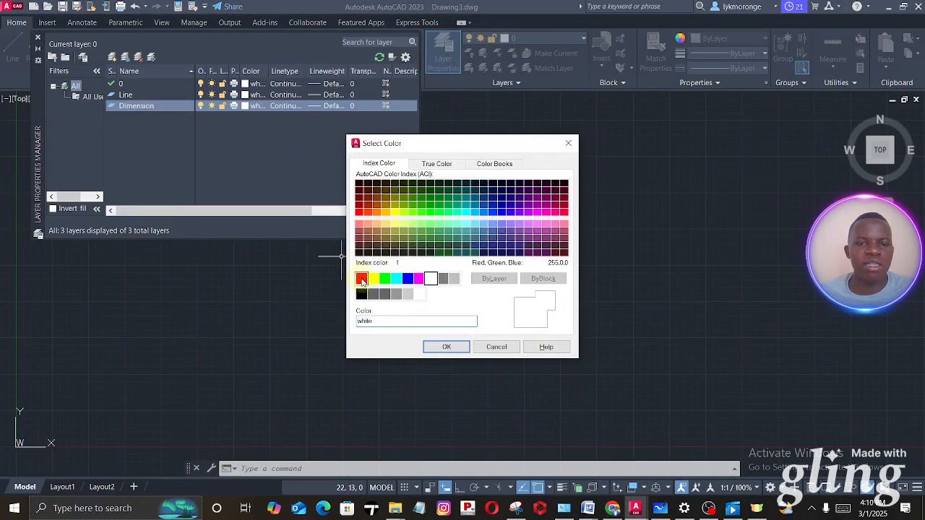
{"action": "left_click", "coordinate": [445, 347]}
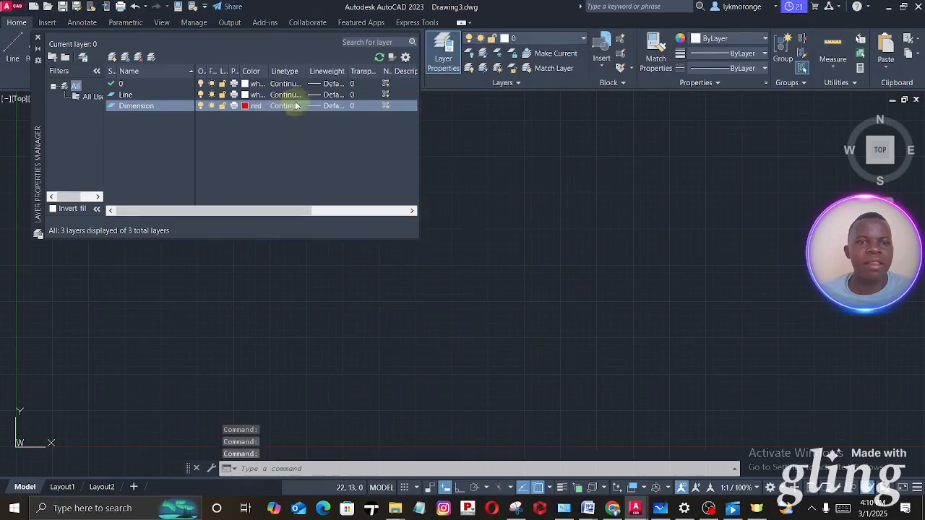
- Set the Line layer's lineweight to 0.20 mm
{"action": "left_click", "coordinate": [338, 97]}
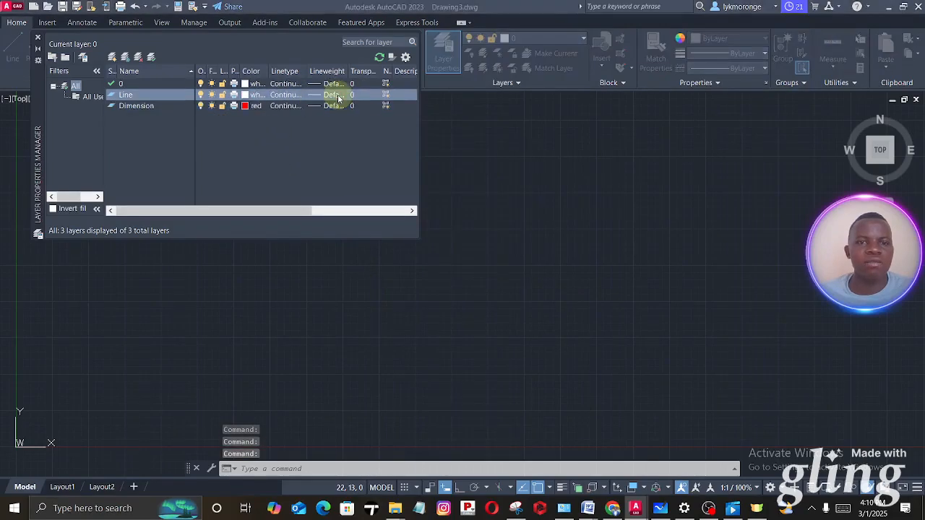
{"action": "scroll", "coordinate": [437, 229], "scroll_direction": "down", "scroll_amount": 2}
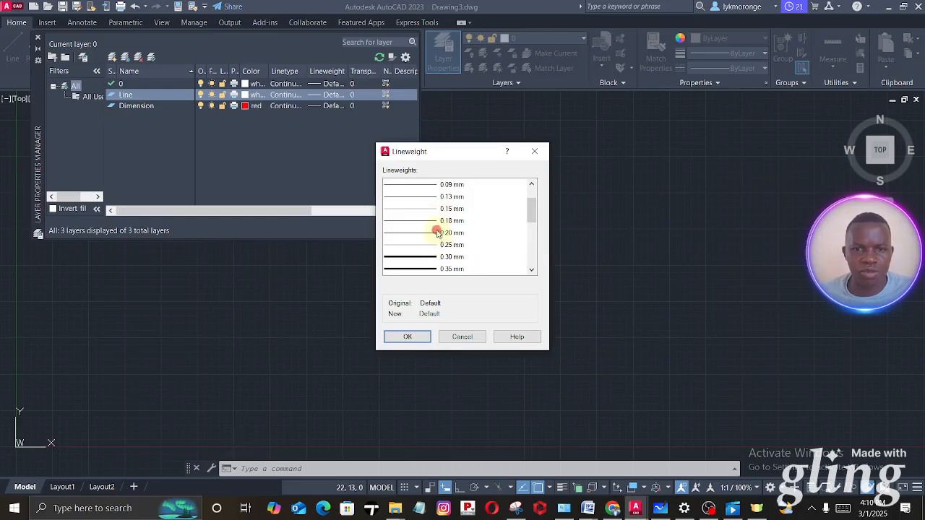
{"action": "left_click", "coordinate": [437, 232]}
{"action": "left_click", "coordinate": [405, 337]}
- Set the Dimension layer's lineweight to 0.20 mm and close the layer properties
{"action": "left_click", "coordinate": [337, 107]}
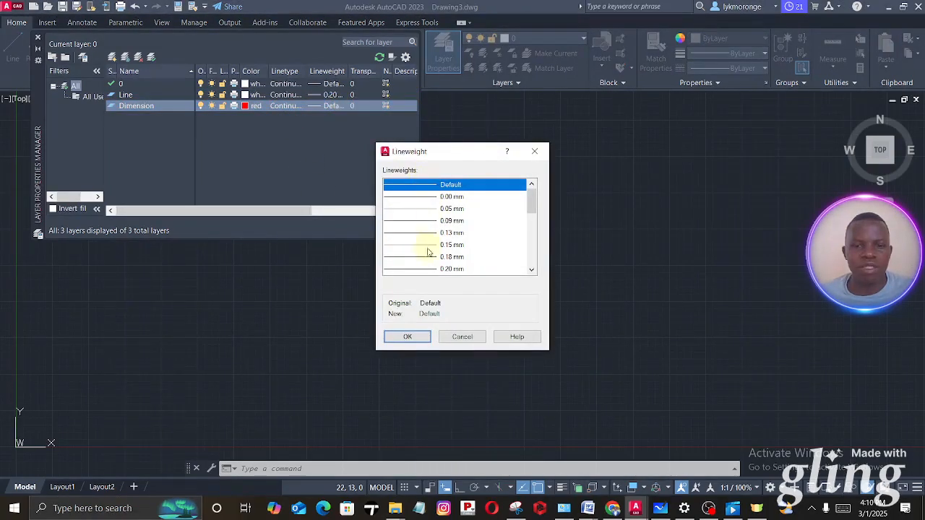
{"action": "left_click", "coordinate": [436, 257]}
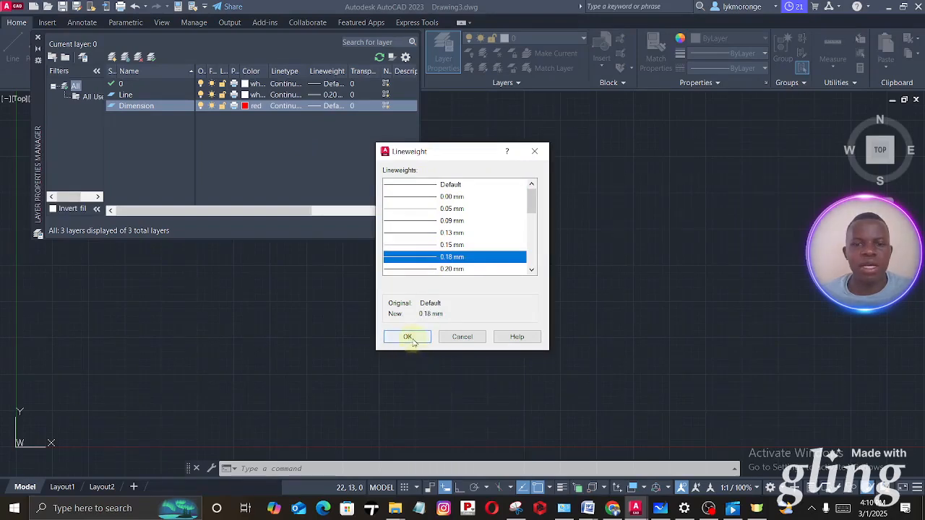
{"action": "left_click", "coordinate": [438, 268]}
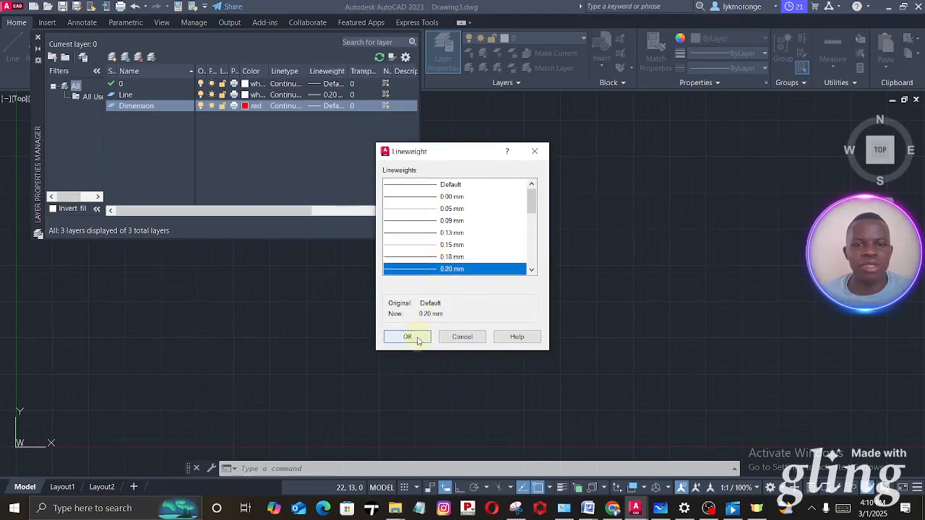
{"action": "left_click", "coordinate": [408, 338]}
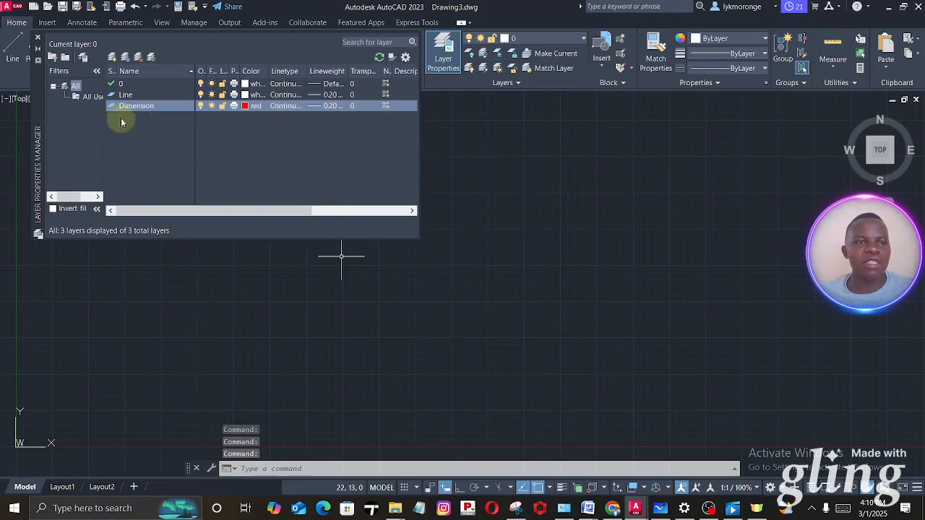
{"action": "left_click", "coordinate": [38, 37]}
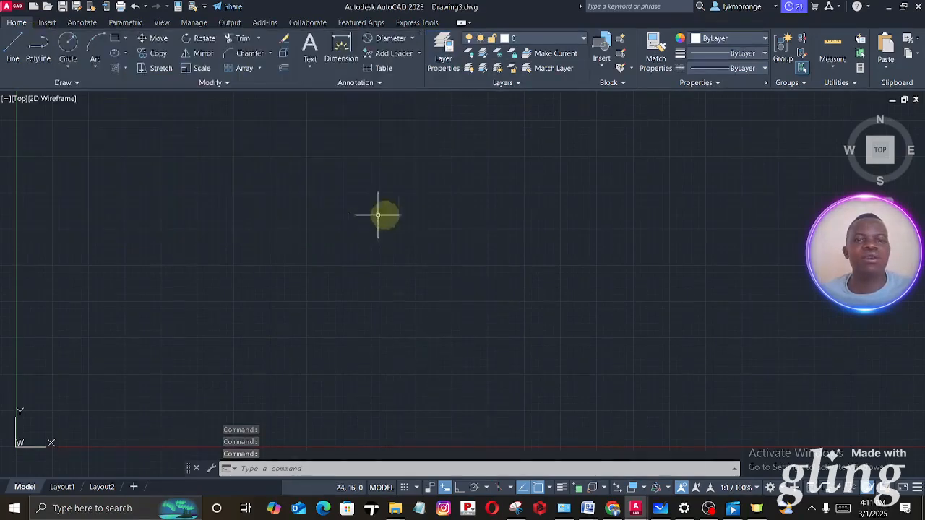
- Make Line the current layer and start the Line command
{"action": "left_click", "coordinate": [529, 40]}
{"action": "left_click", "coordinate": [518, 81]}
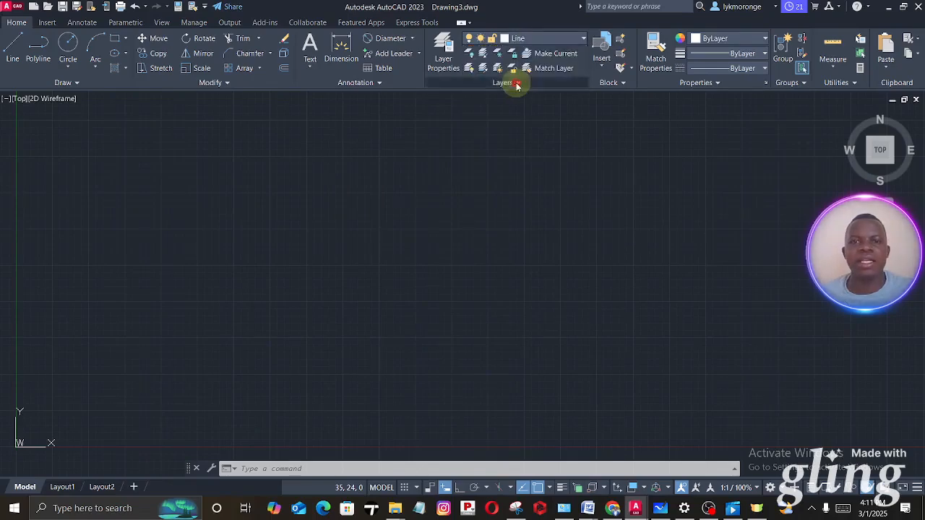
{"action": "left_click", "coordinate": [13, 50]}
- Examine the stepped figure with the slanted side and its dimensions in Precision Dimensioning.dwg
{"action": "mouse_move", "coordinate": [635, 508]}
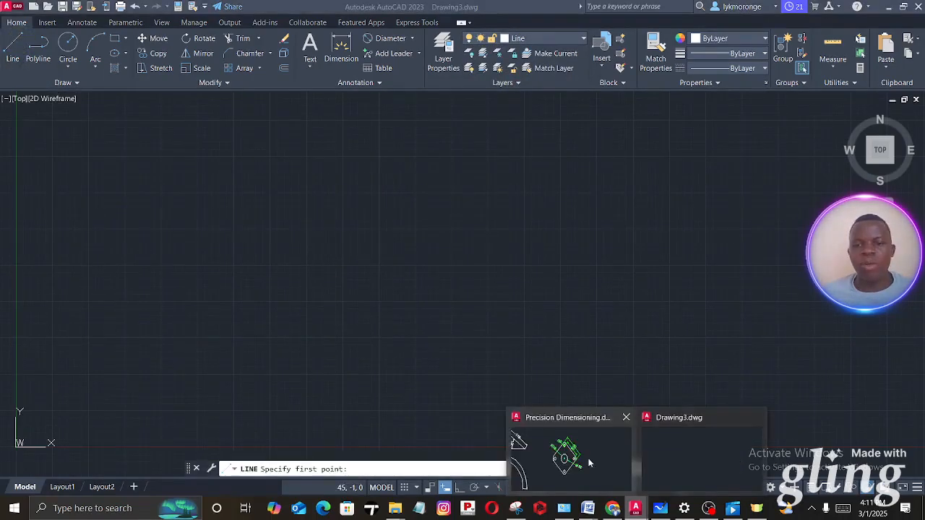
{"action": "left_click", "coordinate": [586, 461]}
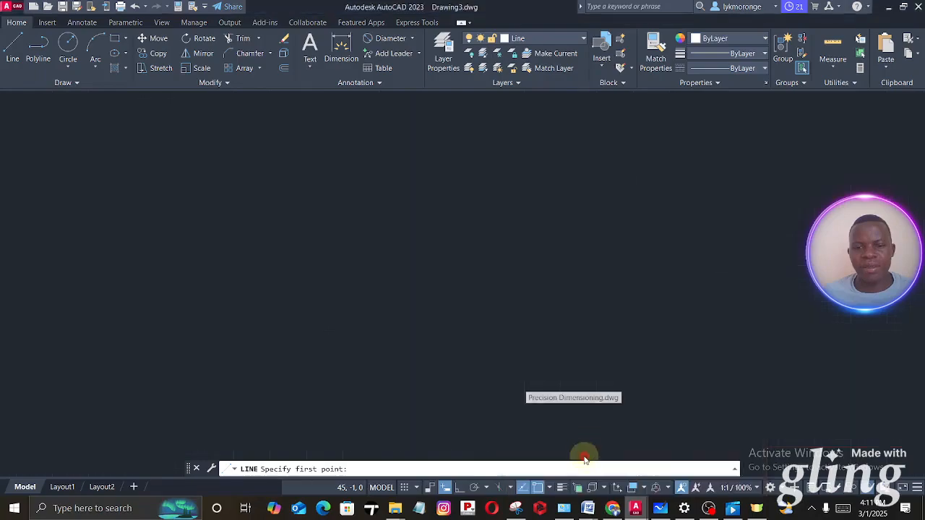
{"action": "scroll", "coordinate": [334, 273], "scroll_direction": "down", "scroll_amount": 3}
{"action": "mouse_move", "coordinate": [330, 270]}
{"action": "middle_mouse_down"}
{"action": "mouse_move", "coordinate": [450, 270]}
{"action": "mouse_move", "coordinate": [355, 324]}
{"action": "middle_mouse_up"}
{"action": "scroll", "coordinate": [354, 324], "scroll_direction": "up", "scroll_amount": 1}
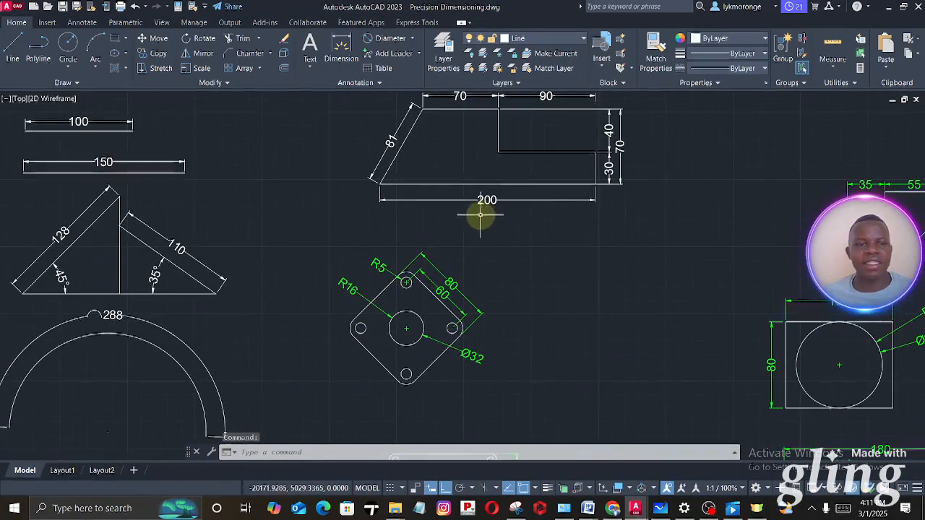
{"action": "scroll", "coordinate": [477, 206], "scroll_direction": "up", "scroll_amount": 4}
{"action": "middle_click_drag", "start_coordinate": [473, 200], "coordinate": [436, 306]}
{"action": "scroll", "coordinate": [436, 305], "scroll_direction": "down", "scroll_amount": 8}
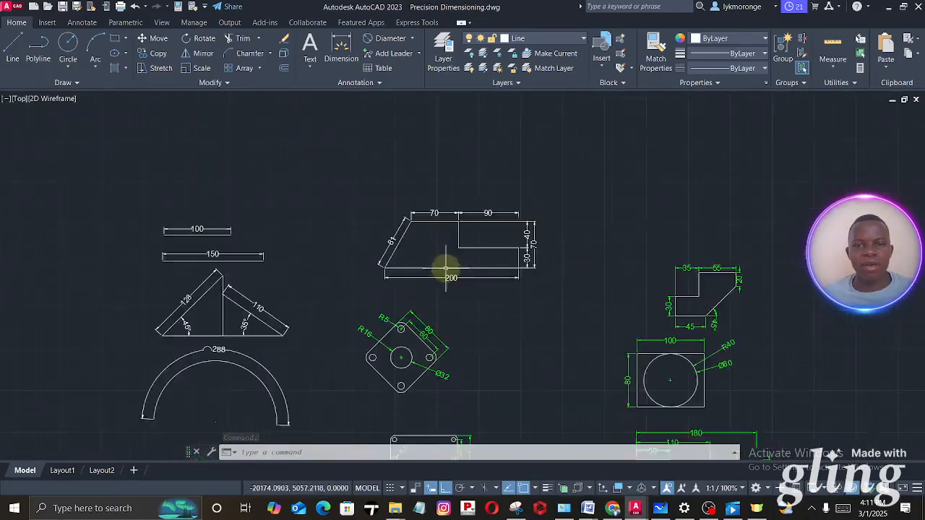
{"action": "scroll", "coordinate": [423, 274], "scroll_direction": "up", "scroll_amount": 5}
{"action": "scroll", "coordinate": [416, 277], "scroll_direction": "up", "scroll_amount": 2}
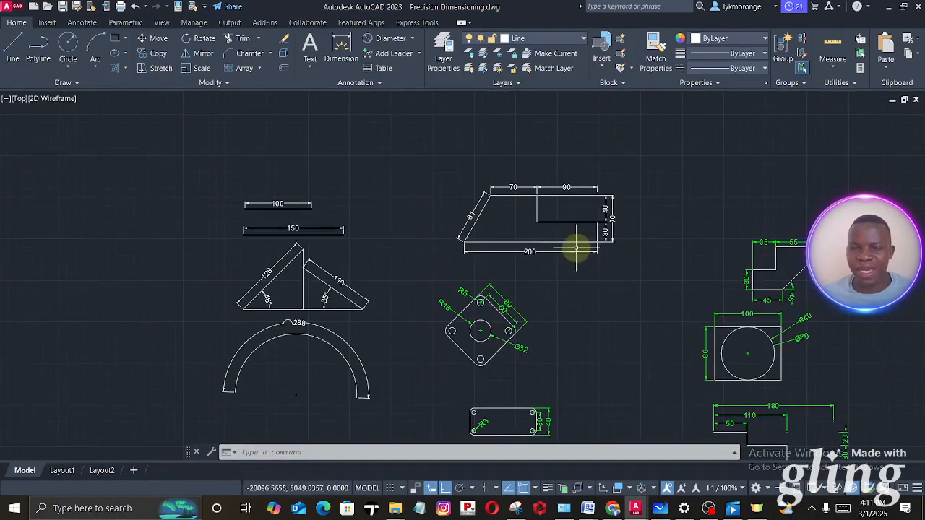
{"action": "scroll", "coordinate": [545, 254], "scroll_direction": "up", "scroll_amount": 2}
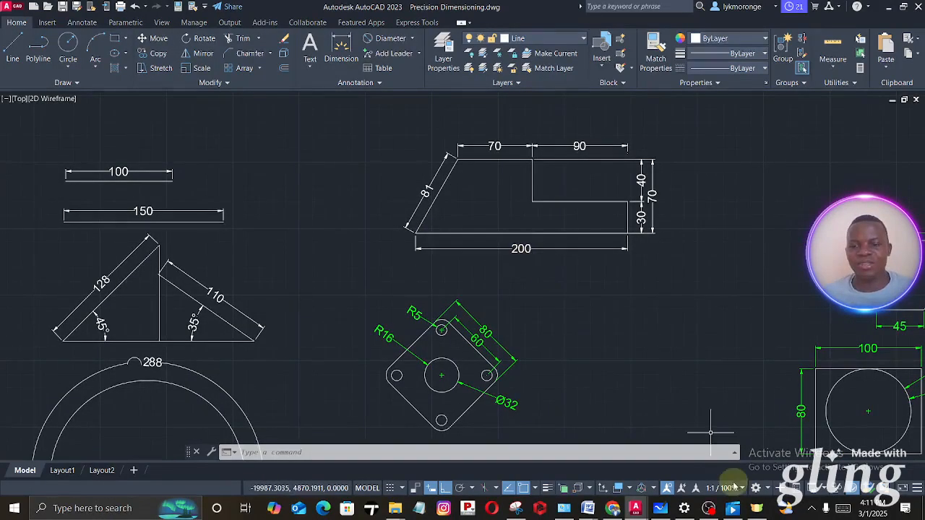
- Switch to Microsoft Whiteboard to examine the exercise sheet's dimensioned figures, and return to Drawing3.dwg in AutoCAD
{"action": "left_click", "coordinate": [659, 508]}
{"action": "scroll", "coordinate": [478, 292], "scroll_direction": "up", "scroll_amount": 2}
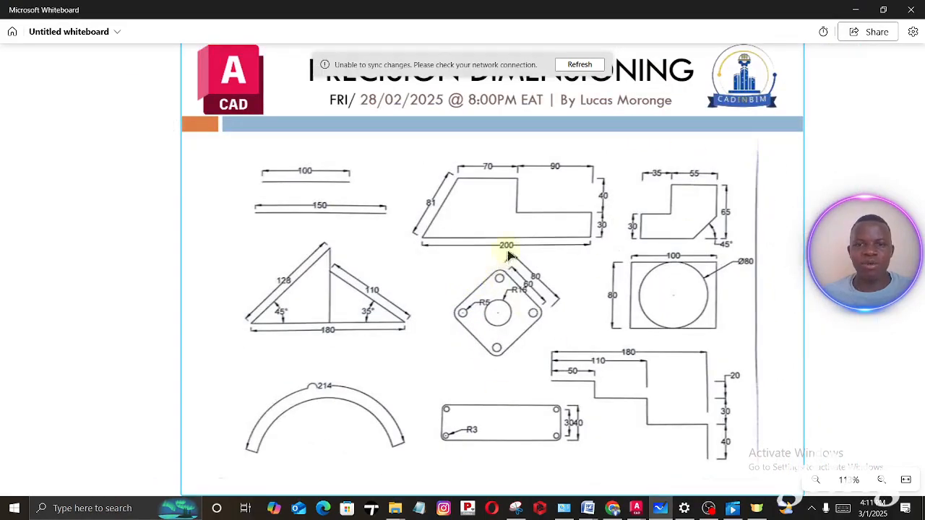
{"action": "scroll", "coordinate": [509, 256], "scroll_direction": "up", "scroll_amount": 3}
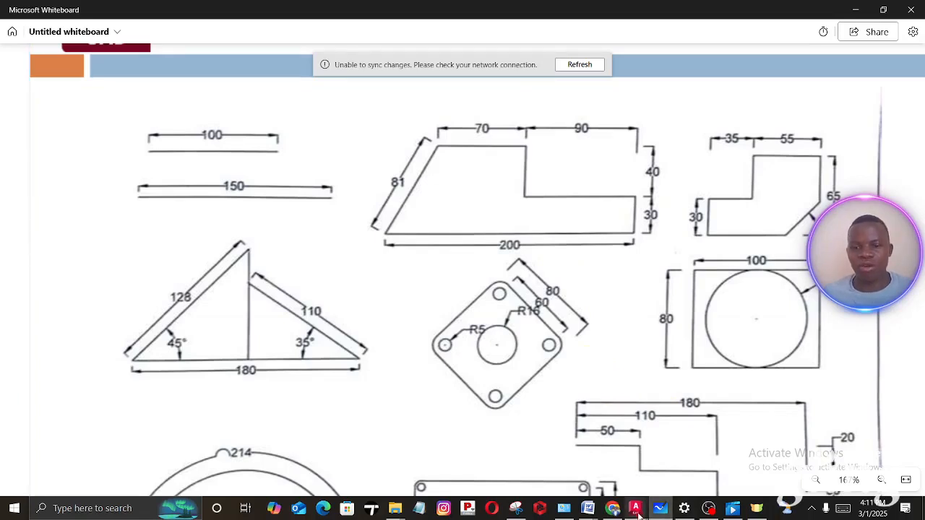
{"action": "mouse_move", "coordinate": [636, 507]}
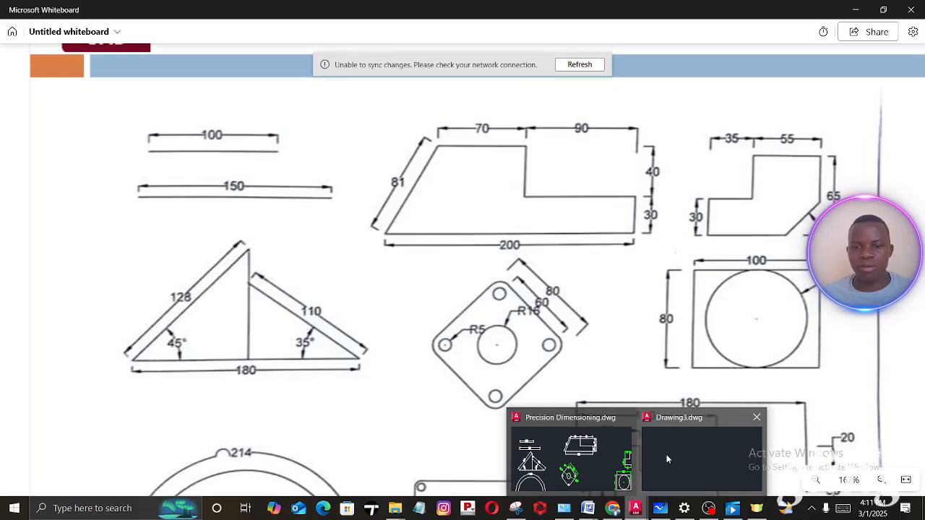
{"action": "left_click", "coordinate": [666, 453]}
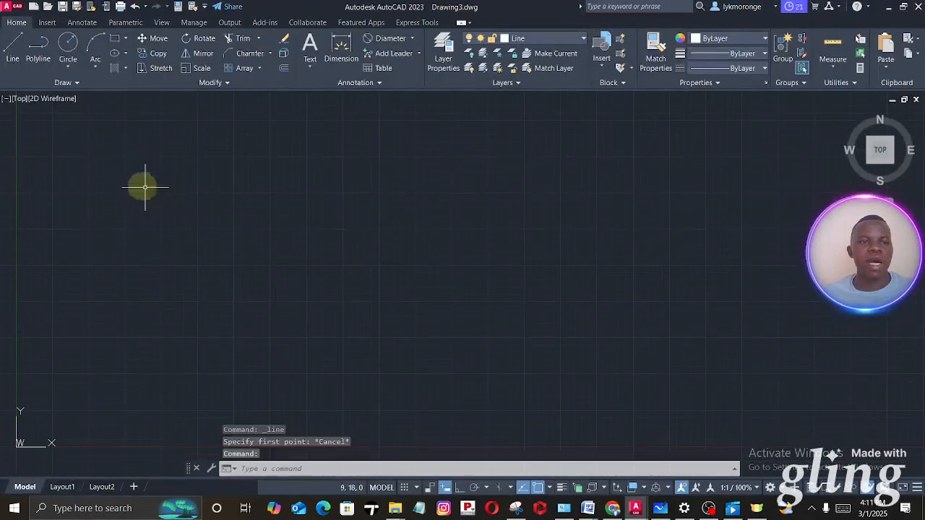
- Draw a horizontal line 200 mm long to the right with Ortho on, starting at about (11, 13)
{"action": "left_click", "coordinate": [12, 46]}
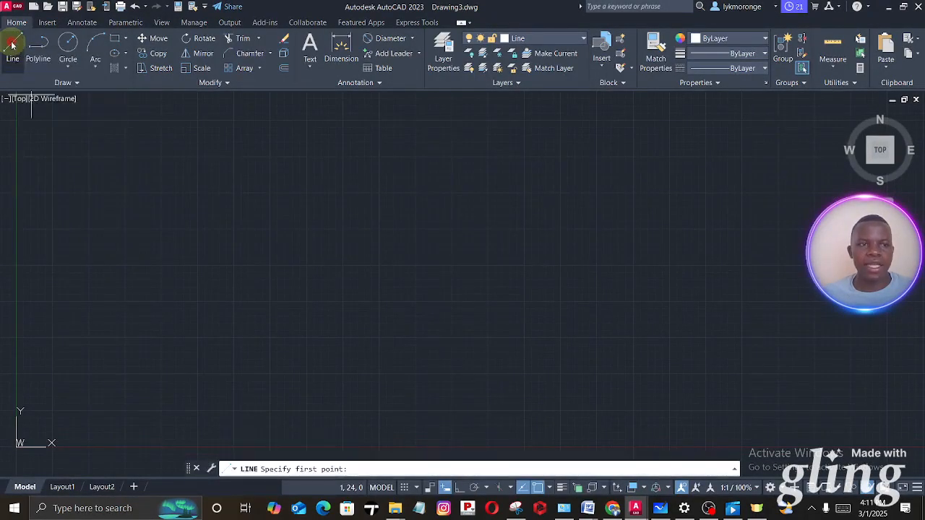
{"action": "left_click", "coordinate": [178, 262]}
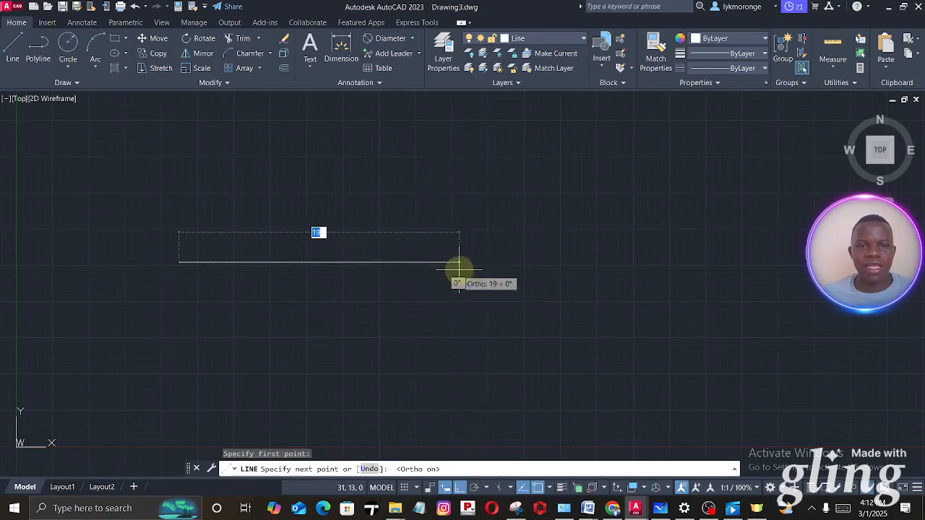
{"action": "type", "text": "200"}
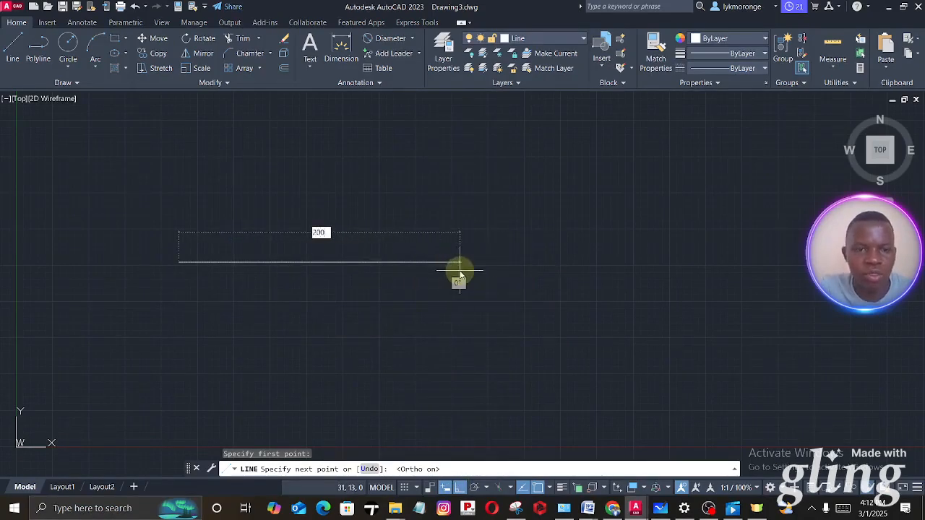
{"action": "key", "text": "Return"}
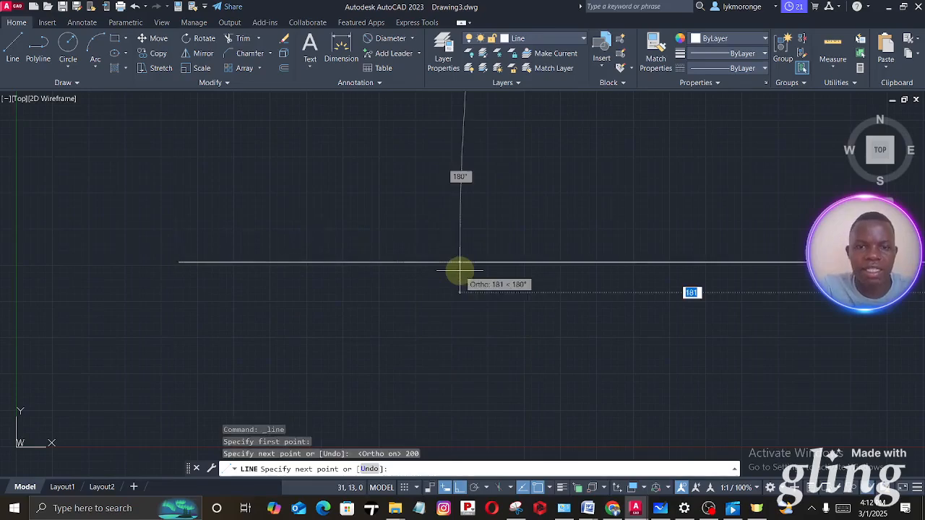
{"action": "key", "text": "Escape"}
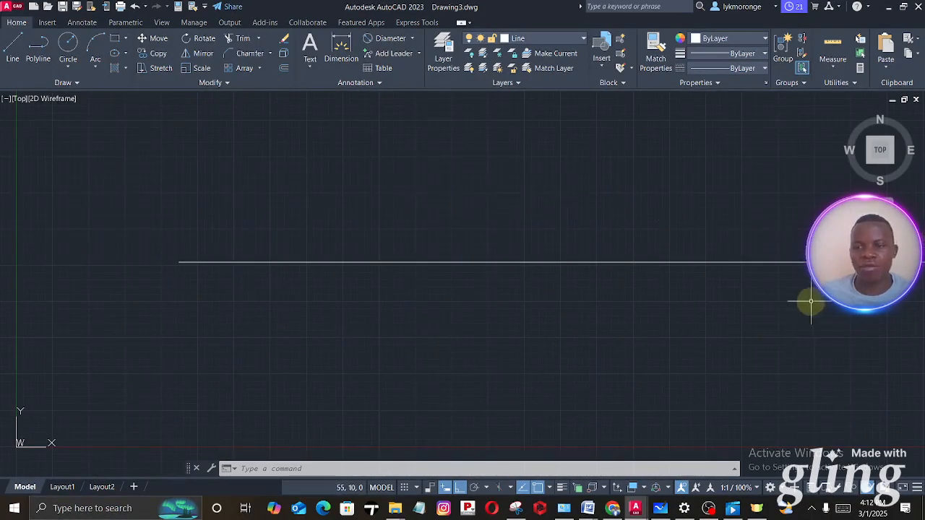
- Bring the whole horizontal line into view and make Dimension the current layer
{"action": "scroll", "coordinate": [563, 250], "scroll_direction": "down", "scroll_amount": 5}
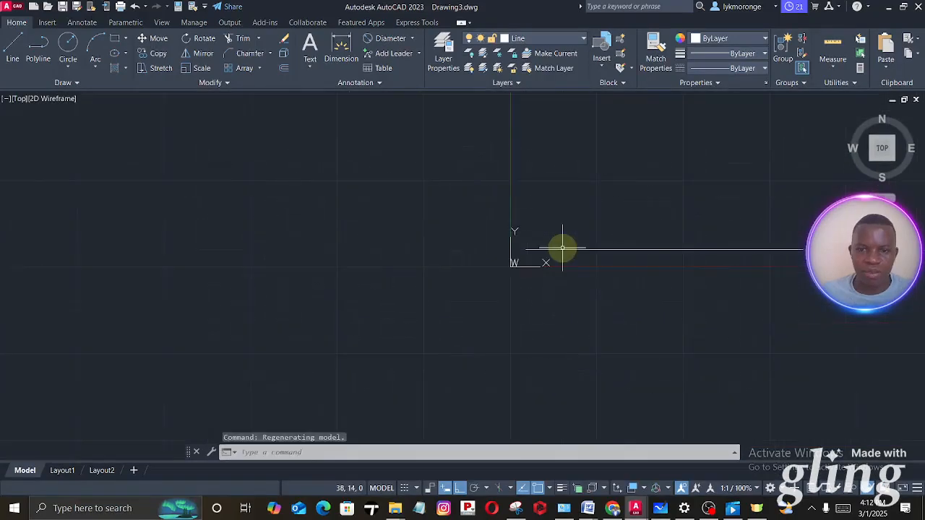
{"action": "mouse_move", "coordinate": [562, 249]}
{"action": "middle_mouse_down"}
{"action": "mouse_move", "coordinate": [138, 322]}
{"action": "mouse_move", "coordinate": [109, 361]}
{"action": "mouse_move", "coordinate": [130, 359]}
{"action": "middle_mouse_up"}
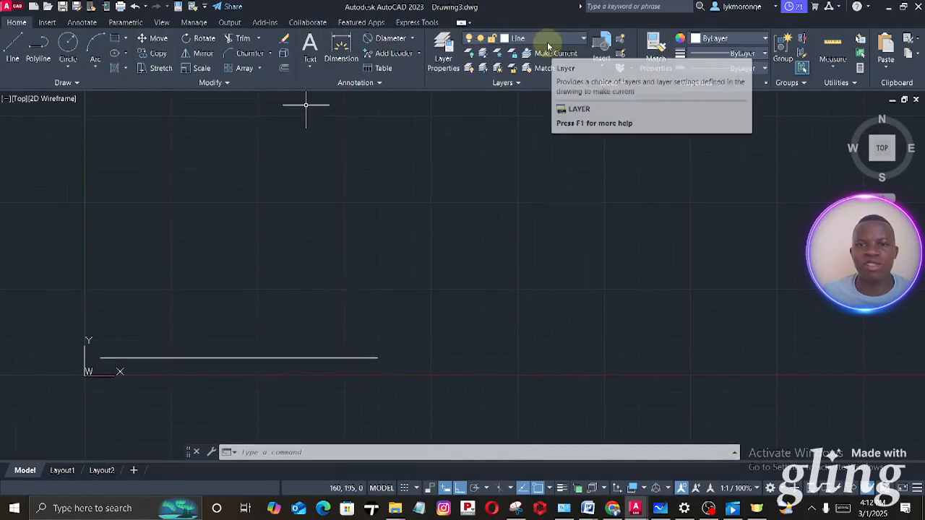
{"action": "left_click", "coordinate": [546, 40]}
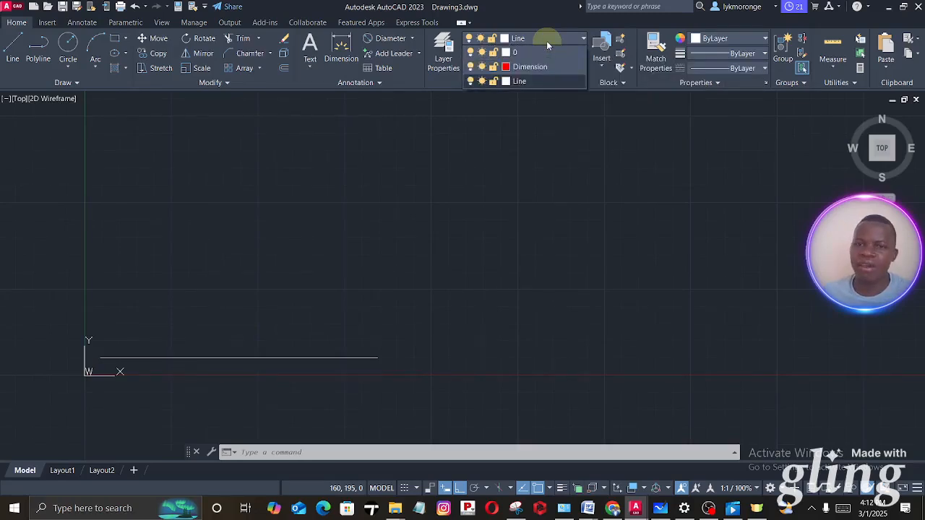
{"action": "left_click", "coordinate": [529, 67]}
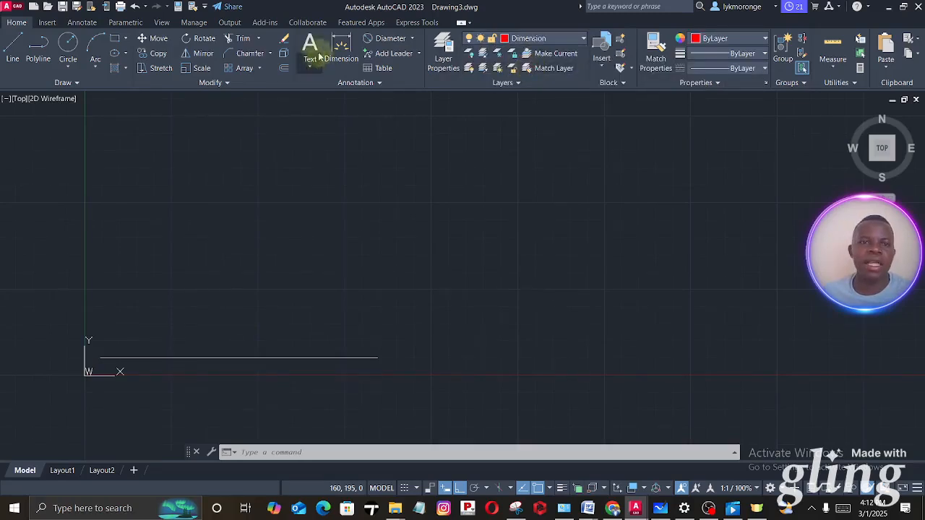
- Dimension the horizontal line from its left endpoint to its right endpoint, placing the dimension above it
{"action": "left_click", "coordinate": [340, 45]}
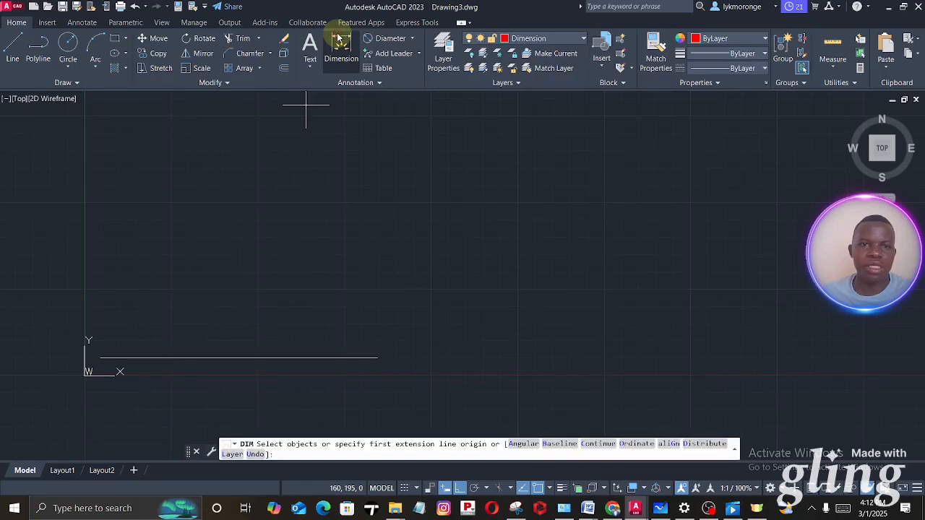
{"action": "left_click", "coordinate": [100, 357]}
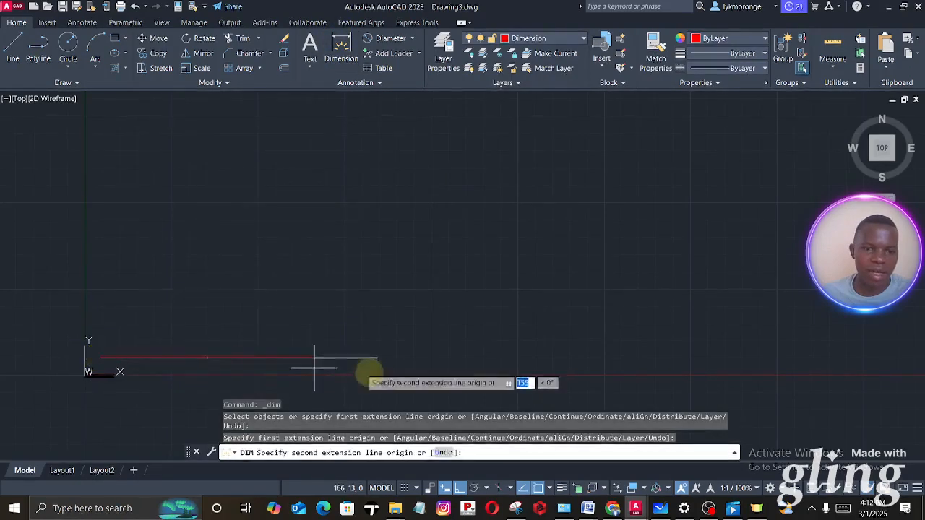
{"action": "left_click", "coordinate": [377, 358]}
{"action": "left_click", "coordinate": [369, 324]}
{"action": "scroll", "coordinate": [237, 321], "scroll_direction": "up", "scroll_amount": 2}
{"action": "scroll", "coordinate": [237, 322], "scroll_direction": "up", "scroll_amount": 5}
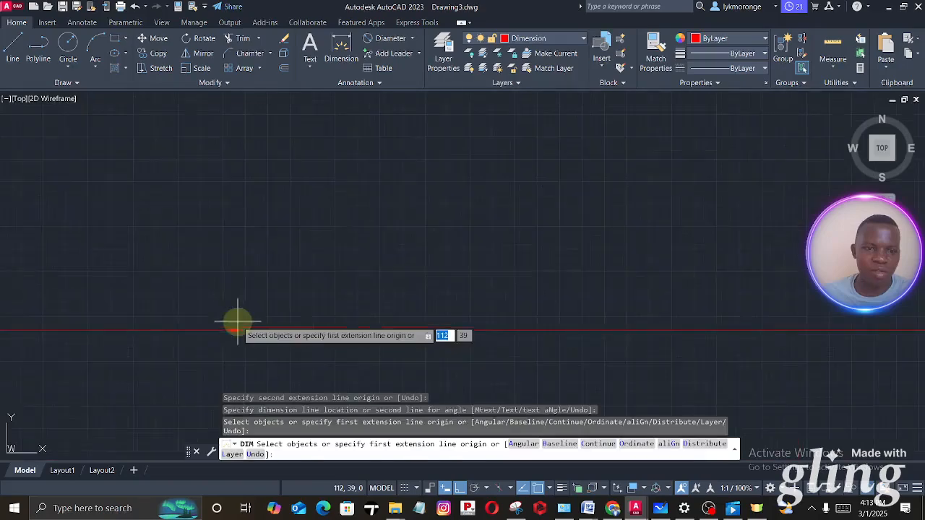
- Examine the text size and decimal places of the dimension above the horizontal line
{"action": "scroll", "coordinate": [232, 331], "scroll_direction": "down", "scroll_amount": 6}
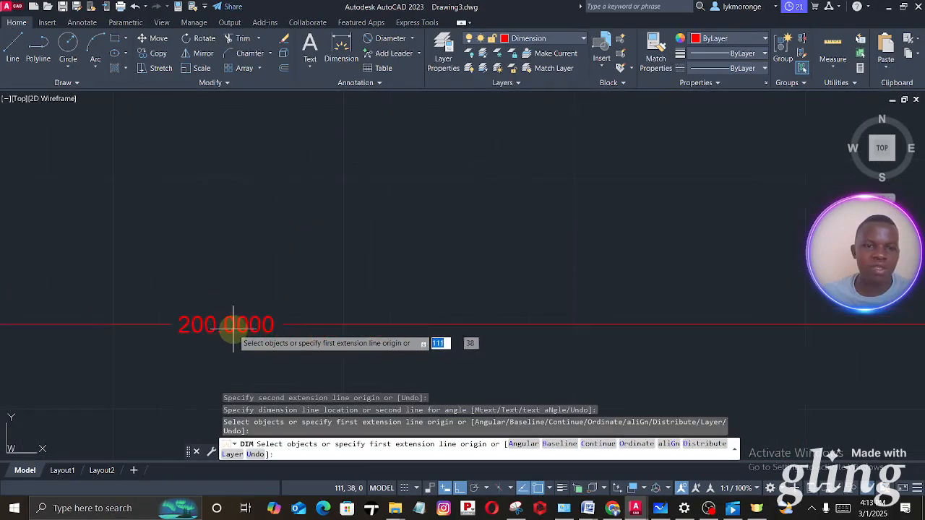
{"action": "middle_click_drag", "start_coordinate": [233, 325], "coordinate": [506, 253]}
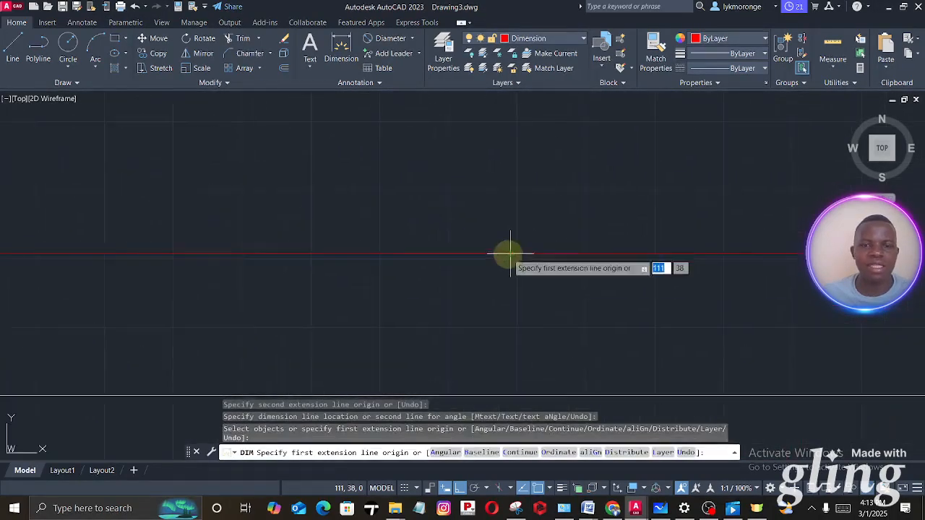
{"action": "type", "text": "c"}
{"action": "key", "text": "Return"}
{"action": "key", "text": "Escape"}
{"action": "scroll", "coordinate": [469, 252], "scroll_direction": "down", "scroll_amount": 5}
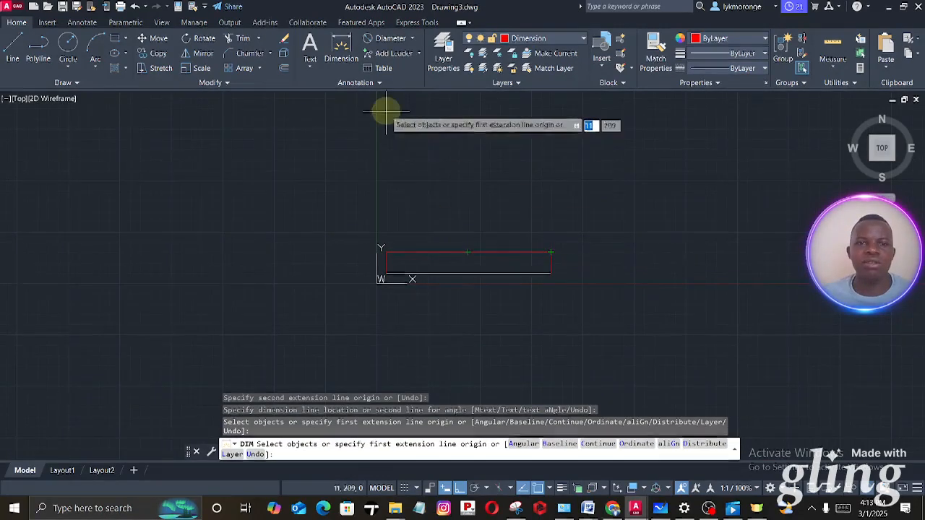
- Modify the Standard dimension style to give linear dimensions a precision of 0
{"action": "left_click", "coordinate": [376, 82]}
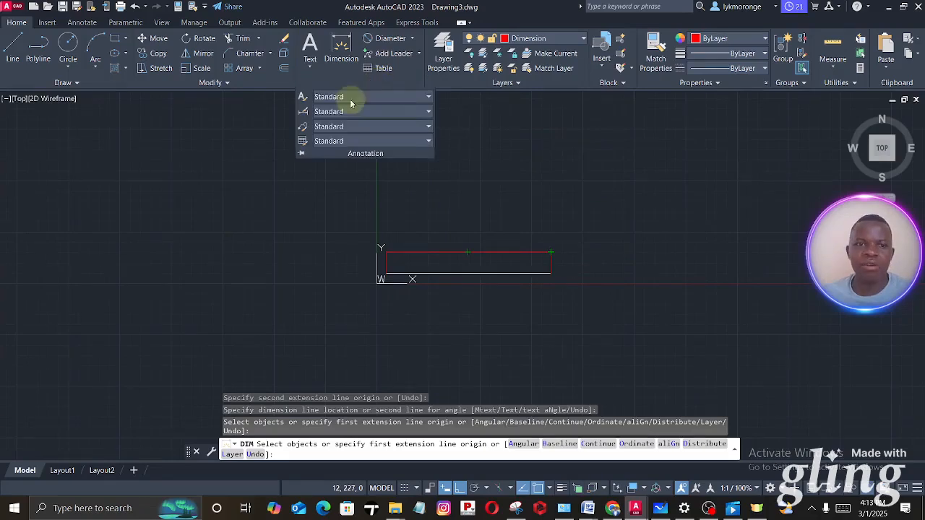
{"action": "left_click", "coordinate": [303, 112]}
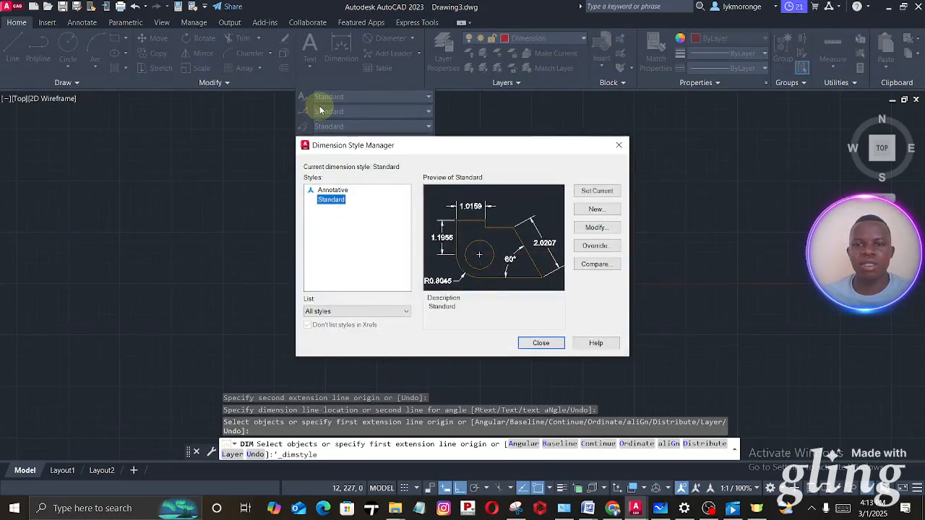
{"action": "left_click", "coordinate": [596, 227]}
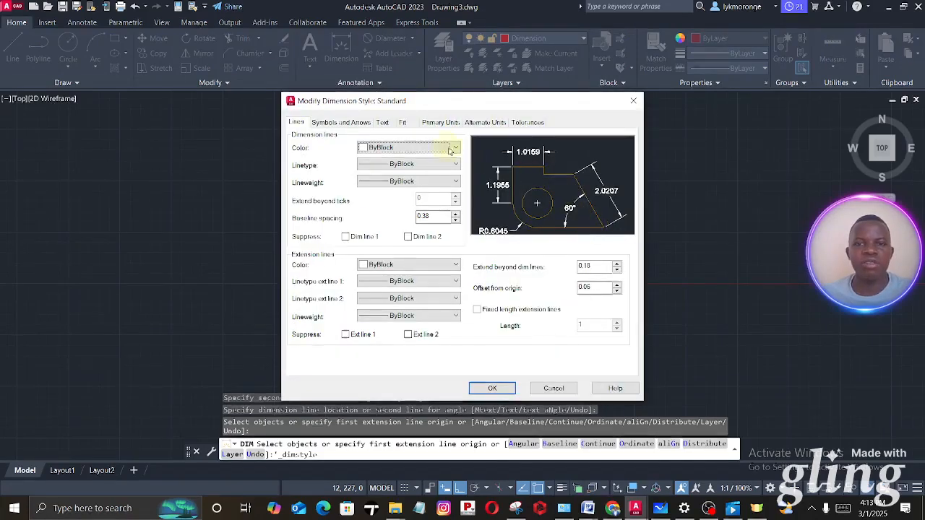
{"action": "left_click", "coordinate": [431, 124]}
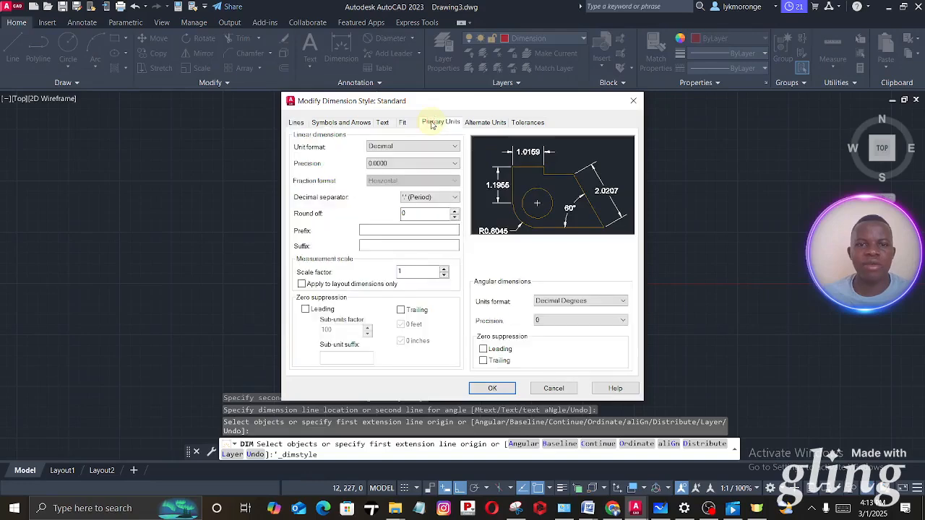
{"action": "left_click", "coordinate": [415, 164]}
{"action": "left_click", "coordinate": [408, 172]}
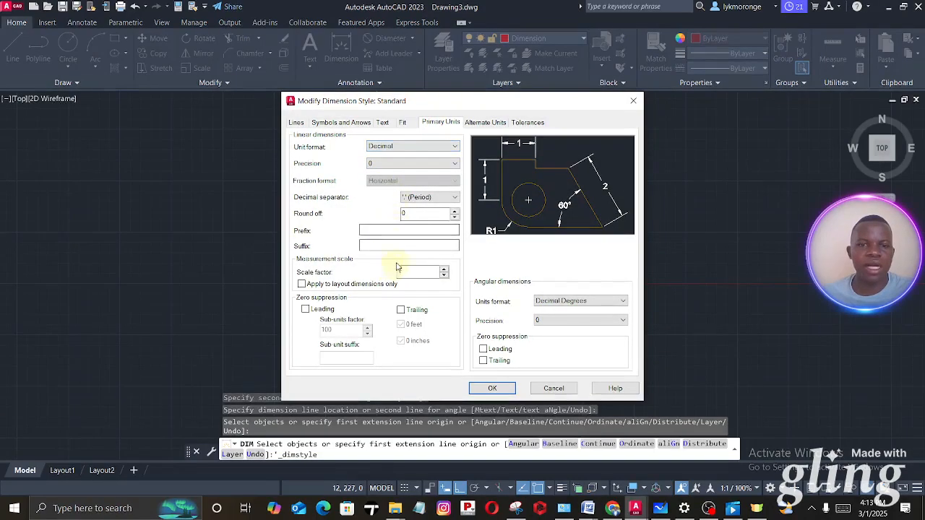
- Set the Standard dimension style's text height to 5, offset from dimension line to 2 and text alignment to ISO standard
{"action": "left_click", "coordinate": [383, 122]}
{"action": "double_click", "coordinate": [432, 206]}
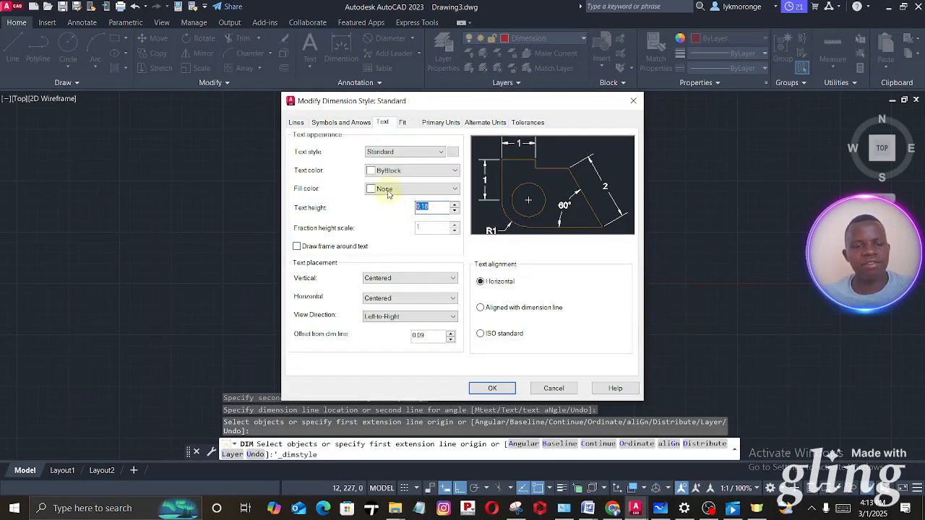
{"action": "type", "text": "5"}
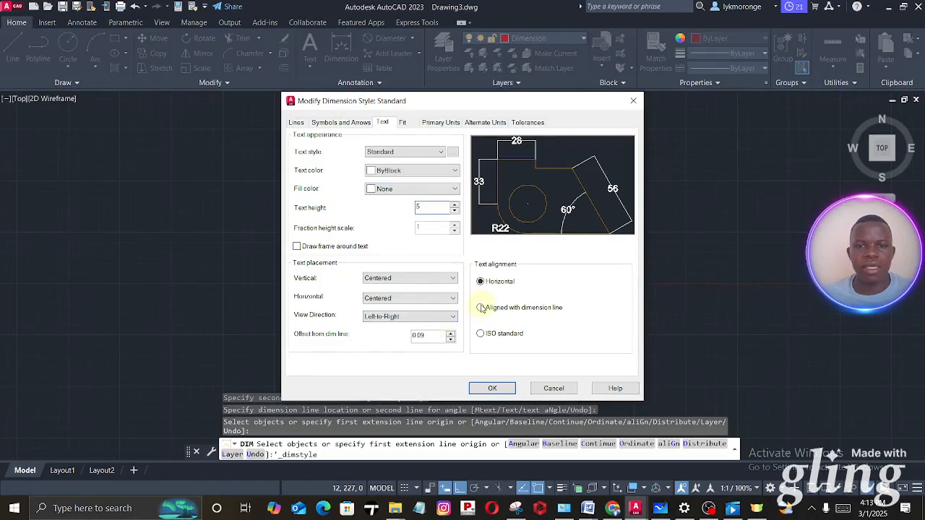
{"action": "left_click", "coordinate": [480, 307]}
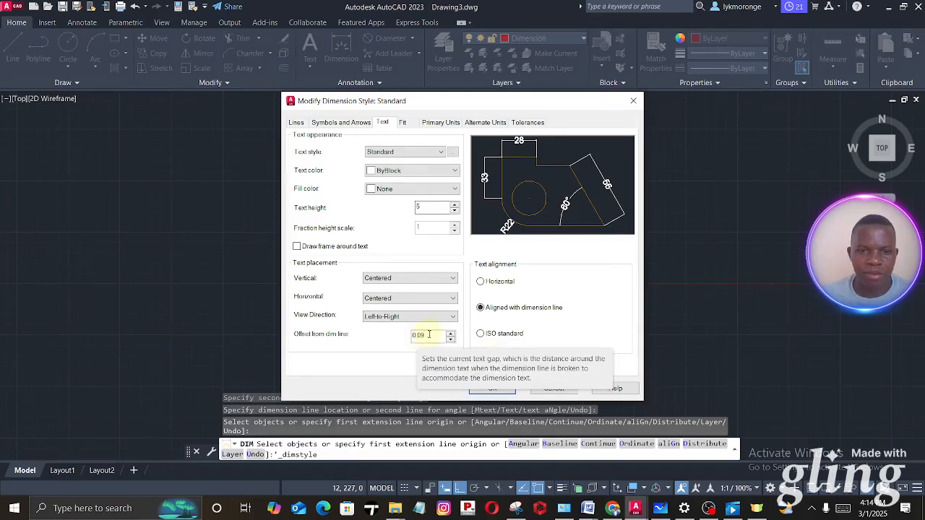
{"action": "left_click_drag", "start_coordinate": [428, 334], "coordinate": [391, 336]}
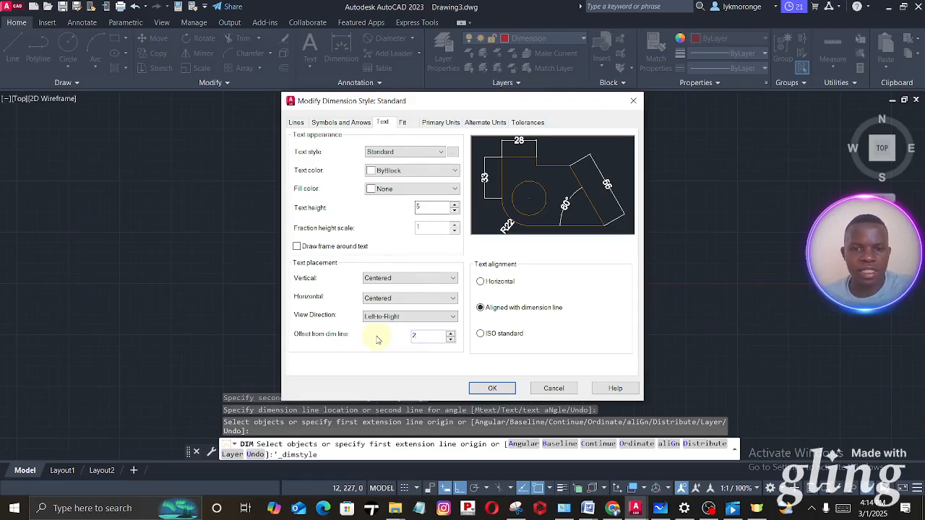
{"action": "left_click", "coordinate": [480, 334]}
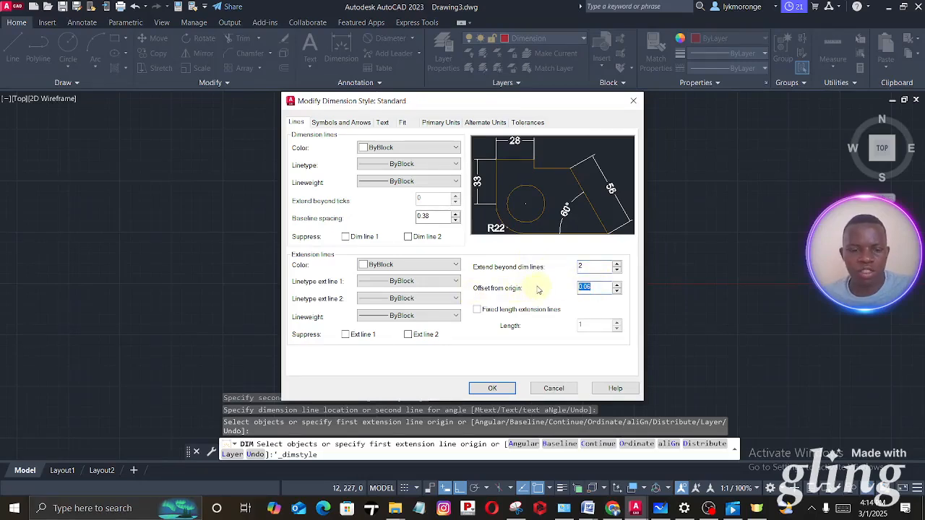
- Set the extension lines' extension beyond dimension lines and origin offset to 2, the arrow size to 2 and the center mark size to 1
{"action": "left_click", "coordinate": [591, 263]}
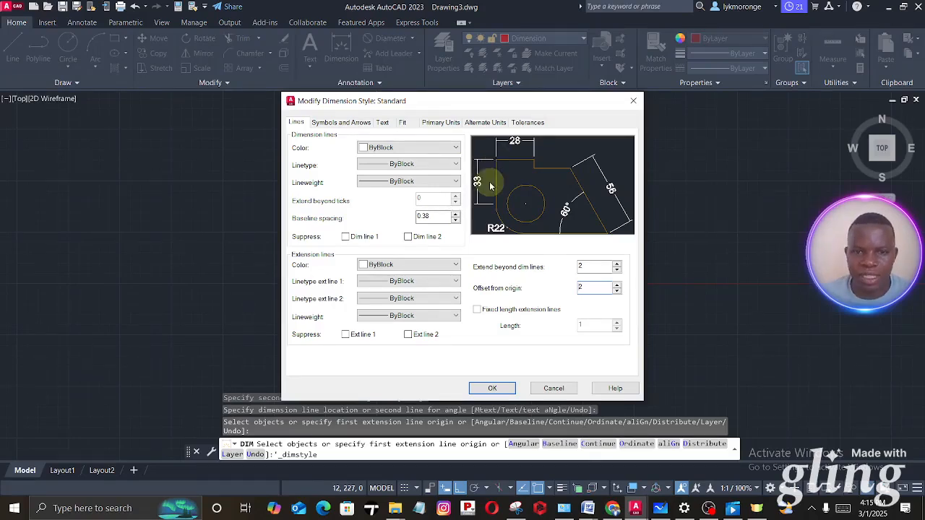
{"action": "left_click", "coordinate": [332, 124]}
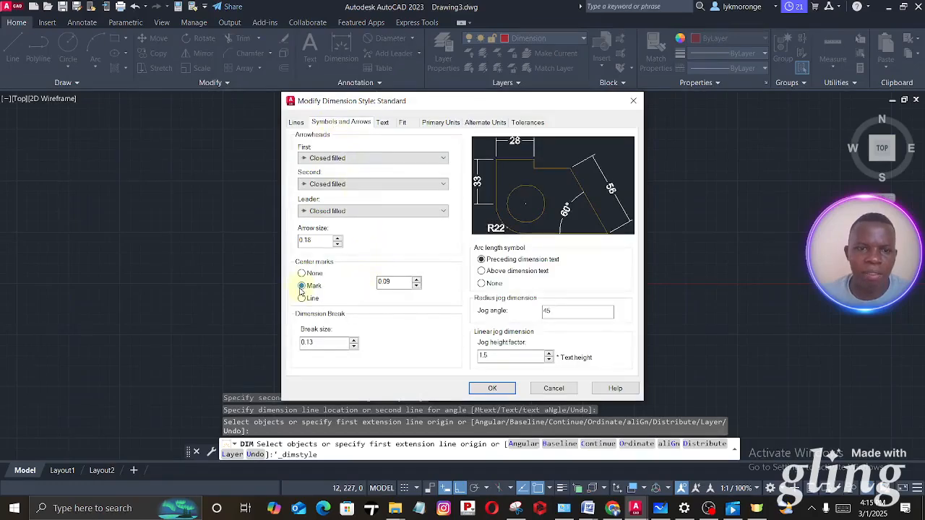
{"action": "left_click_drag", "start_coordinate": [315, 240], "coordinate": [269, 241]}
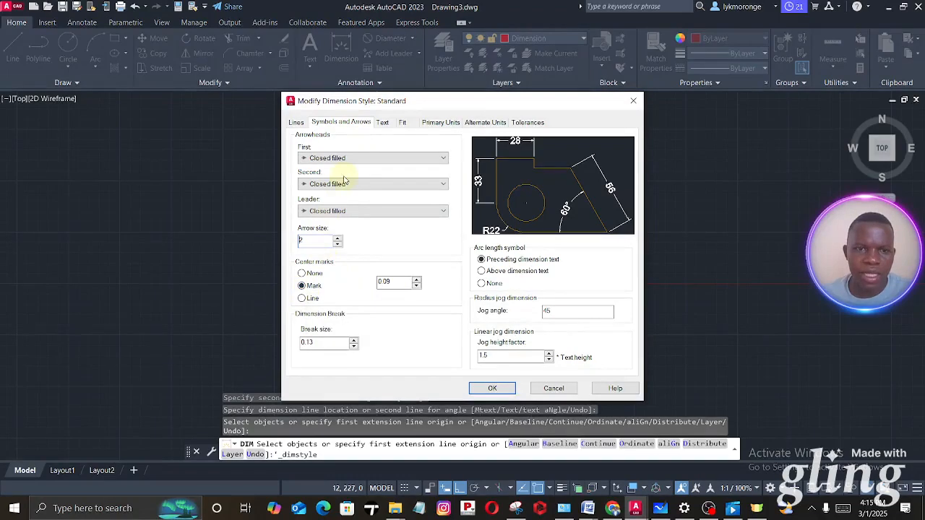
{"action": "double_click", "coordinate": [397, 282]}
{"action": "type", "text": "1"}
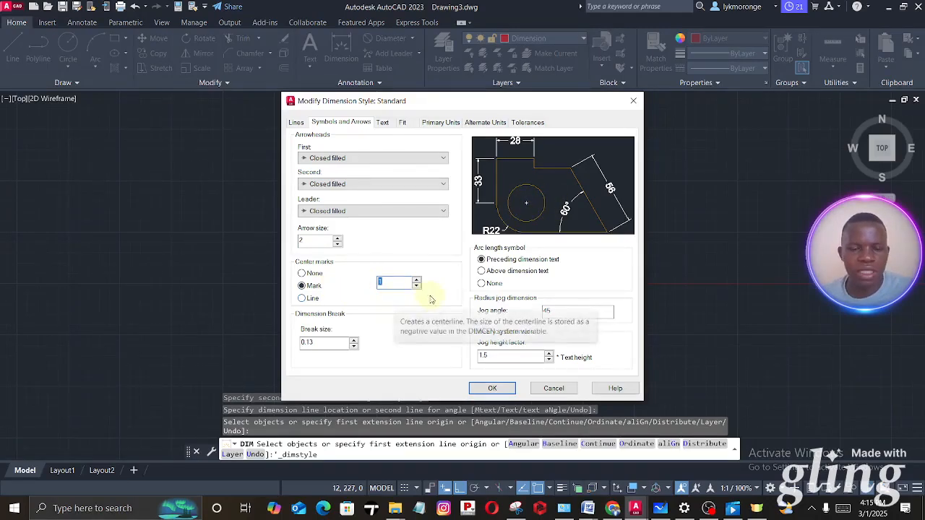
- Review the text and fit settings, accept the style changes and make Standard the current dimension style
{"action": "left_click", "coordinate": [383, 122]}
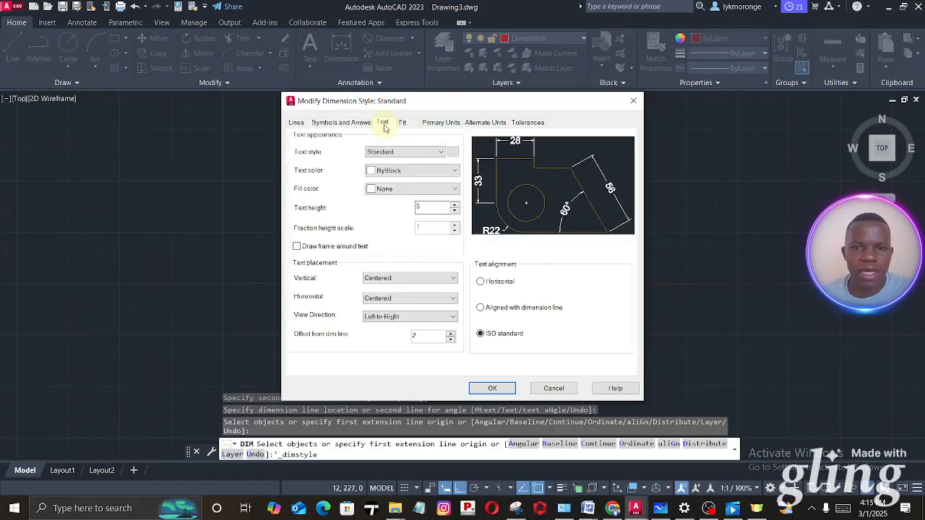
{"action": "left_click", "coordinate": [403, 125]}
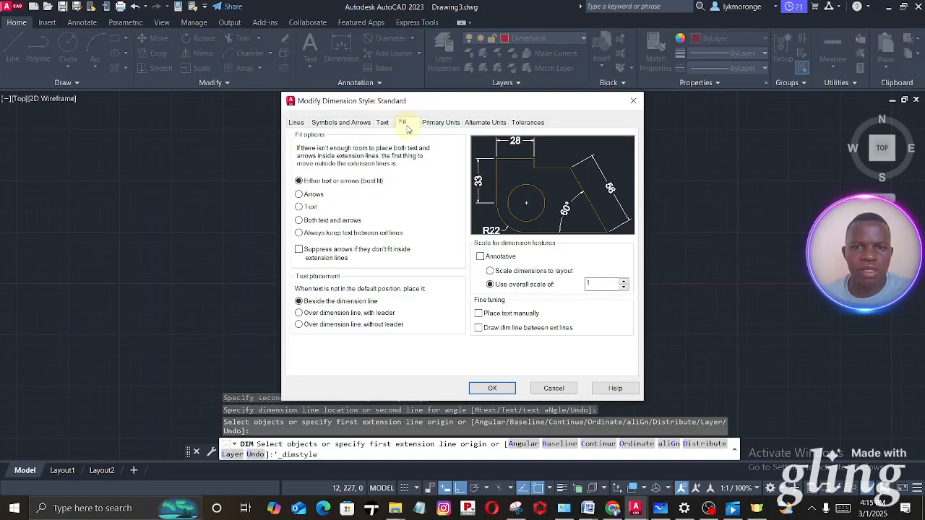
{"action": "left_click", "coordinate": [492, 388]}
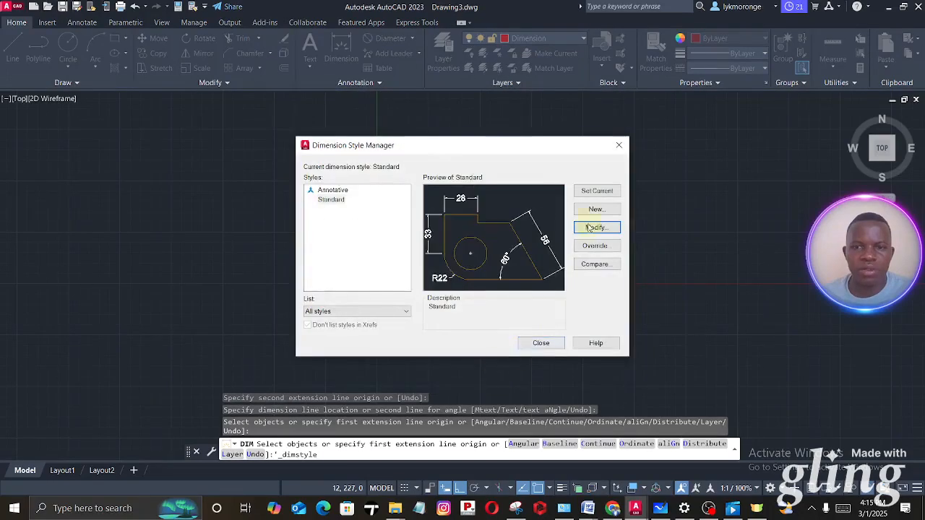
{"action": "left_click", "coordinate": [596, 193]}
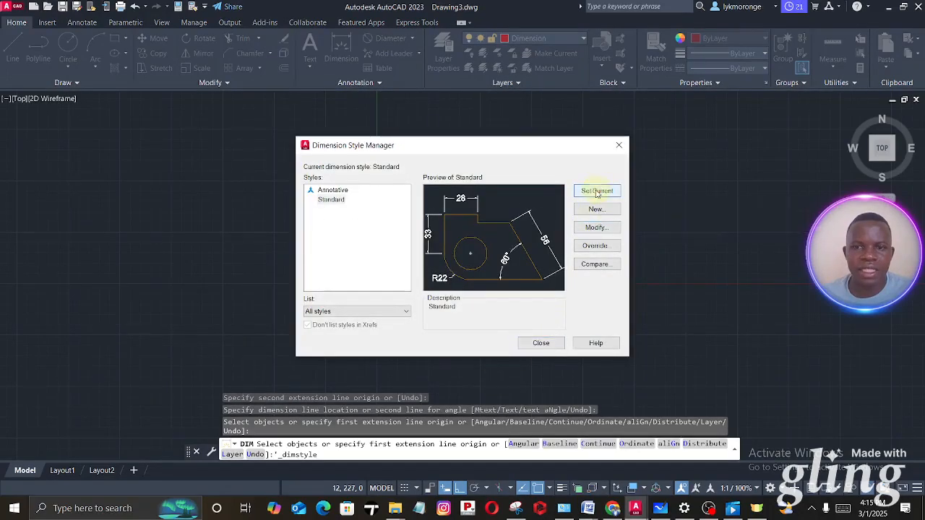
{"action": "left_click", "coordinate": [542, 344]}
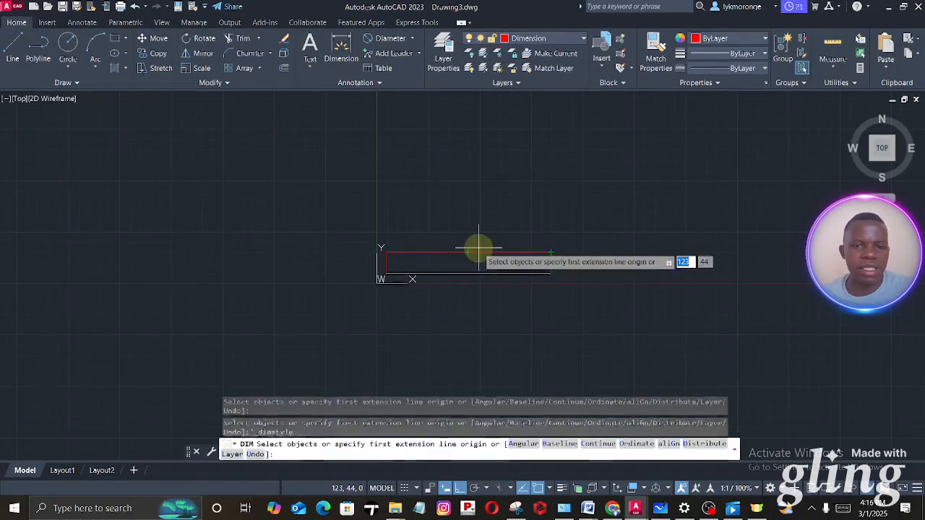
- Leave the dimension command and erase the existing dimension above the horizontal line
{"action": "key", "text": "Escape"}
{"action": "left_click_drag", "start_coordinate": [537, 263], "coordinate": [489, 231]}
{"action": "right_click", "coordinate": [487, 168]}
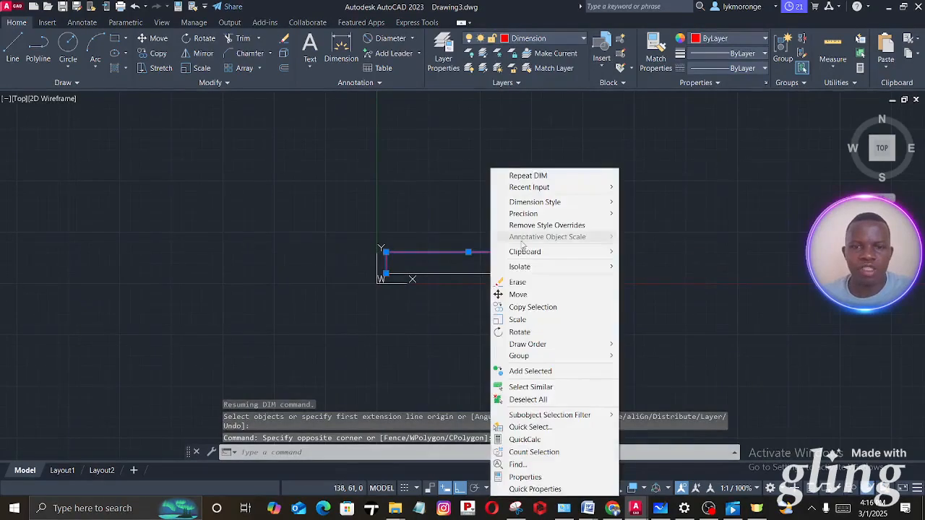
{"action": "left_click", "coordinate": [517, 279]}
- Dimension the horizontal line again from its left endpoint to its right endpoint, placing the dimension above it
{"action": "left_click", "coordinate": [341, 49]}
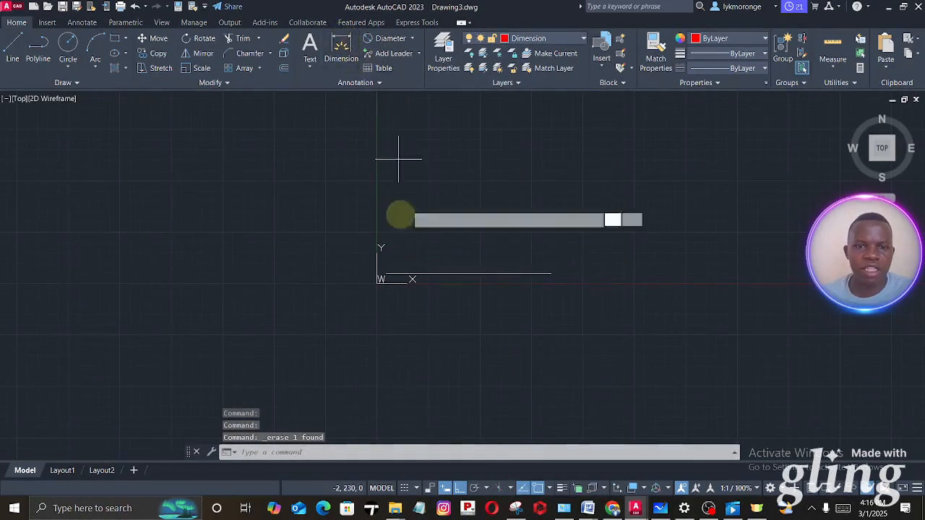
{"action": "left_click", "coordinate": [379, 273]}
{"action": "left_click", "coordinate": [550, 273]}
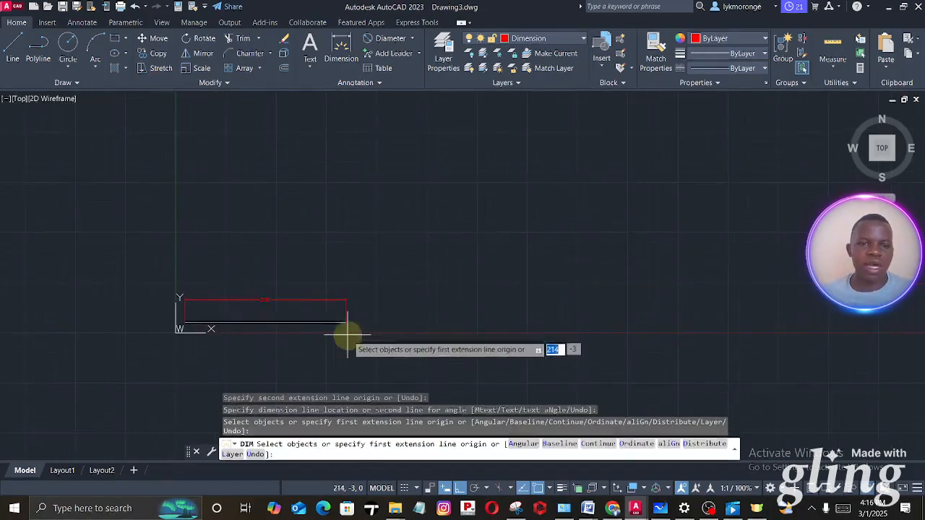
{"action": "scroll", "coordinate": [359, 341], "scroll_direction": "up", "scroll_amount": 4}
{"action": "left_click", "coordinate": [361, 338]}
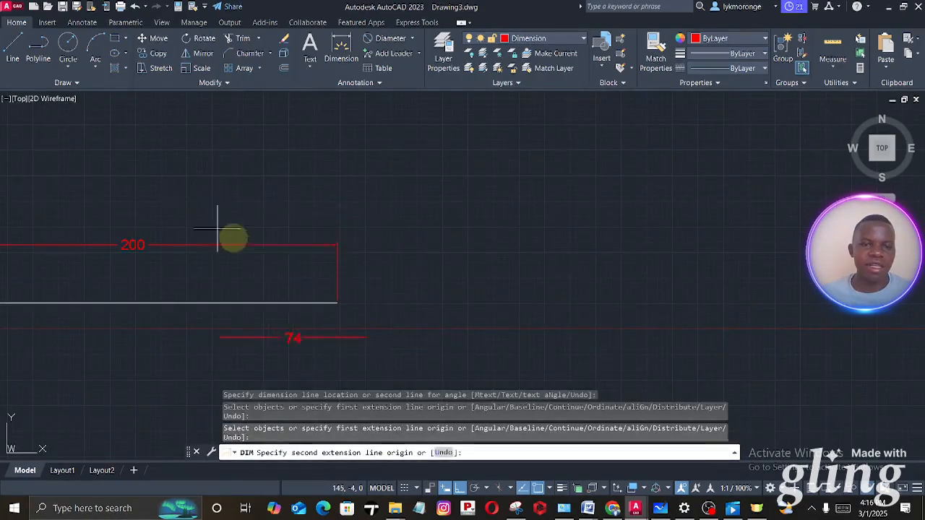
- Erase the 200 mm horizontal line together with its dimension to clear the drawing area
{"action": "key", "text": "Escape"}
{"action": "mouse_move", "coordinate": [258, 203]}
{"action": "left_mouse_down"}
{"action": "mouse_move", "coordinate": [368, 314]}
{"action": "mouse_move", "coordinate": [256, 201]}
{"action": "left_mouse_up"}
{"action": "key", "text": "Delete"}
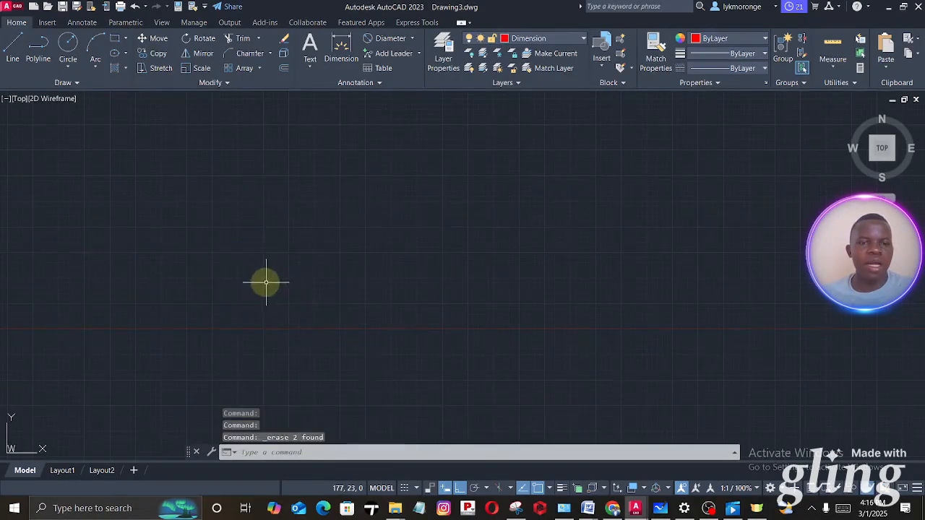
{"action": "middle_click_drag", "start_coordinate": [227, 293], "coordinate": [169, 396]}
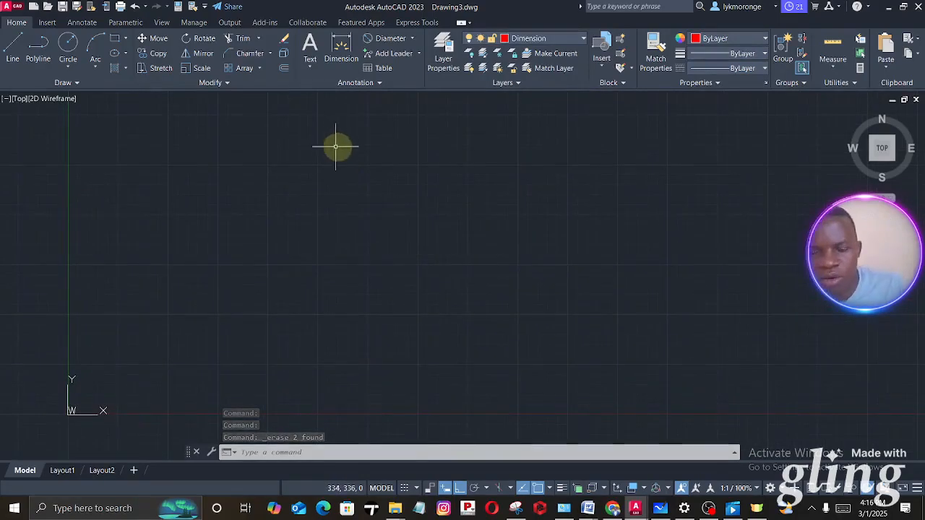
- Switch to Microsoft Whiteboard to examine the exercise sheet's two dimensioned single lines, and return to Drawing3.dwg in AutoCAD
{"action": "left_click", "coordinate": [660, 509]}
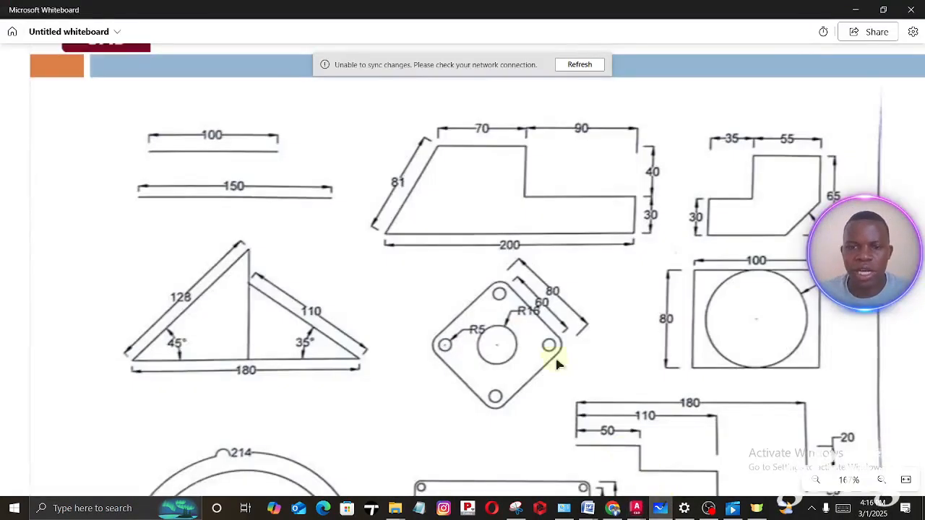
{"action": "left_click_drag", "start_coordinate": [287, 248], "coordinate": [425, 250]}
{"action": "scroll", "coordinate": [471, 374], "scroll_direction": "up", "scroll_amount": 5}
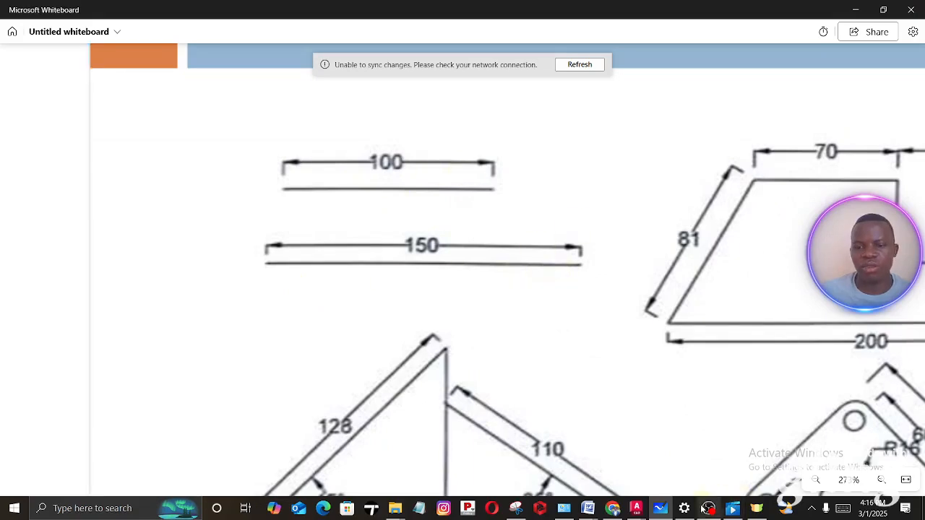
{"action": "mouse_move", "coordinate": [636, 507]}
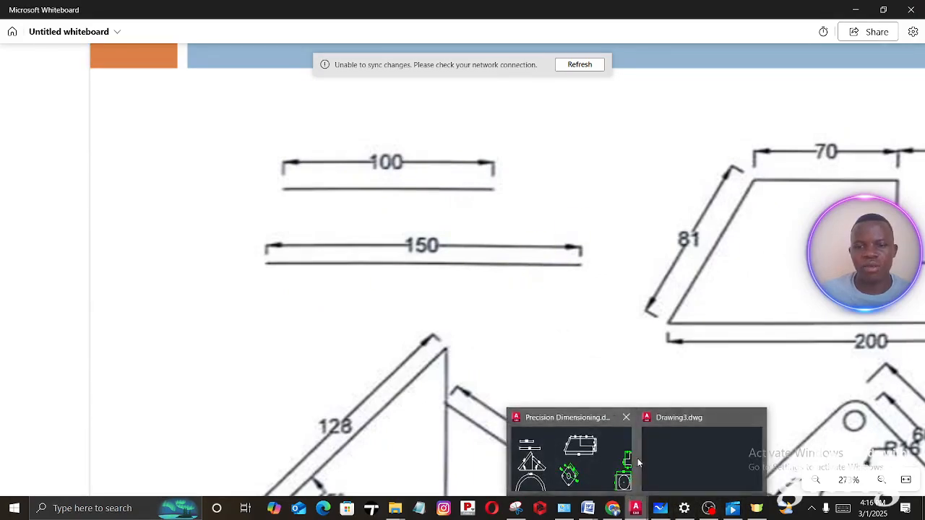
{"action": "left_click", "coordinate": [646, 459]}
- Draw a horizontal line 100 mm long to the right, starting at about (109, 300)
{"action": "left_click", "coordinate": [13, 48]}
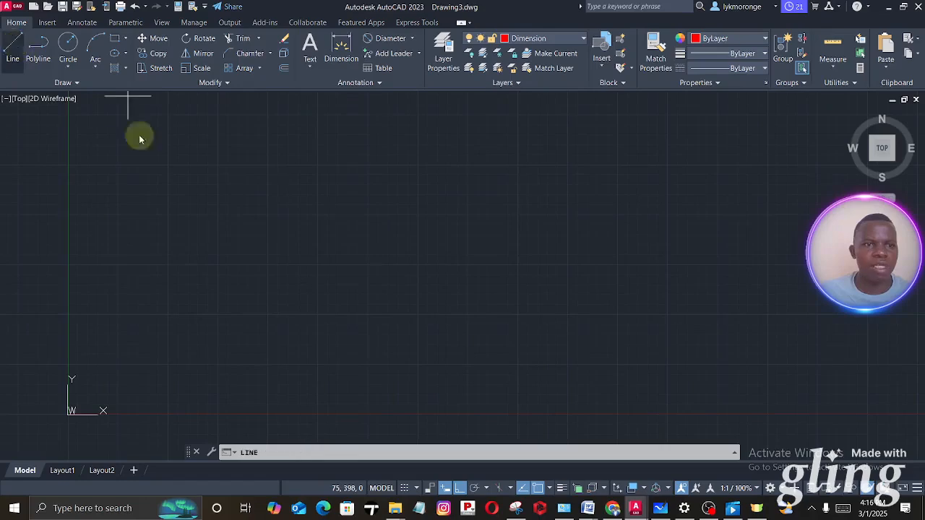
{"action": "left_click", "coordinate": [154, 174]}
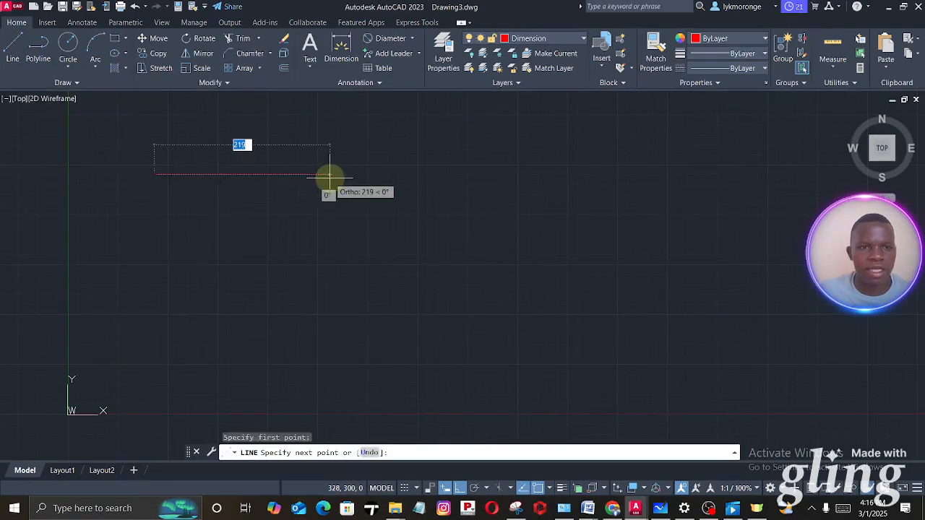
{"action": "type", "text": "100"}
{"action": "key", "text": "Return"}
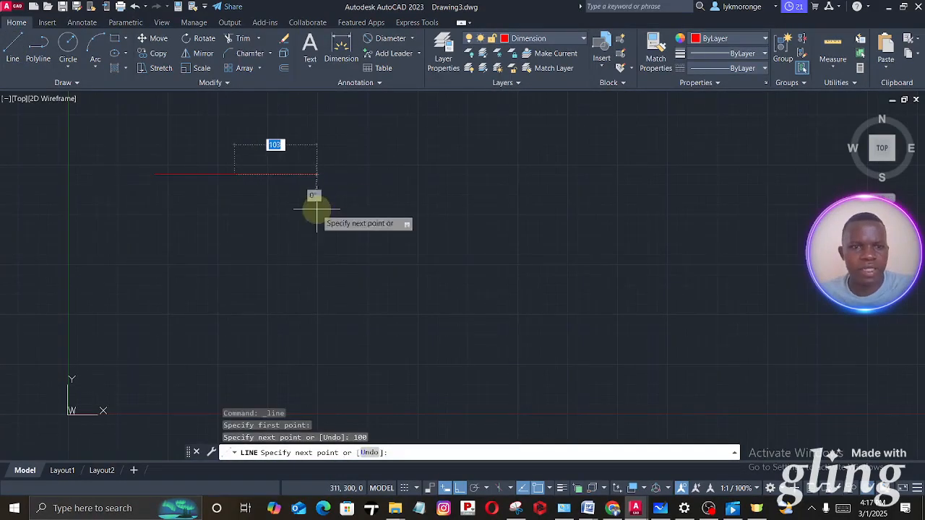
{"action": "key", "text": "Escape"}
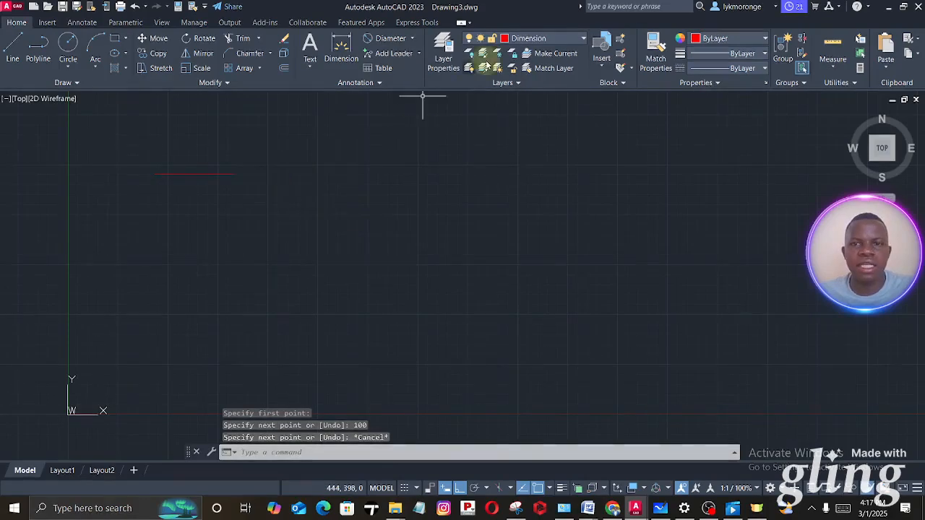
- Erase the red 100 mm line that was drawn on the Dimension layer
{"action": "left_click", "coordinate": [294, 209]}
{"action": "left_click", "coordinate": [157, 138]}
{"action": "right_click", "coordinate": [158, 139]}
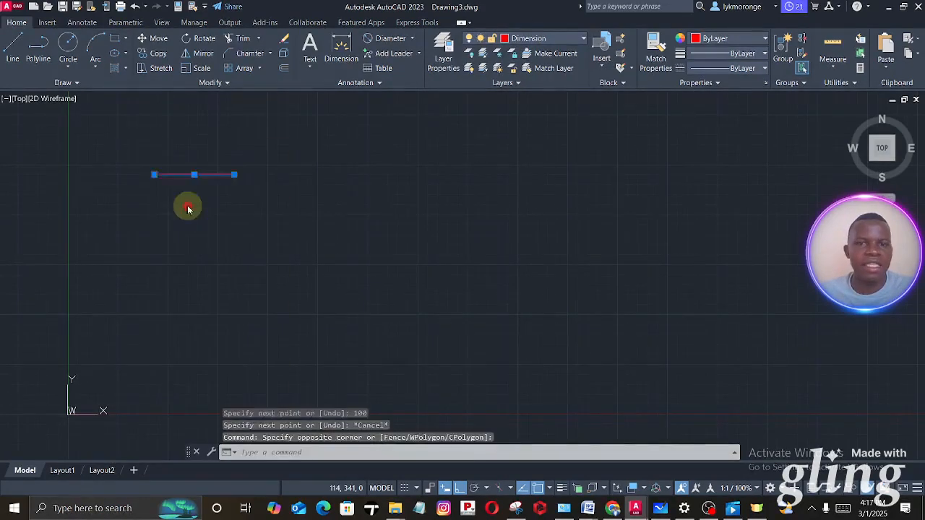
{"action": "left_click", "coordinate": [187, 206]}
- Make Line the current layer and draw a 100 mm horizontal line to the right, starting at about (64, 324)
{"action": "left_click", "coordinate": [518, 45]}
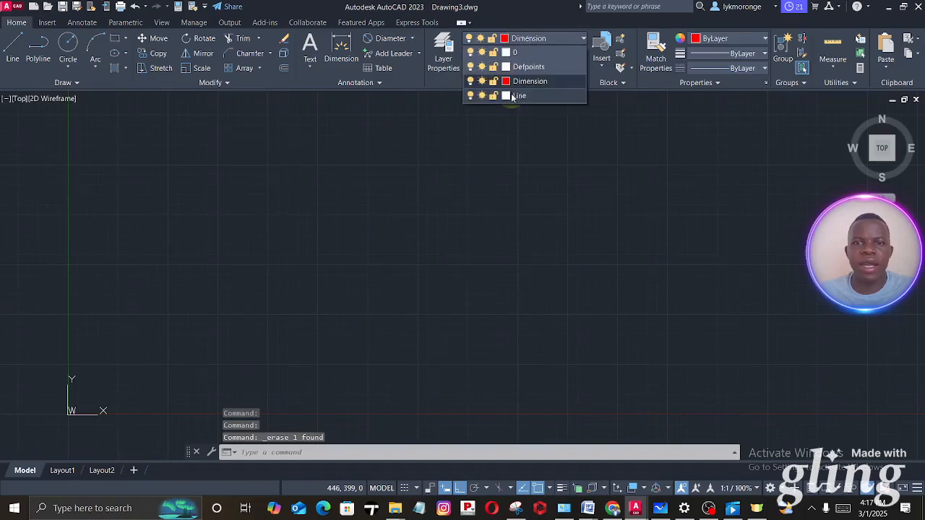
{"action": "left_click", "coordinate": [498, 87]}
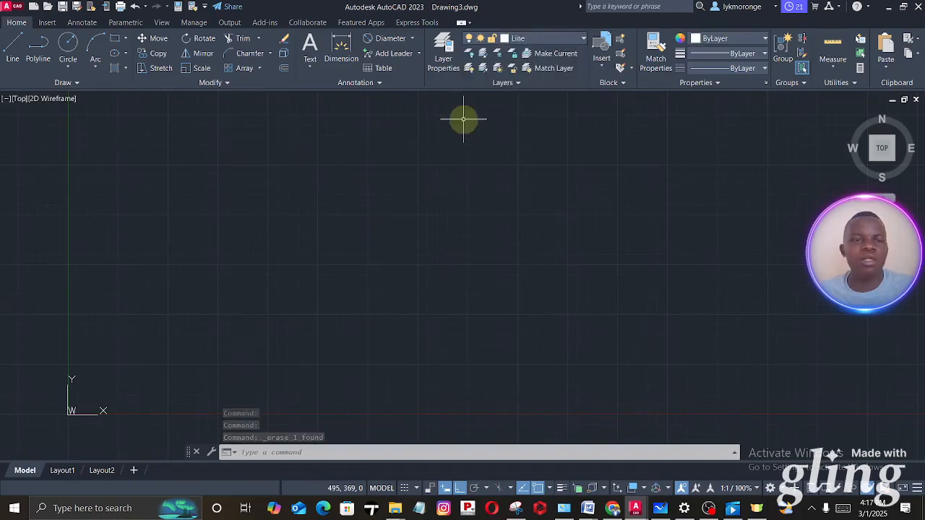
{"action": "left_click", "coordinate": [36, 41]}
{"action": "left_click", "coordinate": [119, 154]}
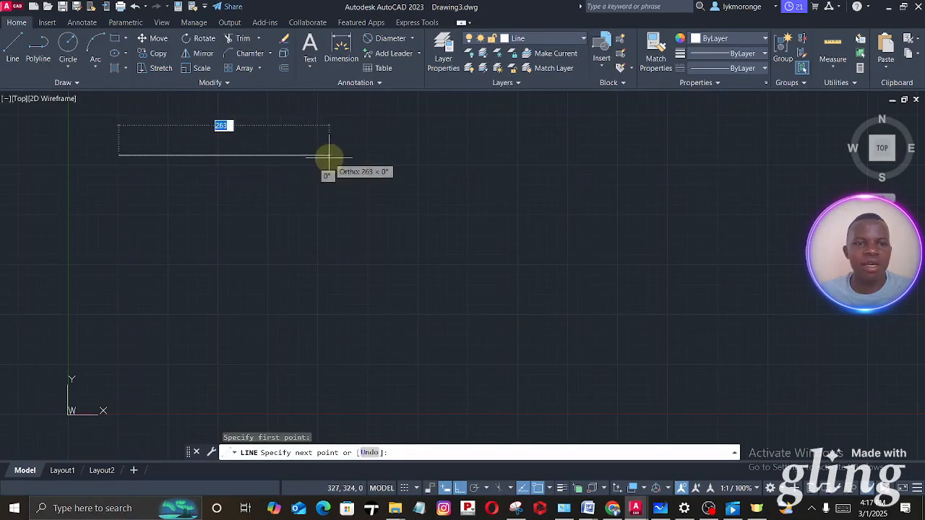
{"action": "type", "text": "100"}
{"action": "key", "text": "Return"}
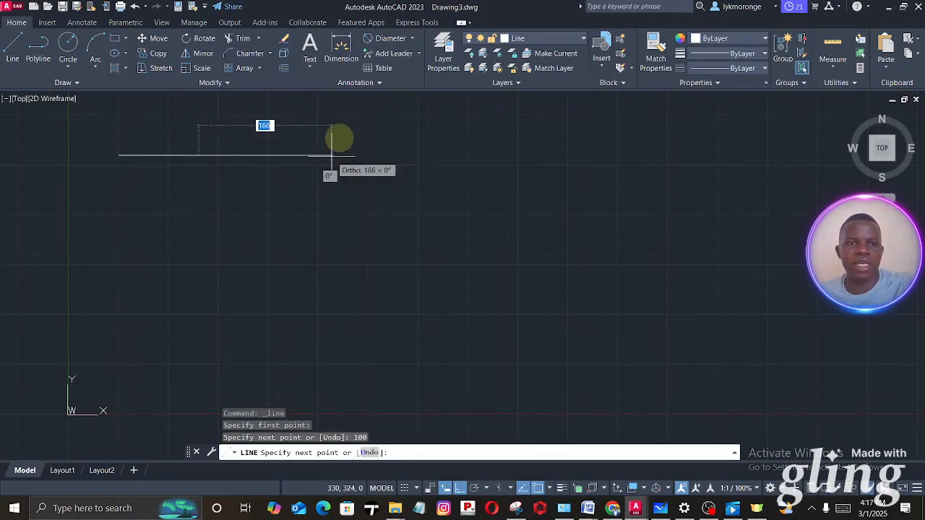
{"action": "key", "text": "Escape"}
{"action": "scroll", "coordinate": [140, 149], "scroll_direction": "up", "scroll_amount": 1}
{"action": "mouse_move", "coordinate": [140, 148]}
{"action": "middle_mouse_down"}
{"action": "mouse_move", "coordinate": [244, 203]}
{"action": "mouse_move", "coordinate": [231, 209]}
{"action": "middle_mouse_up"}
{"action": "scroll", "coordinate": [244, 215], "scroll_direction": "up", "scroll_amount": 5}
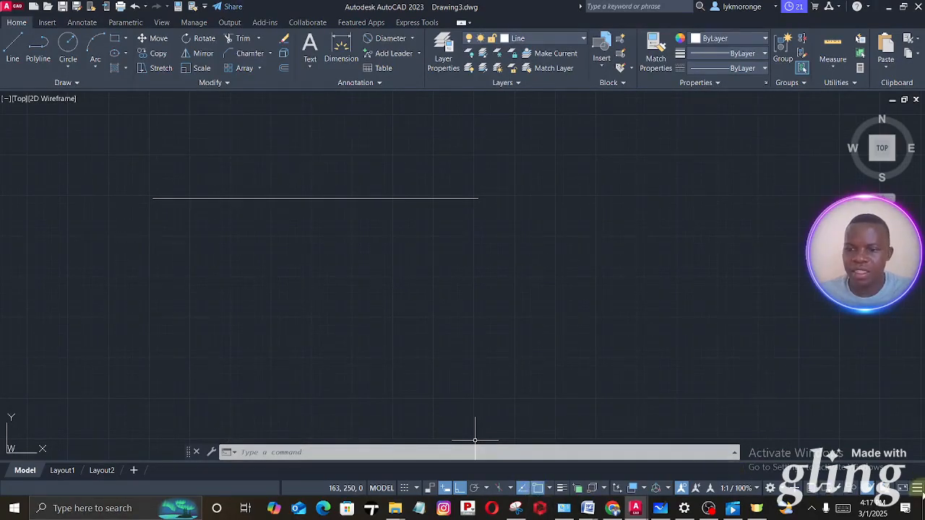
- Dimension the horizontal line from its left endpoint to its right endpoint, placing the dimension above it
{"action": "left_click", "coordinate": [917, 489]}
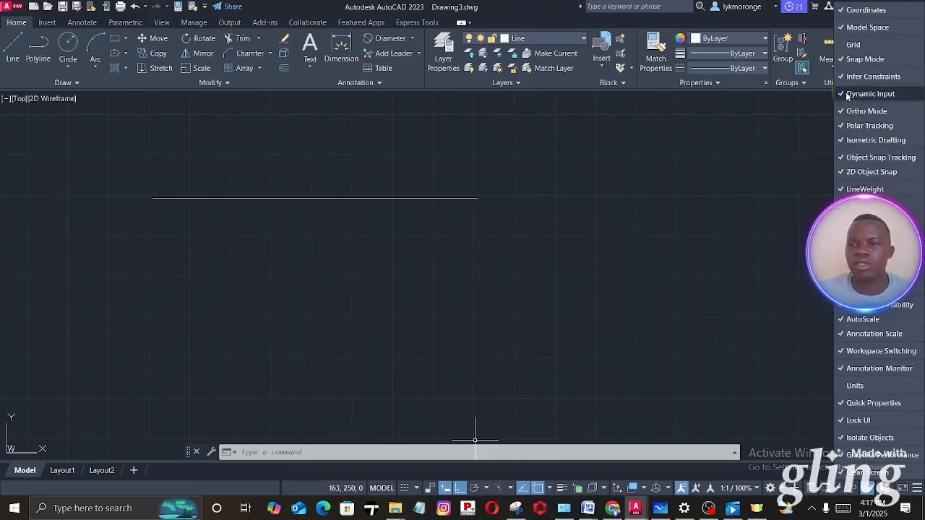
{"action": "left_click", "coordinate": [339, 40]}
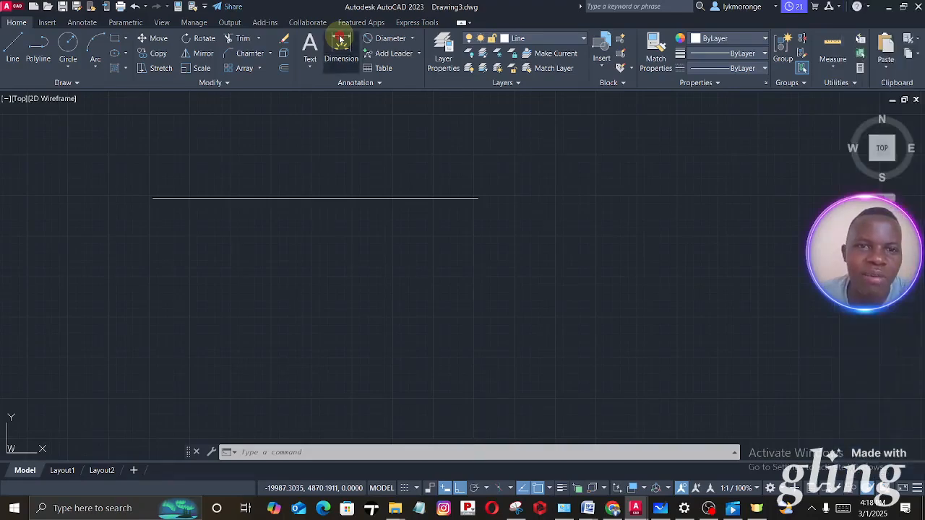
{"action": "left_click", "coordinate": [154, 198]}
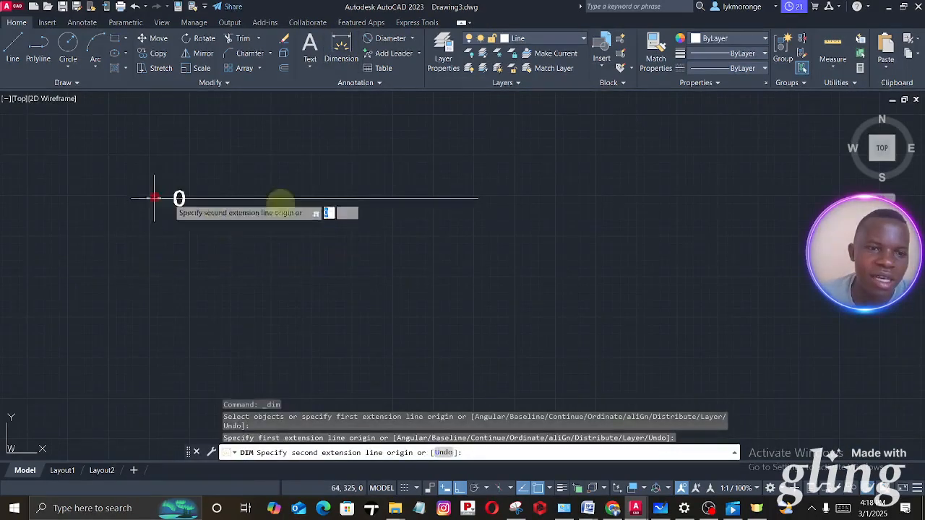
{"action": "left_click", "coordinate": [478, 197]}
{"action": "left_click", "coordinate": [283, 157]}
{"action": "scroll", "coordinate": [283, 173], "scroll_direction": "up", "scroll_amount": 2}
{"action": "scroll", "coordinate": [284, 173], "scroll_direction": "down", "scroll_amount": 4}
{"action": "middle_click_drag", "start_coordinate": [283, 173], "coordinate": [375, 189]}
{"action": "scroll", "coordinate": [296, 195], "scroll_direction": "up", "scroll_amount": 6}
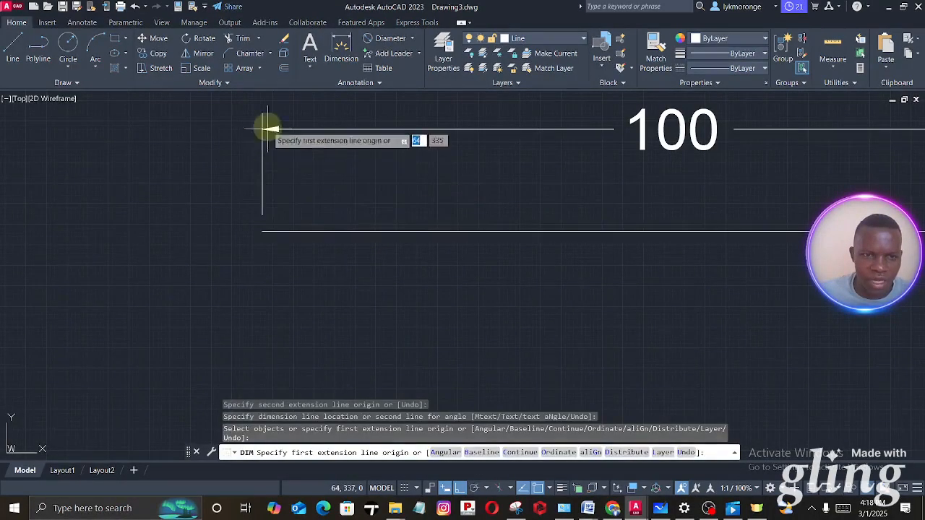
{"action": "scroll", "coordinate": [262, 118], "scroll_direction": "up", "scroll_amount": 4}
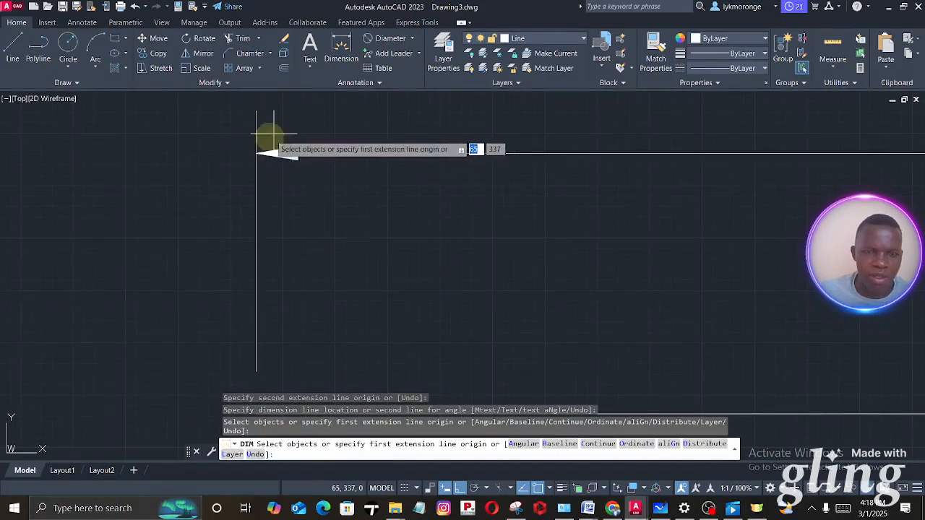
- Modify the Standard dimension style so extension lines extend 5 beyond the dimension lines, keeping the offset from origin at 2
{"action": "left_click", "coordinate": [377, 86]}
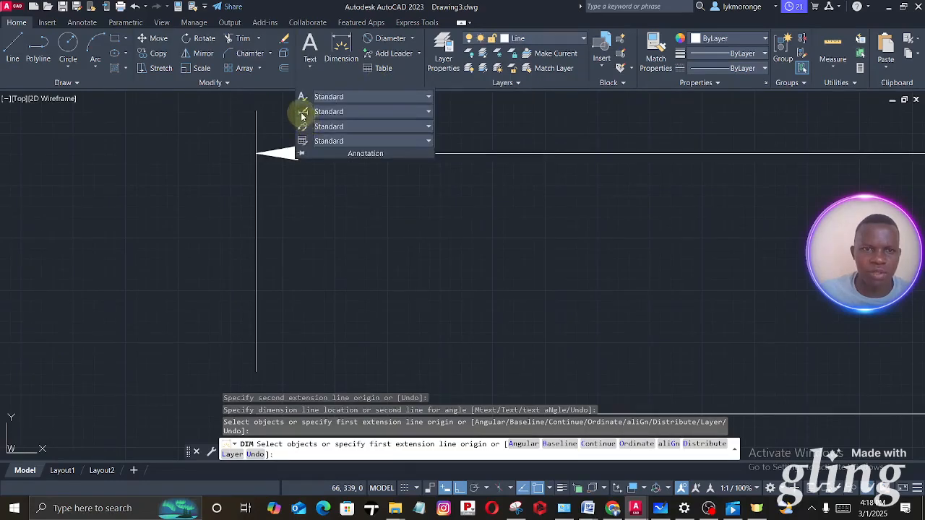
{"action": "left_click", "coordinate": [302, 113]}
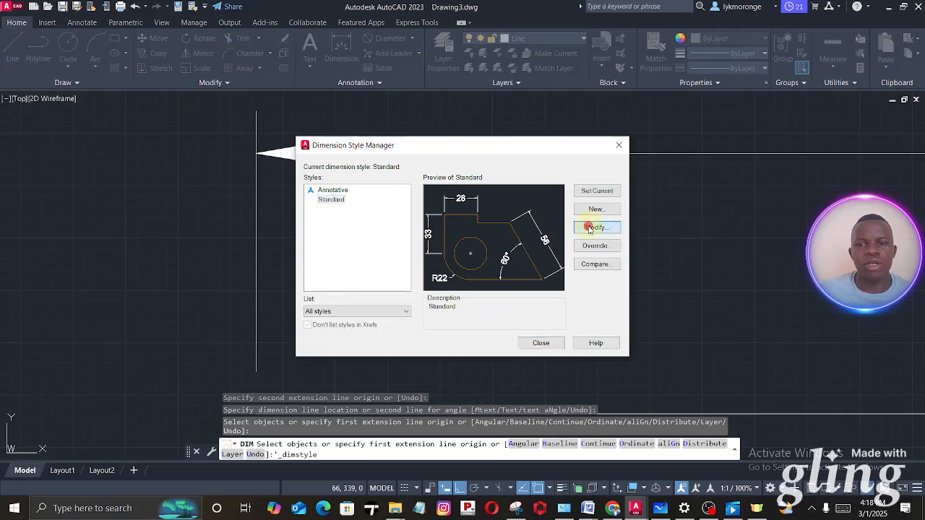
{"action": "left_click", "coordinate": [590, 229]}
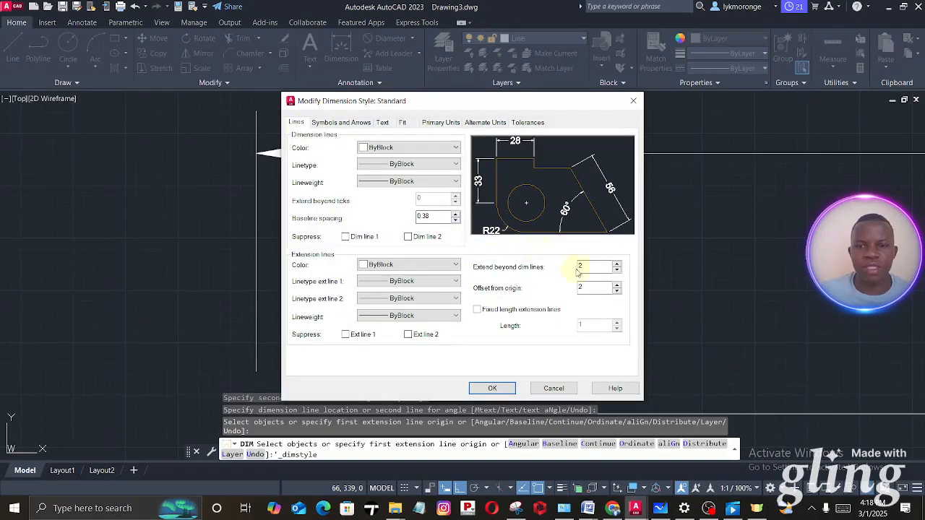
{"action": "double_click", "coordinate": [583, 266]}
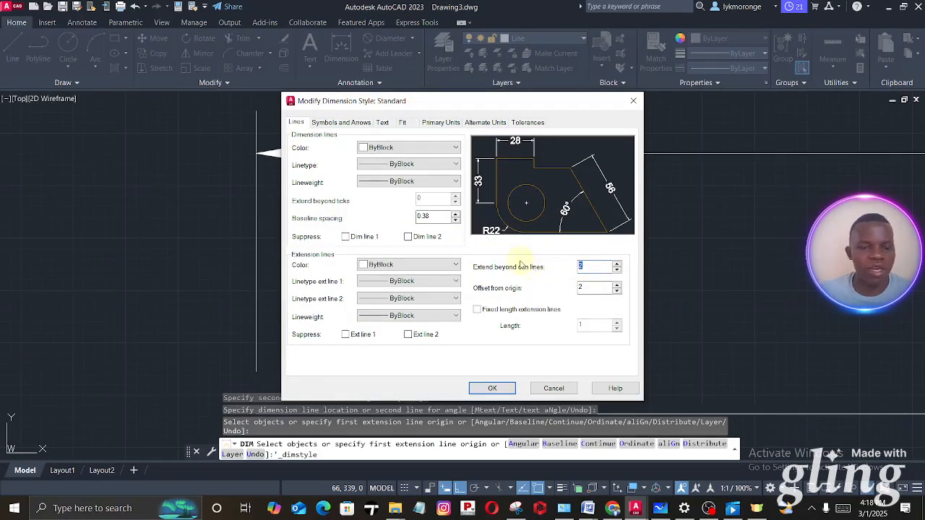
{"action": "double_click", "coordinate": [593, 288]}
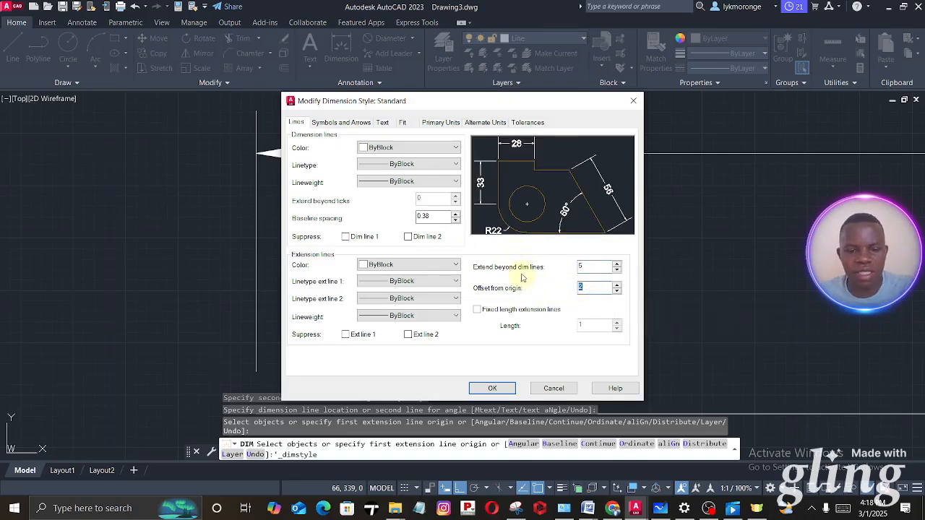
{"action": "key", "text": "Return"}
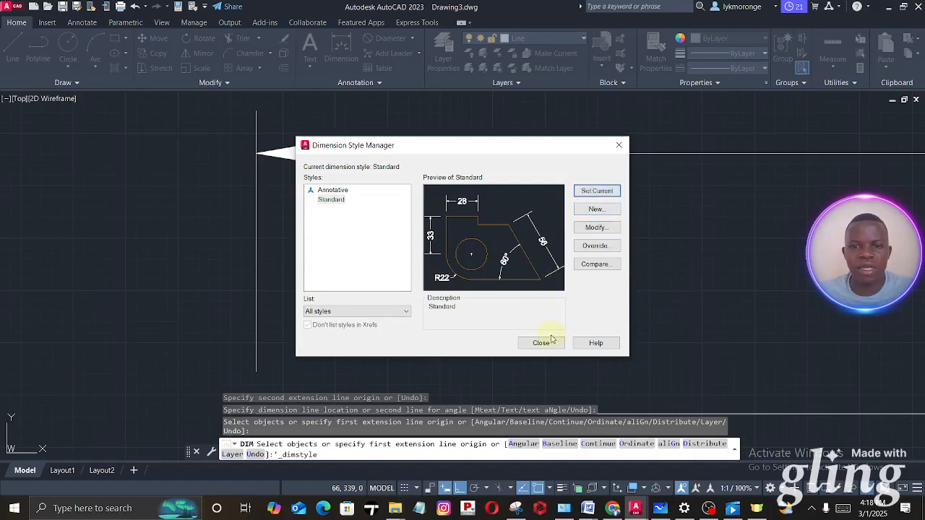
{"action": "left_click", "coordinate": [542, 343]}
{"action": "scroll", "coordinate": [448, 311], "scroll_direction": "down", "scroll_amount": 5}
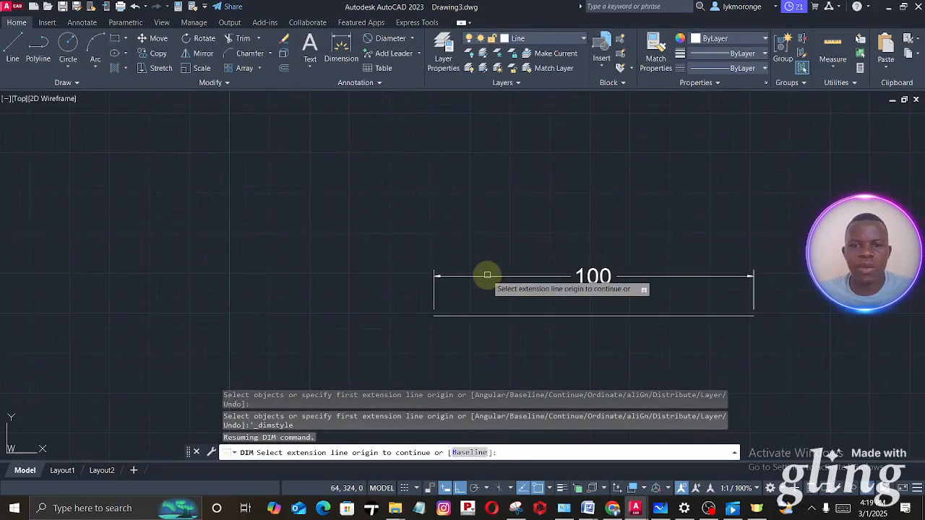
{"action": "key", "text": "Escape"}
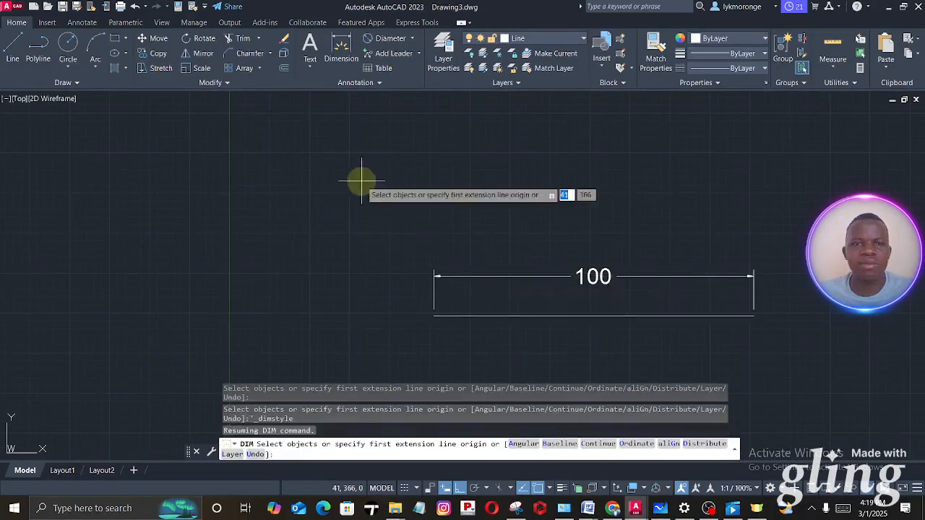
- Dimension the horizontal line between its two endpoints again, placing this dimension below the line
{"action": "left_click", "coordinate": [339, 45]}
{"action": "left_click", "coordinate": [434, 316]}
{"action": "left_click", "coordinate": [753, 317]}
{"action": "left_click", "coordinate": [753, 359]}
- Examine the arrowheads, extension line overshoot and origin gaps at both ends of the two dimensions
{"action": "scroll", "coordinate": [450, 310], "scroll_direction": "up", "scroll_amount": 4}
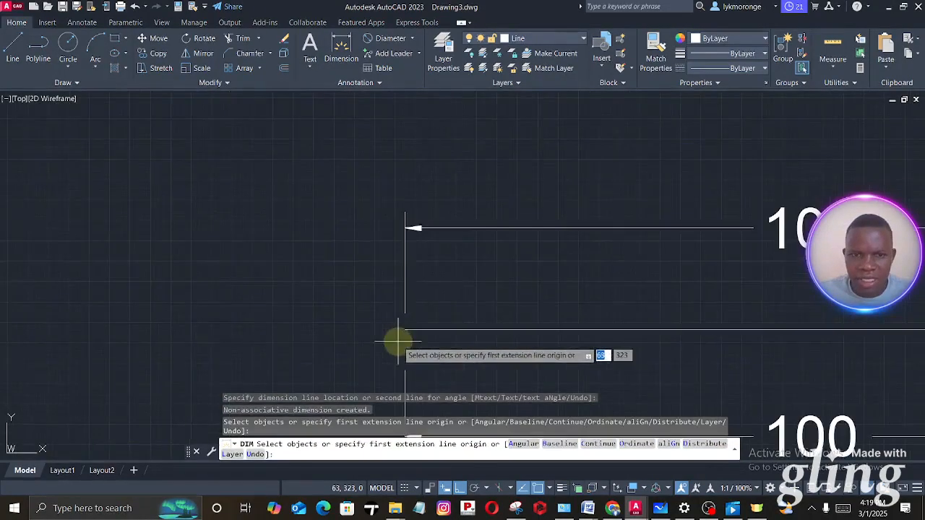
{"action": "middle_click_drag", "start_coordinate": [398, 341], "coordinate": [406, 263]}
{"action": "scroll", "coordinate": [414, 258], "scroll_direction": "up", "scroll_amount": 2}
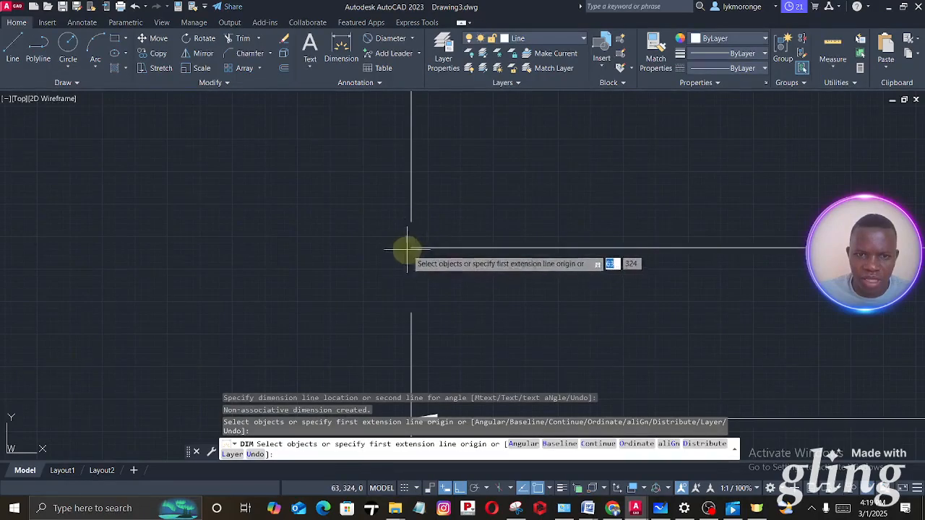
{"action": "scroll", "coordinate": [407, 250], "scroll_direction": "down", "scroll_amount": 4}
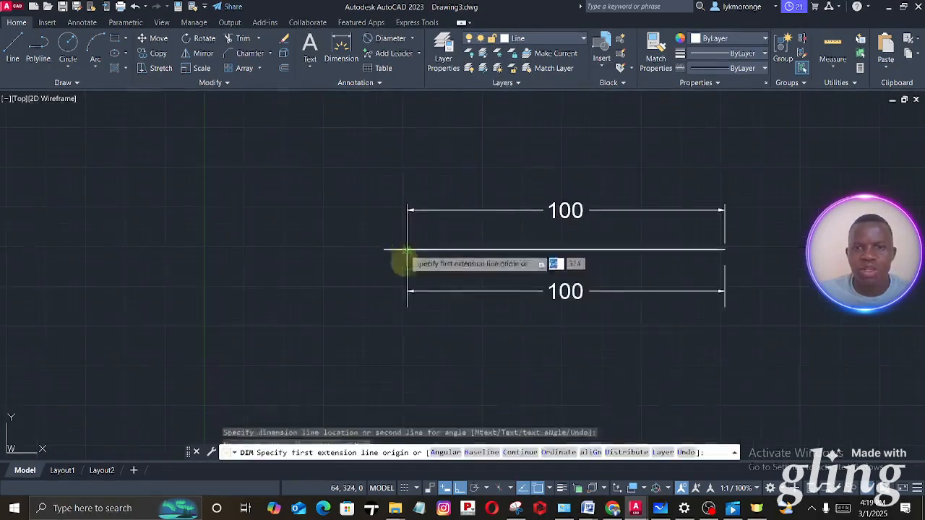
{"action": "scroll", "coordinate": [737, 204], "scroll_direction": "up", "scroll_amount": 4}
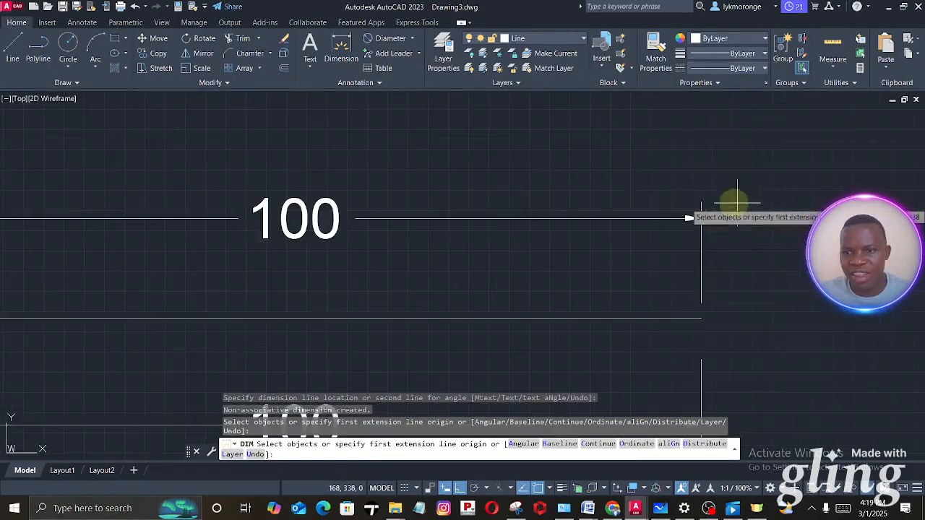
{"action": "scroll", "coordinate": [736, 202], "scroll_direction": "up", "scroll_amount": 2}
{"action": "middle_click_drag", "start_coordinate": [733, 182], "coordinate": [563, 202]}
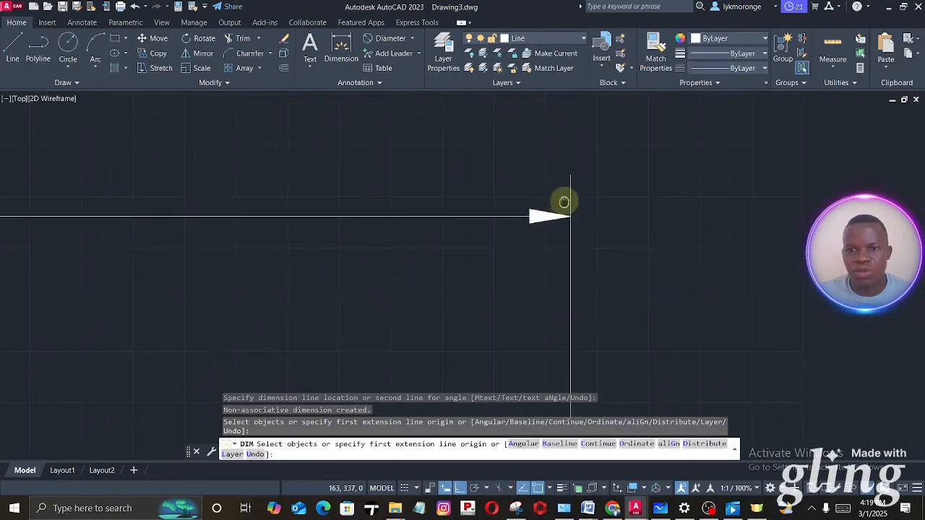
{"action": "scroll", "coordinate": [566, 199], "scroll_direction": "up", "scroll_amount": 7}
{"action": "scroll", "coordinate": [549, 238], "scroll_direction": "down", "scroll_amount": 10}
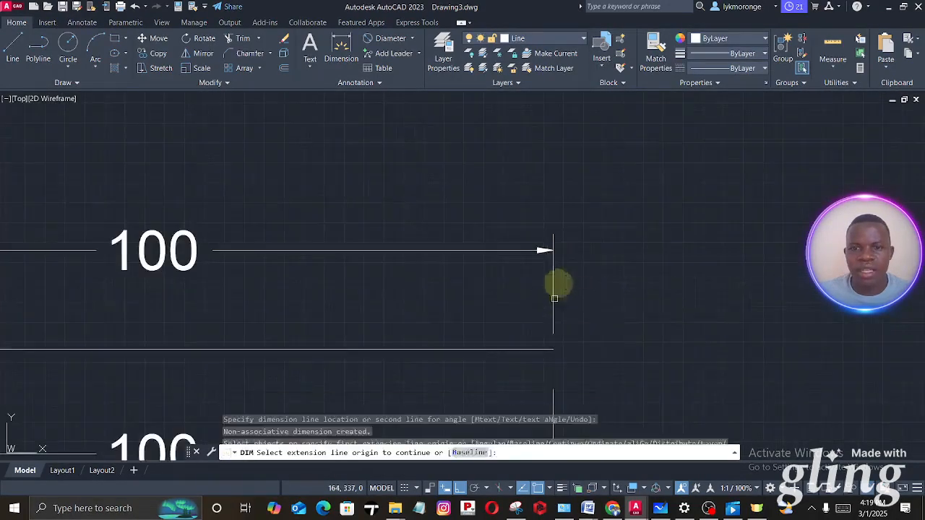
{"action": "middle_click_drag", "start_coordinate": [554, 298], "coordinate": [542, 134]}
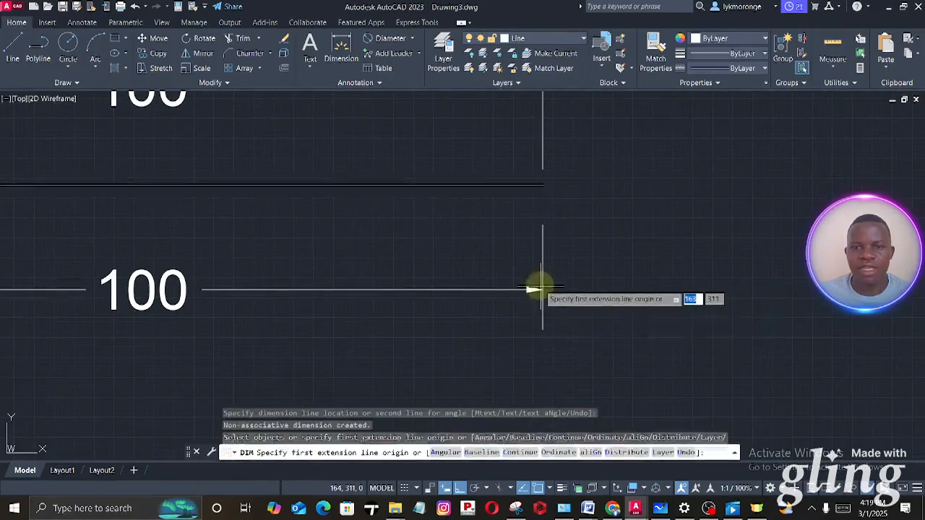
{"action": "scroll", "coordinate": [534, 289], "scroll_direction": "down", "scroll_amount": 4}
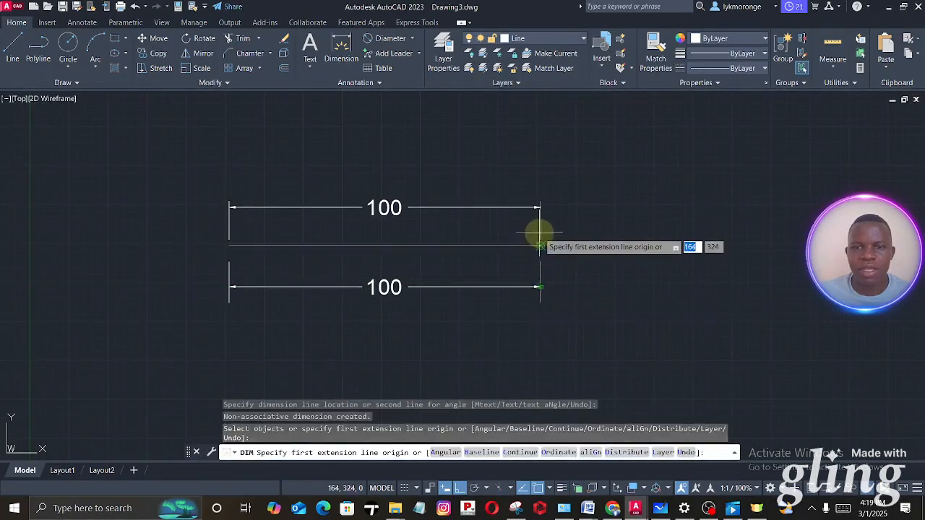
{"action": "scroll", "coordinate": [540, 232], "scroll_direction": "up", "scroll_amount": 4}
{"action": "scroll", "coordinate": [357, 306], "scroll_direction": "down", "scroll_amount": 4}
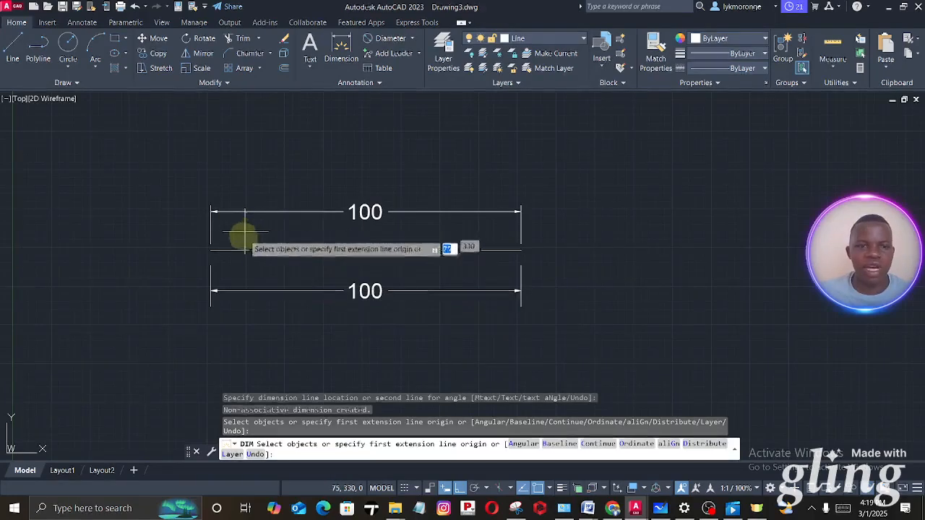
- Adjust the Standard dimension style settings so that new dimensions get larger arrowheads
{"action": "type", "text": "c"}
{"action": "key", "text": "Return"}
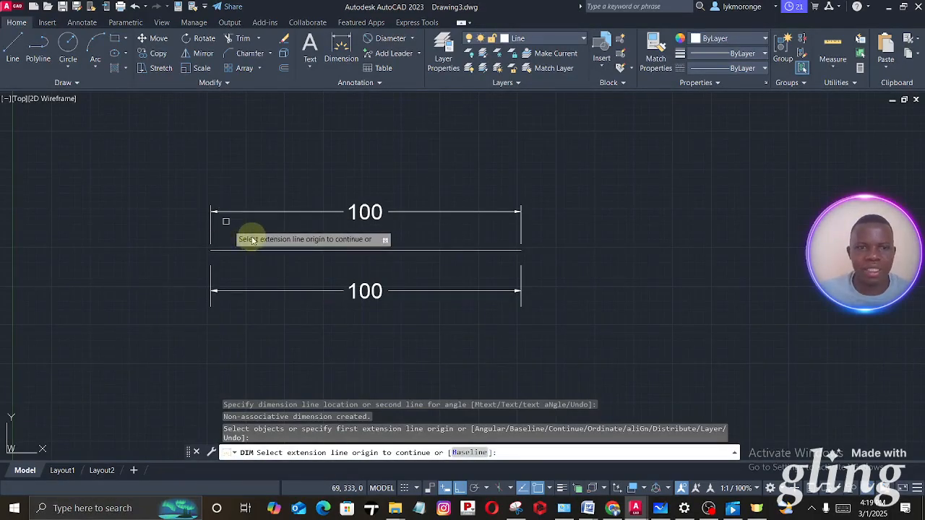
{"action": "key", "text": "Return"}
{"action": "left_click", "coordinate": [378, 84]}
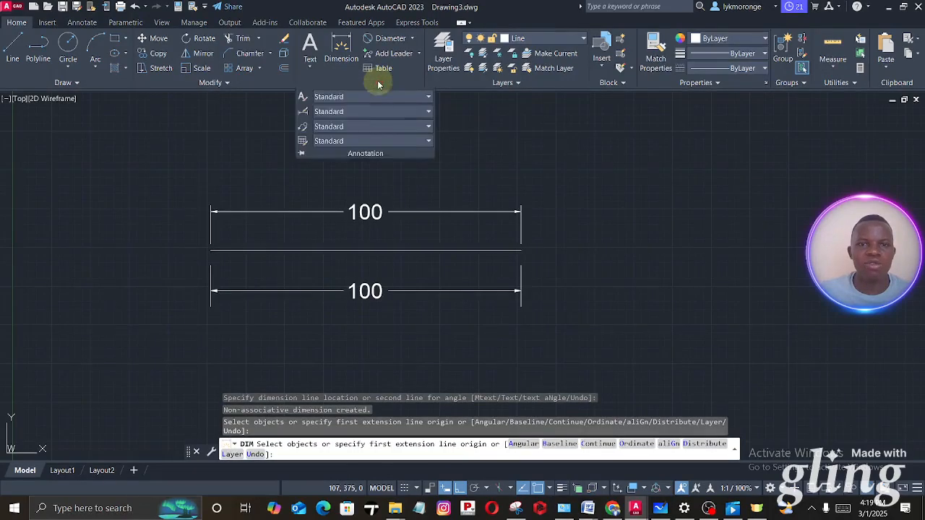
{"action": "left_click", "coordinate": [303, 112]}
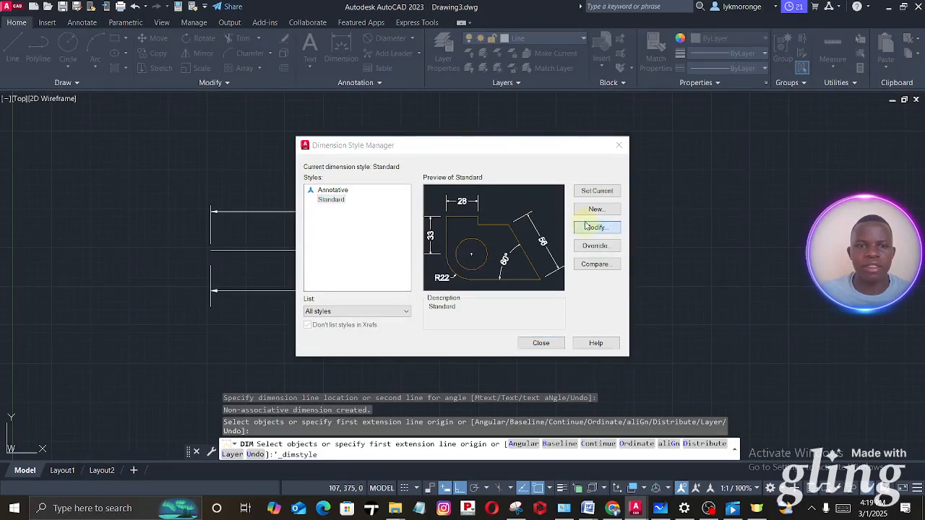
{"action": "left_click", "coordinate": [593, 227]}
{"action": "key", "text": "Escape"}
{"action": "key", "text": "Escape"}
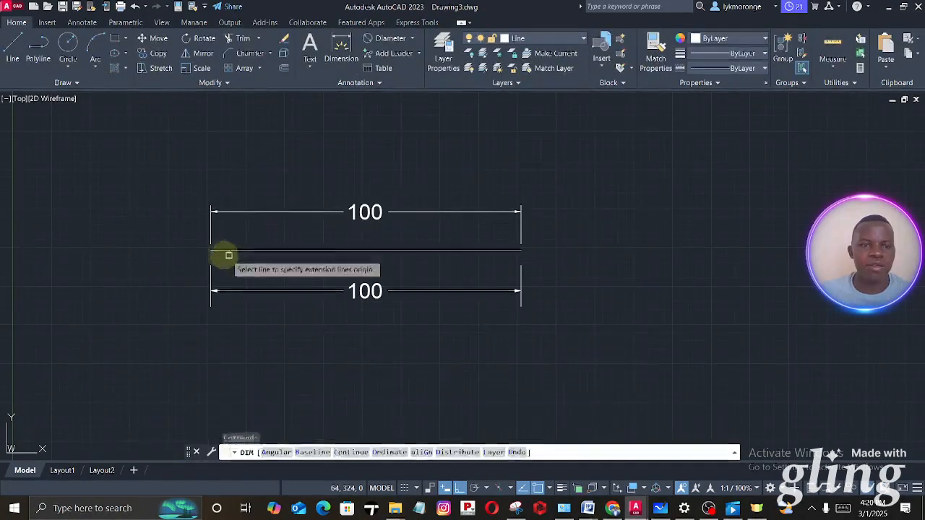
- Add a third dimension beneath the lower one, from the line's left endpoint to near its right end, and inspect its arrowheads
{"action": "left_click", "coordinate": [209, 249]}
{"action": "left_click", "coordinate": [518, 251]}
{"action": "left_click", "coordinate": [499, 354]}
{"action": "scroll", "coordinate": [503, 361], "scroll_direction": "up", "scroll_amount": 4}
{"action": "scroll", "coordinate": [498, 361], "scroll_direction": "up", "scroll_amount": 2}
{"action": "scroll", "coordinate": [506, 362], "scroll_direction": "down", "scroll_amount": 2}
{"action": "scroll", "coordinate": [505, 254], "scroll_direction": "down", "scroll_amount": 2}
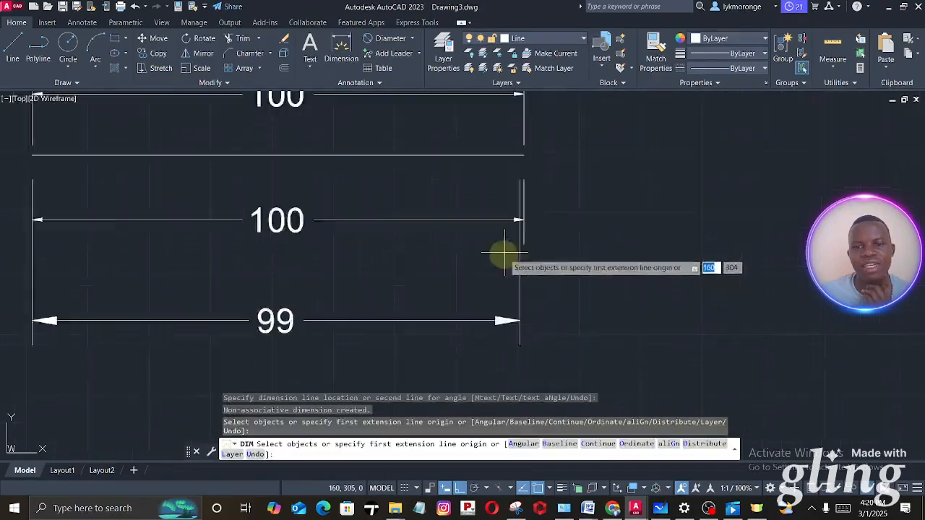
{"action": "scroll", "coordinate": [504, 254], "scroll_direction": "down", "scroll_amount": 2}
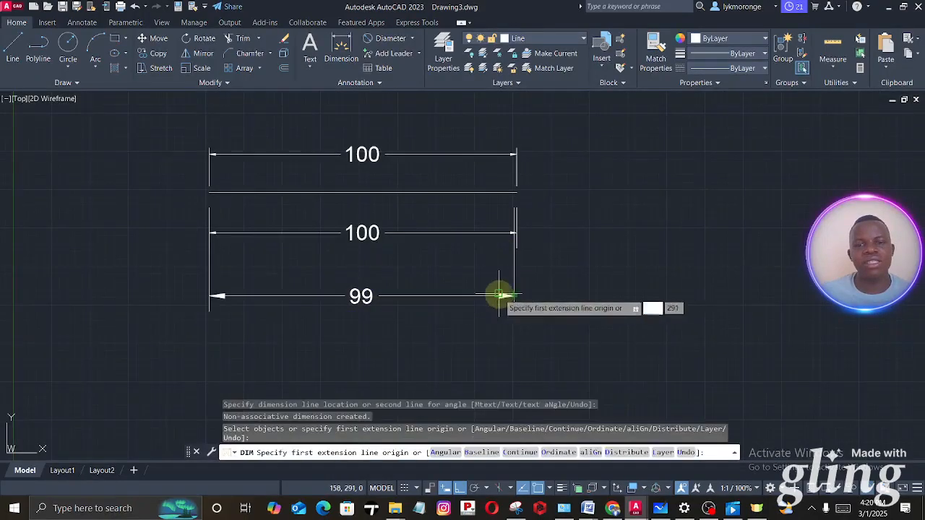
{"action": "scroll", "coordinate": [499, 295], "scroll_direction": "up", "scroll_amount": 2}
{"action": "scroll", "coordinate": [465, 266], "scroll_direction": "down", "scroll_amount": 2}
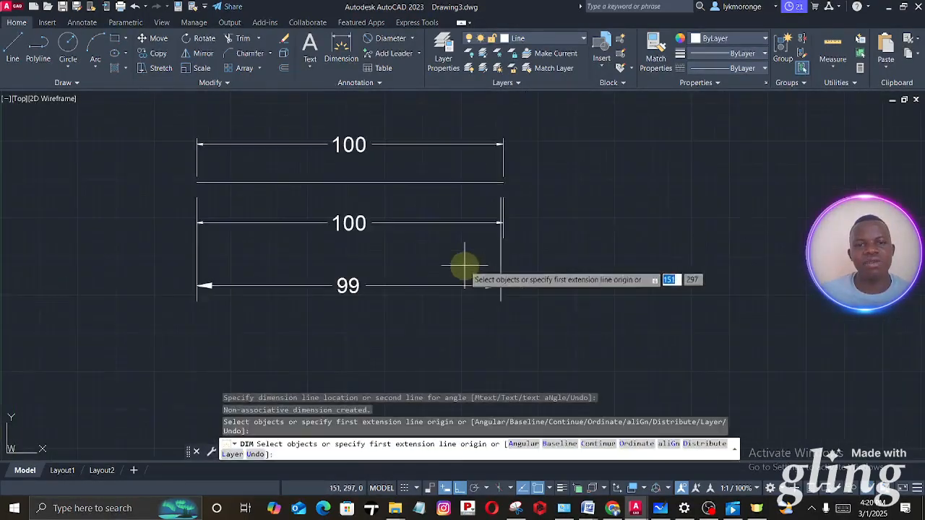
- Erase the two dimensions below the 100 mm line, keeping only the one above it
{"action": "key", "text": "Return"}
{"action": "left_click", "coordinate": [518, 325]}
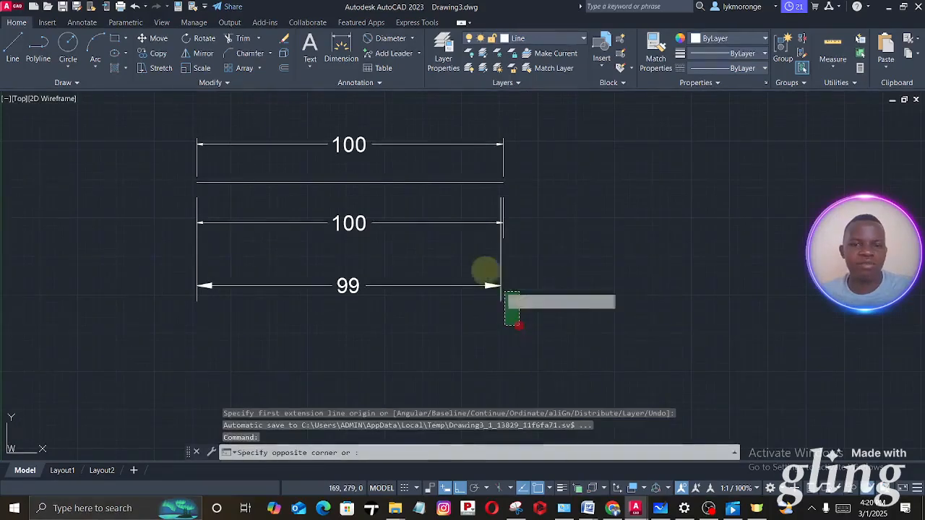
{"action": "left_click", "coordinate": [392, 262]}
{"action": "right_click", "coordinate": [393, 265]}
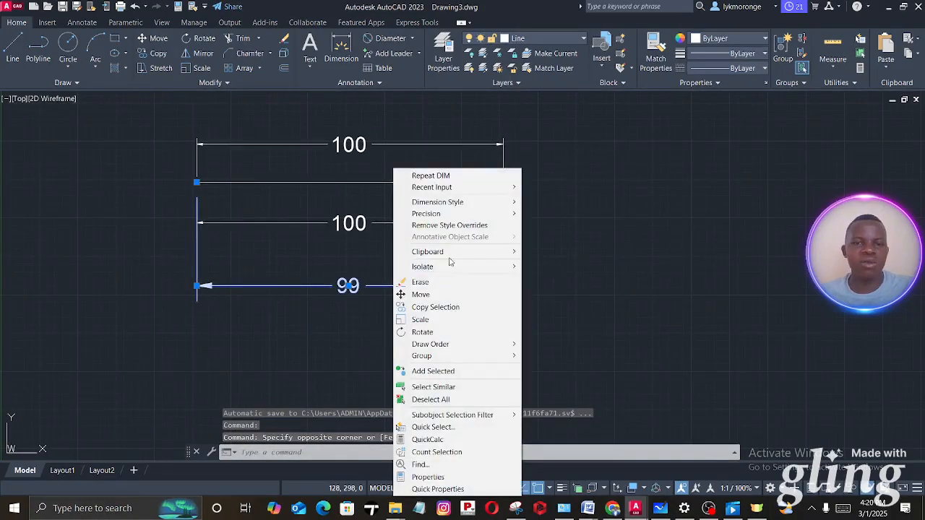
{"action": "left_click", "coordinate": [421, 283]}
{"action": "left_click", "coordinate": [543, 270]}
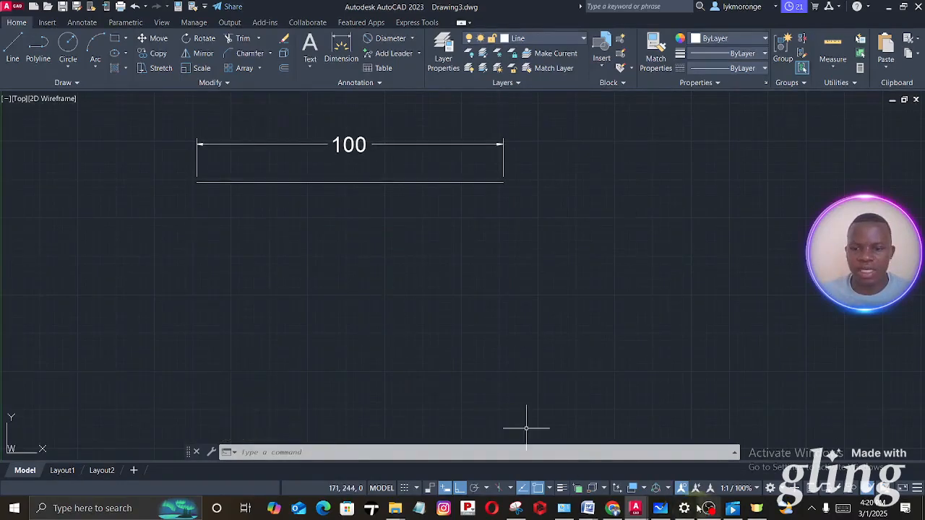
- Switch to Microsoft Whiteboard and examine the exercise figures, focusing on the two horizontal lines and the triangle figure
{"action": "left_click", "coordinate": [660, 508]}
{"action": "scroll", "coordinate": [640, 366], "scroll_direction": "down", "scroll_amount": 5, "text": "ctrl"}
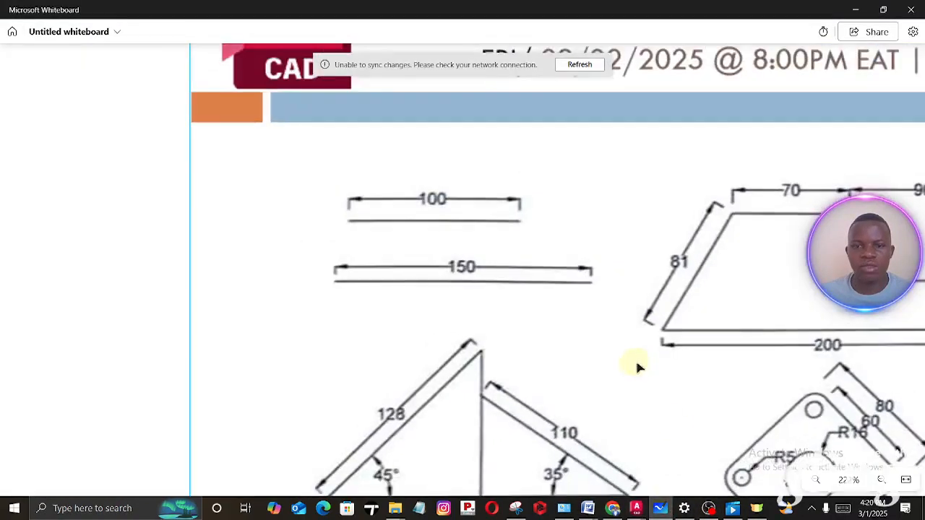
{"action": "left_click_drag", "start_coordinate": [612, 375], "coordinate": [276, 192]}
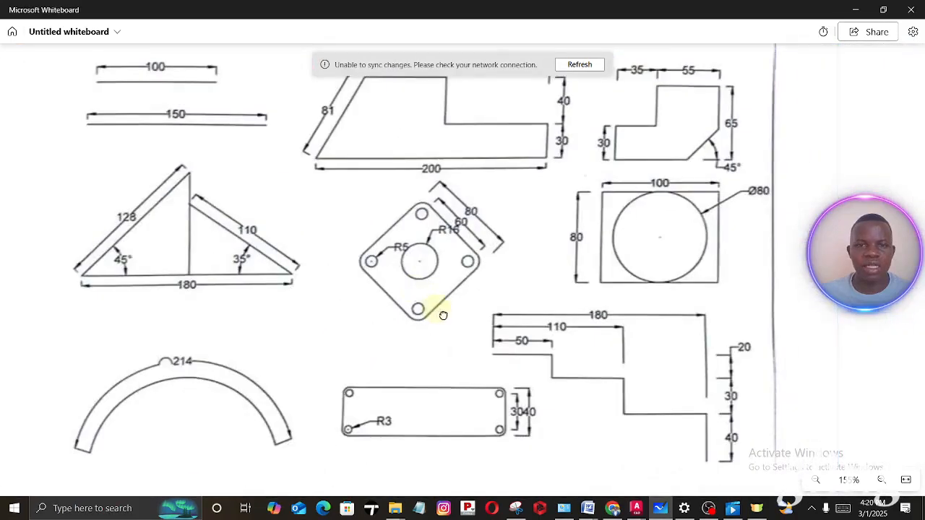
{"action": "left_click_drag", "start_coordinate": [443, 315], "coordinate": [456, 345]}
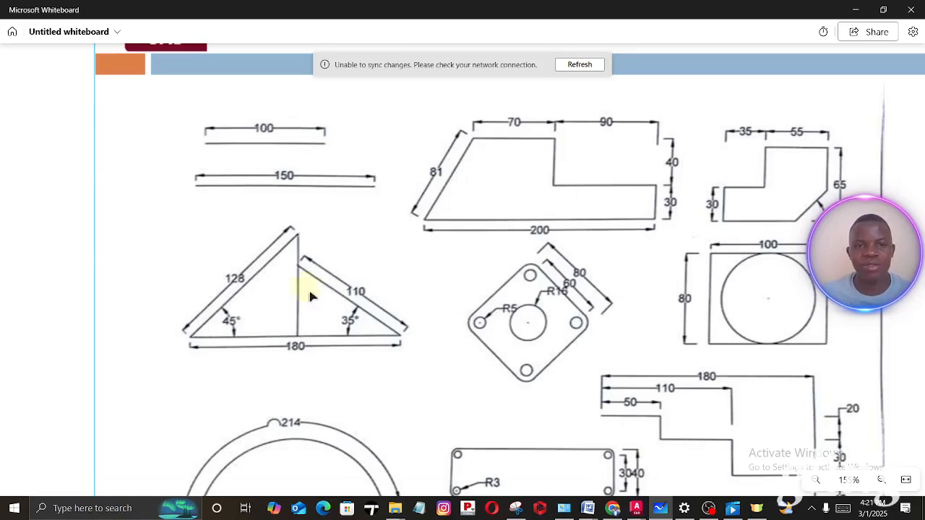
{"action": "scroll", "coordinate": [206, 181], "scroll_direction": "up", "scroll_amount": 5, "text": "ctrl"}
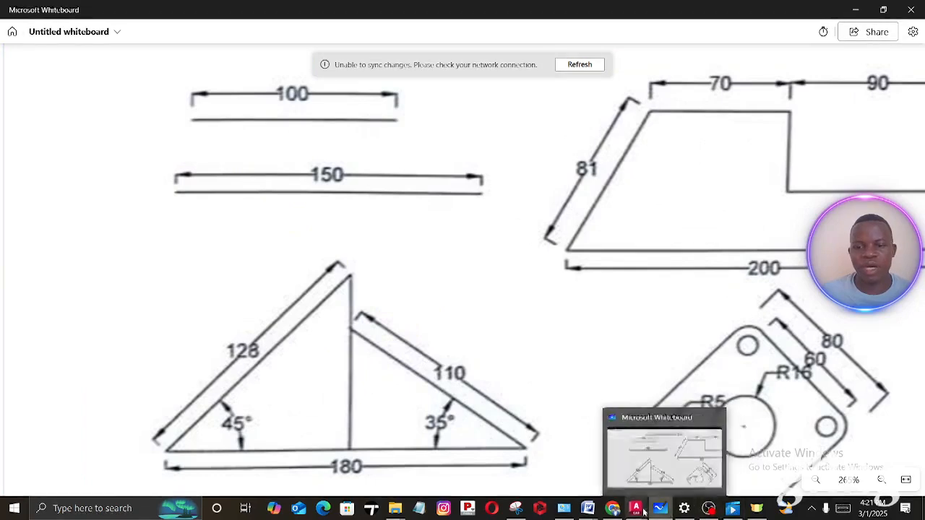
- Switch back to Drawing3 in AutoCAD and draw a horizontal 150 mm line below the 100 mm line
{"action": "mouse_move", "coordinate": [637, 508]}
{"action": "left_click", "coordinate": [707, 458]}
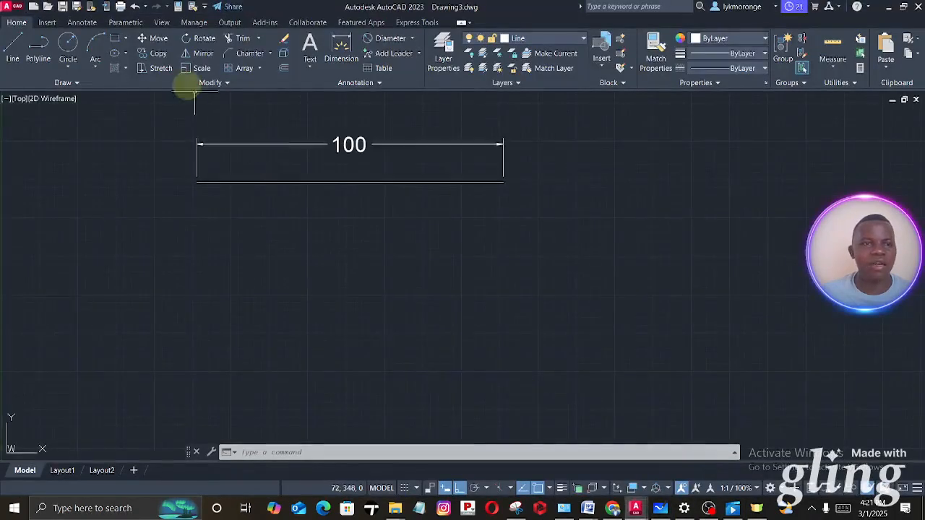
{"action": "left_click", "coordinate": [21, 42]}
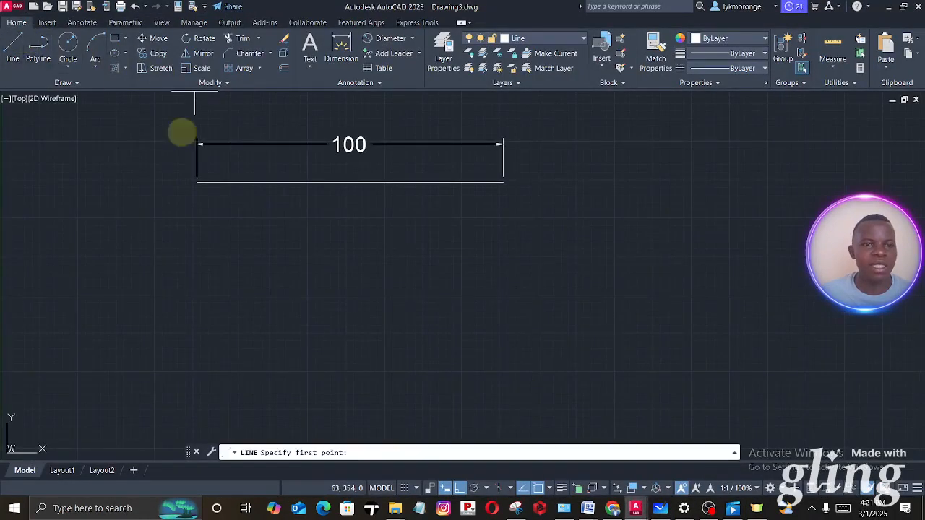
{"action": "left_click", "coordinate": [200, 257]}
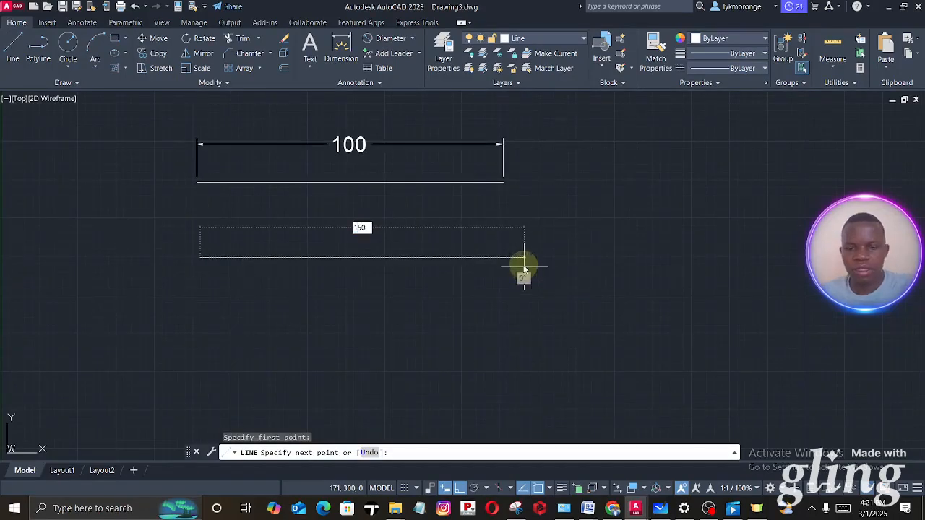
{"action": "type", "text": "150"}
{"action": "key", "text": "Return"}
{"action": "key", "text": "Escape"}
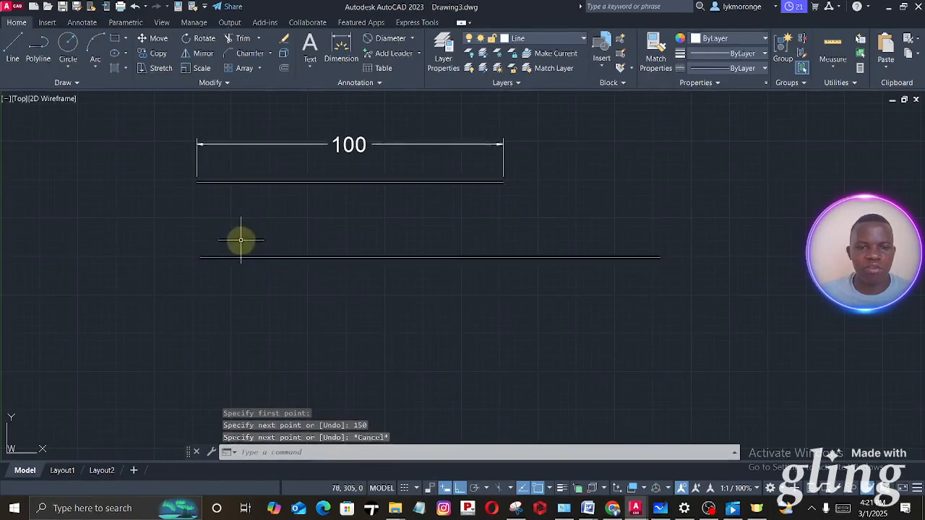
- Dimension the 150 mm line between its two endpoints, placing the dimension just above the line
{"action": "left_click", "coordinate": [341, 49]}
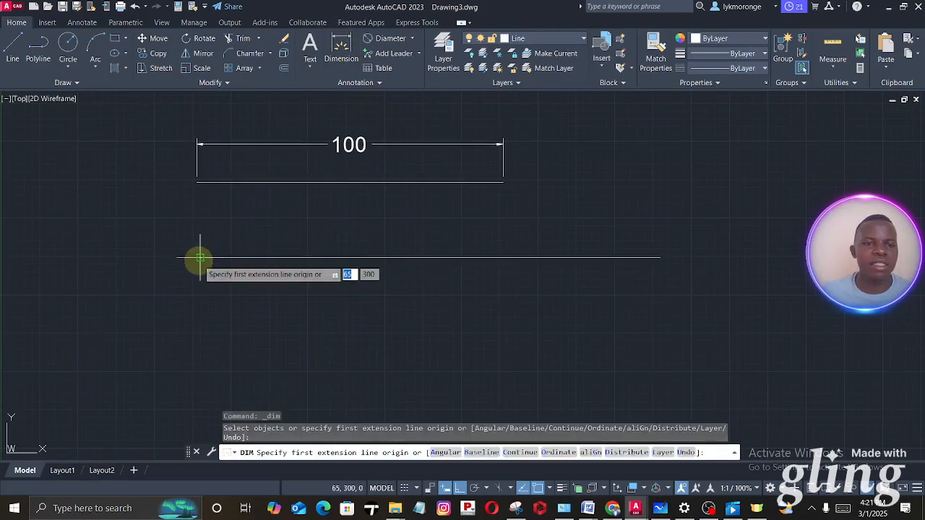
{"action": "left_click", "coordinate": [200, 258]}
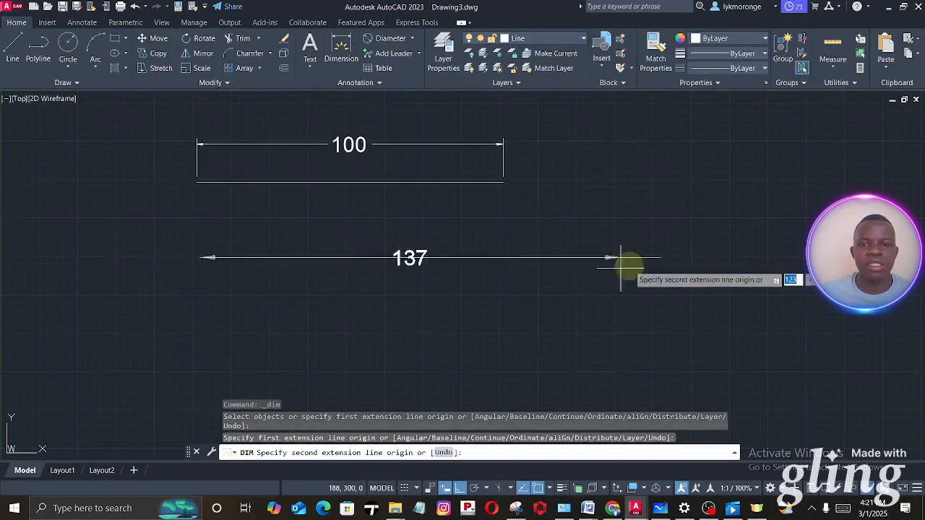
{"action": "left_click", "coordinate": [660, 258]}
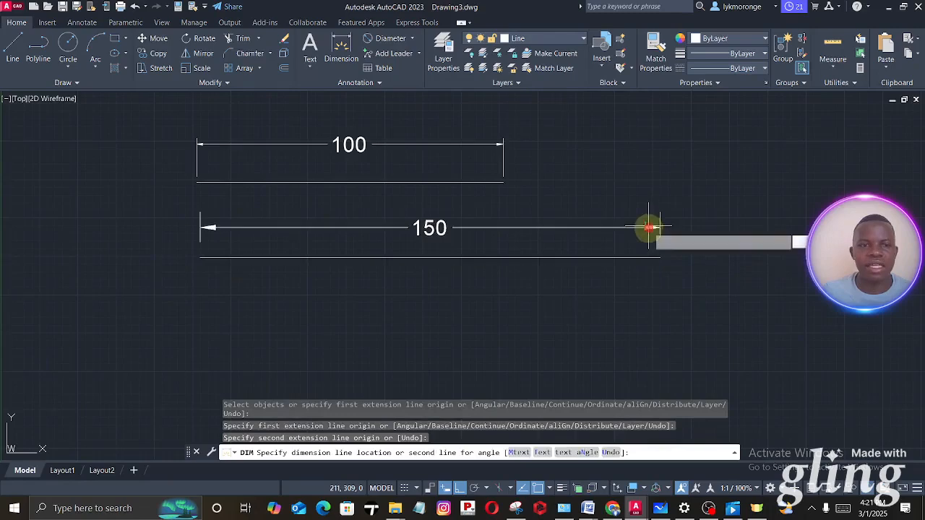
{"action": "left_click", "coordinate": [650, 227]}
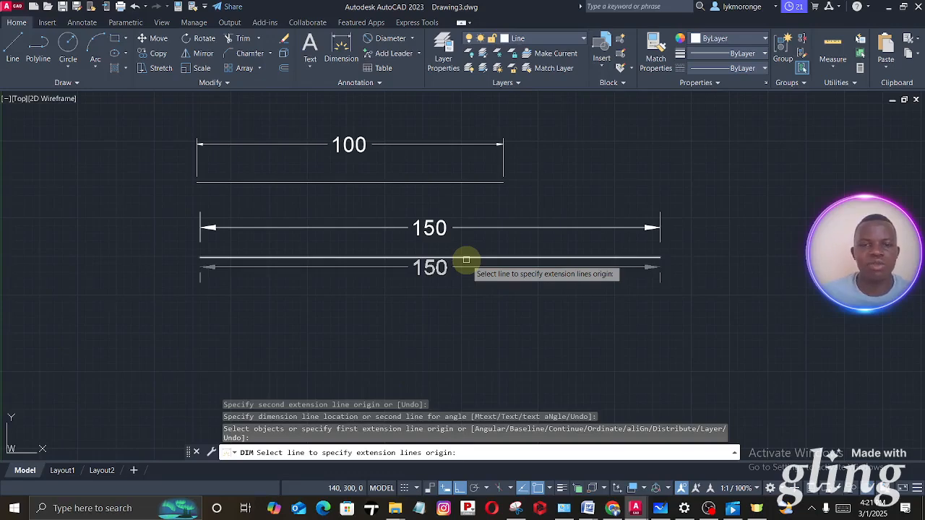
- Modify the Standard dimension style: set the extension lines' offset from origin to 2 and shorten their extension beyond the dimension lines
{"action": "middle_click_drag", "start_coordinate": [540, 320], "coordinate": [511, 280]}
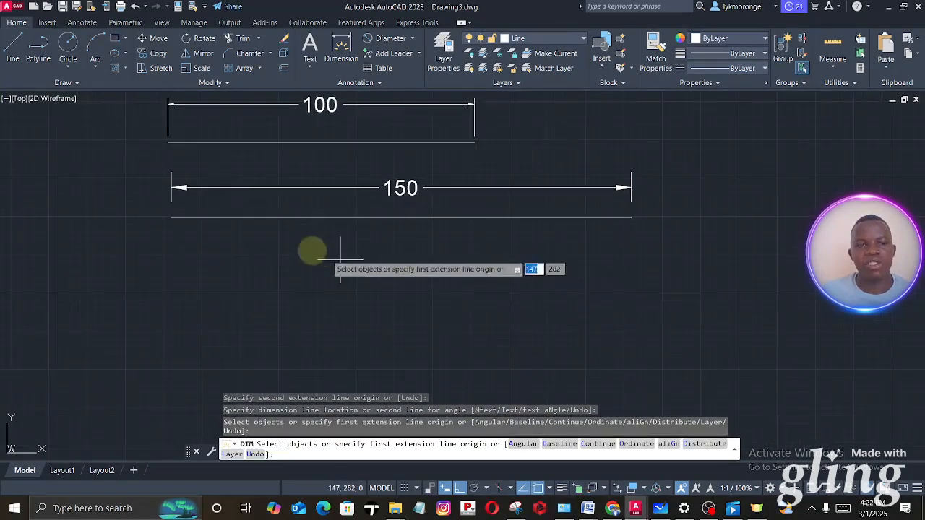
{"action": "left_click", "coordinate": [431, 187]}
{"action": "left_click", "coordinate": [372, 81]}
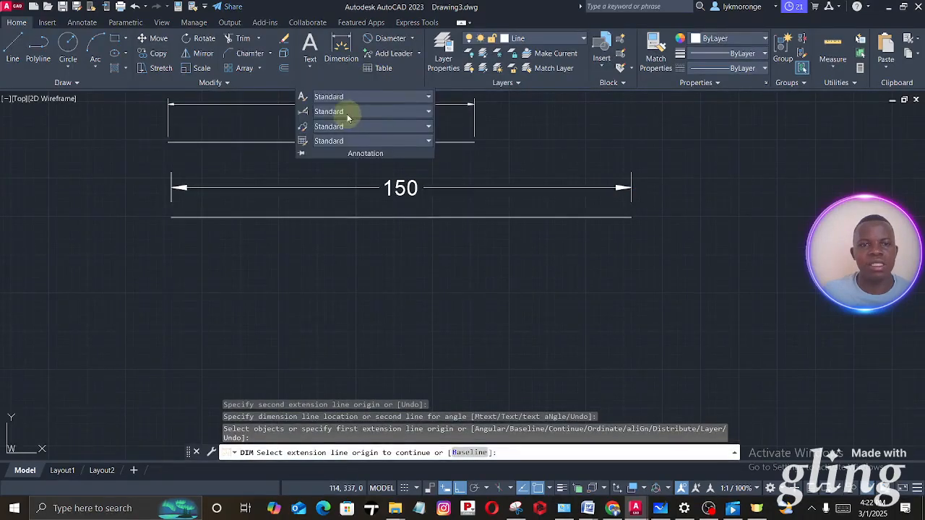
{"action": "left_click", "coordinate": [304, 113]}
{"action": "left_click", "coordinate": [596, 228]}
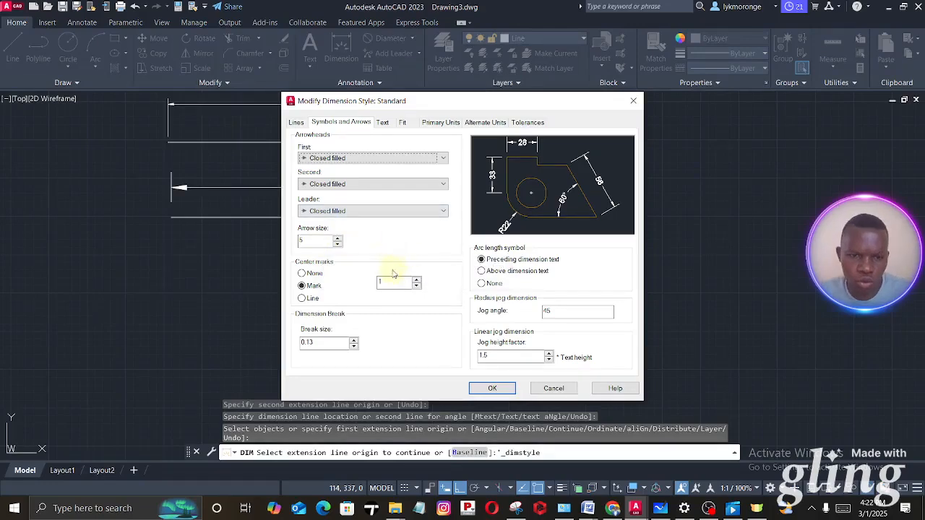
{"action": "left_click", "coordinate": [296, 122]}
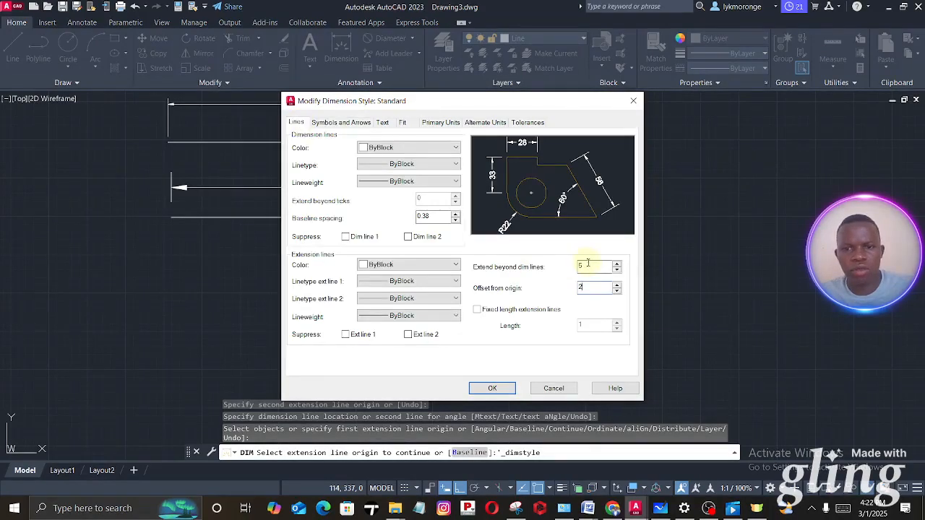
{"action": "left_click", "coordinate": [492, 388]}
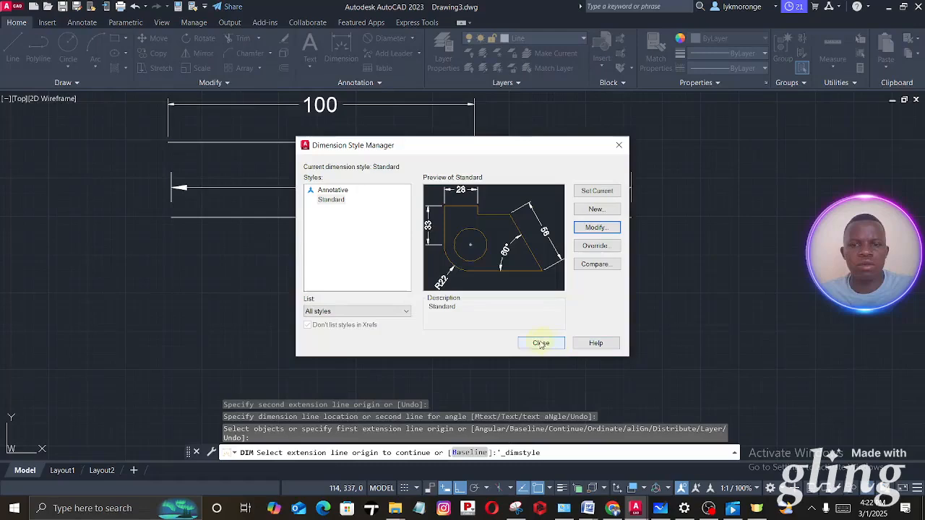
{"action": "left_click", "coordinate": [540, 343]}
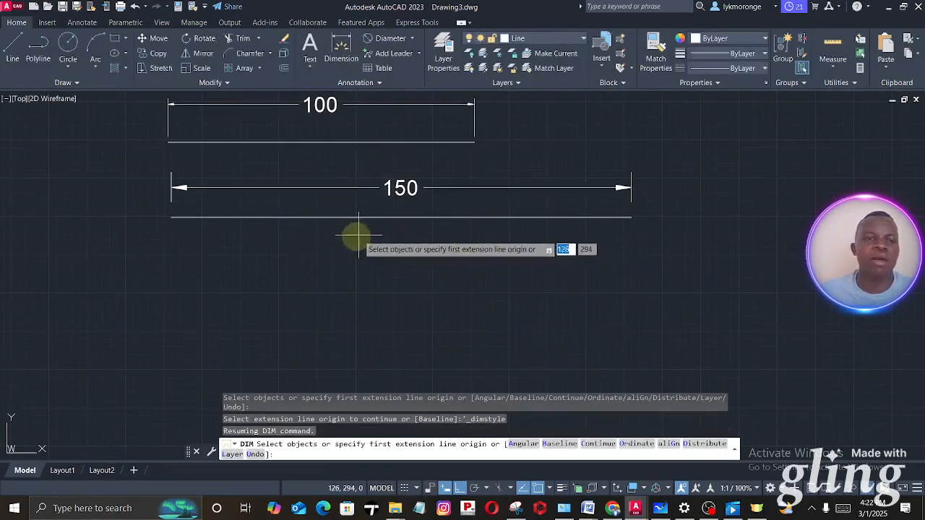
- Erase the 150 mm line's dimension and dimension the line again between its endpoints, placing it above the line
{"action": "left_click", "coordinate": [467, 189]}
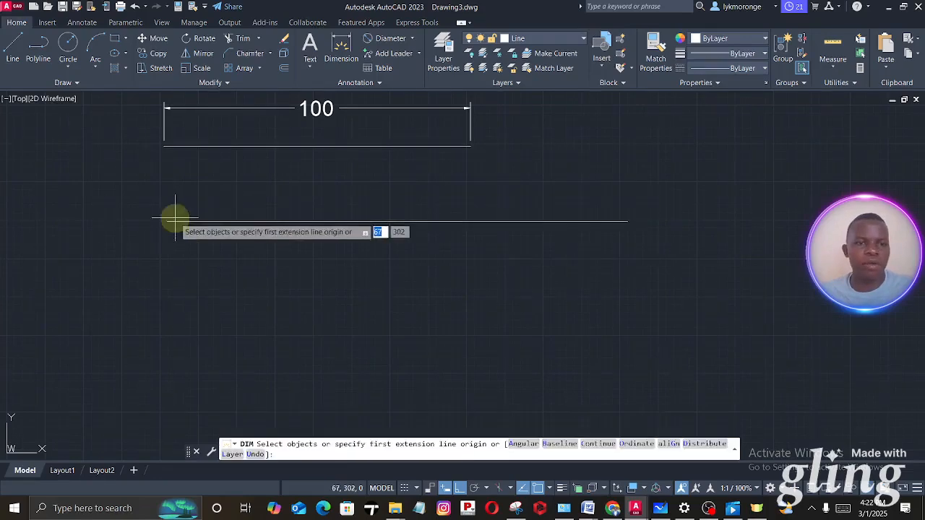
{"action": "left_click", "coordinate": [167, 221]}
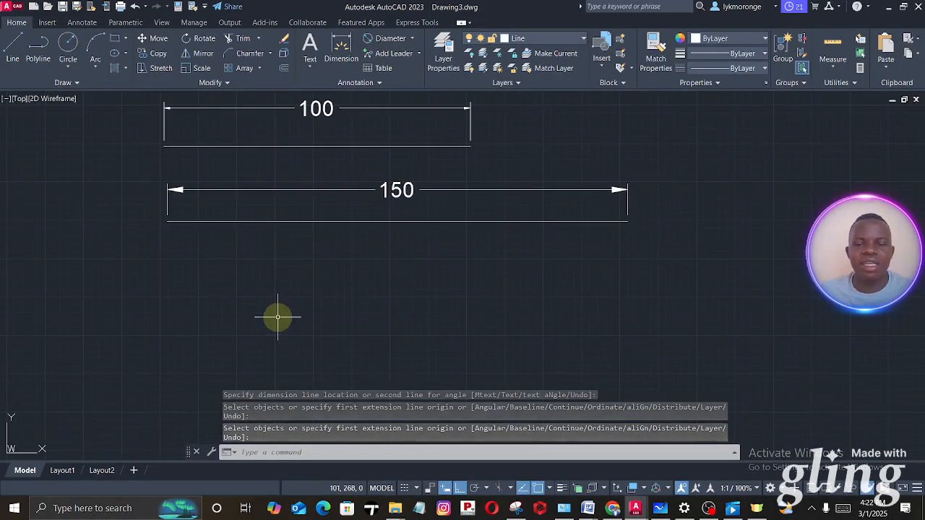
- Switch to Microsoft Whiteboard and examine the lengths and angles given for the triangle figure
{"action": "left_click", "coordinate": [659, 507]}
{"action": "scroll", "coordinate": [409, 179], "scroll_direction": "down", "scroll_amount": 2}
{"action": "left_click_drag", "start_coordinate": [409, 178], "coordinate": [402, 108]}
{"action": "scroll", "coordinate": [314, 215], "scroll_direction": "up", "scroll_amount": 2}
{"action": "left_click_drag", "start_coordinate": [402, 258], "coordinate": [535, 313]}
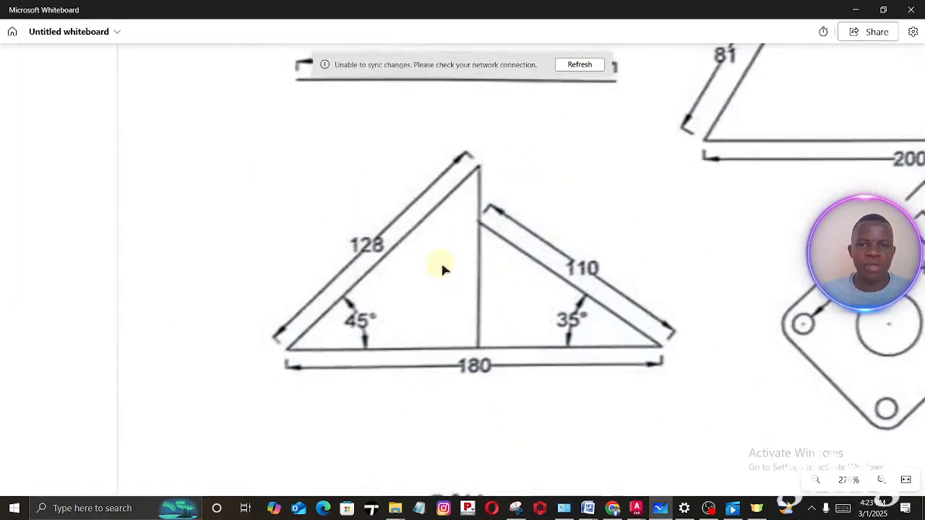
{"action": "scroll", "coordinate": [443, 268], "scroll_direction": "up", "scroll_amount": 1}
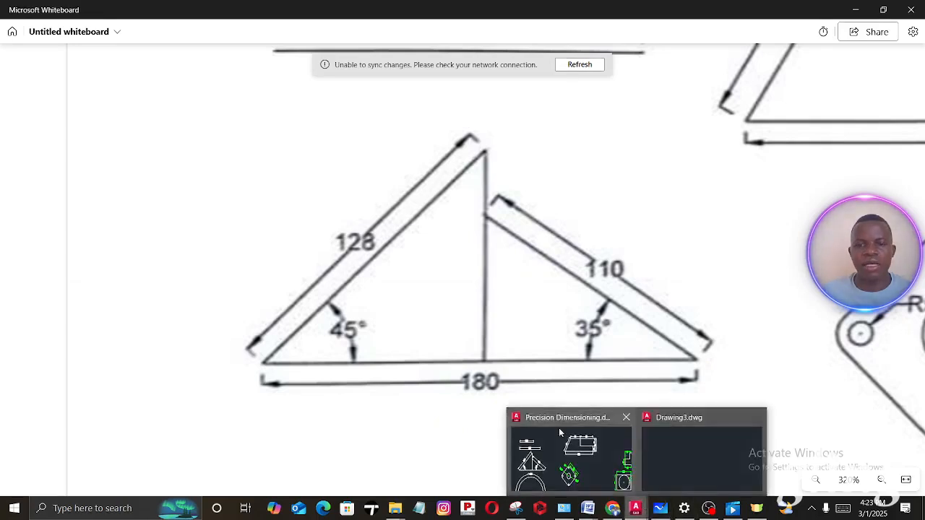
- Switch back to Drawing3 in AutoCAD and draw a horizontal 180 mm base line well below the 150 mm line
{"action": "left_click", "coordinate": [635, 508]}
{"action": "left_click", "coordinate": [13, 45]}
{"action": "scroll", "coordinate": [265, 268], "scroll_direction": "down", "scroll_amount": 4}
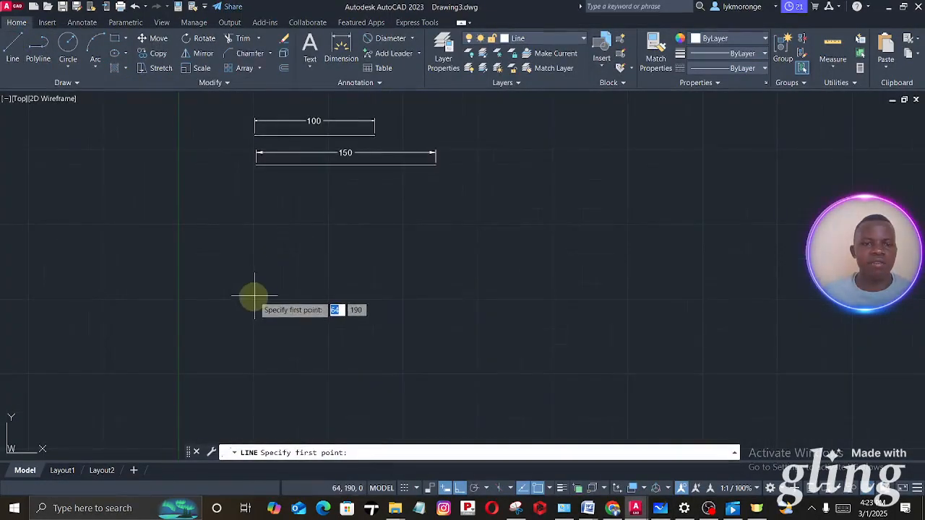
{"action": "left_click", "coordinate": [13, 42]}
{"action": "left_click", "coordinate": [240, 328]}
{"action": "type", "text": "180"}
{"action": "key", "text": "Return"}
{"action": "key", "text": "Escape"}
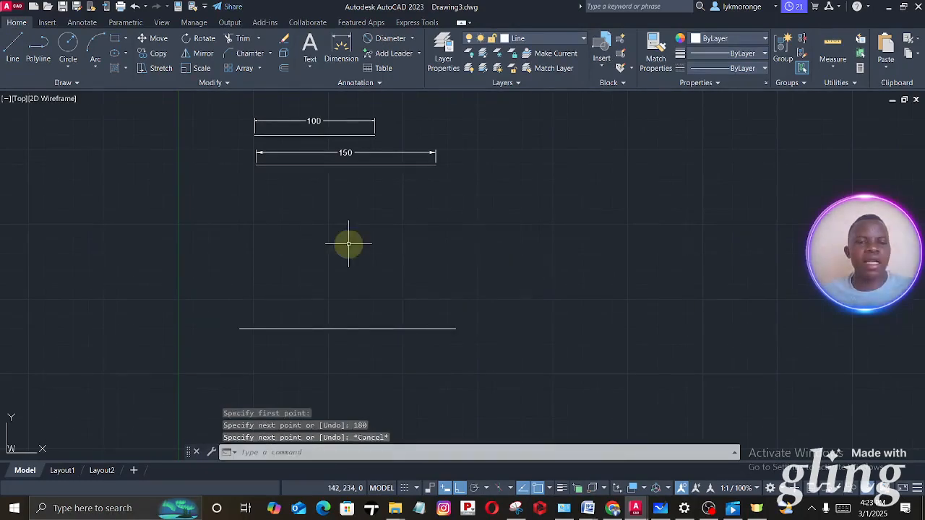
- Turn on polar tracking with 15° increments and draw a 128 mm line at 45° upward from the base line's left endpoint
{"action": "left_click", "coordinate": [12, 41]}
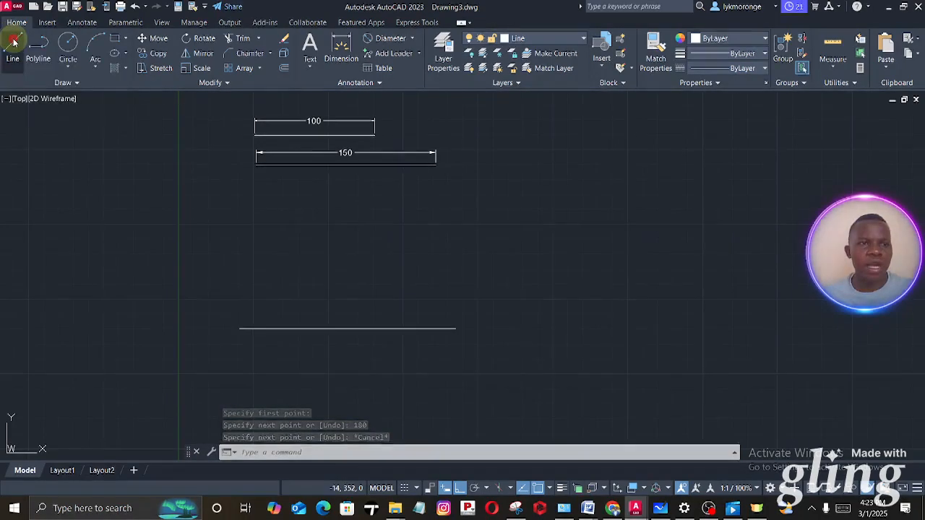
{"action": "left_click", "coordinate": [241, 329]}
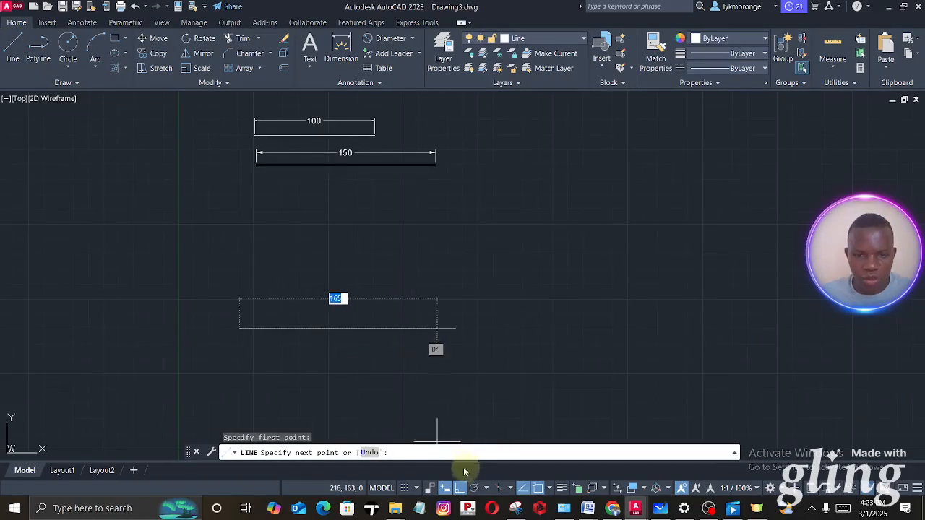
{"action": "left_click", "coordinate": [476, 492]}
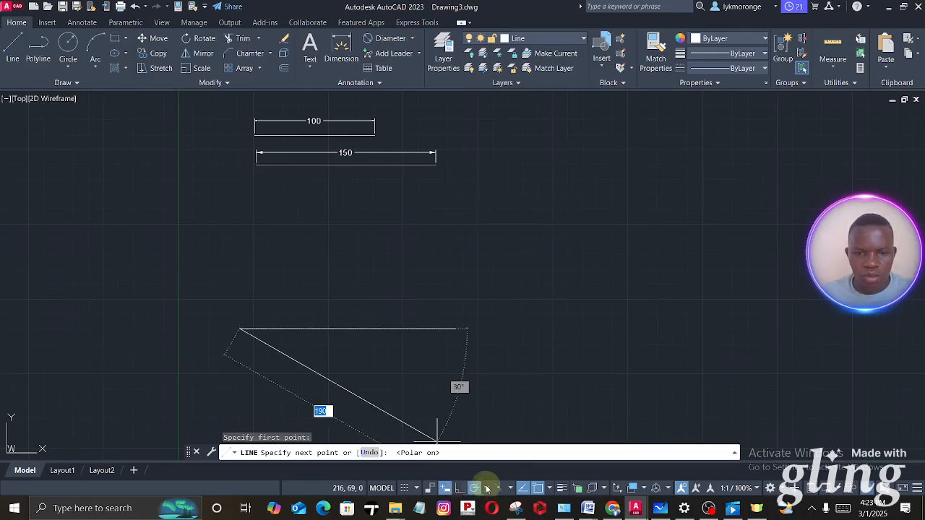
{"action": "left_click", "coordinate": [486, 489]}
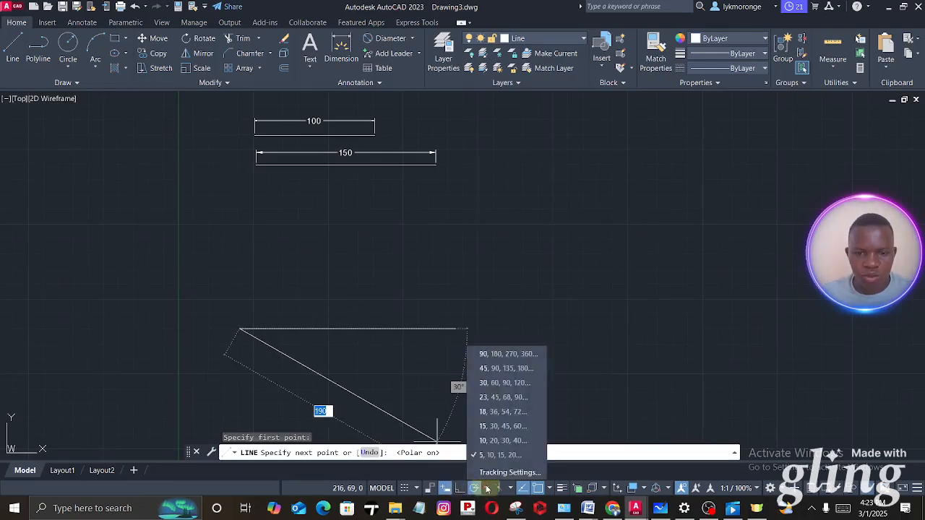
{"action": "left_click", "coordinate": [504, 426]}
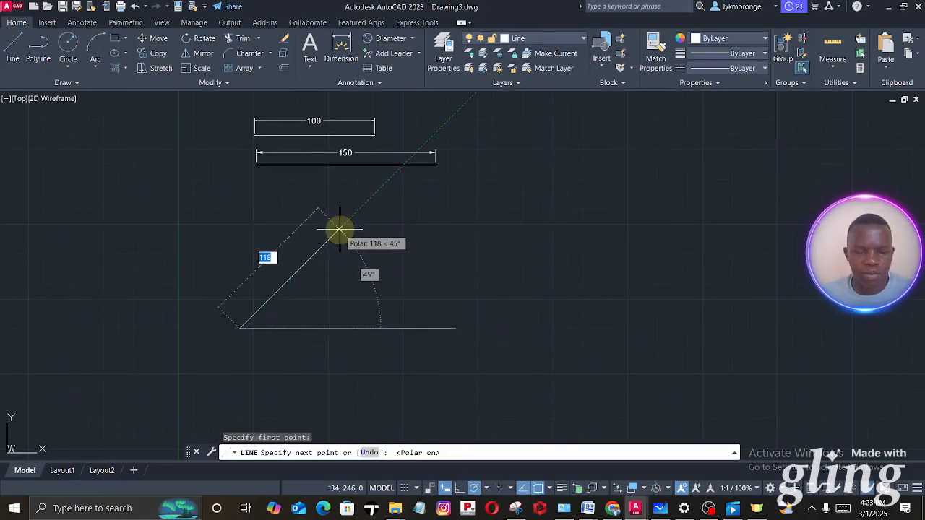
{"action": "left_click", "coordinate": [660, 508]}
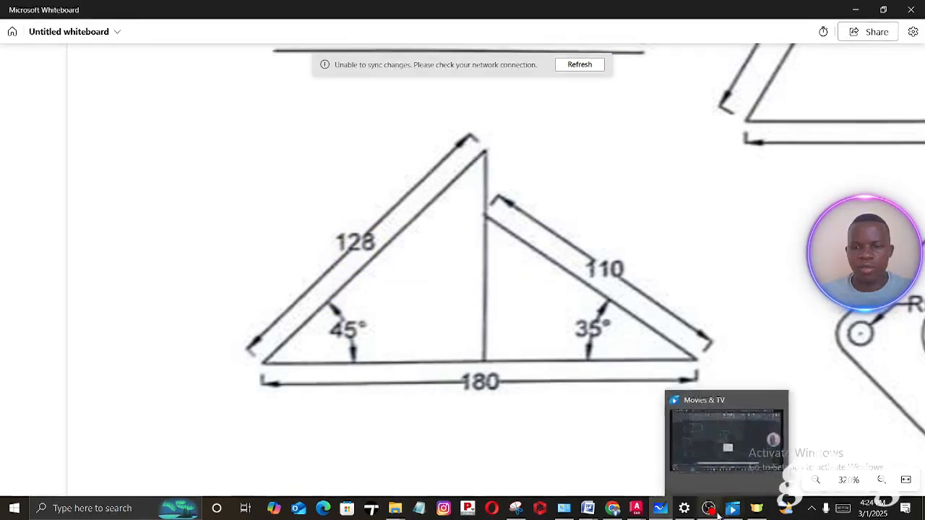
{"action": "mouse_move", "coordinate": [635, 507]}
{"action": "left_click", "coordinate": [589, 479]}
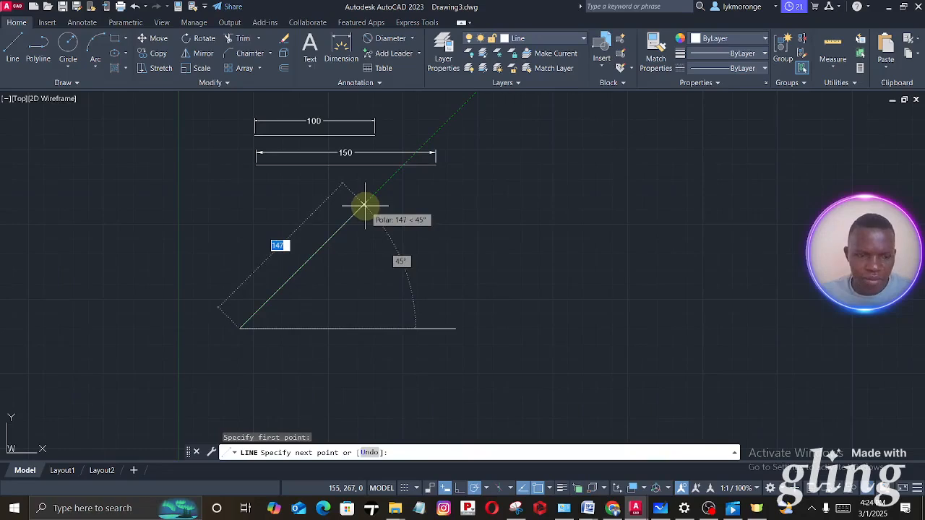
{"action": "type", "text": "128"}
{"action": "key", "text": "Return"}
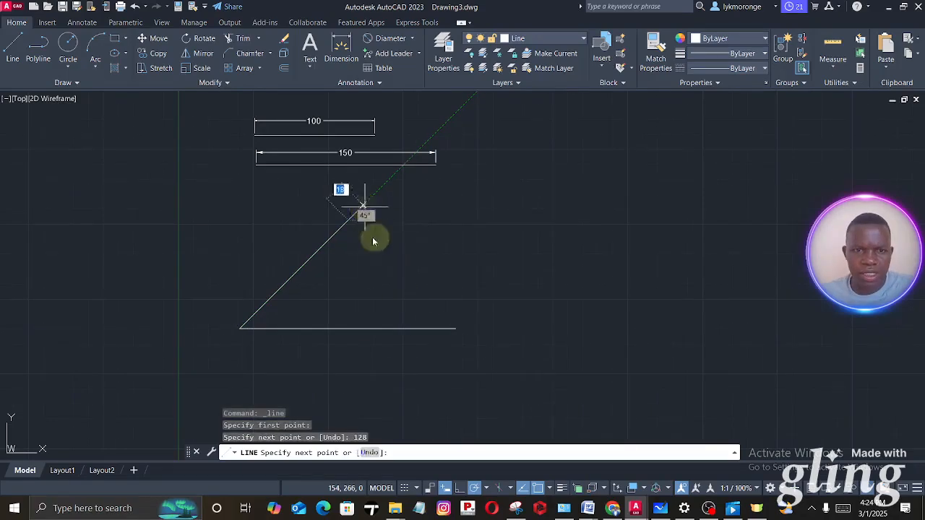
- Continue the line from the upper end of the 128 mm line down to the base line's midpoint and finish it
{"action": "left_click", "coordinate": [347, 329]}
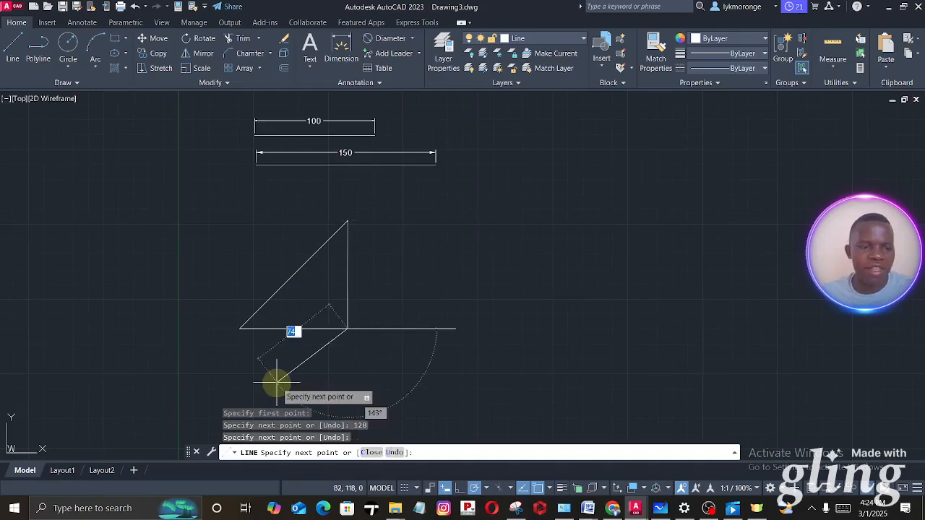
{"action": "key", "text": "Escape"}
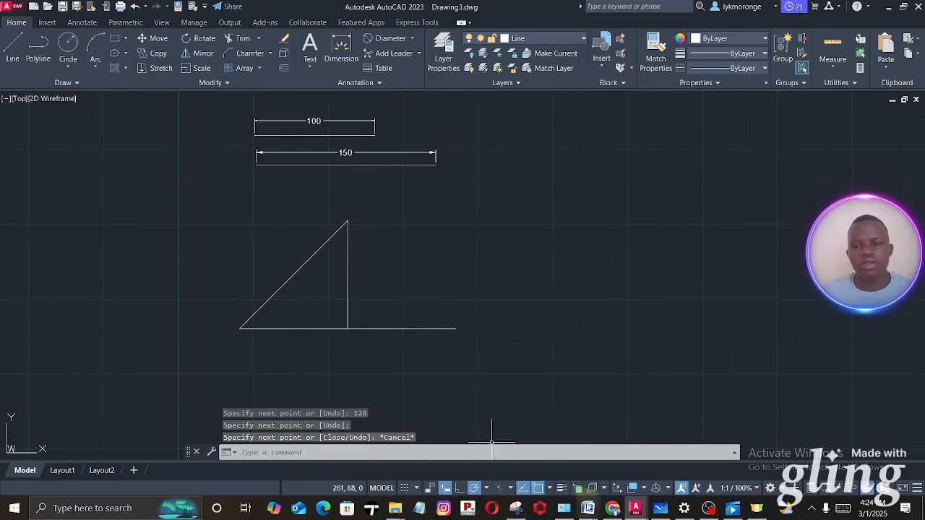
- Switch to Microsoft Whiteboard and examine the length and angle given for the triangle figure's sloping line at the base line's right end
{"action": "left_click", "coordinate": [656, 511]}
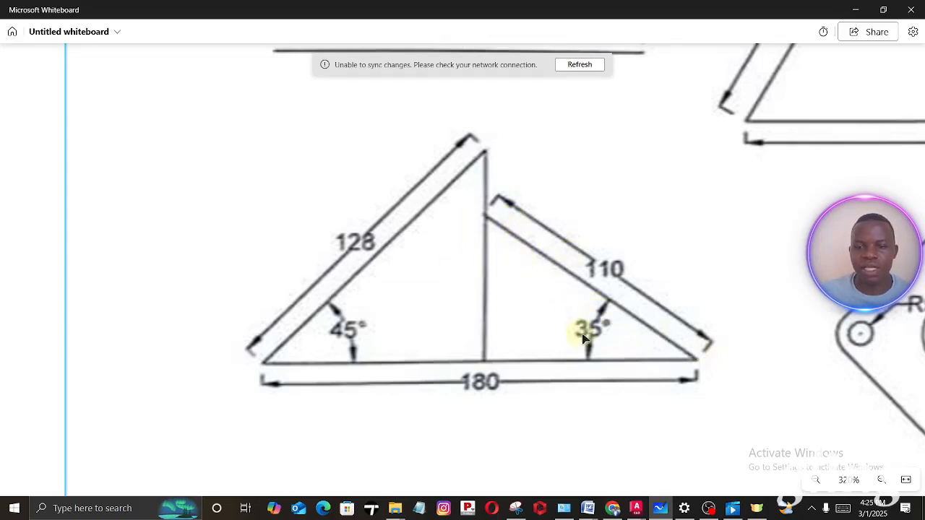
{"action": "scroll", "coordinate": [583, 332], "scroll_direction": "up", "scroll_amount": 3, "text": "ctrl"}
{"action": "scroll", "coordinate": [595, 344], "scroll_direction": "down", "scroll_amount": 1, "text": "ctrl"}
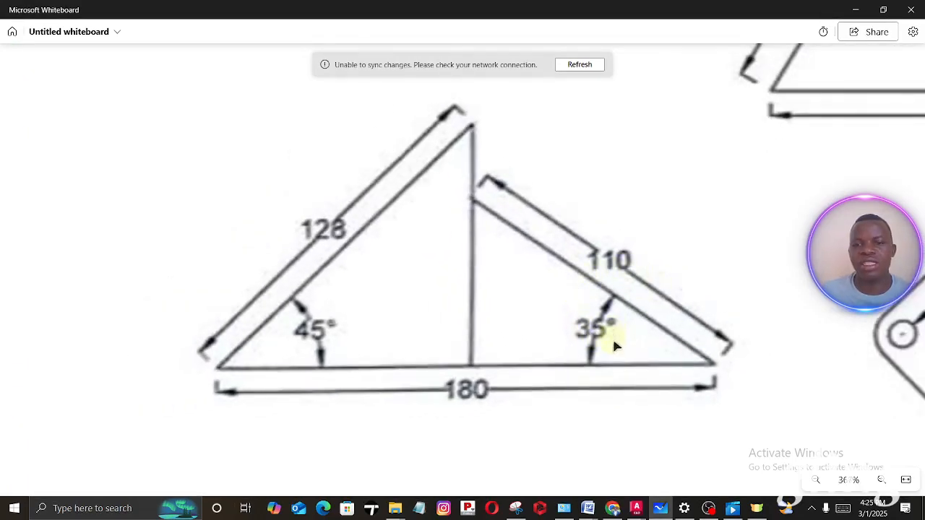
{"action": "mouse_move", "coordinate": [632, 510]}
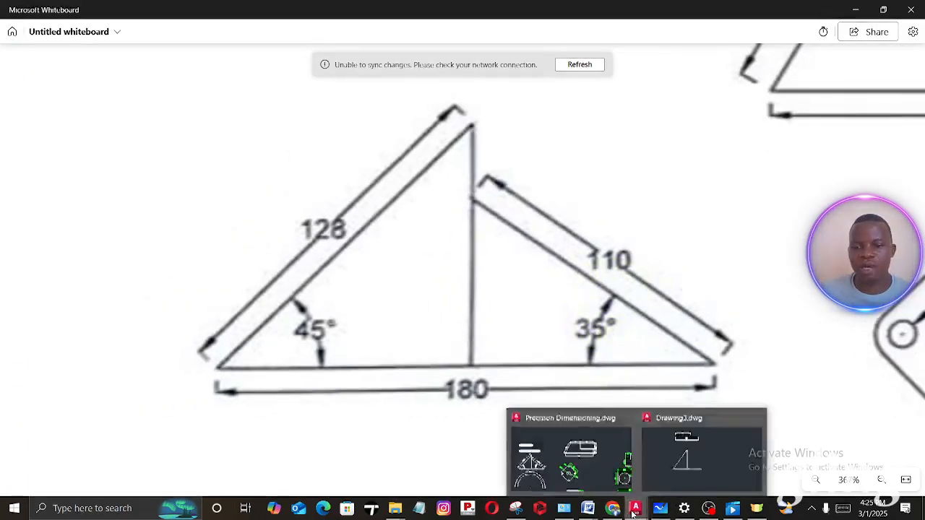
- Switch back to Drawing3 in AutoCAD and start a line at the base line's right endpoint
{"action": "left_click", "coordinate": [682, 463]}
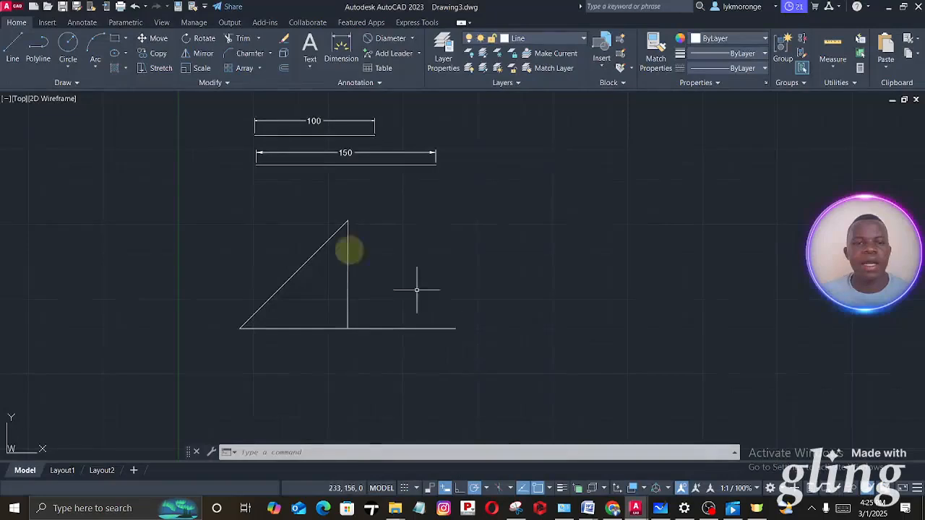
{"action": "left_click", "coordinate": [12, 50]}
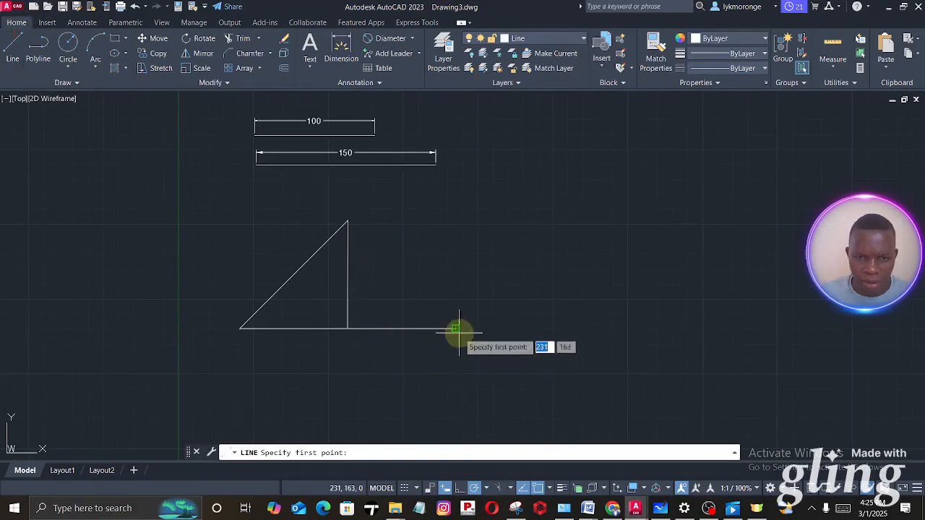
{"action": "left_click", "coordinate": [454, 329]}
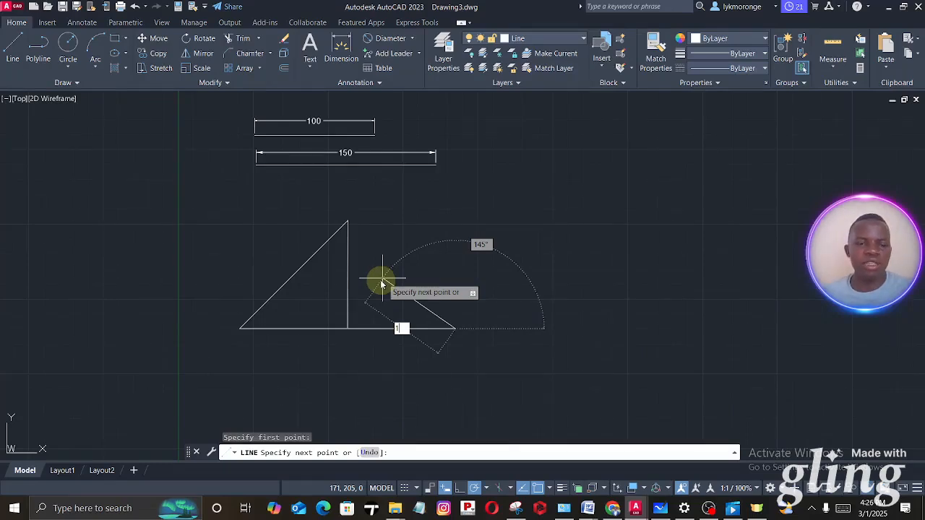
{"action": "key", "text": "Escape"}
- Open Calculator, subtract 35 from 180 to get the line's direction angle, and close it
{"action": "left_click", "coordinate": [101, 512]}
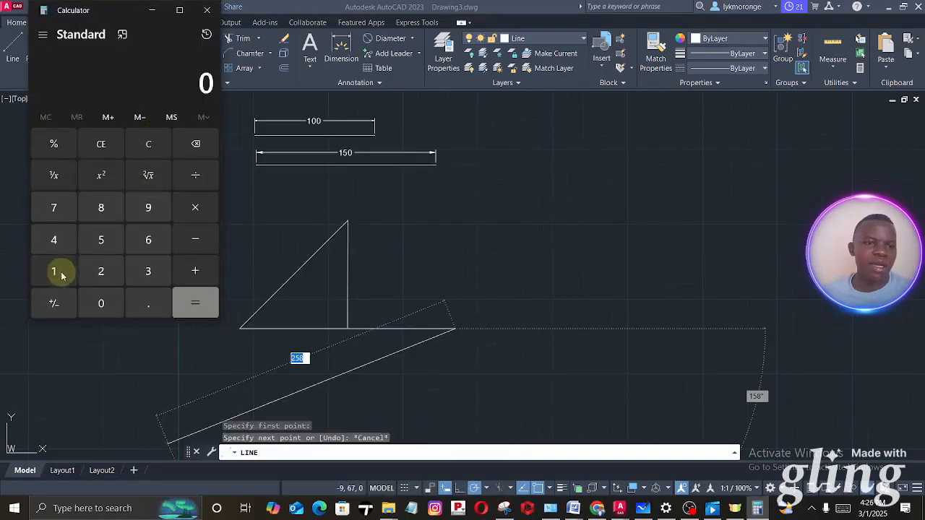
{"action": "left_click", "coordinate": [54, 271]}
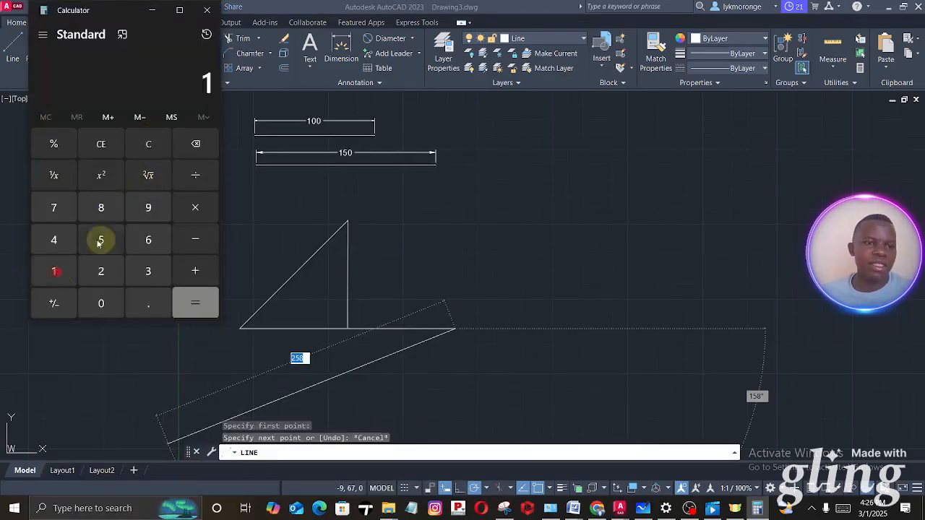
{"action": "type", "text": "80"}
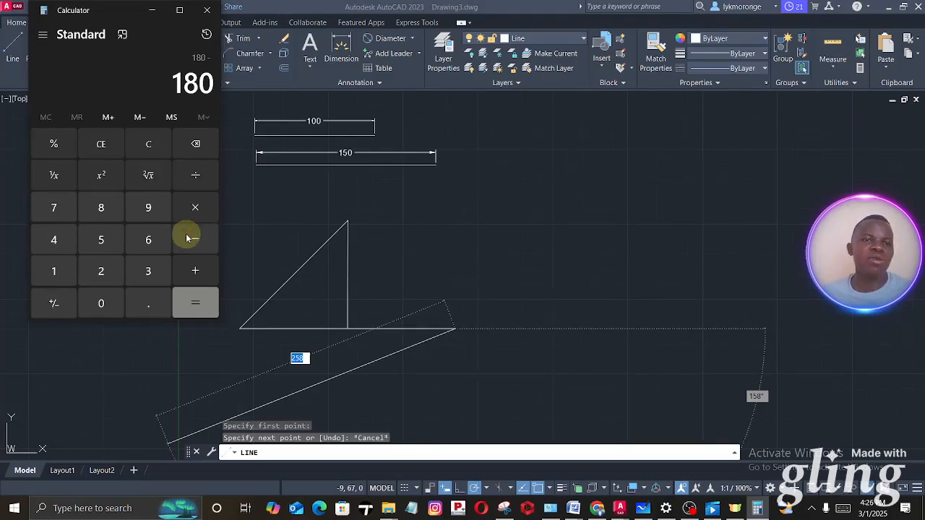
{"action": "left_click", "coordinate": [147, 270]}
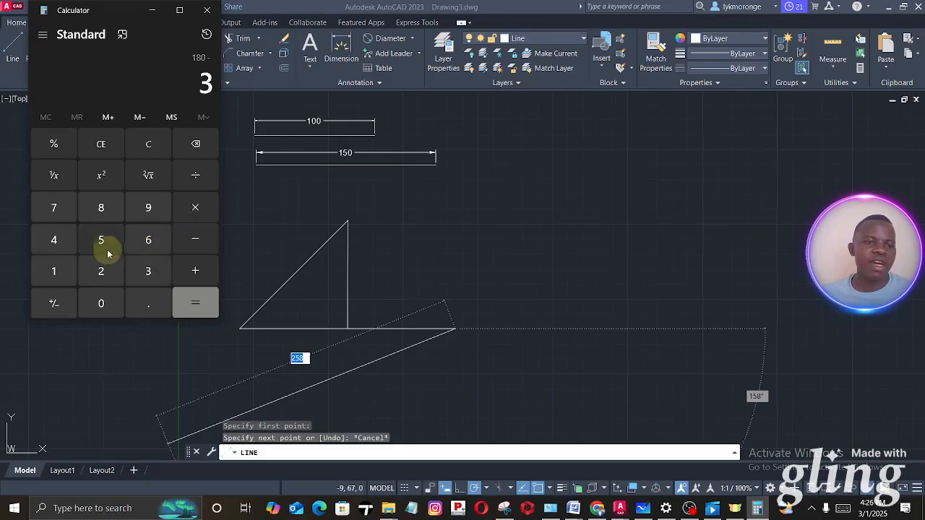
{"action": "left_click", "coordinate": [101, 241]}
{"action": "left_click", "coordinate": [186, 303]}
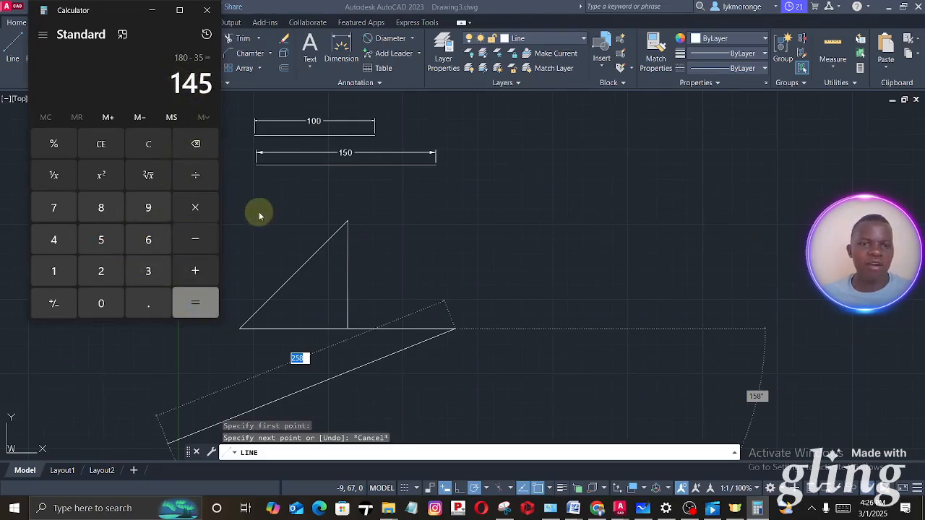
{"action": "key", "text": "Escape"}
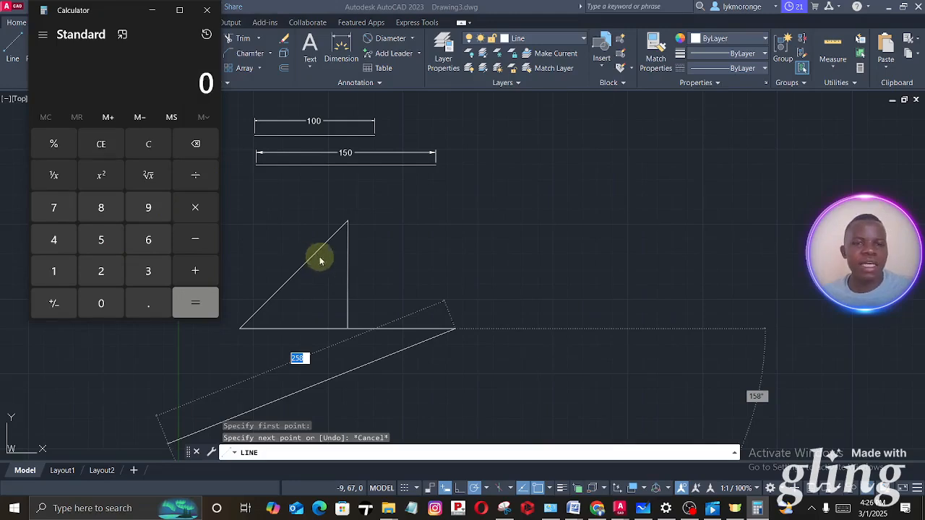
{"action": "key", "text": "alt+F4"}
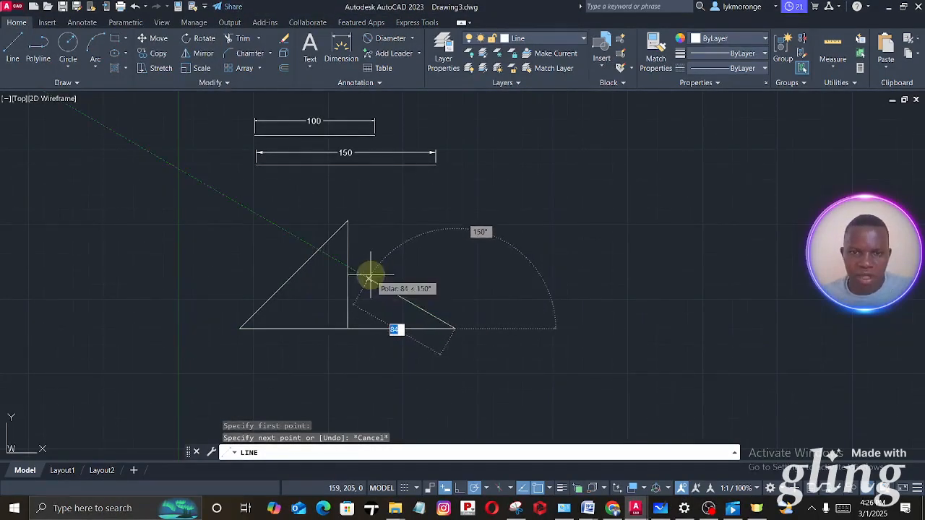
- Complete the line from the base line's right endpoint to the upright line, 110 mm long at 145°
{"action": "scroll", "coordinate": [369, 278], "scroll_direction": "up", "scroll_amount": 5}
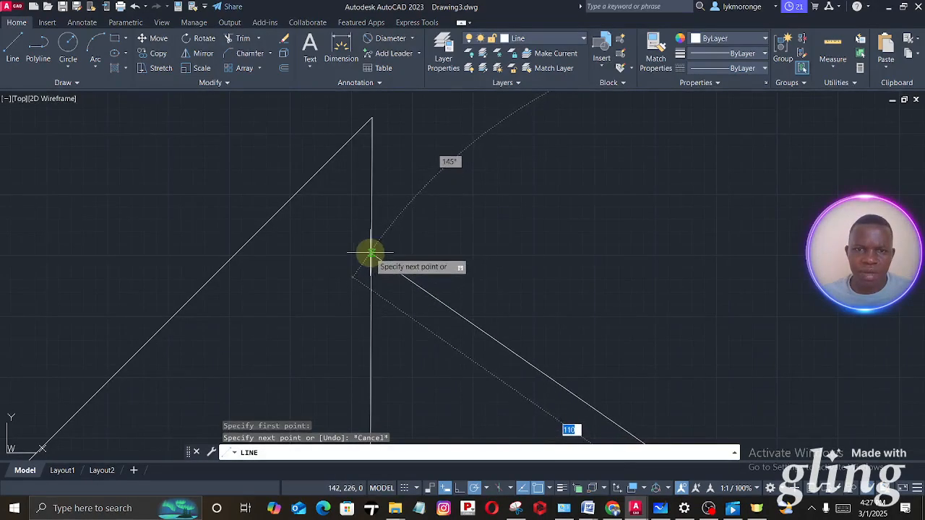
{"action": "left_click", "coordinate": [368, 255]}
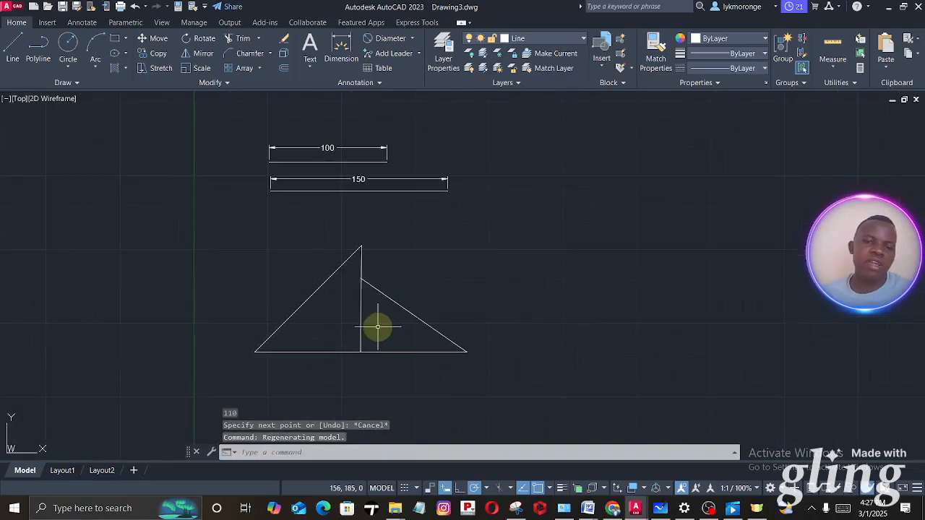
- Check the triangle figure's dimensions in Microsoft Whiteboard and return to Drawing3 in AutoCAD
{"action": "left_click", "coordinate": [659, 509]}
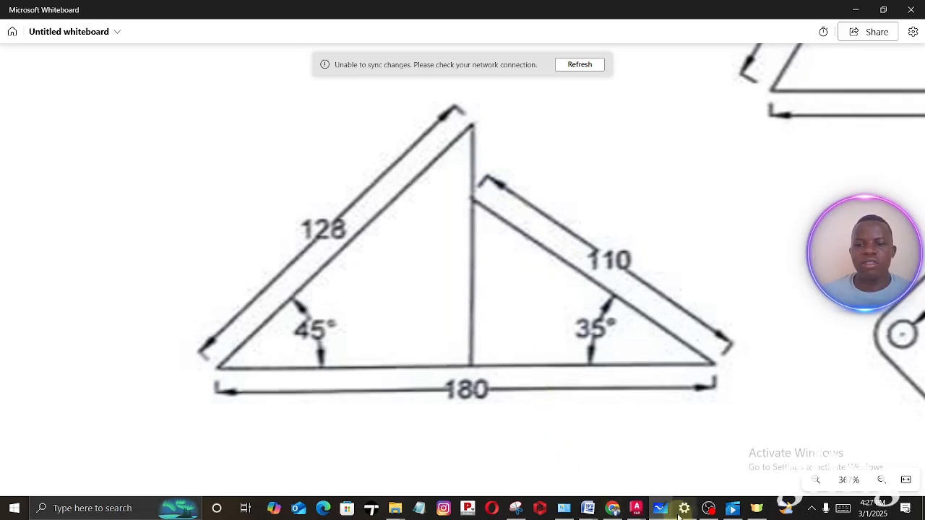
{"action": "mouse_move", "coordinate": [713, 509]}
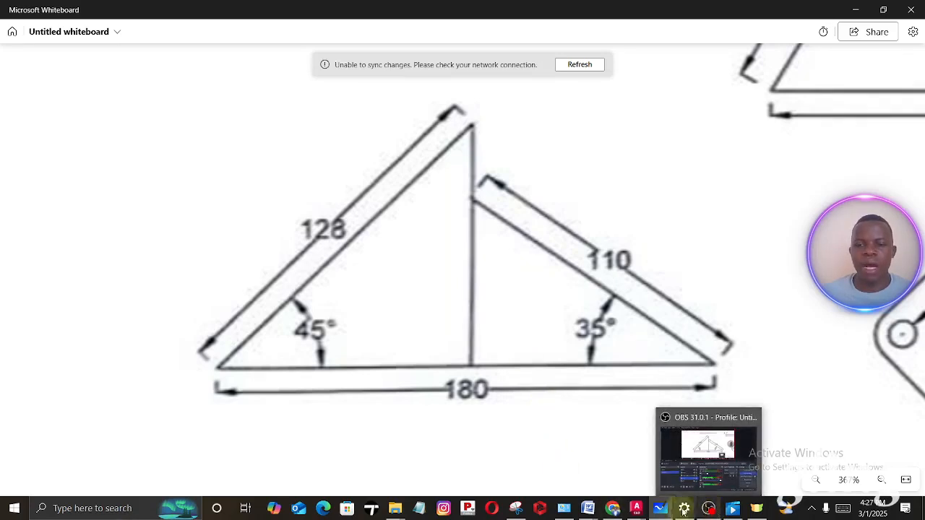
{"action": "left_click", "coordinate": [637, 509]}
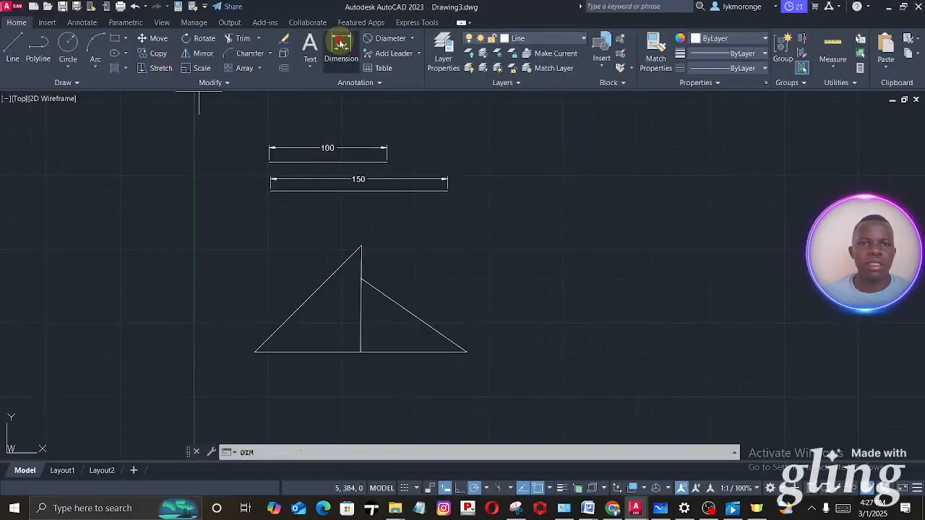
- Add an aligned dimension to the 128 mm sloping line, placed on the outer side of the triangle
{"action": "left_click", "coordinate": [340, 45]}
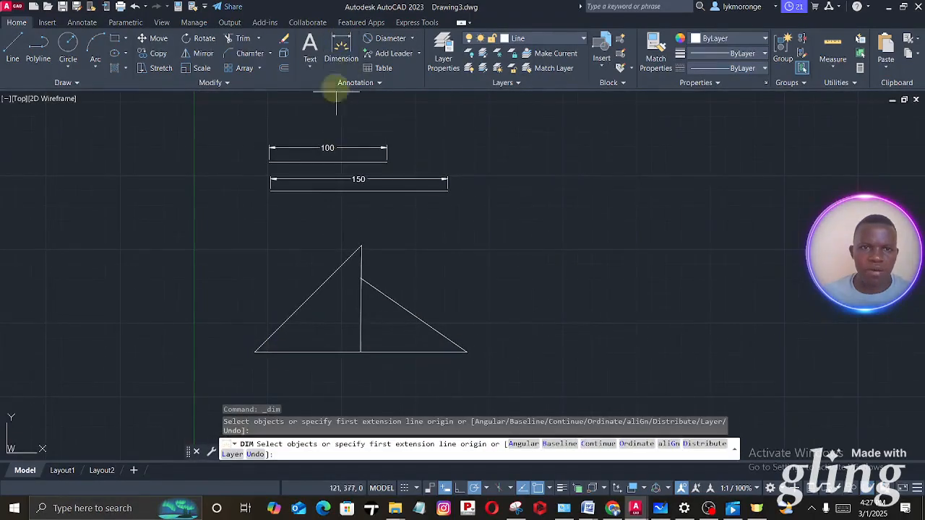
{"action": "left_click", "coordinate": [84, 23]}
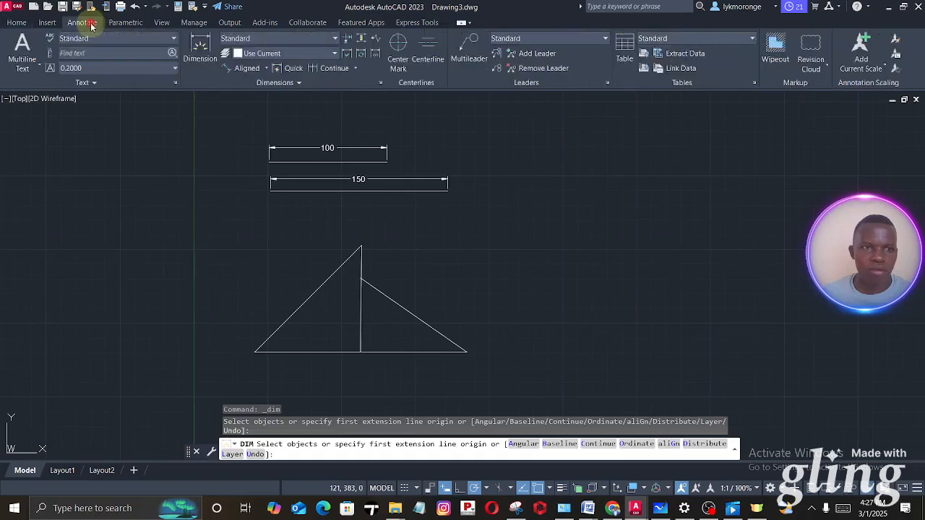
{"action": "left_click", "coordinate": [249, 68]}
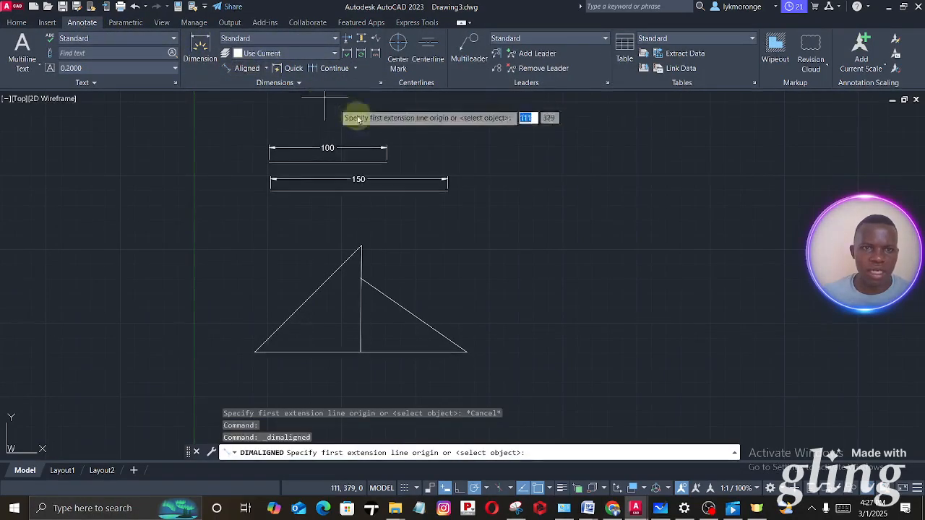
{"action": "left_click", "coordinate": [346, 258]}
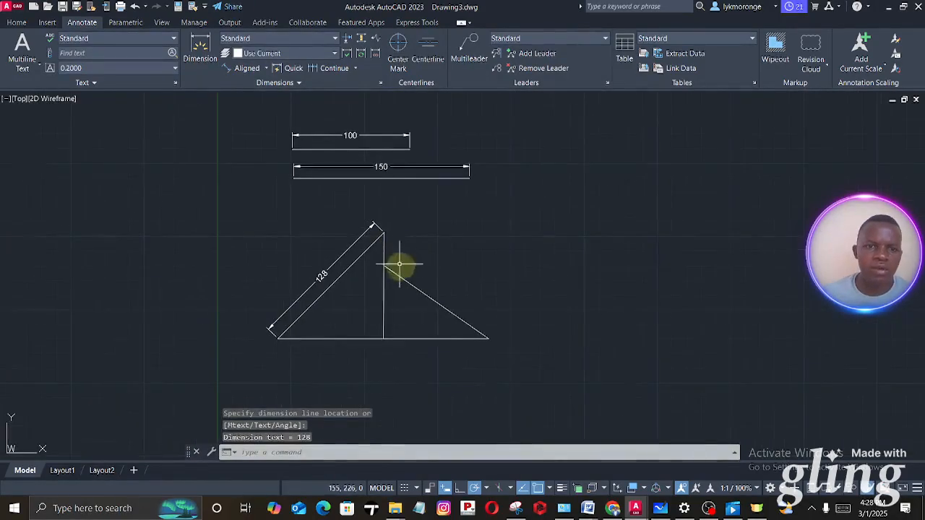
- Add aligned dimensions to the 180 mm base line, placed below it, and to the 110 mm sloping line, placed above it
{"action": "scroll", "coordinate": [361, 310], "scroll_direction": "up", "scroll_amount": 4}
{"action": "middle_click_drag", "start_coordinate": [337, 303], "coordinate": [392, 203]}
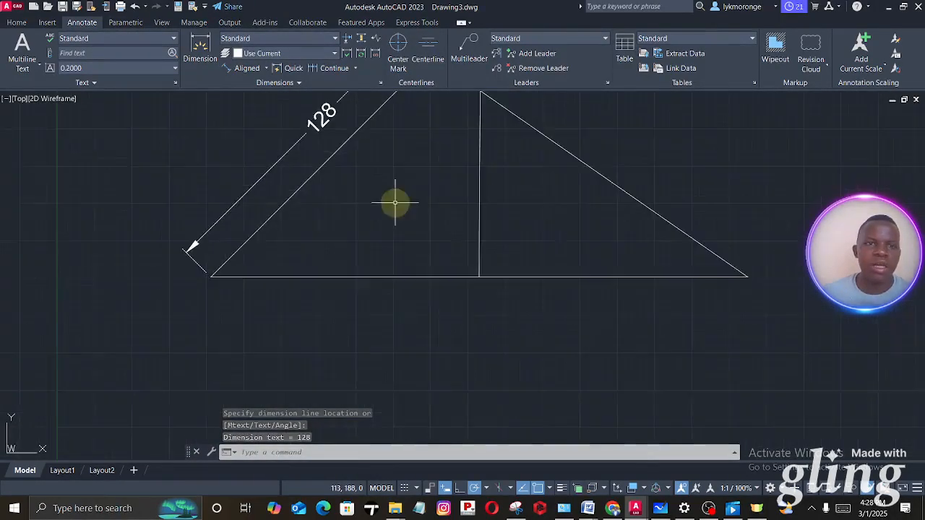
{"action": "left_click", "coordinate": [224, 68]}
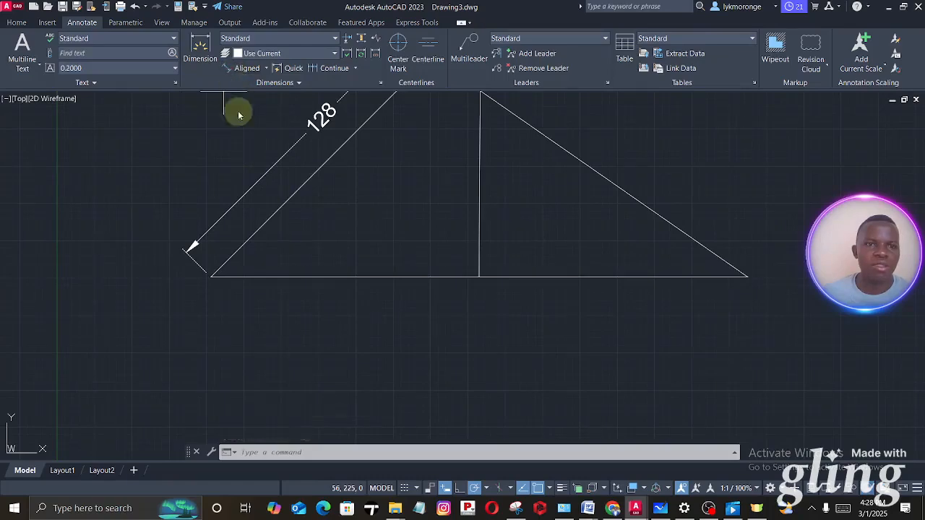
{"action": "left_click", "coordinate": [211, 276]}
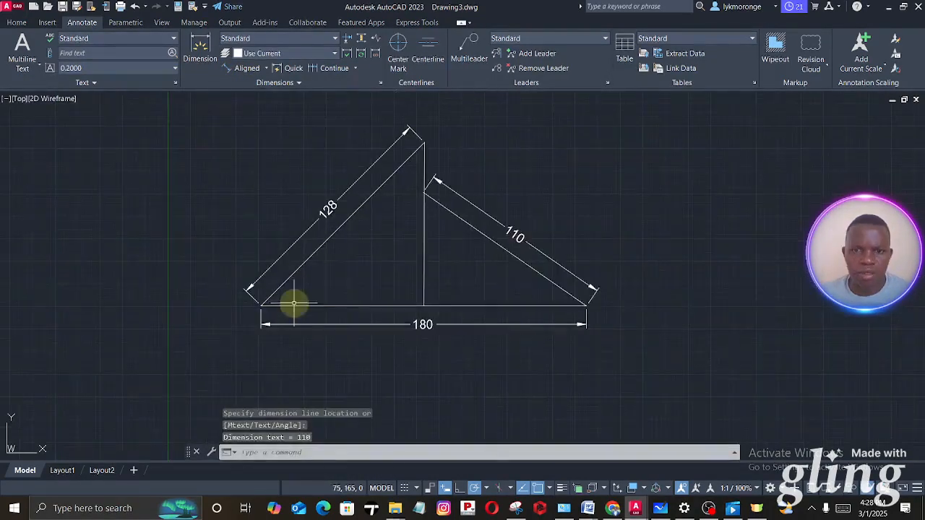
- Add an angular dimension between the base line and the 128 mm sloping line, placing its arc inside the triangle
{"action": "scroll", "coordinate": [425, 266], "scroll_direction": "up", "scroll_amount": 5}
{"action": "scroll", "coordinate": [475, 258], "scroll_direction": "down", "scroll_amount": 5}
{"action": "left_click", "coordinate": [16, 23]}
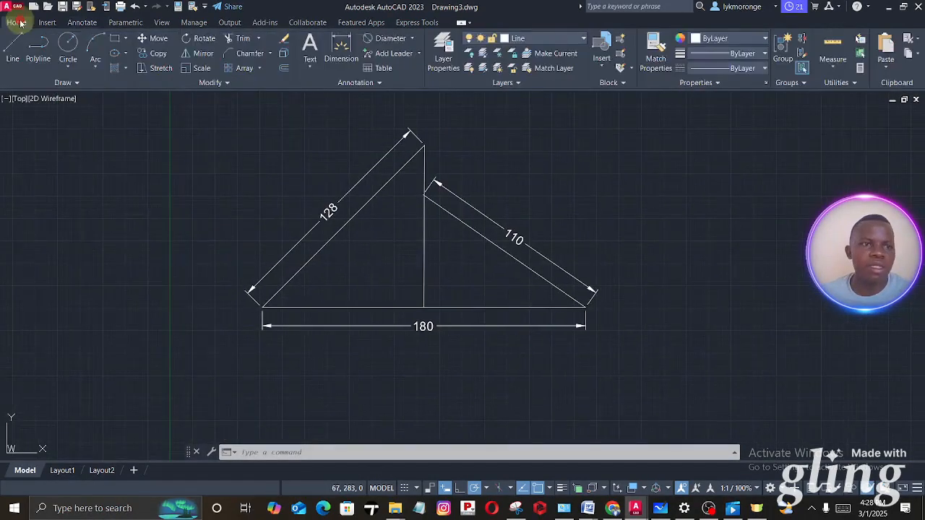
{"action": "left_click", "coordinate": [412, 38]}
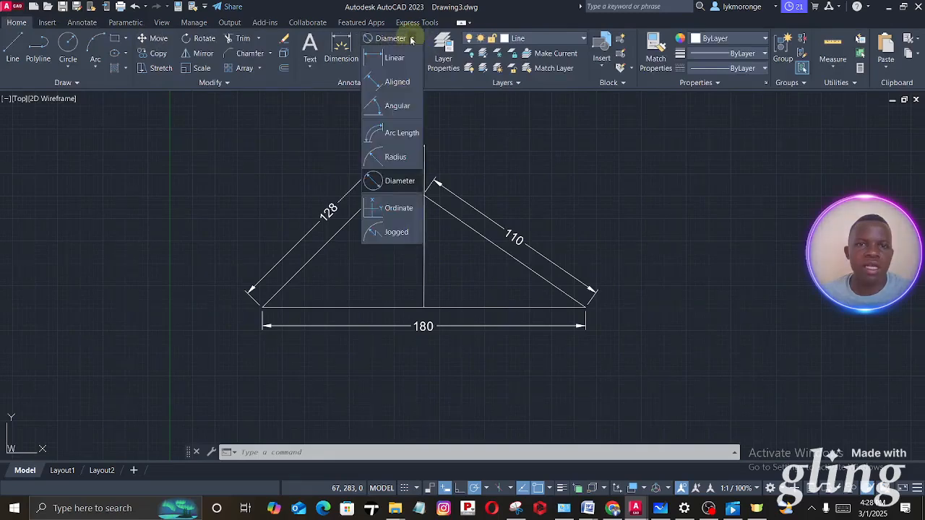
{"action": "left_click", "coordinate": [396, 107]}
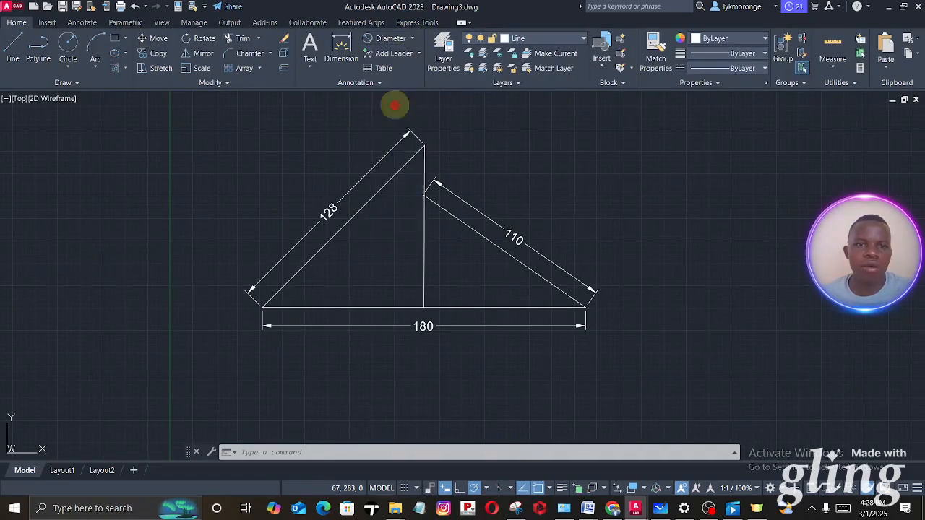
{"action": "left_click", "coordinate": [292, 307]}
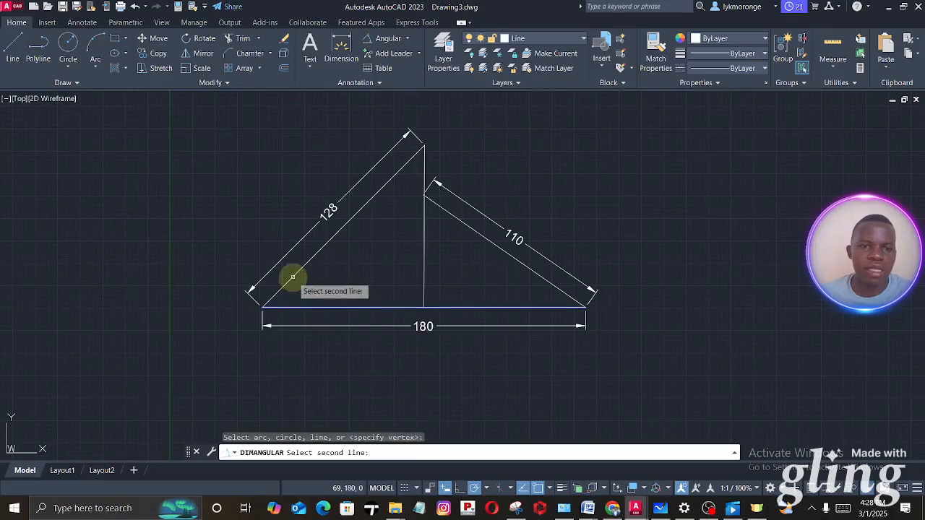
{"action": "left_click", "coordinate": [290, 279]}
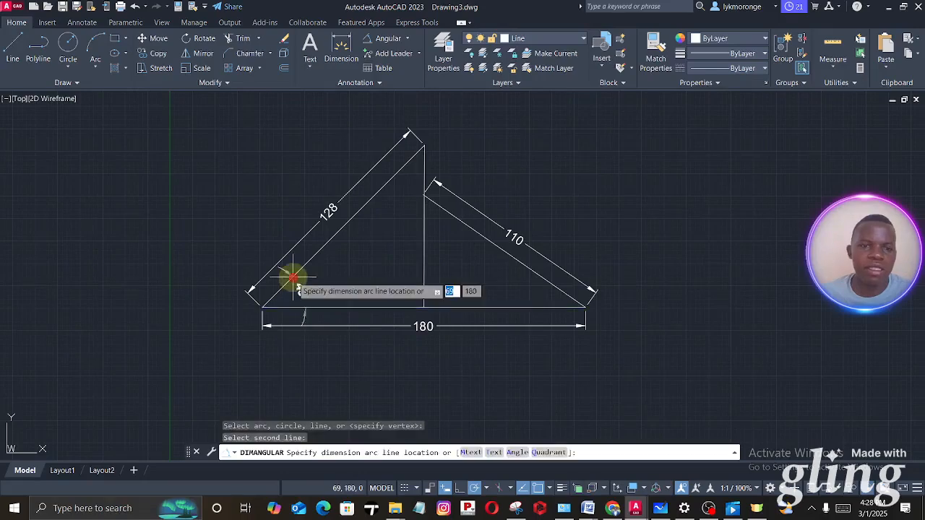
{"action": "left_click", "coordinate": [335, 276]}
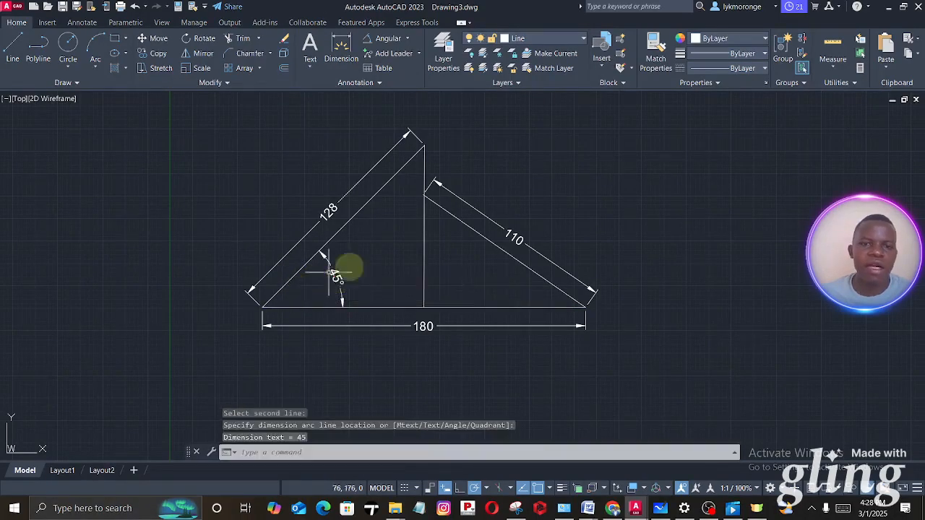
- Make the Dimension layer current and add an angular dimension between the base line and the 110 mm sloping line, placing its arc inside
{"action": "left_click", "coordinate": [536, 42]}
{"action": "left_click", "coordinate": [518, 85]}
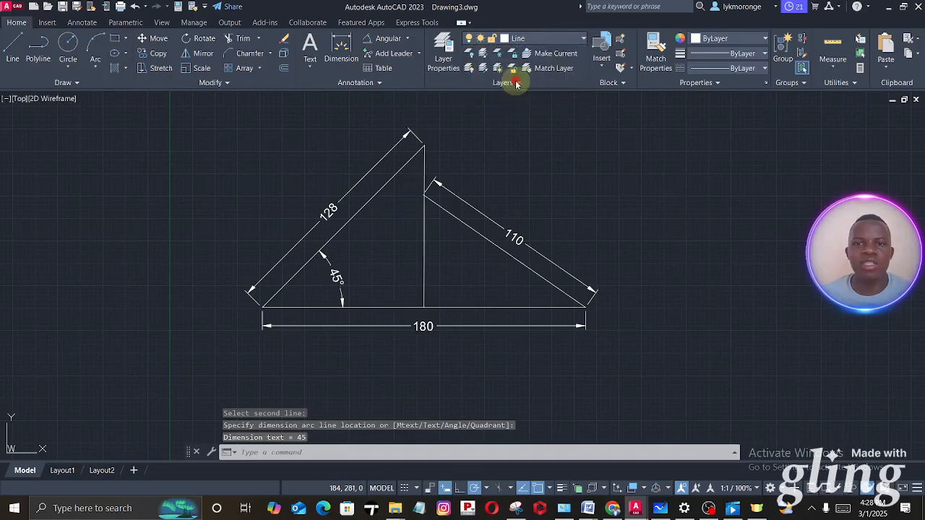
{"action": "key", "text": "Return"}
{"action": "left_click", "coordinate": [501, 307]}
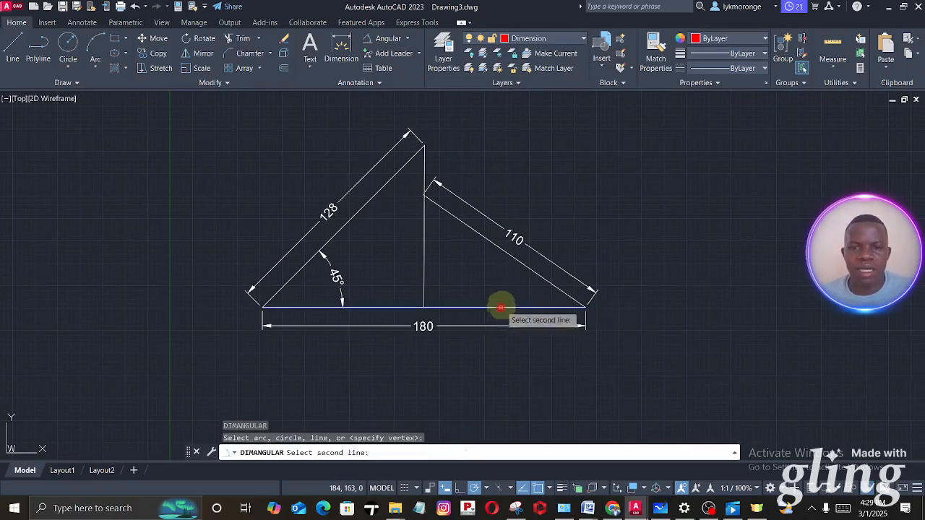
{"action": "left_click", "coordinate": [531, 270]}
{"action": "left_click", "coordinate": [498, 281]}
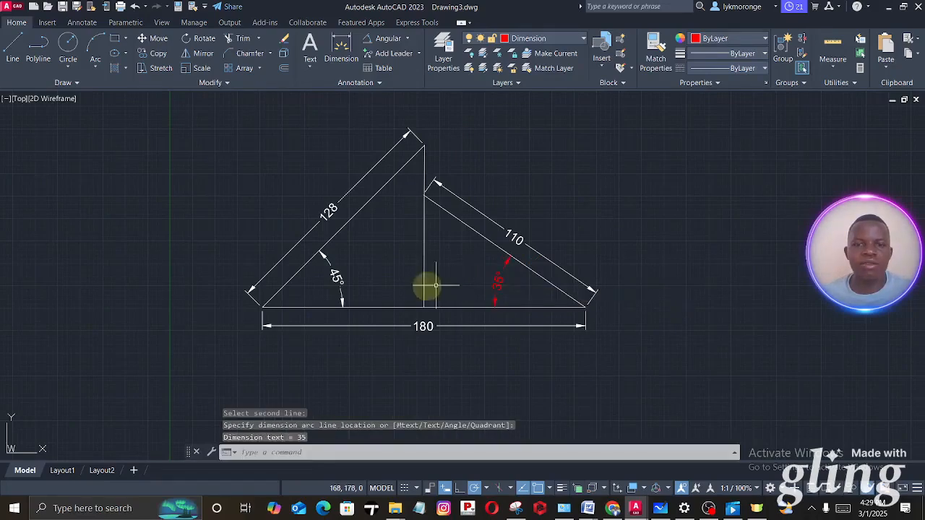
{"action": "scroll", "coordinate": [490, 275], "scroll_direction": "up", "scroll_amount": 2}
{"action": "scroll", "coordinate": [470, 171], "scroll_direction": "down", "scroll_amount": 2}
{"action": "scroll", "coordinate": [505, 268], "scroll_direction": "down", "scroll_amount": 1}
{"action": "scroll", "coordinate": [433, 255], "scroll_direction": "down", "scroll_amount": 1}
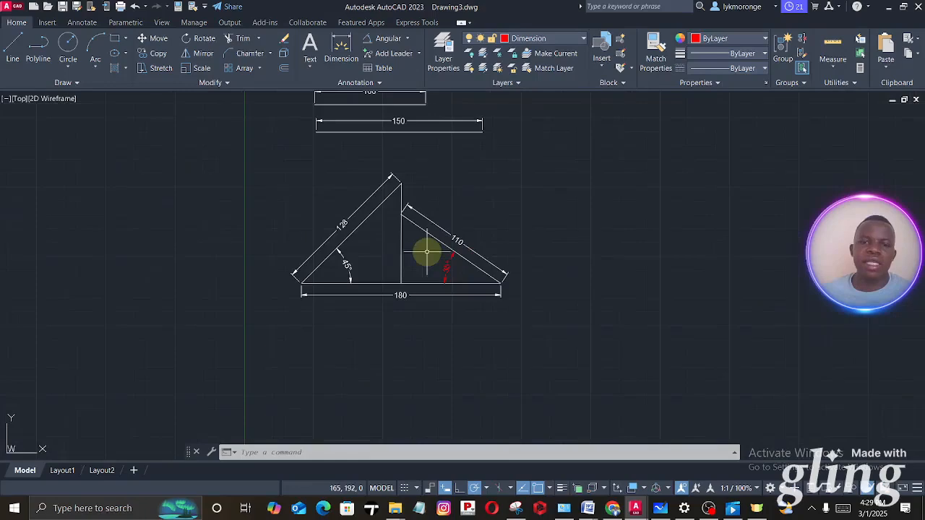
{"action": "middle_click_drag", "start_coordinate": [517, 268], "coordinate": [442, 270]}
{"action": "scroll", "coordinate": [366, 279], "scroll_direction": "up", "scroll_amount": 2}
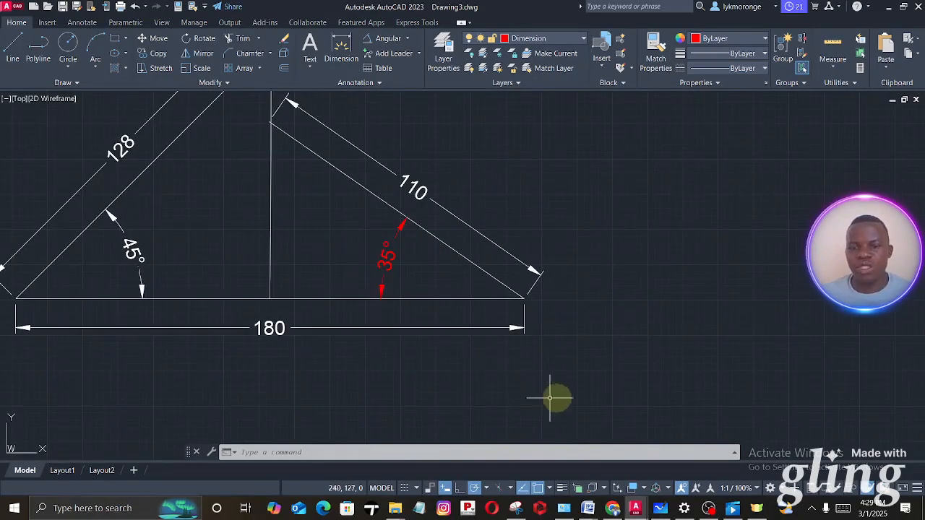
- Check the arc figure and its dimension in Microsoft Whiteboard and return to Drawing3 in AutoCAD
{"action": "mouse_move", "coordinate": [635, 508]}
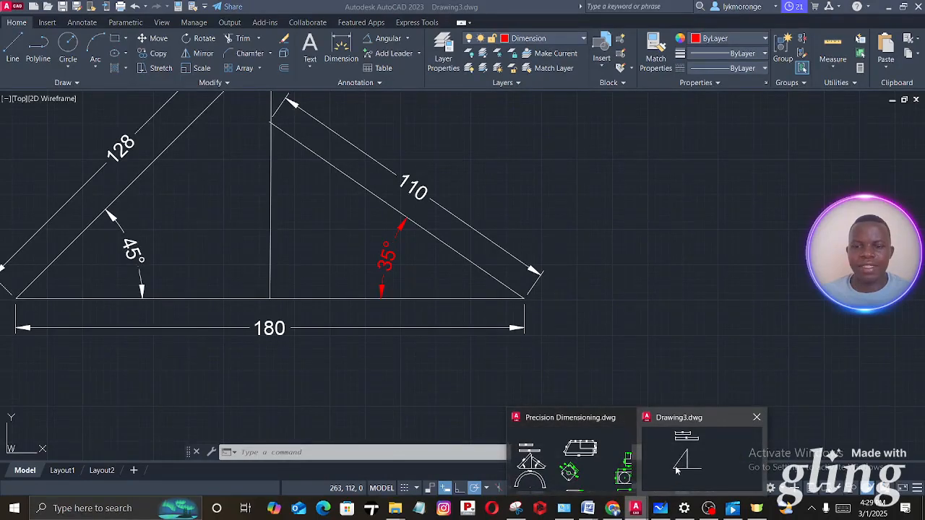
{"action": "left_click", "coordinate": [661, 508]}
{"action": "scroll", "coordinate": [607, 375], "scroll_direction": "down", "scroll_amount": 5}
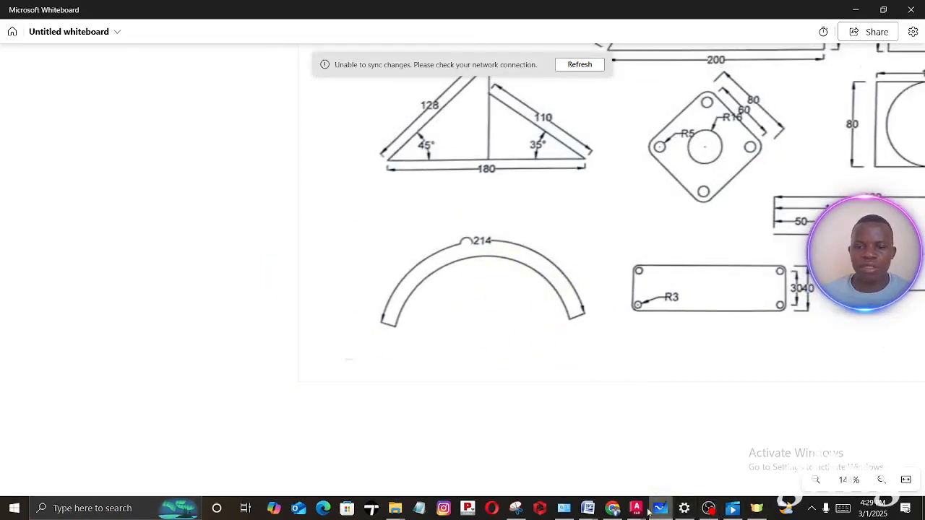
{"action": "mouse_move", "coordinate": [637, 510]}
{"action": "left_click", "coordinate": [697, 463]}
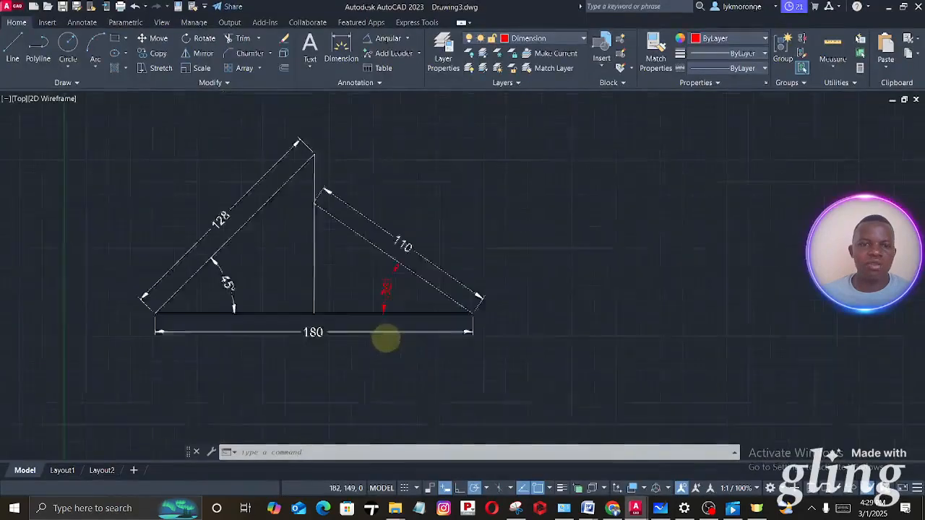
{"action": "mouse_move", "coordinate": [387, 337]}
{"action": "middle_mouse_down"}
{"action": "mouse_move", "coordinate": [392, 324]}
{"action": "mouse_move", "coordinate": [364, 293]}
{"action": "middle_mouse_up"}
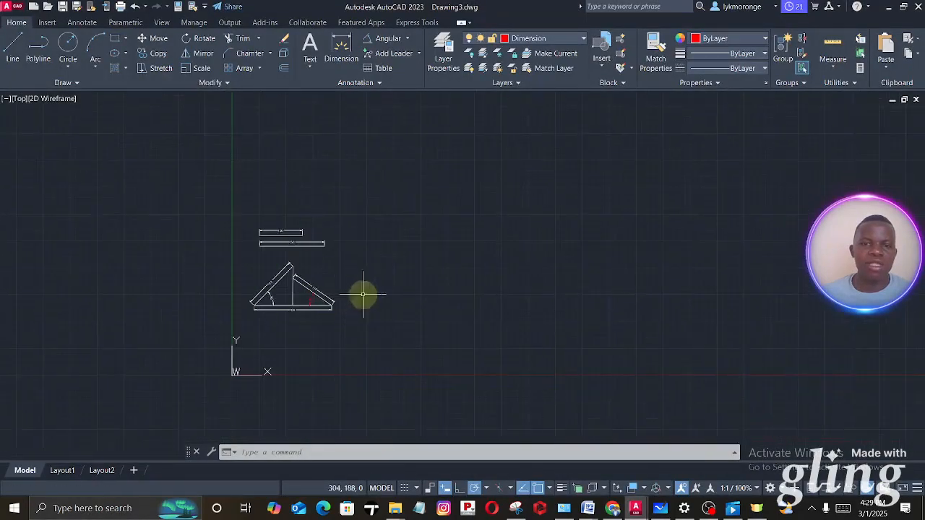
{"action": "left_click", "coordinate": [100, 39]}
{"action": "mouse_move", "coordinate": [346, 330]}
{"action": "middle_mouse_down"}
{"action": "mouse_move", "coordinate": [391, 274]}
{"action": "mouse_move", "coordinate": [391, 258]}
{"action": "middle_mouse_up"}
{"action": "left_click", "coordinate": [381, 257]}
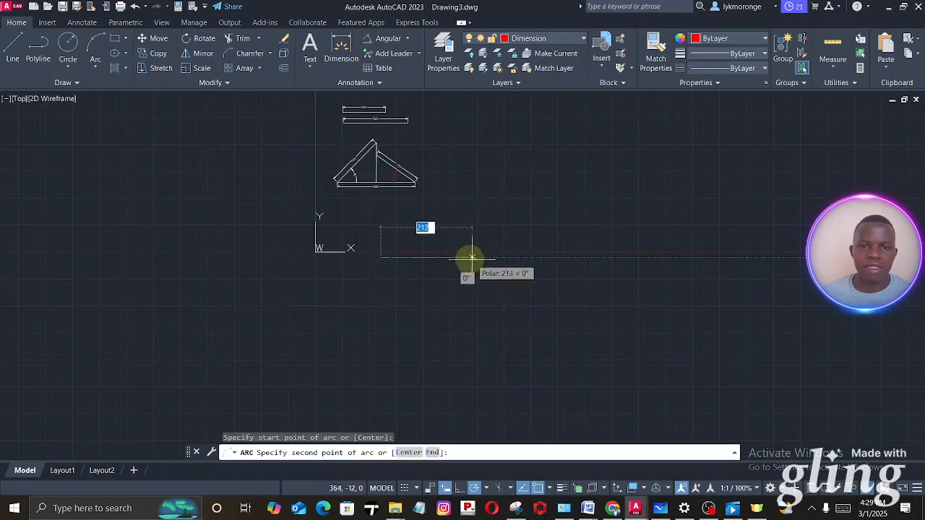
{"action": "left_click", "coordinate": [468, 259]}
{"action": "key", "text": "Escape"}
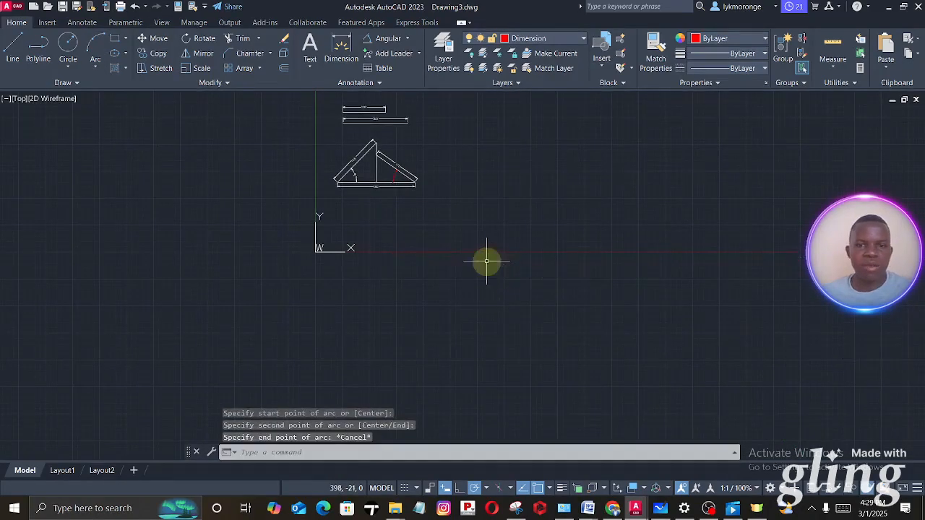
- Make the Line layer current and draw a downward-opening three-point arc below the triangle figure, about 187 mm across its ends
{"action": "left_click", "coordinate": [553, 42]}
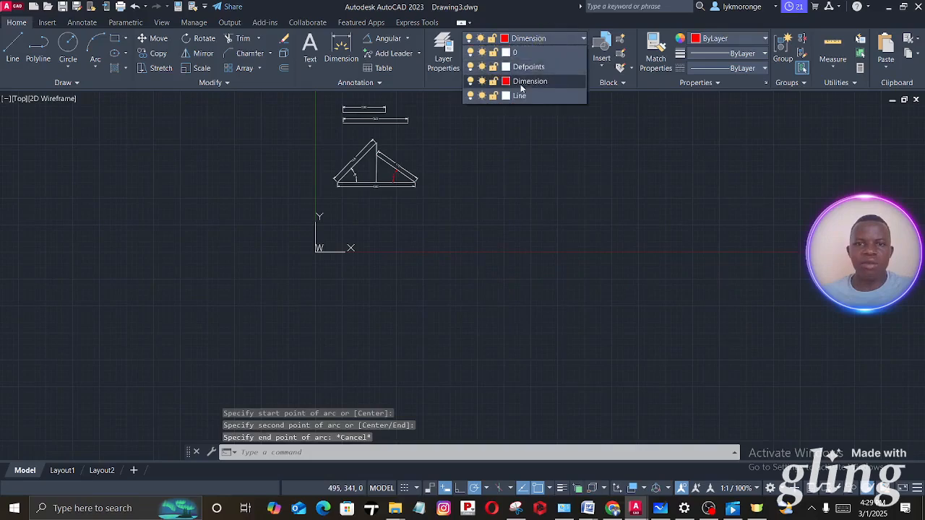
{"action": "left_click", "coordinate": [518, 95]}
{"action": "scroll", "coordinate": [405, 249], "scroll_direction": "up", "scroll_amount": 4}
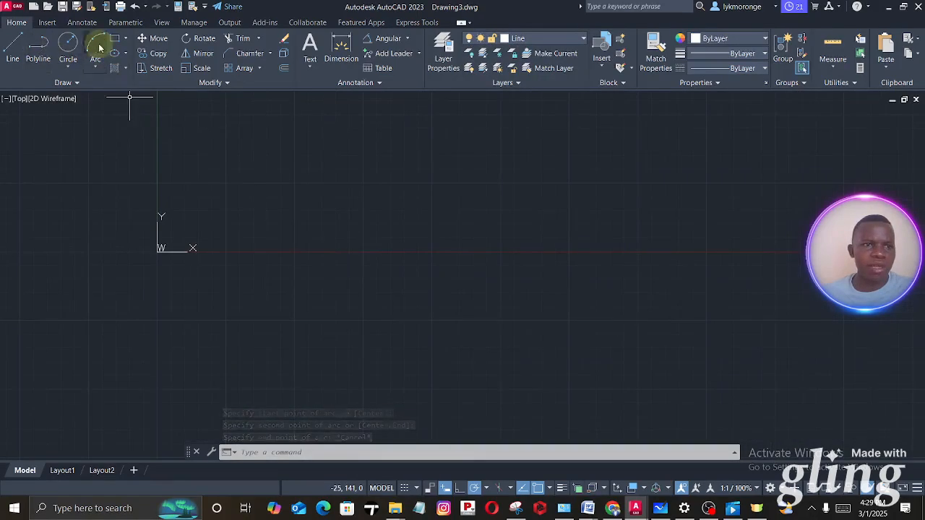
{"action": "left_click", "coordinate": [97, 68]}
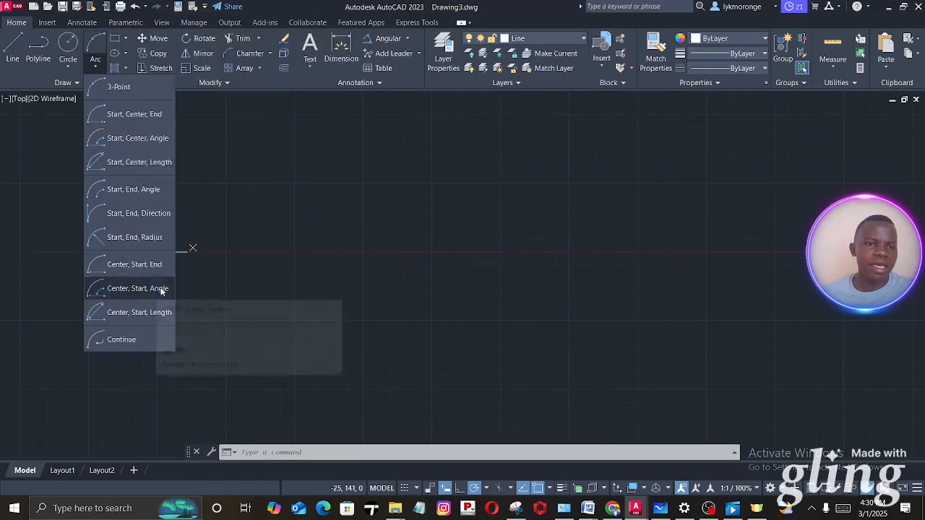
{"action": "left_click", "coordinate": [124, 86]}
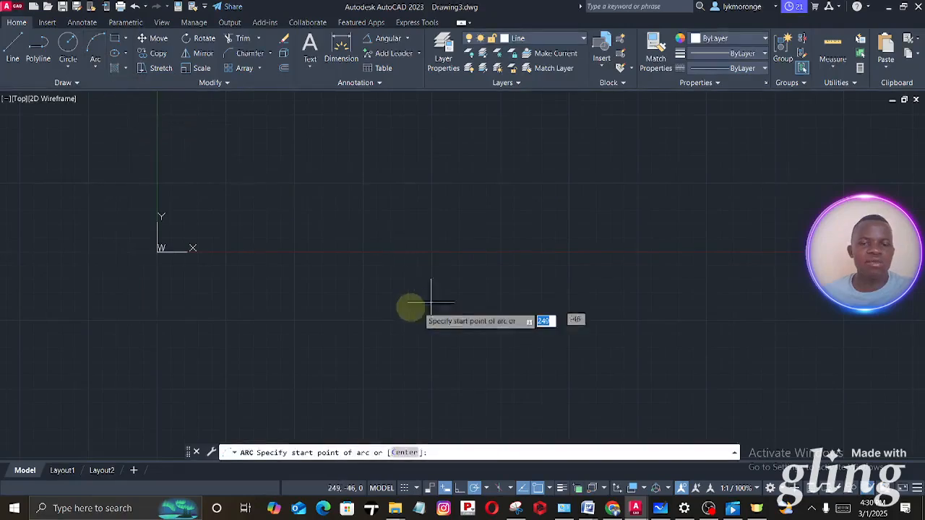
{"action": "left_click", "coordinate": [367, 313]}
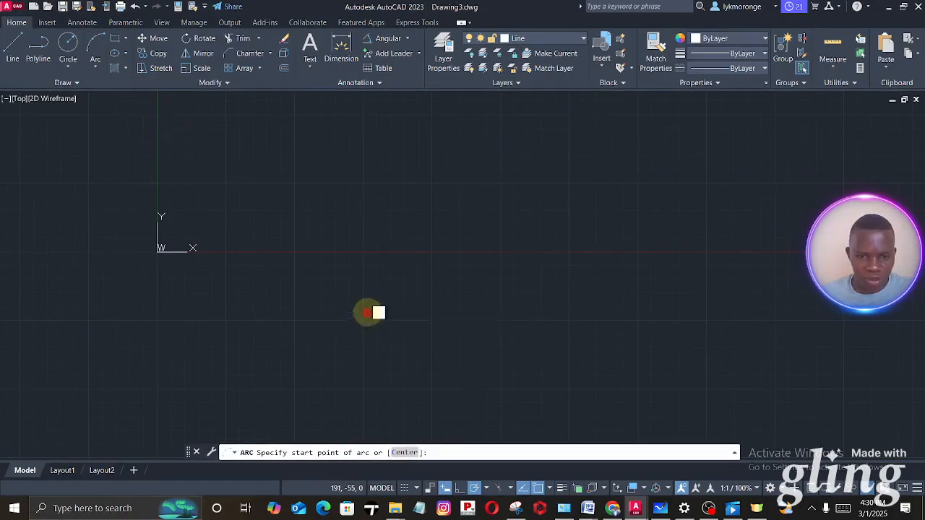
{"action": "left_click", "coordinate": [574, 313]}
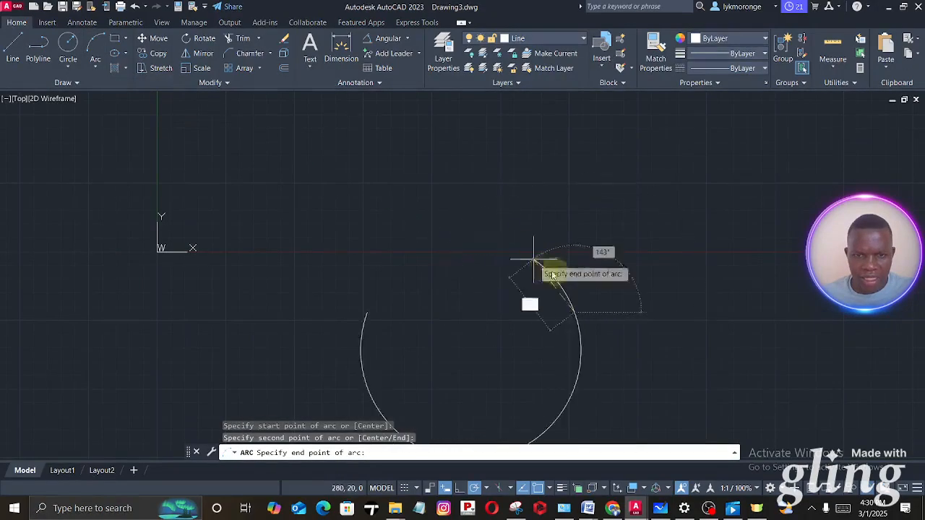
{"action": "left_click", "coordinate": [560, 342]}
{"action": "scroll", "coordinate": [452, 238], "scroll_direction": "down", "scroll_amount": 3}
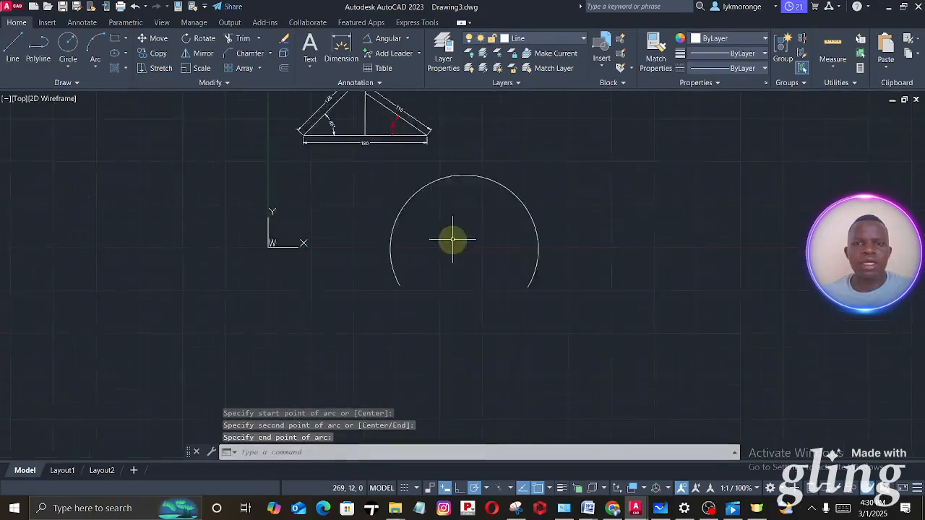
{"action": "left_click", "coordinate": [453, 201]}
{"action": "mouse_move", "coordinate": [459, 203]}
{"action": "left_mouse_down"}
{"action": "mouse_move", "coordinate": [455, 237]}
{"action": "mouse_move", "coordinate": [457, 230]}
{"action": "left_mouse_up"}
{"action": "left_click", "coordinate": [460, 199]}
{"action": "key", "text": "Escape"}
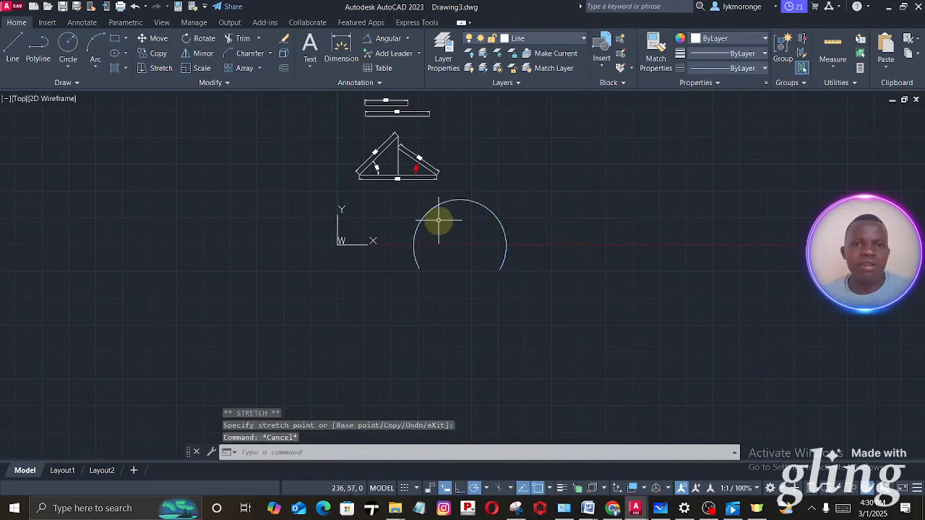
- Add an arc length dimension to the arc, placed on its outer side
{"action": "middle_click_drag", "start_coordinate": [443, 235], "coordinate": [438, 284]}
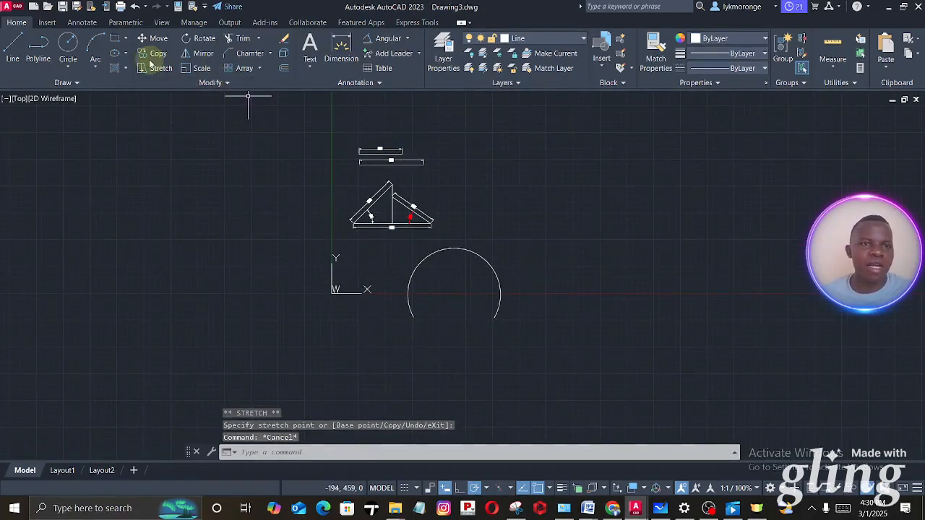
{"action": "left_click", "coordinate": [408, 39]}
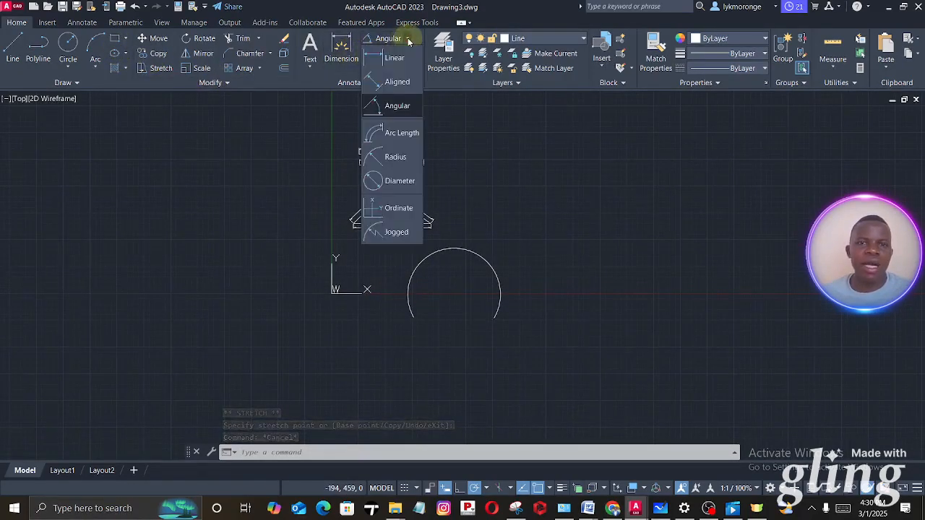
{"action": "left_click", "coordinate": [398, 134]}
{"action": "left_click", "coordinate": [453, 251]}
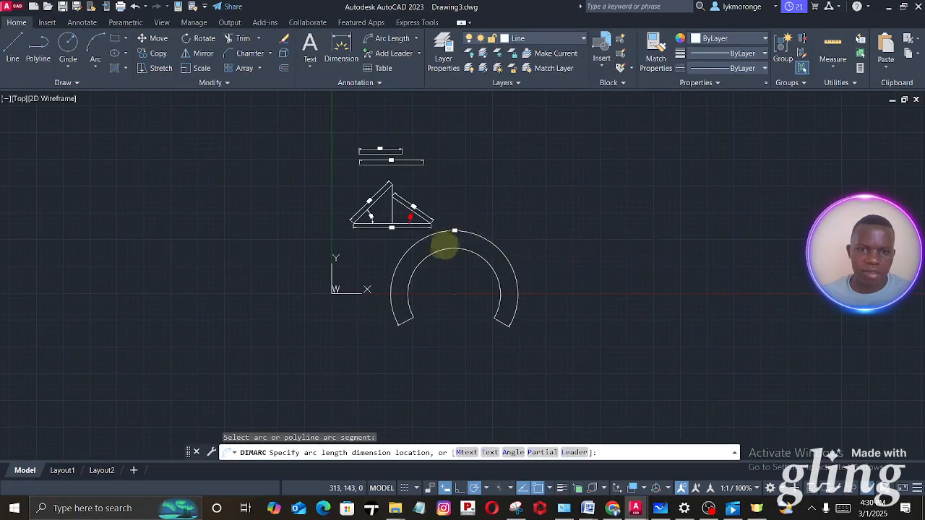
{"action": "left_click", "coordinate": [453, 231]}
{"action": "scroll", "coordinate": [450, 222], "scroll_direction": "up", "scroll_amount": 5}
{"action": "scroll", "coordinate": [442, 228], "scroll_direction": "down", "scroll_amount": 5}
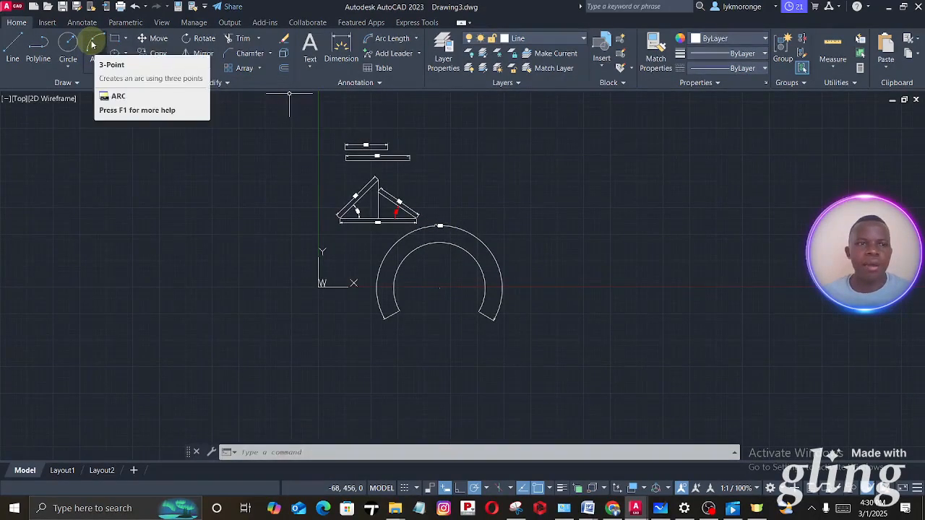
- Draw a smaller three-point arc about 307 mm long below the first arc and add an arc length dimension outside it
{"action": "left_click", "coordinate": [97, 48]}
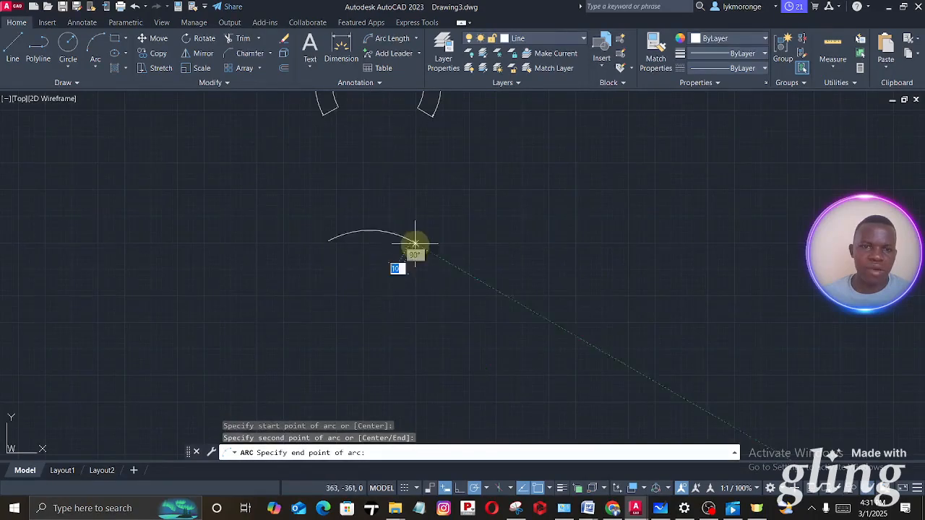
{"action": "left_click", "coordinate": [410, 245]}
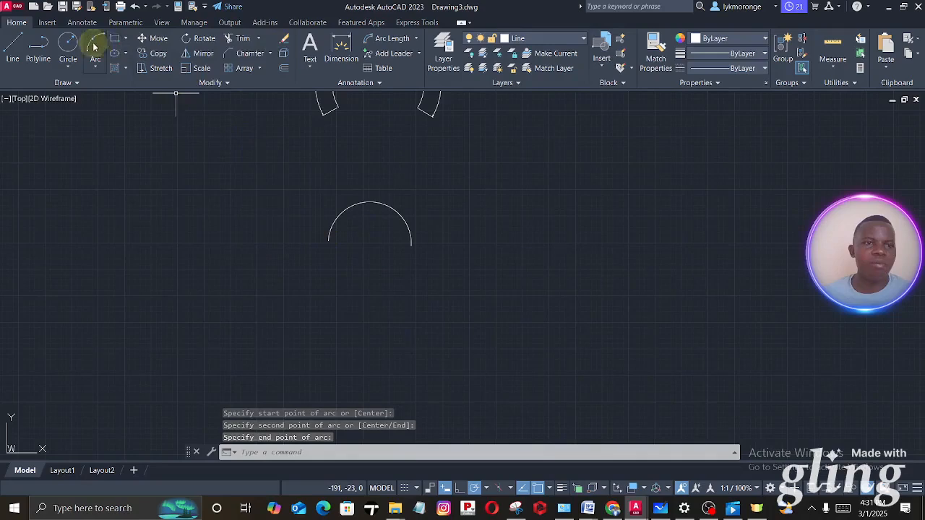
{"action": "left_click", "coordinate": [390, 38]}
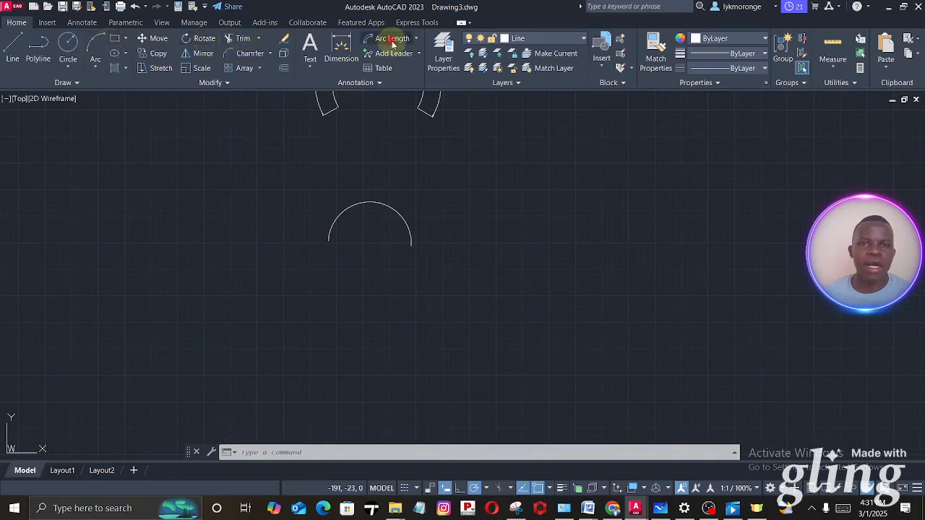
{"action": "left_click", "coordinate": [358, 205]}
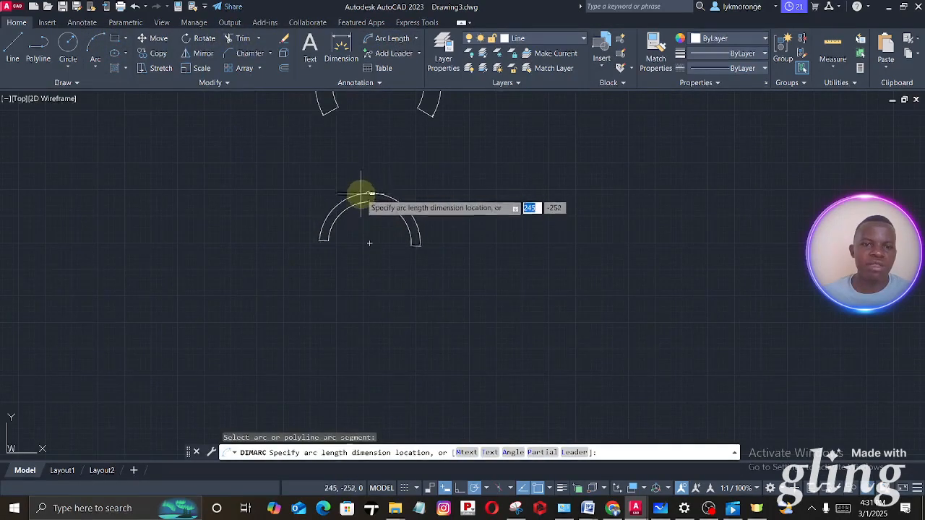
{"action": "left_click", "coordinate": [365, 192]}
{"action": "scroll", "coordinate": [371, 192], "scroll_direction": "up", "scroll_amount": 8}
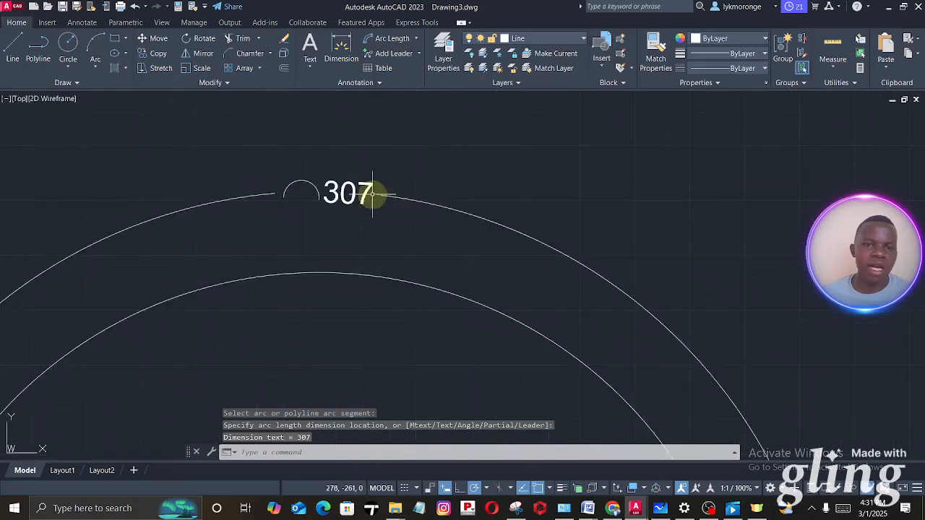
{"action": "scroll", "coordinate": [372, 193], "scroll_direction": "down", "scroll_amount": 4}
{"action": "middle_click_drag", "start_coordinate": [458, 219], "coordinate": [387, 192]}
{"action": "middle_click_drag", "start_coordinate": [465, 203], "coordinate": [405, 230]}
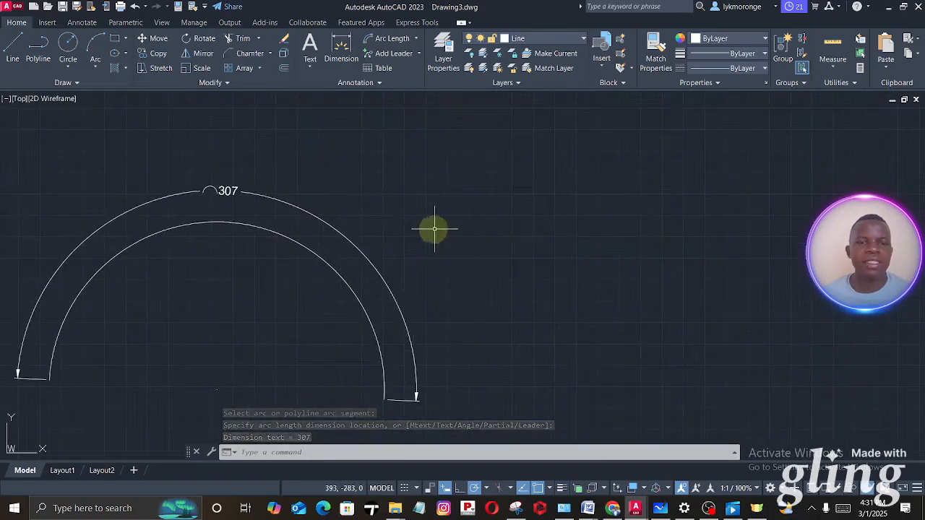
{"action": "scroll", "coordinate": [434, 229], "scroll_direction": "down", "scroll_amount": 5}
{"action": "middle_click_drag", "start_coordinate": [344, 241], "coordinate": [268, 241]}
{"action": "scroll", "coordinate": [268, 241], "scroll_direction": "up", "scroll_amount": 3}
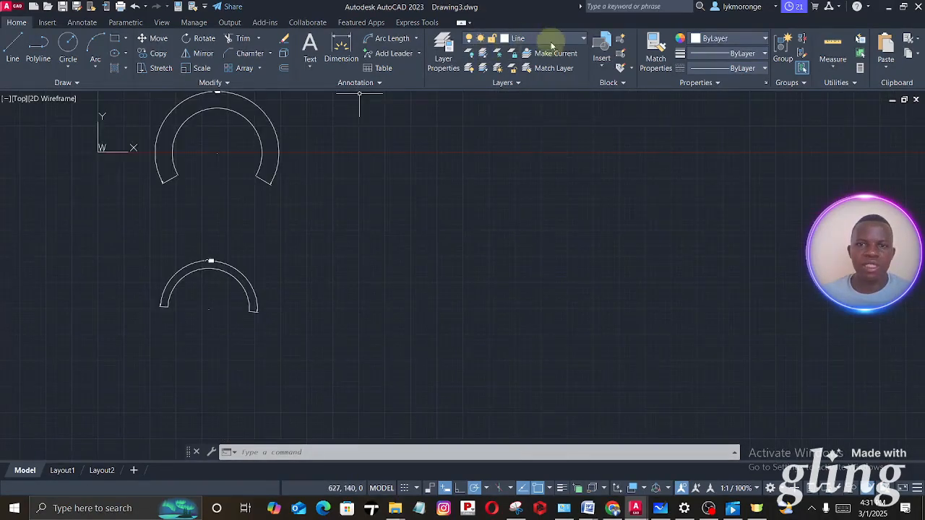
- Make the Dimension layer the current layer
{"action": "left_click", "coordinate": [551, 44]}
{"action": "left_click", "coordinate": [517, 77]}
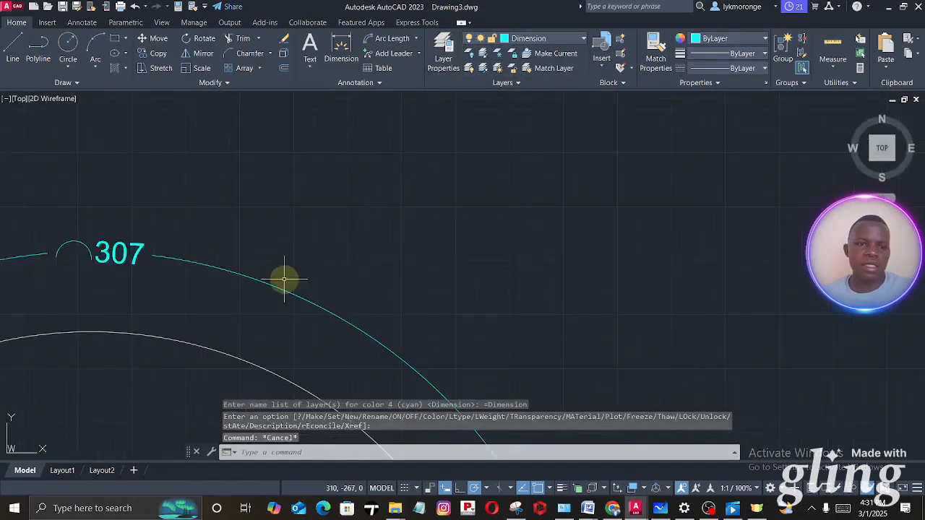
{"action": "scroll", "coordinate": [284, 276], "scroll_direction": "down", "scroll_amount": 5}
{"action": "middle_click_drag", "start_coordinate": [268, 299], "coordinate": [361, 259]}
{"action": "scroll", "coordinate": [369, 249], "scroll_direction": "up", "scroll_amount": 2}
{"action": "middle_click_drag", "start_coordinate": [378, 208], "coordinate": [397, 176]}
- Examine the remaining exercise figures and their dimensions in Microsoft Whiteboard and return to Drawing3 in AutoCAD
{"action": "scroll", "coordinate": [397, 176], "scroll_direction": "down", "scroll_amount": 2}
{"action": "middle_click_drag", "start_coordinate": [338, 209], "coordinate": [170, 200]}
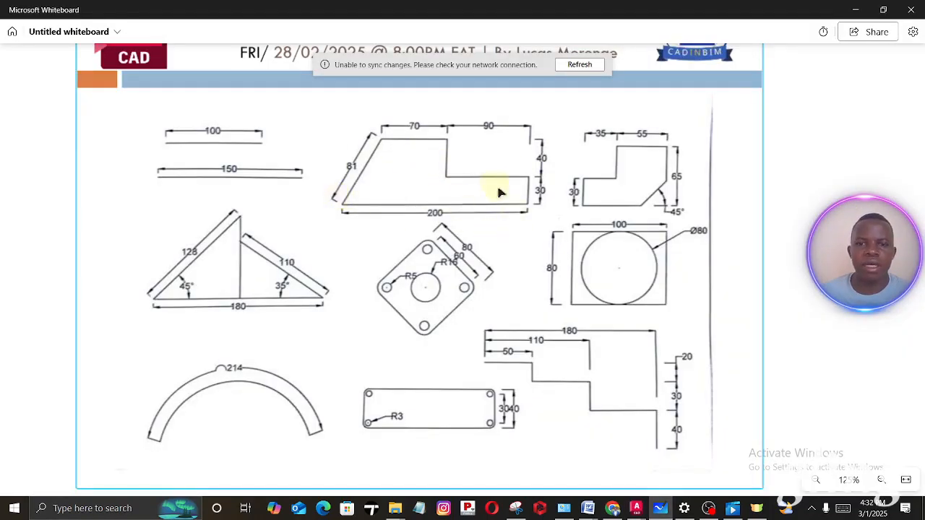
{"action": "left_click_drag", "start_coordinate": [461, 172], "coordinate": [457, 174]}
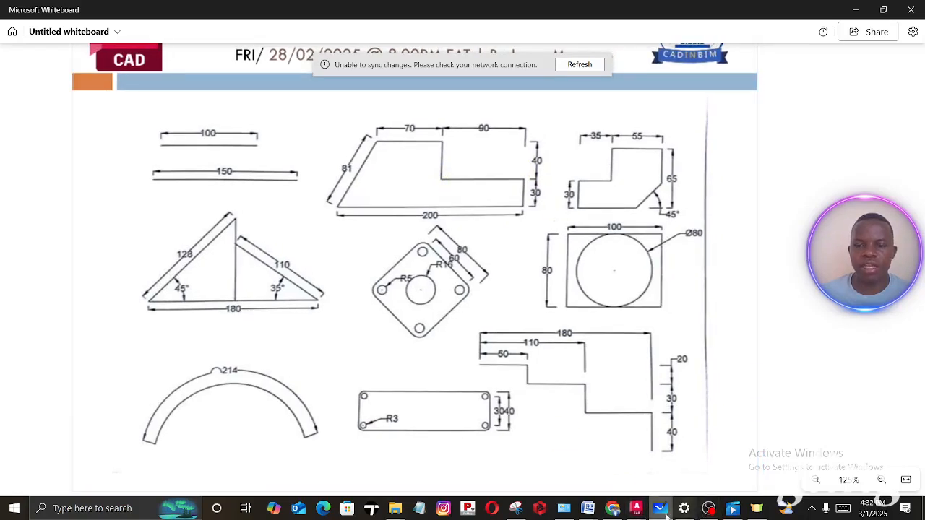
{"action": "left_click", "coordinate": [636, 509]}
{"action": "left_click", "coordinate": [696, 466]}
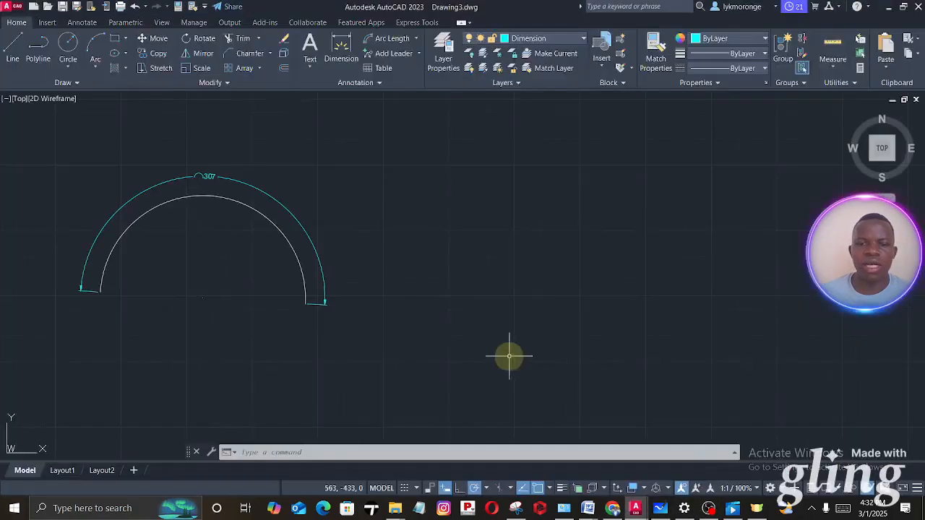
{"action": "left_click", "coordinate": [13, 45]}
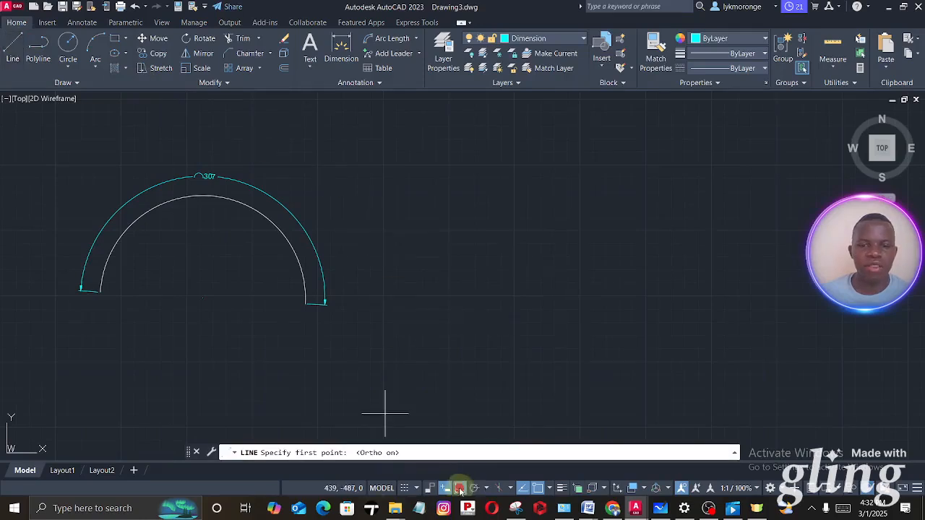
{"action": "left_click", "coordinate": [437, 325]}
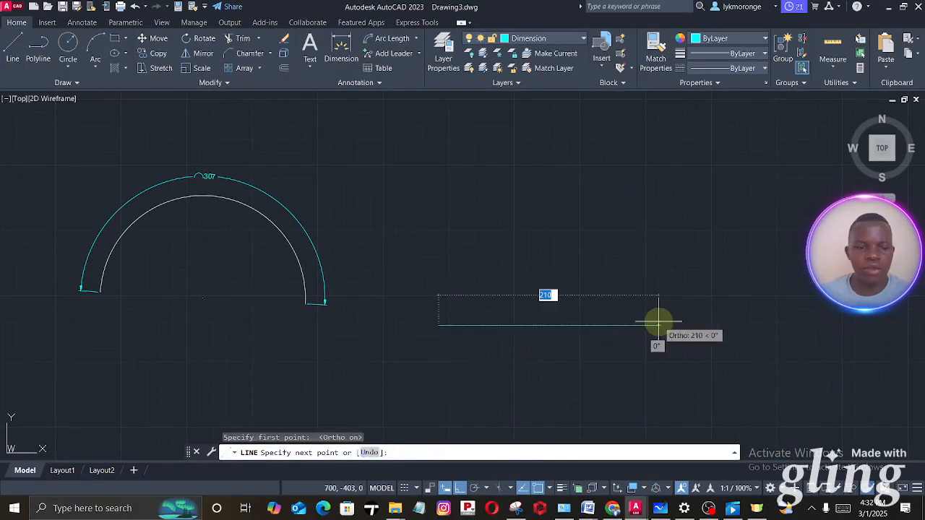
{"action": "key", "text": "Escape"}
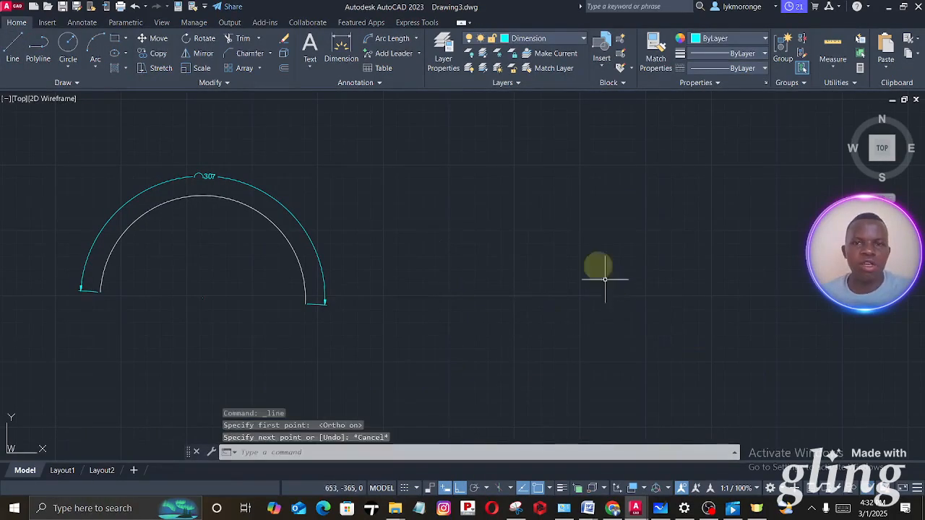
- Make the Line layer current and change the Dimension layer's color to green
{"action": "left_click", "coordinate": [560, 44]}
{"action": "left_click", "coordinate": [517, 88]}
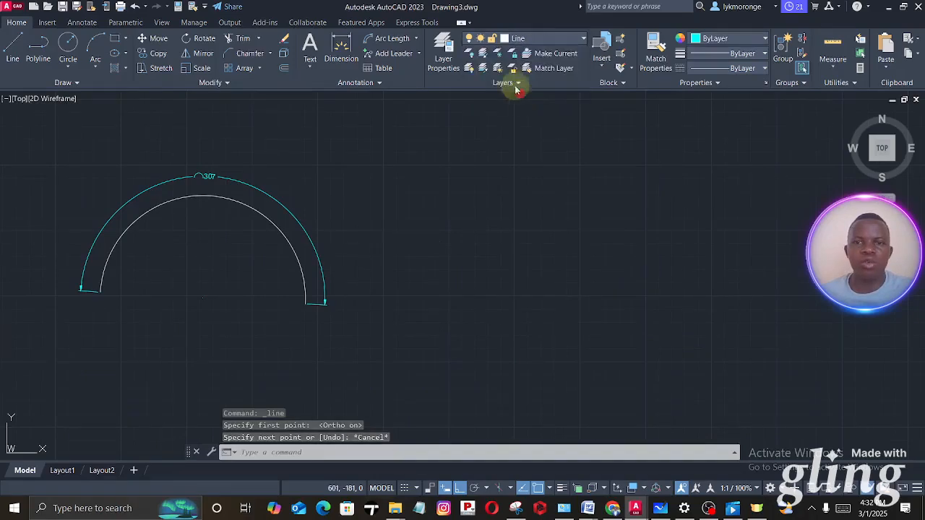
{"action": "left_click", "coordinate": [448, 48]}
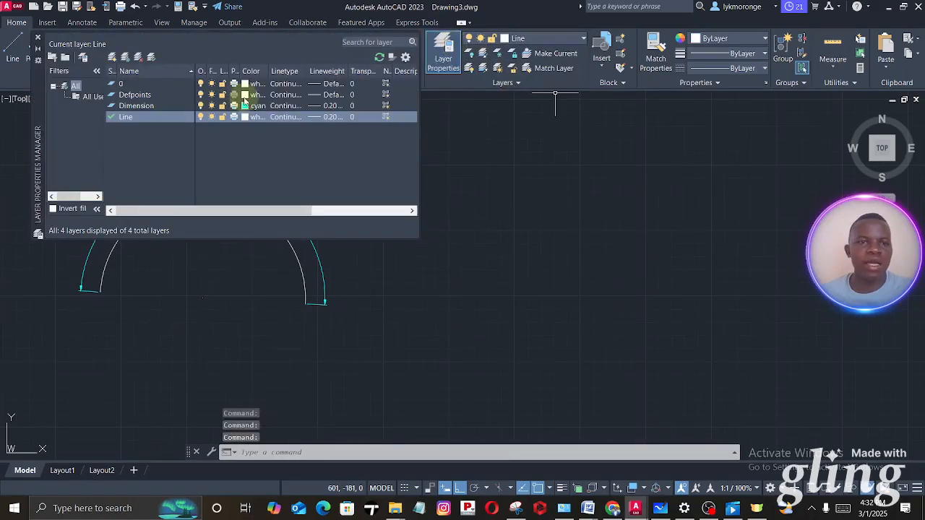
{"action": "left_click", "coordinate": [244, 105]}
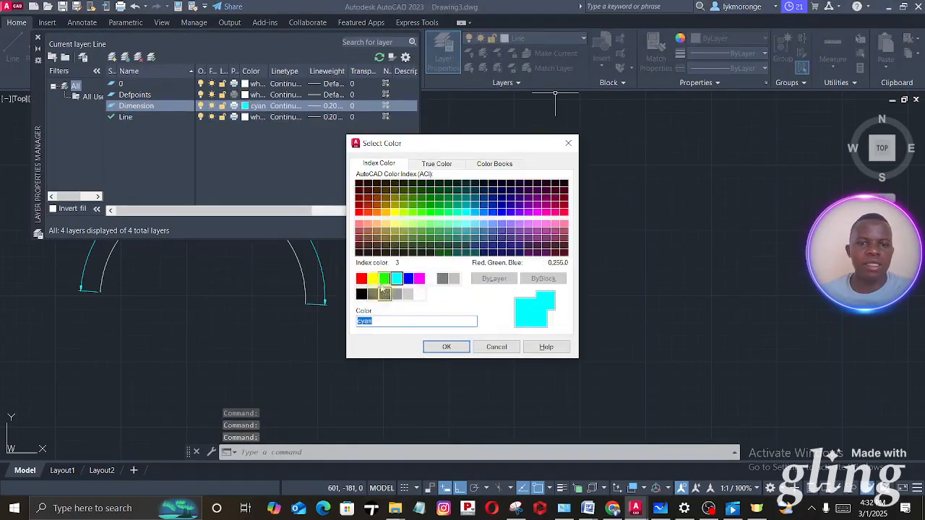
{"action": "left_click", "coordinate": [446, 347]}
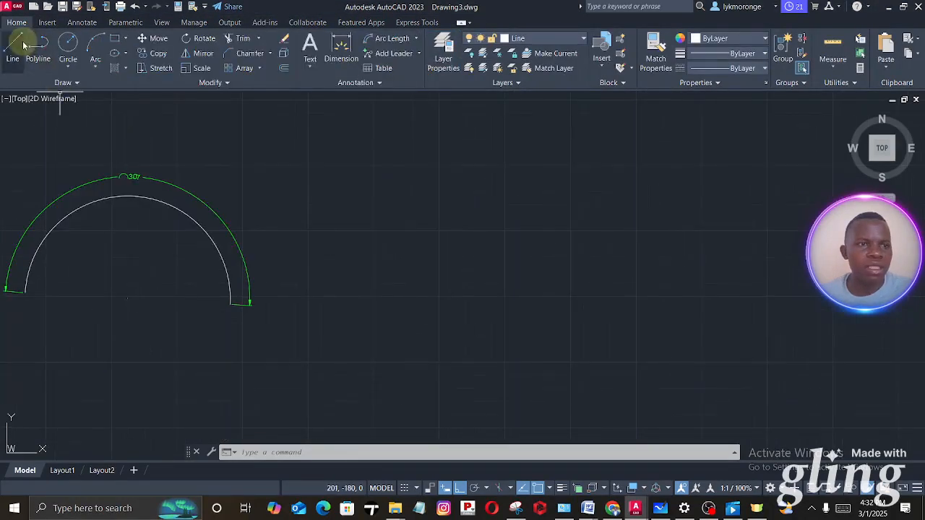
- Draw a 200 mm horizontal base line to the right of the smaller arc, checking the figure's dimensions in Microsoft Whiteboard
{"action": "left_click", "coordinate": [20, 45]}
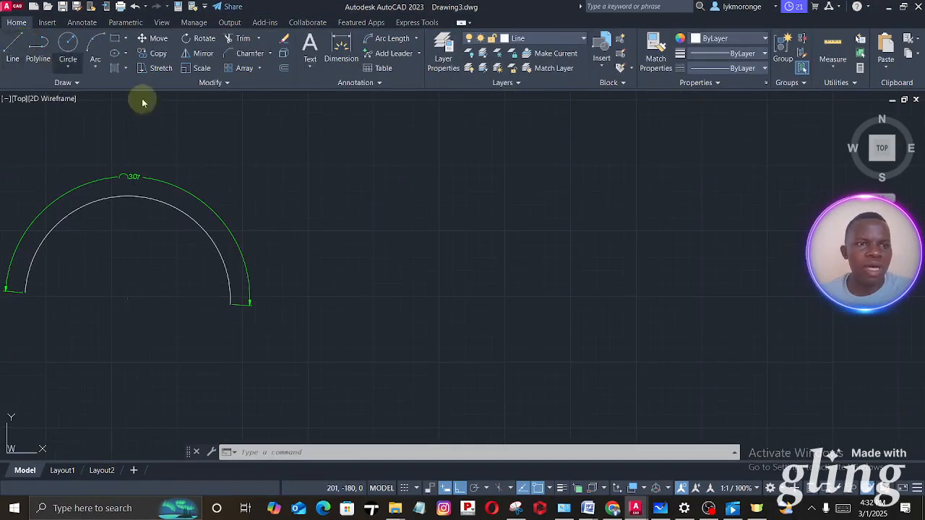
{"action": "left_click", "coordinate": [369, 295]}
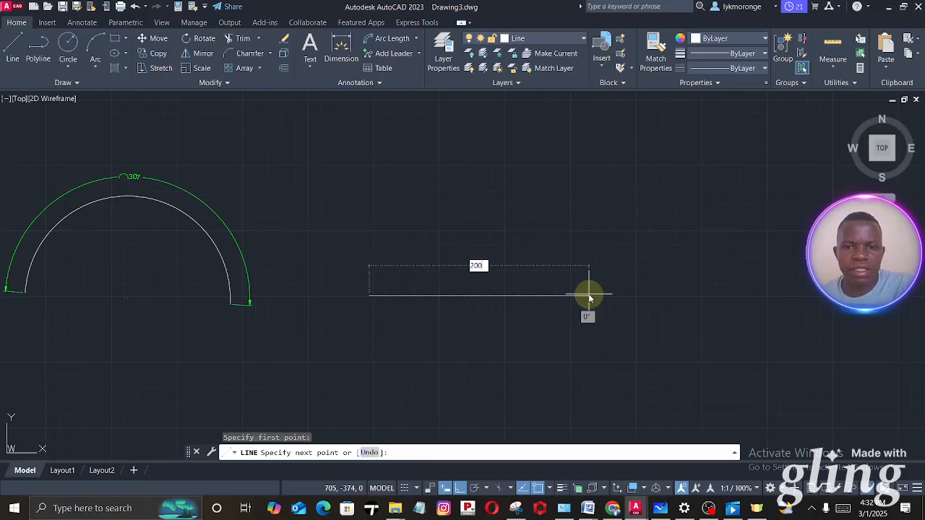
{"action": "type", "text": "200"}
{"action": "key", "text": "Return"}
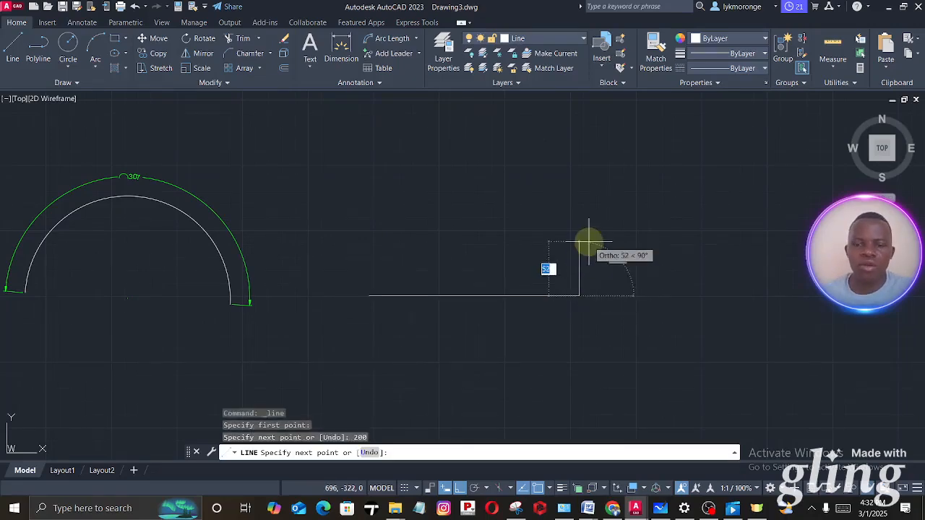
{"action": "left_click", "coordinate": [665, 505]}
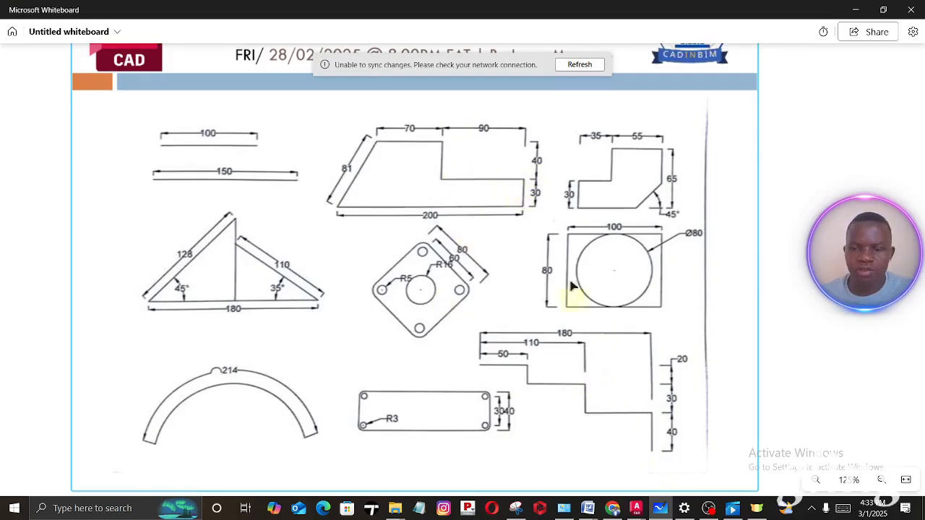
{"action": "mouse_move", "coordinate": [635, 507]}
{"action": "left_click", "coordinate": [708, 454]}
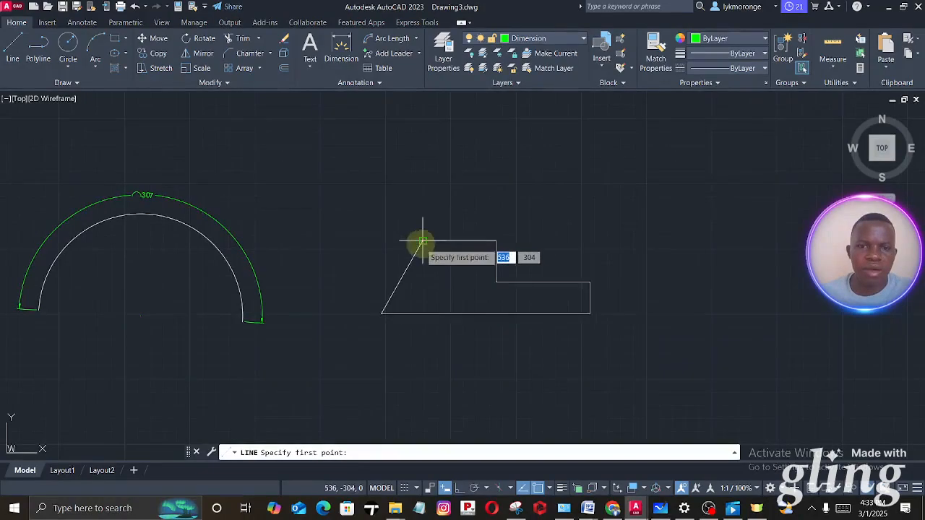
{"action": "scroll", "coordinate": [423, 244], "scroll_direction": "up", "scroll_amount": 2}
{"action": "left_click", "coordinate": [422, 239]}
{"action": "left_click", "coordinate": [539, 239]}
{"action": "key", "text": "Escape"}
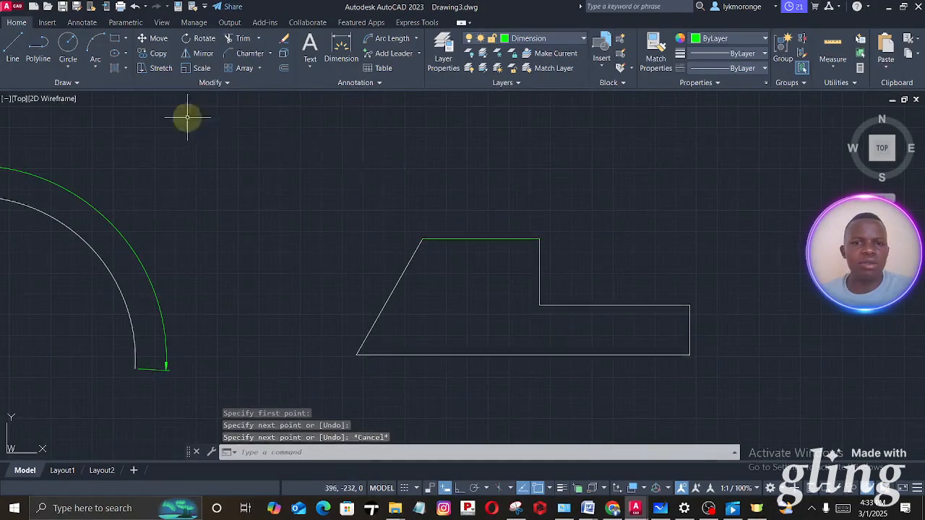
{"action": "key", "text": "ctrl+z"}
- Dimension the upper horizontal edge of the stepped outline, placing the dimension line above it
{"action": "left_click", "coordinate": [340, 44]}
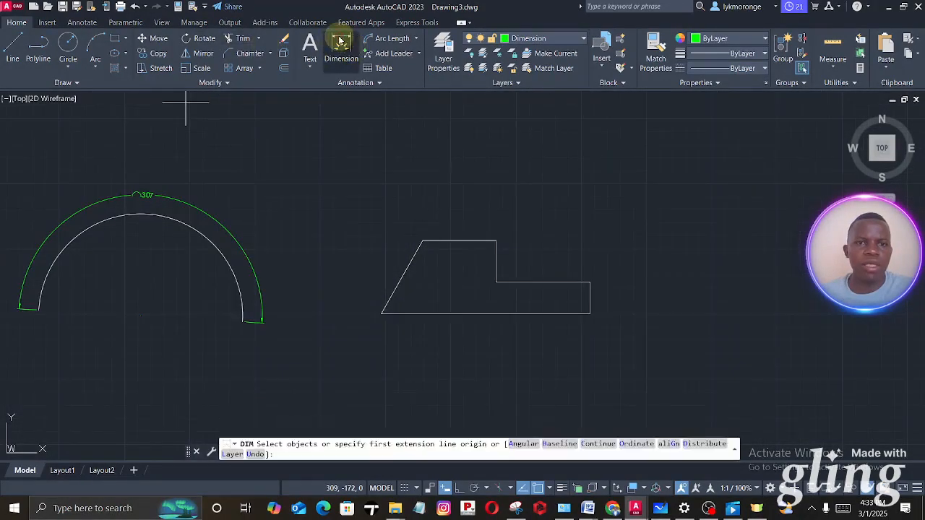
{"action": "left_click", "coordinate": [422, 241]}
{"action": "scroll", "coordinate": [439, 243], "scroll_direction": "up", "scroll_amount": 6}
{"action": "left_click", "coordinate": [672, 231]}
{"action": "left_click", "coordinate": [663, 184]}
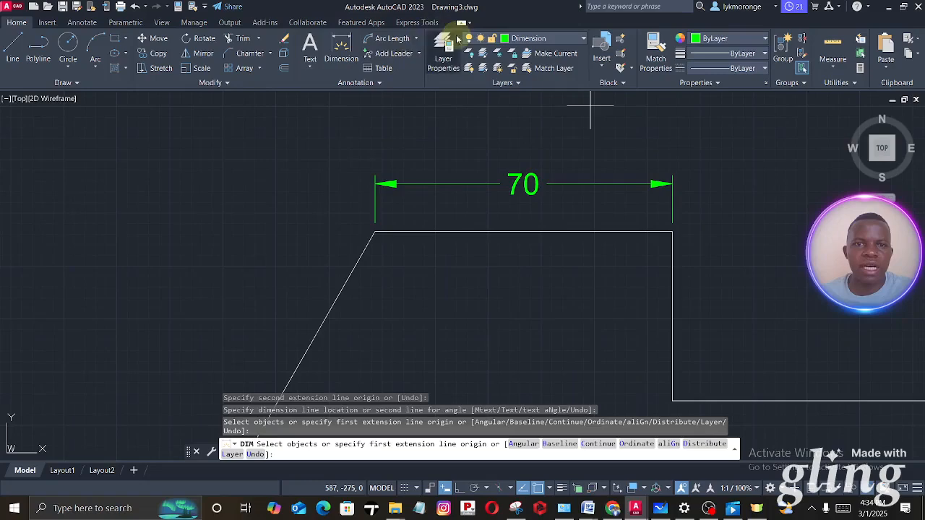
- Add a continued dimension from the top edge's dimension to the upper end of the outline's right side
{"action": "left_click", "coordinate": [81, 22]}
{"action": "left_click", "coordinate": [334, 68]}
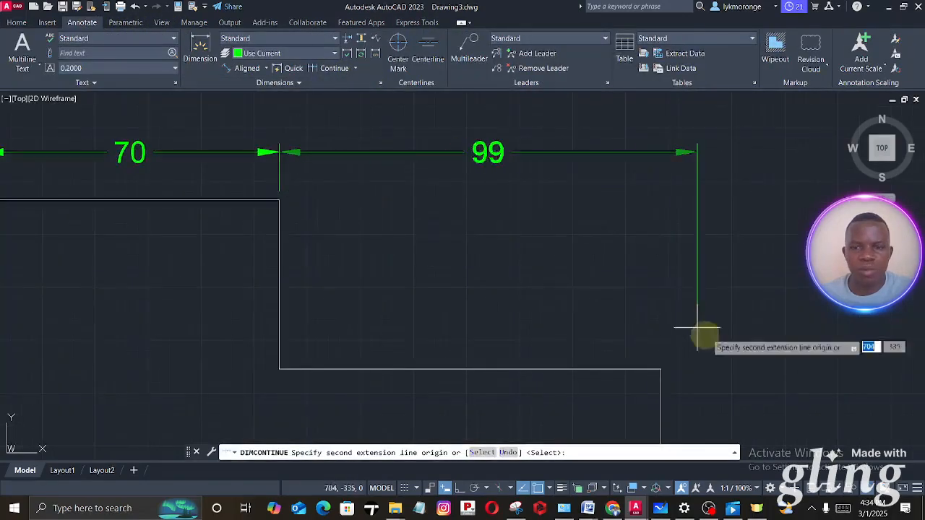
{"action": "left_click", "coordinate": [660, 369]}
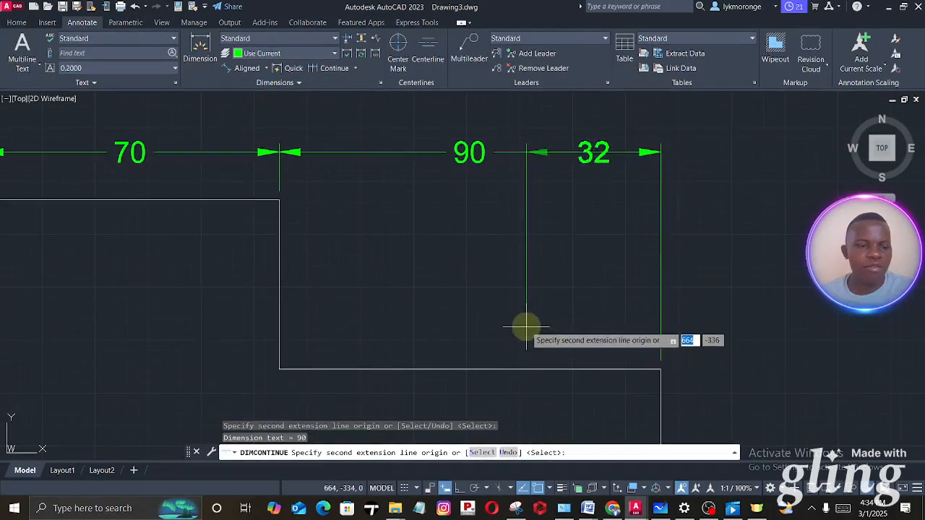
{"action": "key", "text": "Escape"}
{"action": "scroll", "coordinate": [506, 256], "scroll_direction": "down", "scroll_amount": 6}
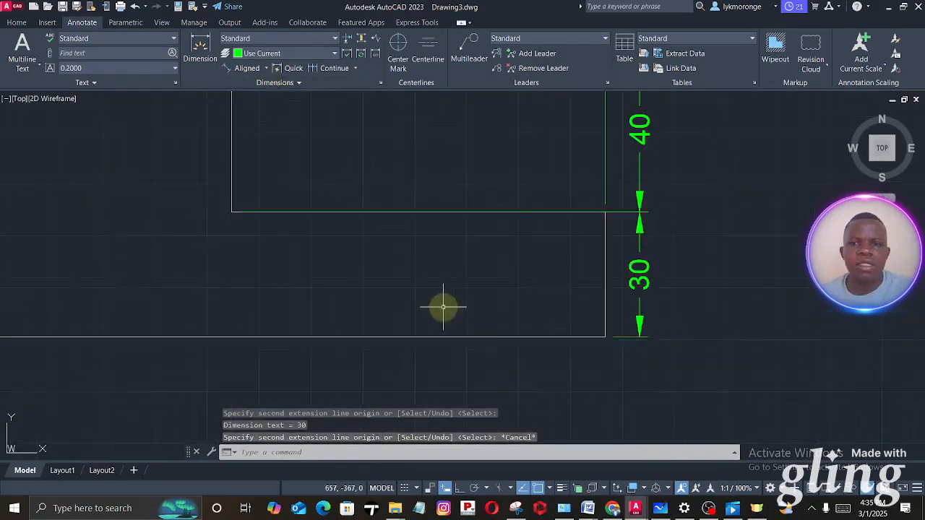
- Add an aligned dimension to the slanted left edge of the stepped outline, placed on its outer side
{"action": "scroll", "coordinate": [441, 305], "scroll_direction": "down", "scroll_amount": 5}
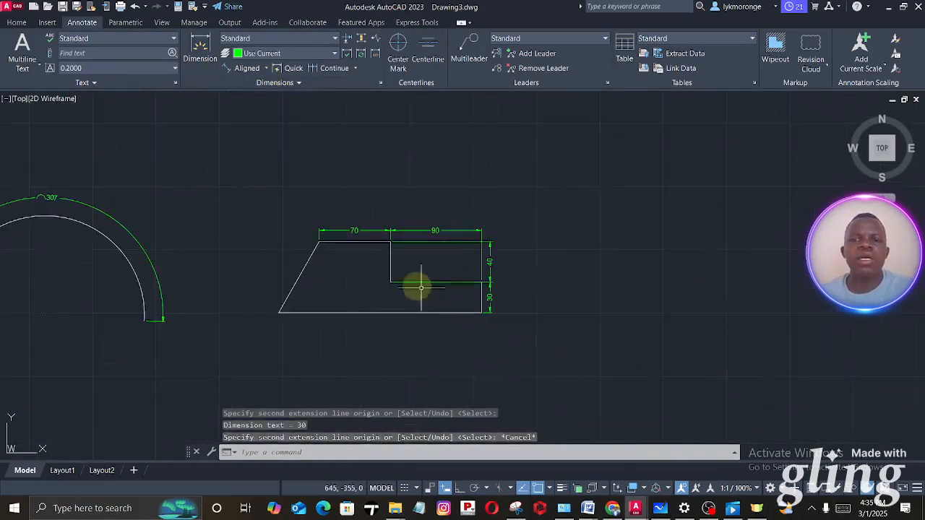
{"action": "middle_click_drag", "start_coordinate": [415, 287], "coordinate": [472, 266]}
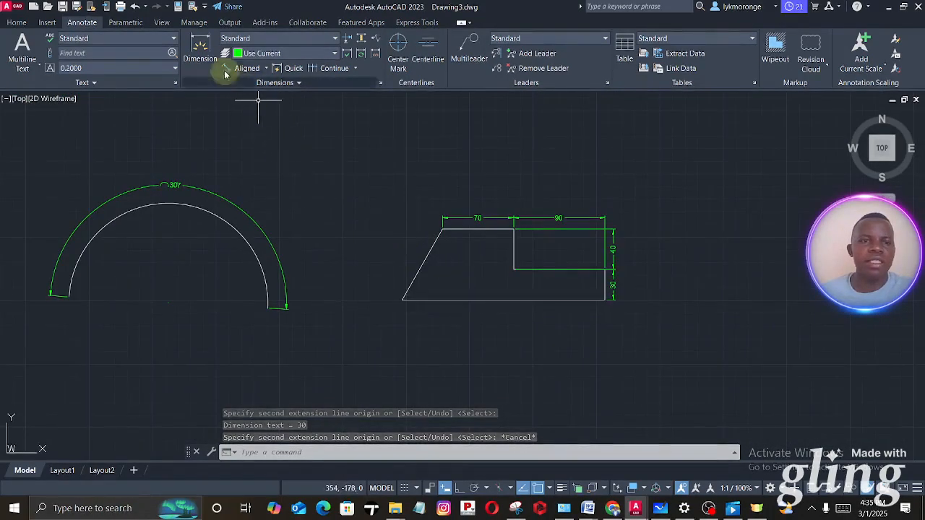
{"action": "left_click", "coordinate": [196, 43]}
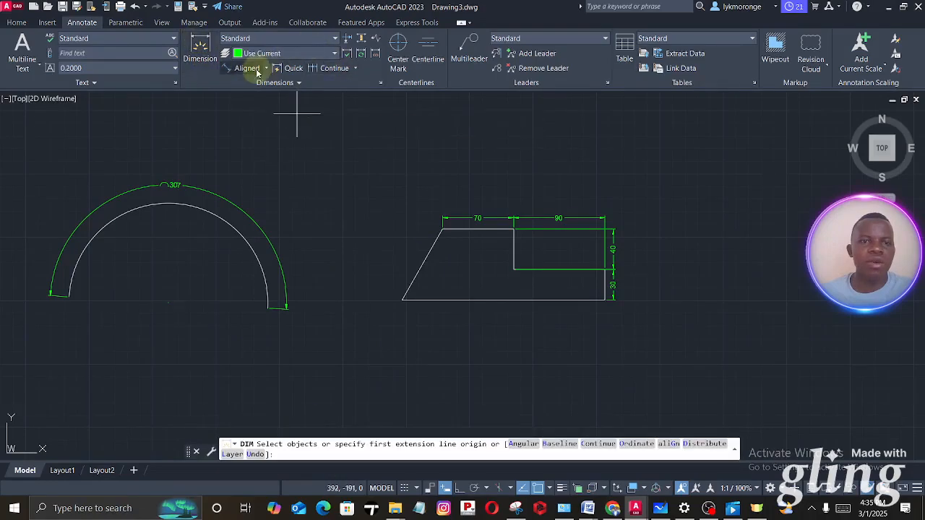
{"action": "left_click", "coordinate": [252, 72]}
{"action": "scroll", "coordinate": [419, 302], "scroll_direction": "up", "scroll_amount": 4}
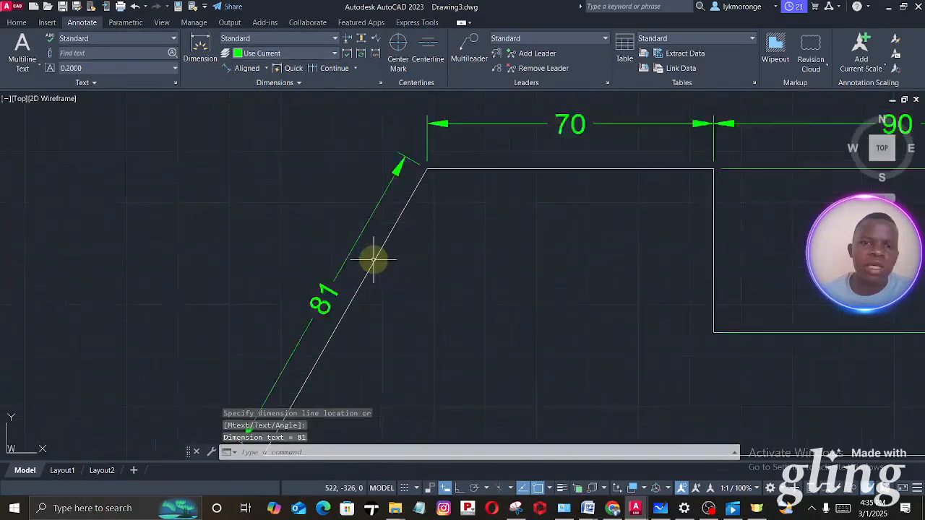
{"action": "scroll", "coordinate": [371, 259], "scroll_direction": "up", "scroll_amount": 2}
{"action": "scroll", "coordinate": [371, 259], "scroll_direction": "down", "scroll_amount": 4}
{"action": "middle_click_drag", "start_coordinate": [438, 284], "coordinate": [356, 223]}
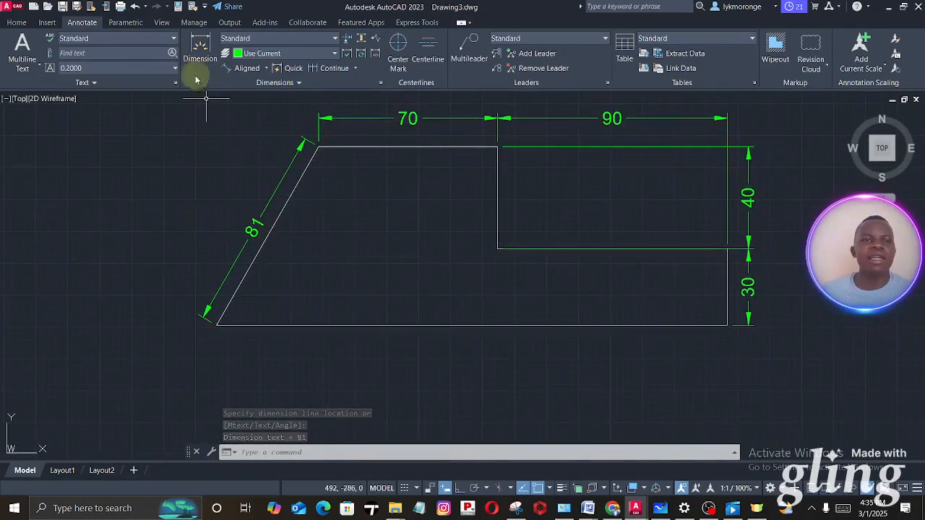
- Dimension the outline's full base edge, placing the dimension line below it, and end the Dimension command
{"action": "left_click", "coordinate": [197, 42]}
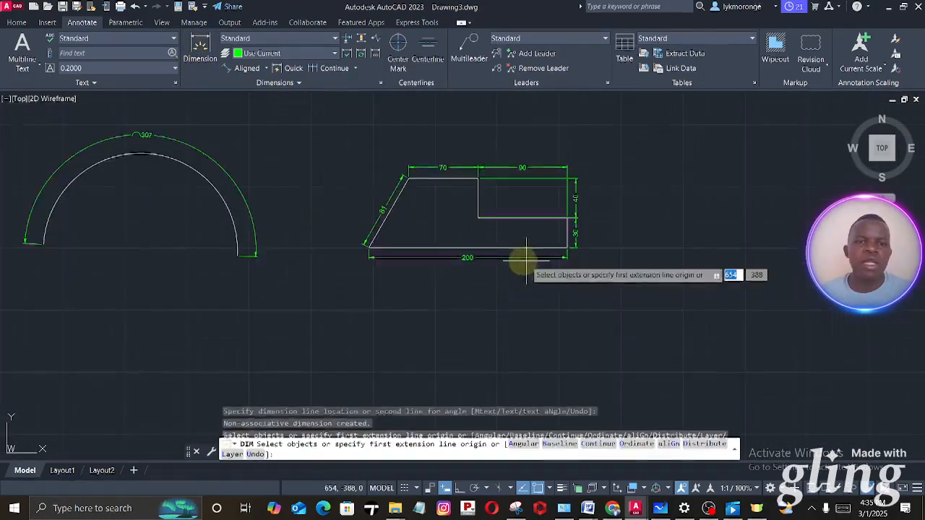
{"action": "scroll", "coordinate": [525, 261], "scroll_direction": "down", "scroll_amount": 6}
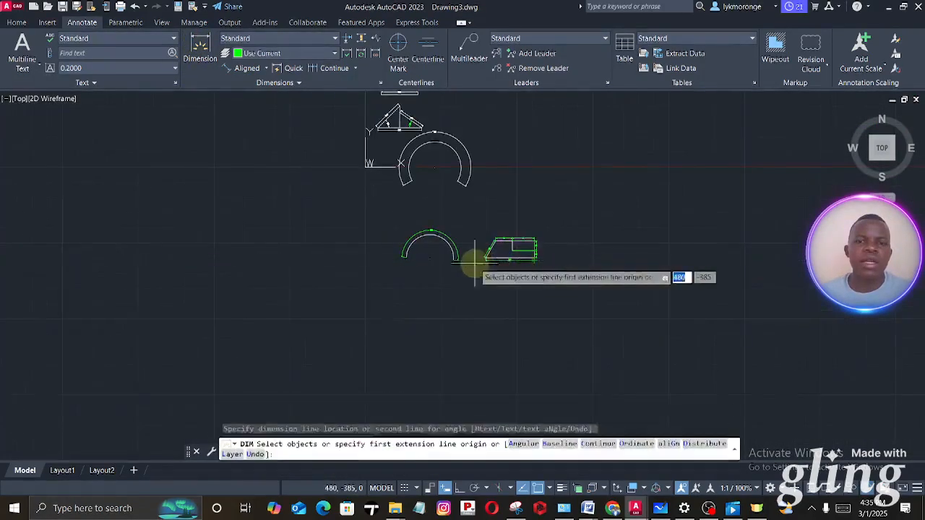
{"action": "scroll", "coordinate": [500, 262], "scroll_direction": "up", "scroll_amount": 4}
{"action": "scroll", "coordinate": [540, 250], "scroll_direction": "up", "scroll_amount": 4}
{"action": "left_click", "coordinate": [541, 250]}
{"action": "scroll", "coordinate": [536, 245], "scroll_direction": "up", "scroll_amount": 3}
{"action": "scroll", "coordinate": [476, 283], "scroll_direction": "down", "scroll_amount": 2}
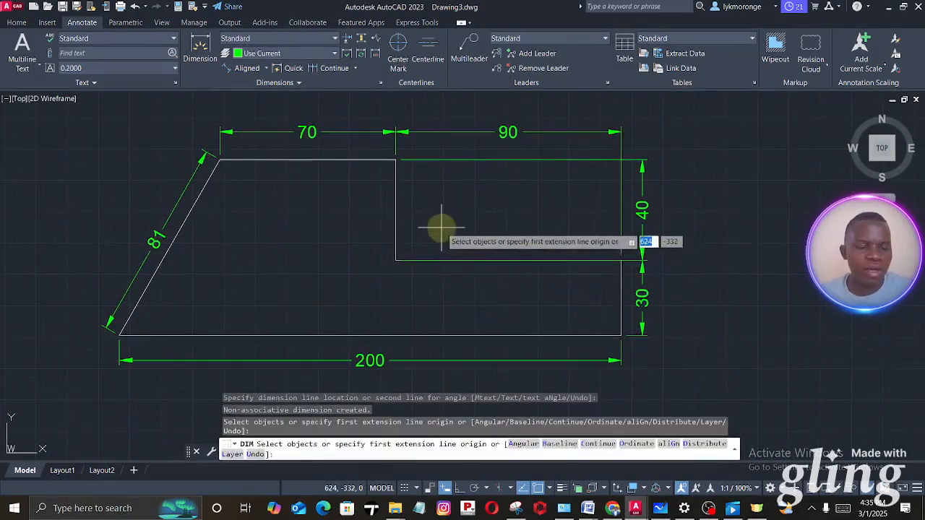
{"action": "key", "text": "Return"}
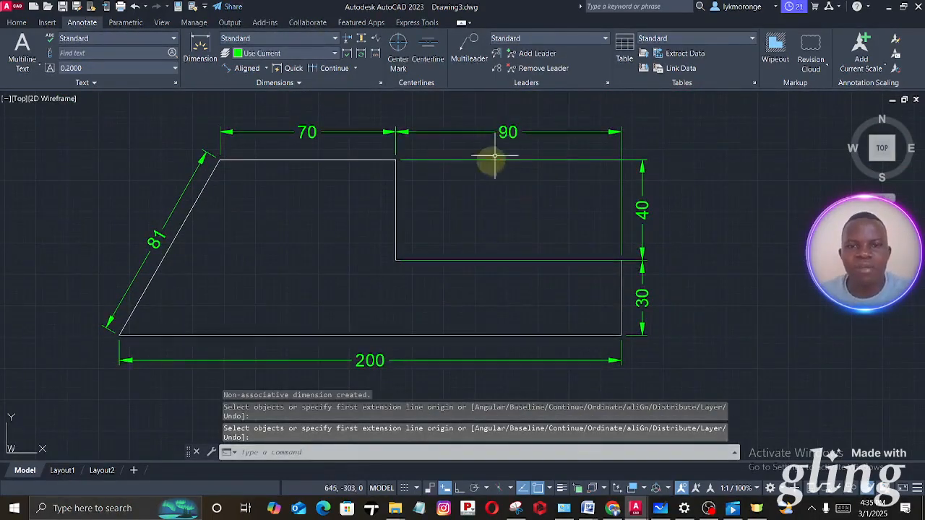
- Stretch both extension line origins of the 40 mm vertical dimension horizontally from the step's corners to just outside the outline's right side
{"action": "left_click", "coordinate": [413, 157]}
{"action": "scroll", "coordinate": [414, 155], "scroll_direction": "up", "scroll_amount": 3}
{"action": "scroll", "coordinate": [413, 155], "scroll_direction": "down", "scroll_amount": 4}
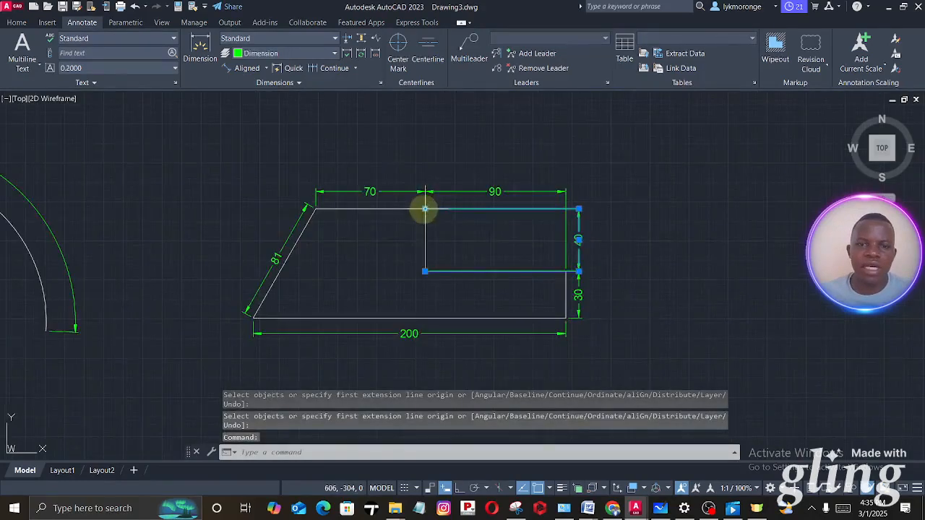
{"action": "left_click", "coordinate": [425, 210]}
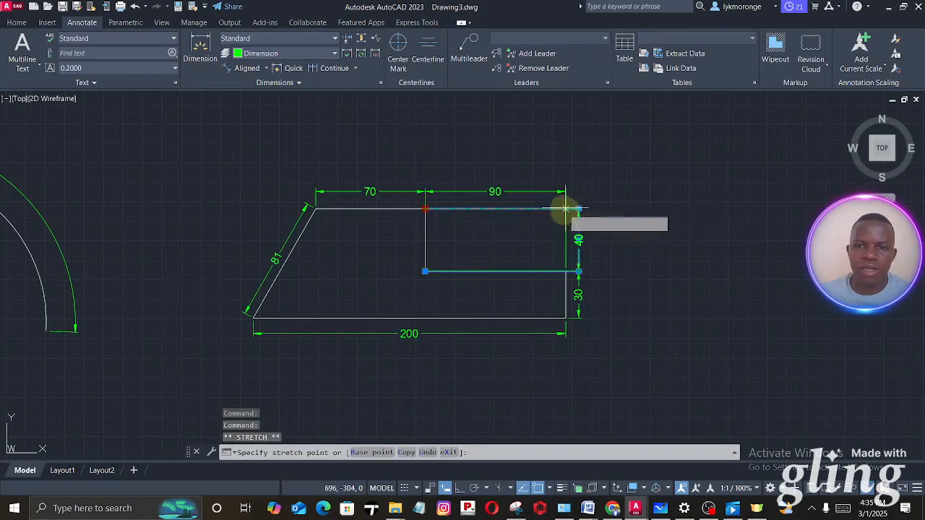
{"action": "scroll", "coordinate": [567, 210], "scroll_direction": "up", "scroll_amount": 2}
{"action": "scroll", "coordinate": [570, 209], "scroll_direction": "up", "scroll_amount": 2}
{"action": "left_click", "coordinate": [571, 208]}
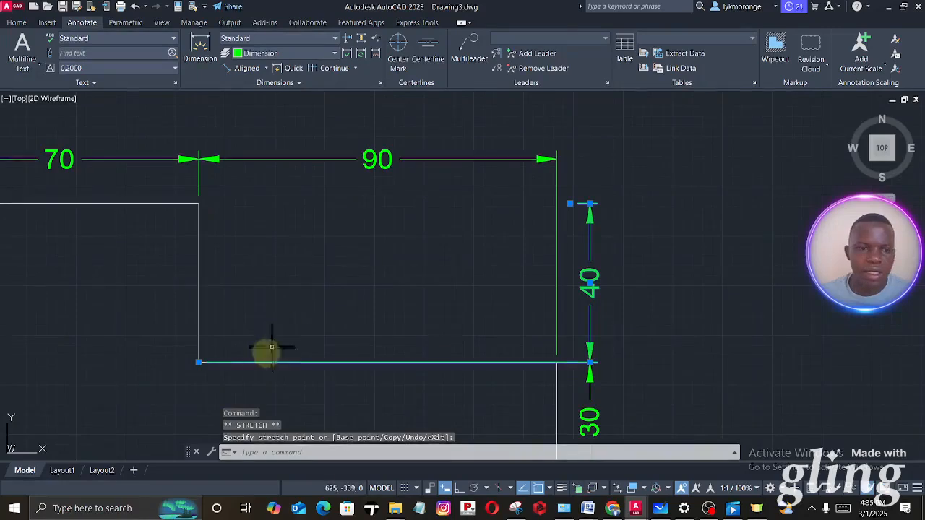
{"action": "left_click", "coordinate": [199, 362]}
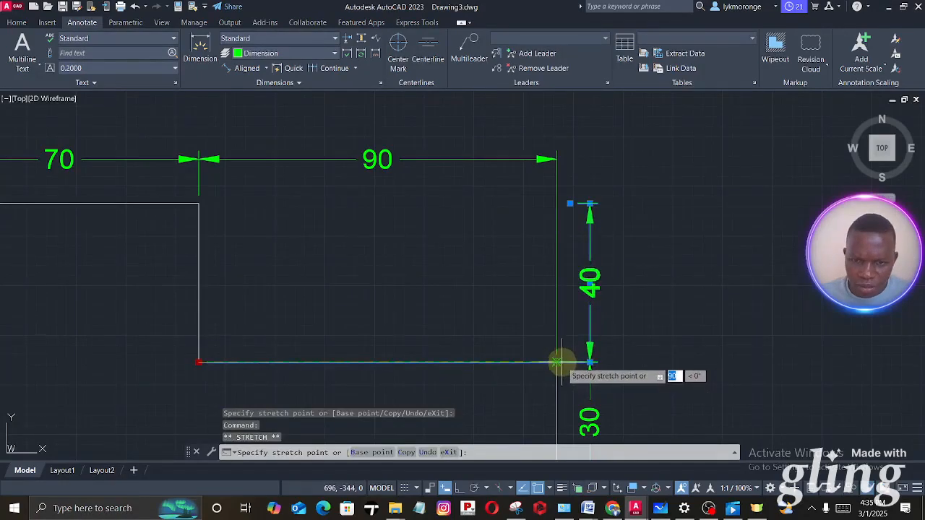
{"action": "left_click", "coordinate": [570, 362]}
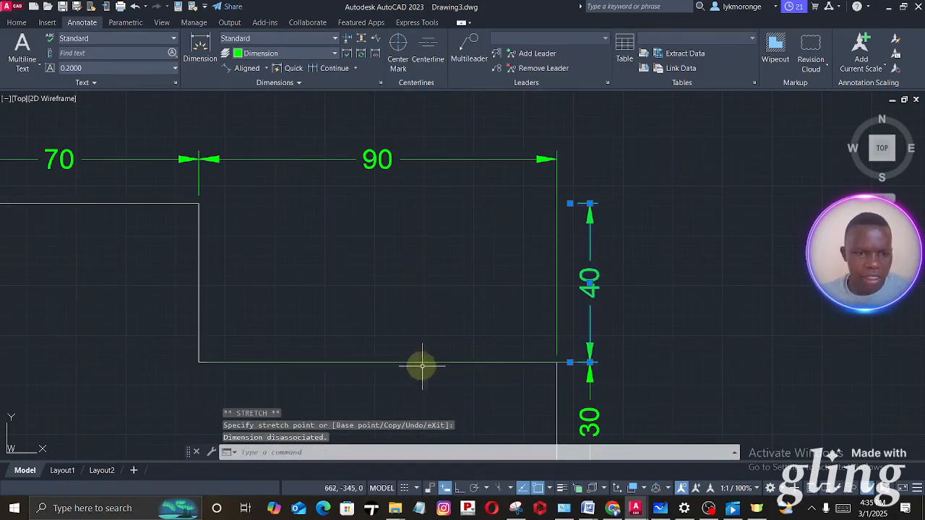
- Stretch the upper extension line origin of the 30 mm vertical dimension from the inner corner to the outline's right side
{"action": "left_click", "coordinate": [417, 362]}
{"action": "left_click", "coordinate": [199, 362]}
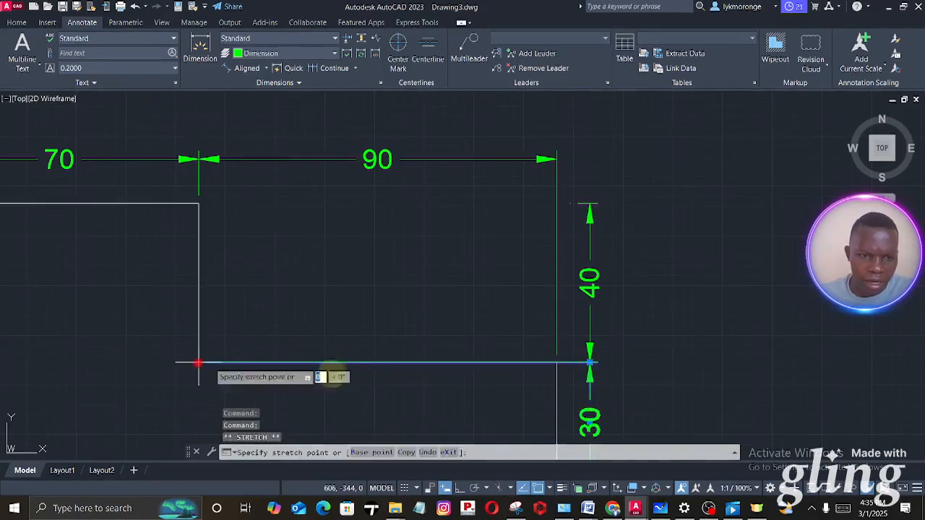
{"action": "key", "text": "Escape"}
{"action": "scroll", "coordinate": [337, 165], "scroll_direction": "down", "scroll_amount": 4}
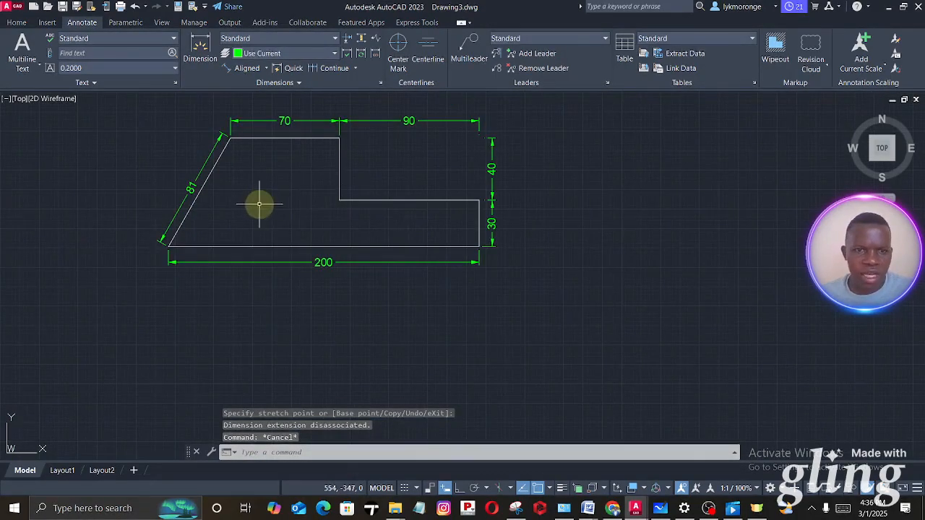
{"action": "scroll", "coordinate": [374, 192], "scroll_direction": "up", "scroll_amount": 4}
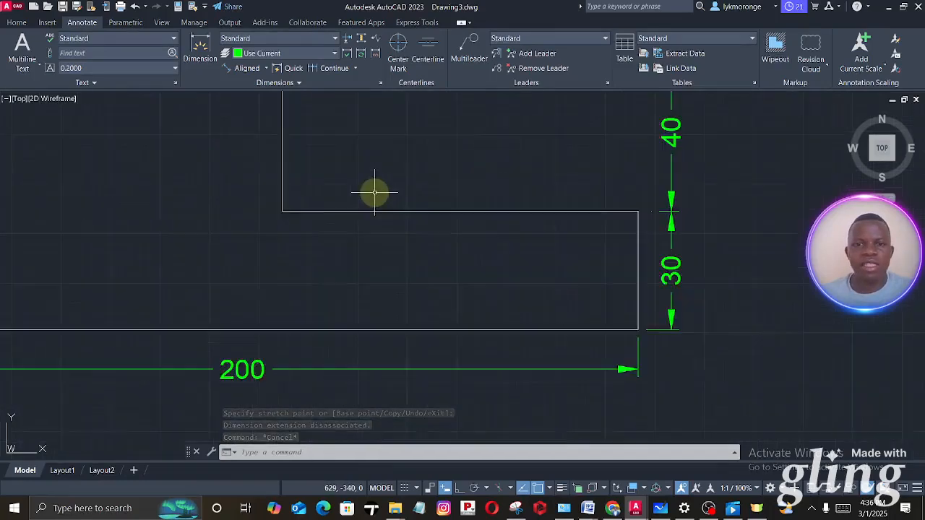
{"action": "scroll", "coordinate": [375, 192], "scroll_direction": "down", "scroll_amount": 5}
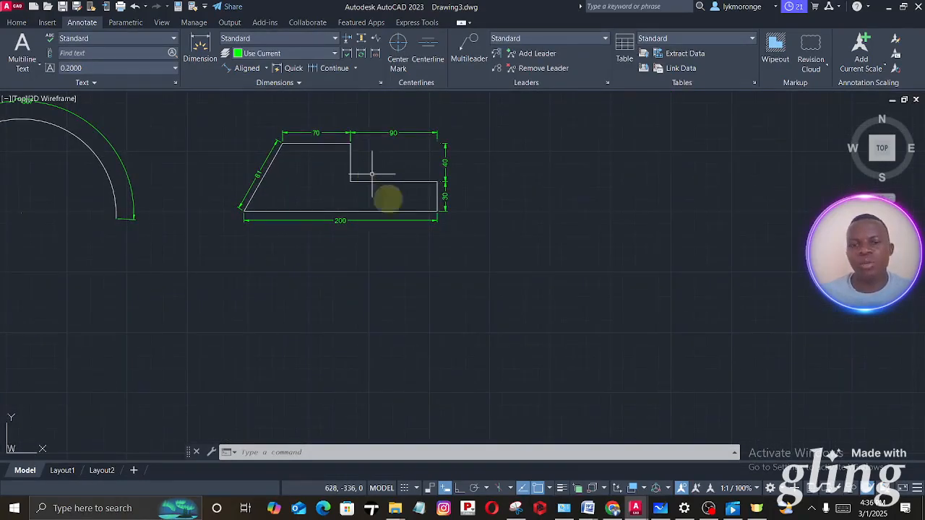
- Examine the diamond-shaped plate on the Microsoft Whiteboard reference sheet, then compare it with the Precision Dimensioning drawing in AutoCAD
{"action": "left_click", "coordinate": [660, 508]}
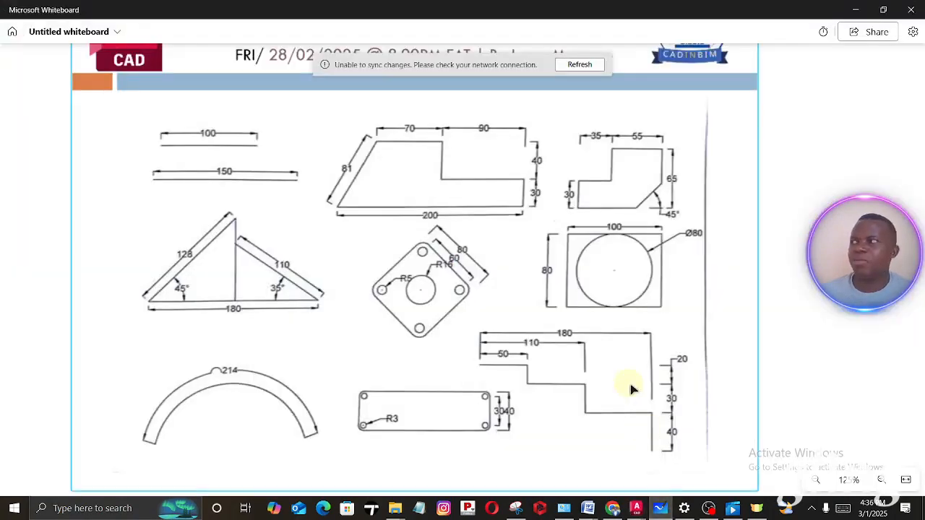
{"action": "scroll", "coordinate": [413, 202], "scroll_direction": "down", "scroll_amount": 2}
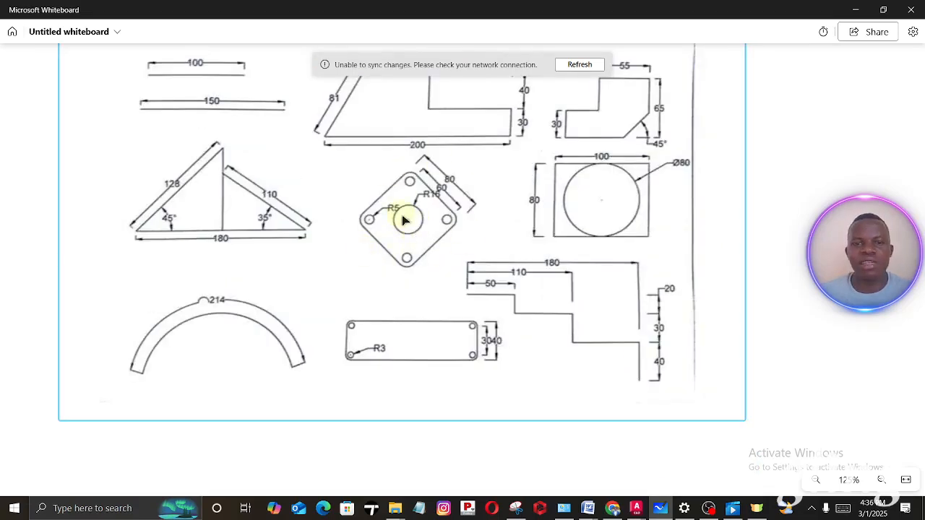
{"action": "scroll", "coordinate": [448, 178], "scroll_direction": "up", "scroll_amount": 4, "text": "ctrl"}
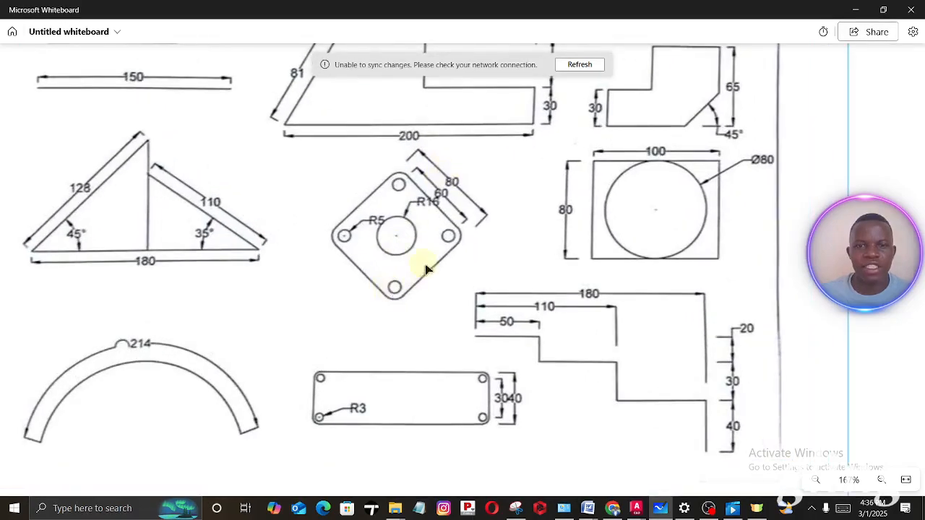
{"action": "mouse_move", "coordinate": [636, 510]}
{"action": "left_click", "coordinate": [607, 461]}
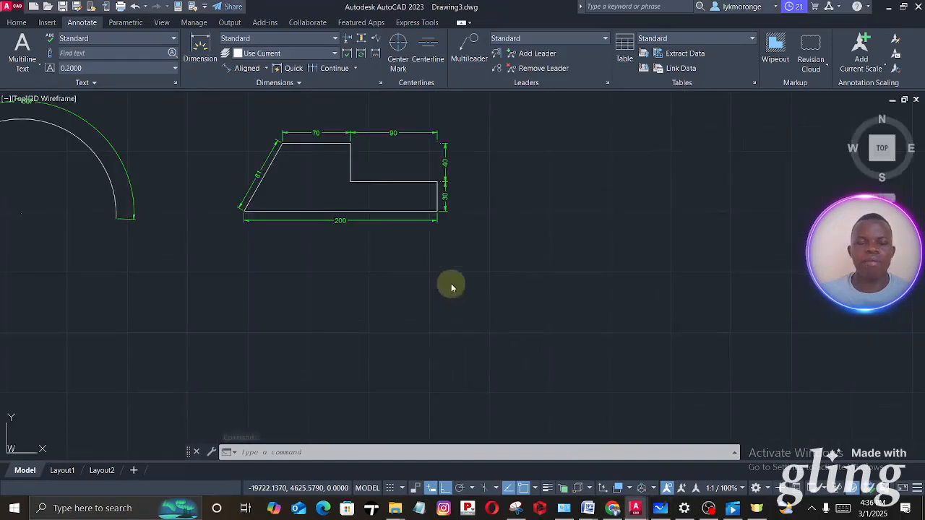
{"action": "mouse_move", "coordinate": [450, 286]}
{"action": "middle_mouse_down"}
{"action": "mouse_move", "coordinate": [453, 260]}
{"action": "mouse_move", "coordinate": [335, 293]}
{"action": "middle_mouse_up"}
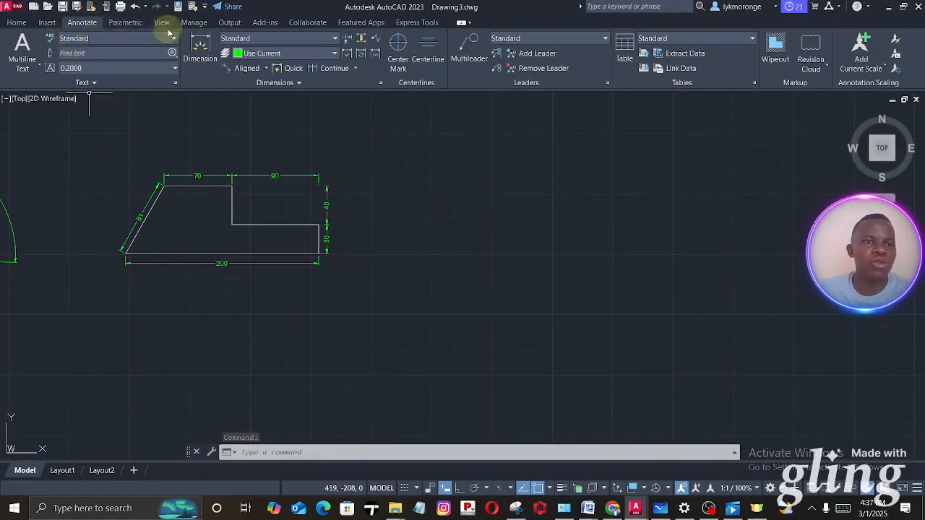
{"action": "left_click", "coordinate": [17, 23]}
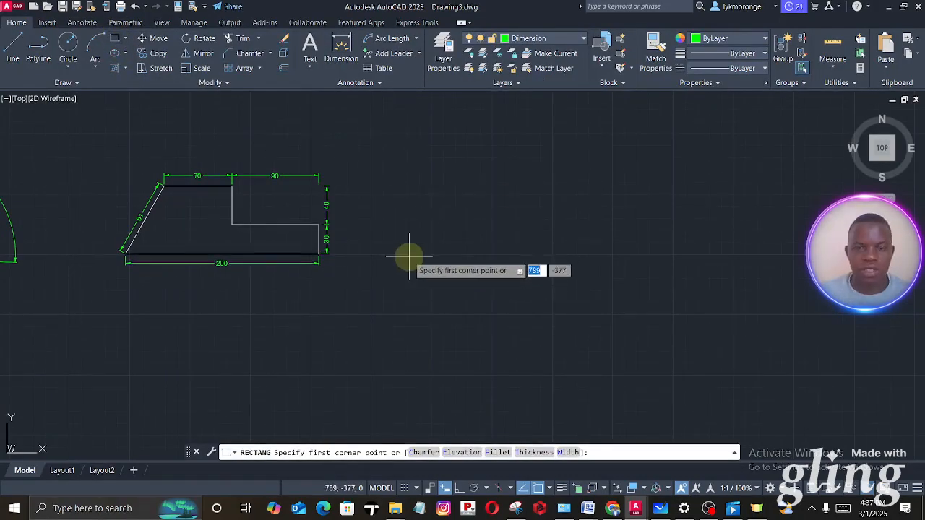
{"action": "left_click", "coordinate": [482, 230]}
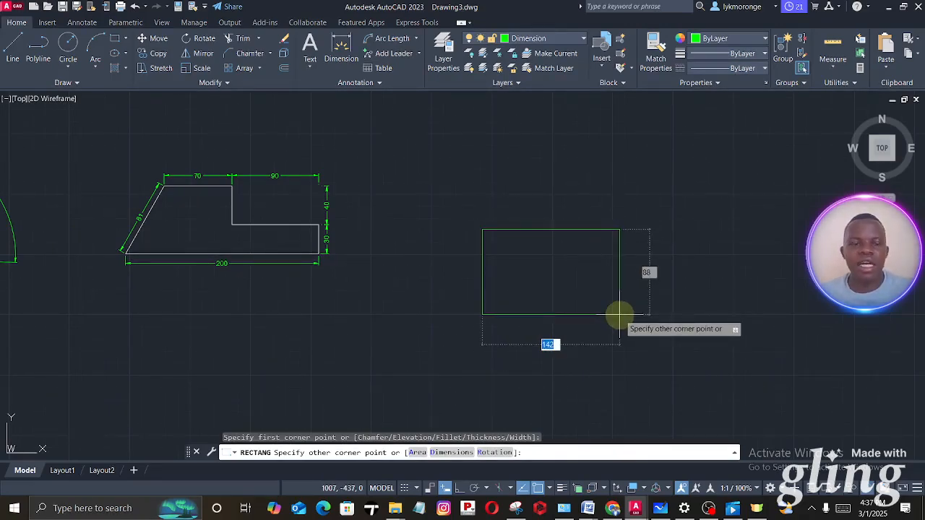
{"action": "key", "text": "Escape"}
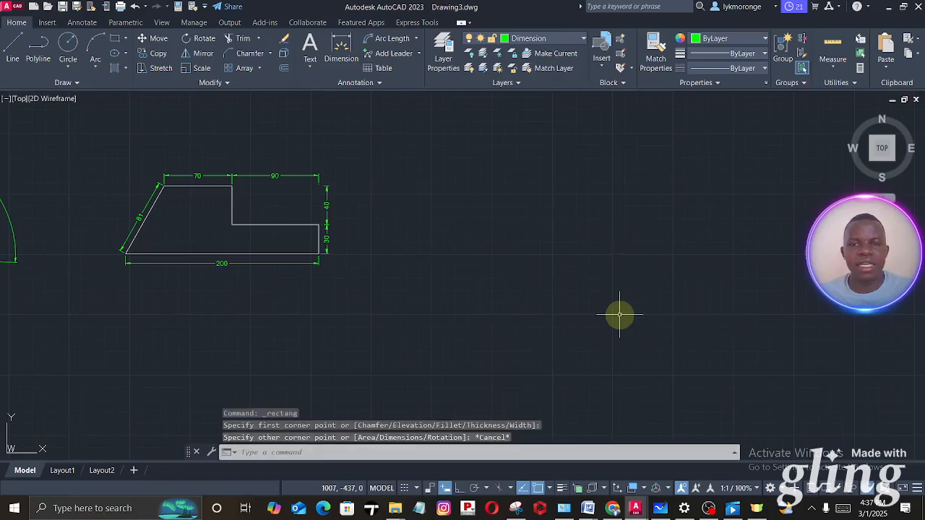
- Make Line the current layer and draw an 80 by 80 mm rectangle in the empty space beside the stepped outline
{"action": "left_click", "coordinate": [544, 42]}
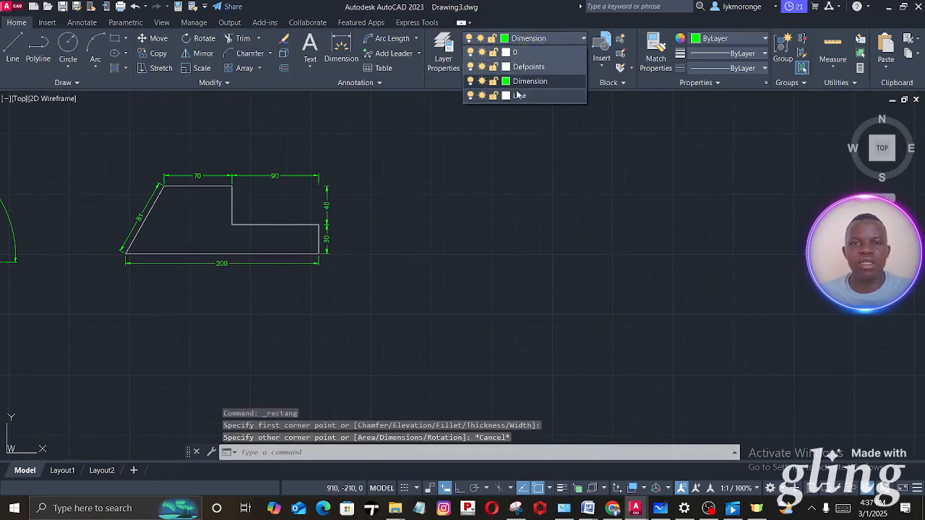
{"action": "left_click", "coordinate": [480, 88]}
{"action": "left_click", "coordinate": [114, 38]}
{"action": "left_click", "coordinate": [440, 263]}
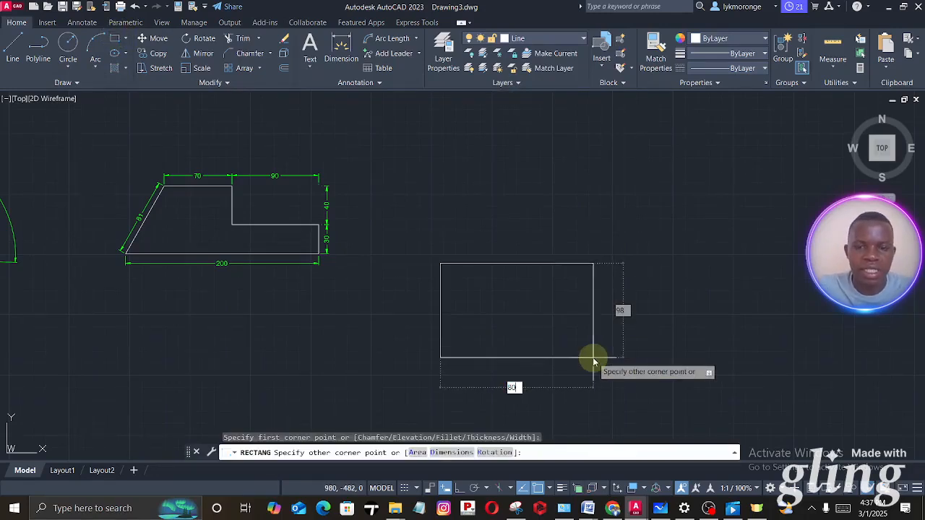
{"action": "type", "text": "80"}
{"action": "key", "text": "Tab"}
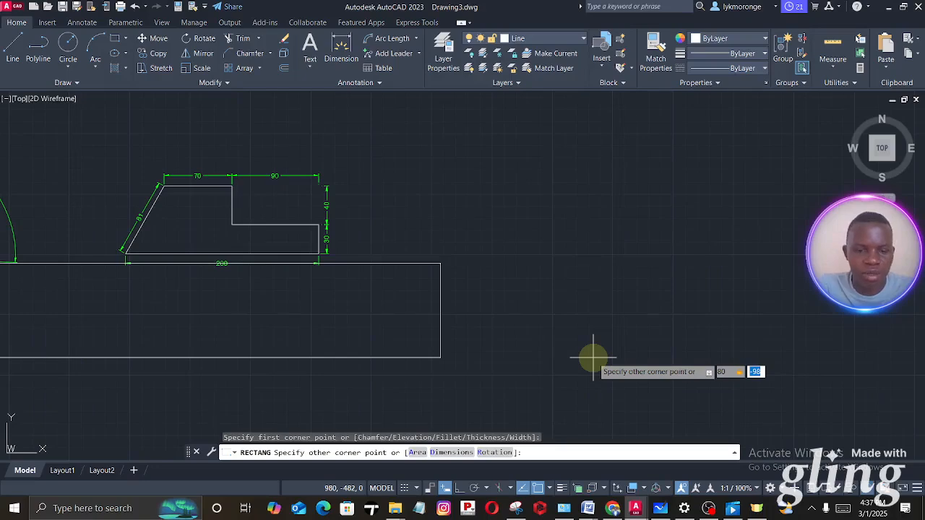
{"action": "key", "text": "Return"}
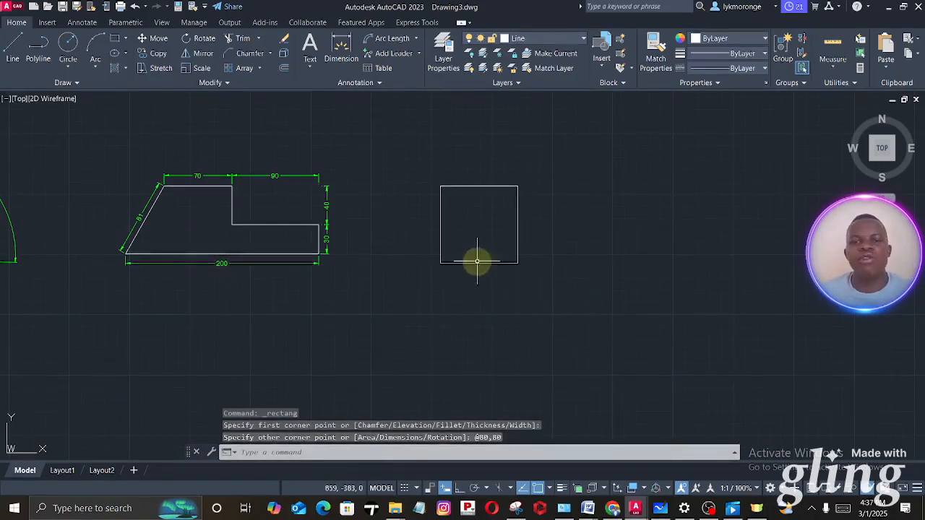
- Switch to Microsoft Whiteboard and examine the hole radii and spacing dimensions of the diamond-shaped plate
{"action": "left_click", "coordinate": [660, 508]}
{"action": "scroll", "coordinate": [416, 177], "scroll_direction": "up", "scroll_amount": 3, "text": "ctrl"}
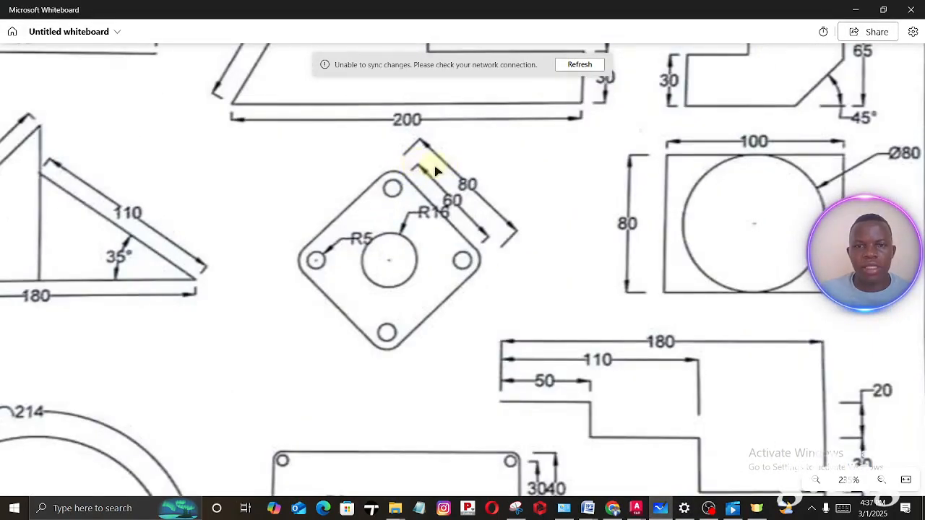
{"action": "scroll", "coordinate": [455, 189], "scroll_direction": "up", "scroll_amount": 3, "text": "ctrl"}
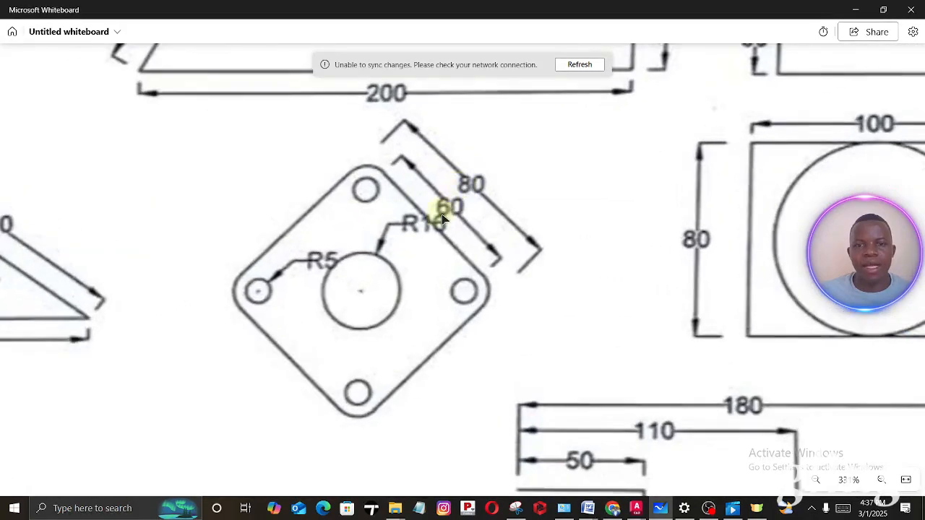
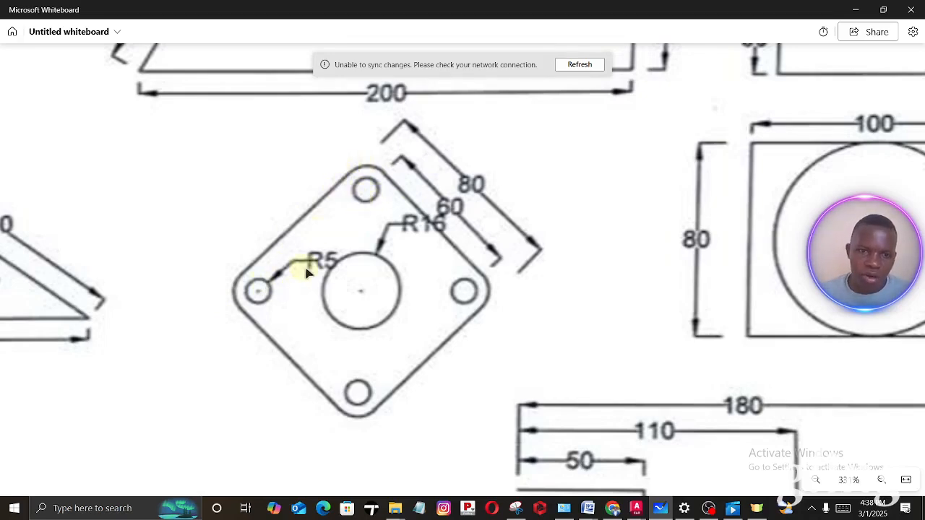
- Re-examine the hole radii of the diamond-shaped plate on the reference sheet, then return to the AutoCAD drawing
{"action": "scroll", "coordinate": [370, 287], "scroll_direction": "up", "scroll_amount": 1}
{"action": "scroll", "coordinate": [392, 262], "scroll_direction": "down", "scroll_amount": 1}
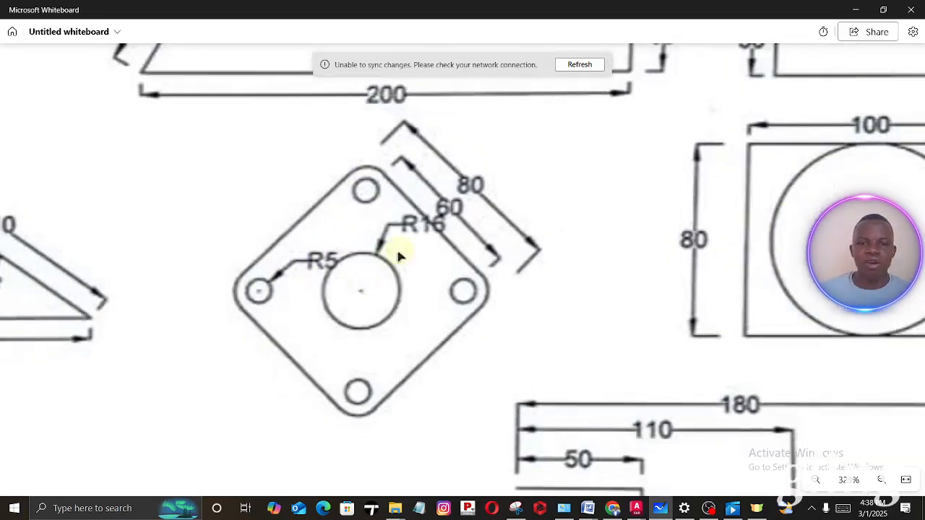
{"action": "scroll", "coordinate": [431, 236], "scroll_direction": "up", "scroll_amount": 3}
{"action": "scroll", "coordinate": [431, 235], "scroll_direction": "down", "scroll_amount": 3}
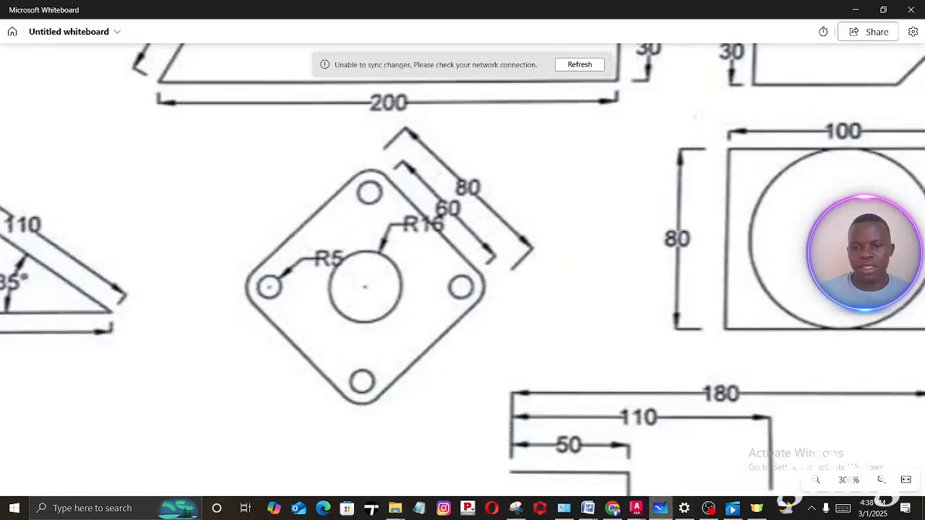
{"action": "left_click", "coordinate": [636, 508]}
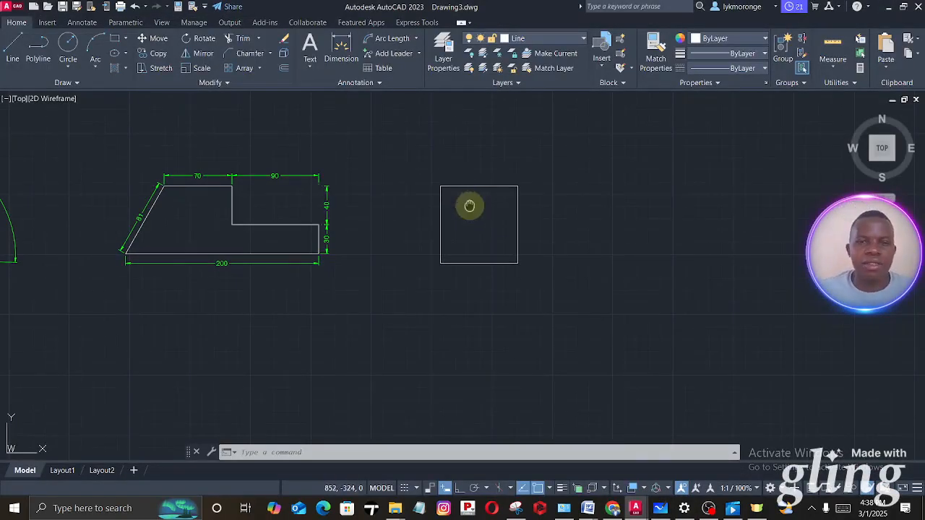
- Offset the 80 by 80 mm square inward by 10 mm
{"action": "middle_click_drag", "start_coordinate": [469, 206], "coordinate": [463, 206]}
{"action": "left_click", "coordinate": [554, 304]}
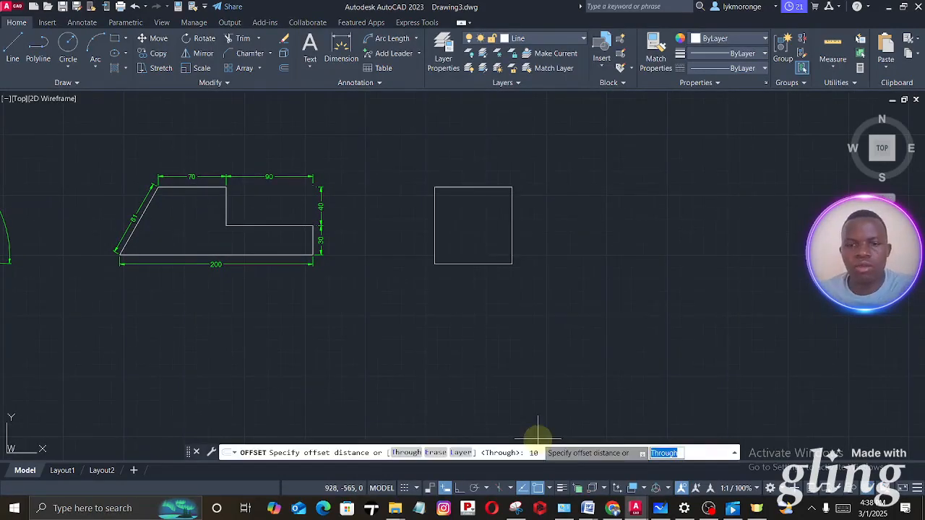
{"action": "key", "text": "Return"}
{"action": "left_click", "coordinate": [511, 261]}
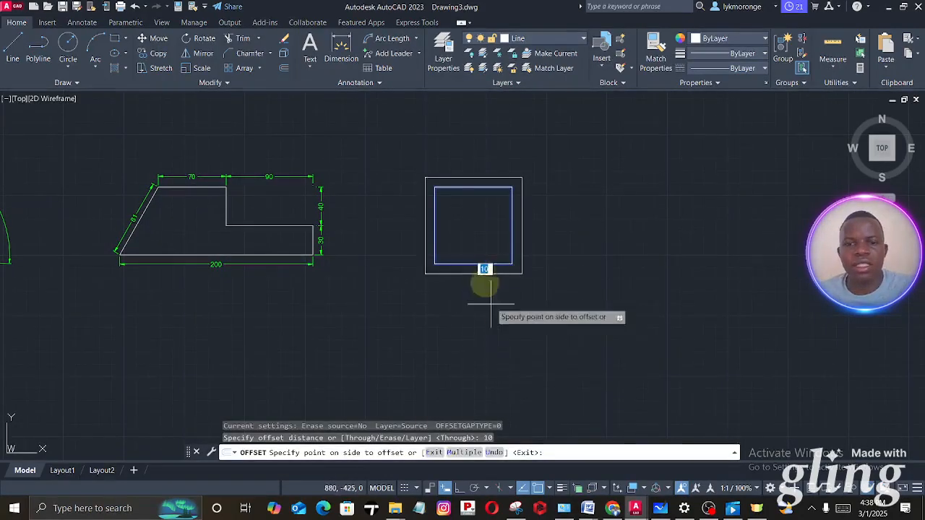
{"action": "left_click", "coordinate": [472, 225]}
{"action": "key", "text": "Escape"}
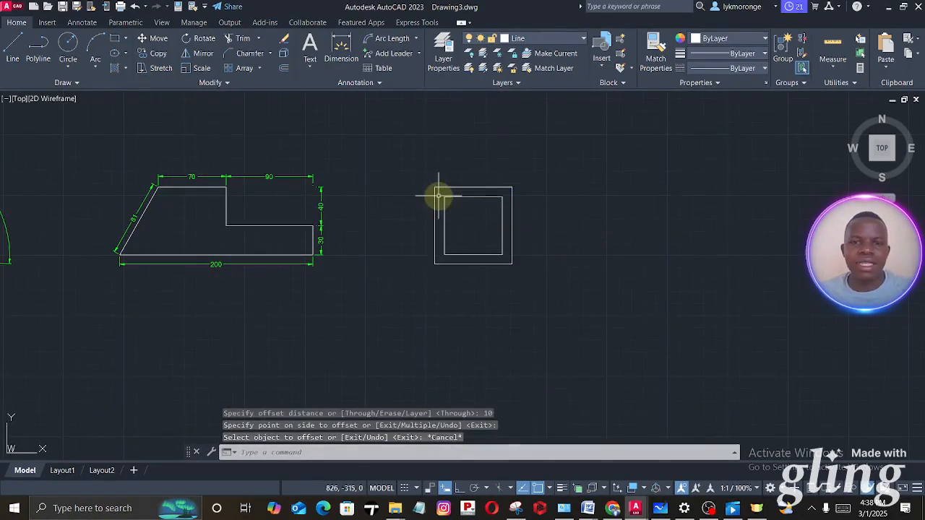
- Fillet the upper-left corner of the outer square with a 10 mm radius
{"action": "scroll", "coordinate": [439, 195], "scroll_direction": "up", "scroll_amount": 4}
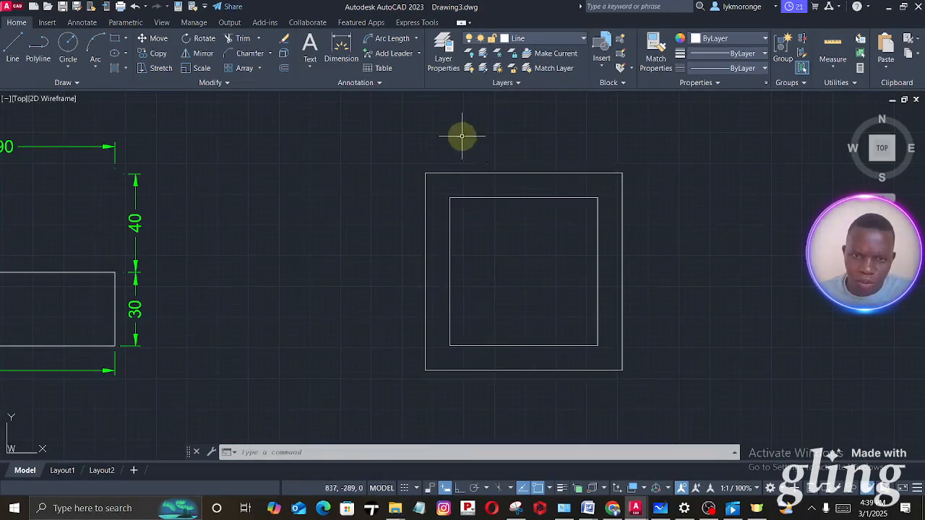
{"action": "scroll", "coordinate": [438, 172], "scroll_direction": "up", "scroll_amount": 6}
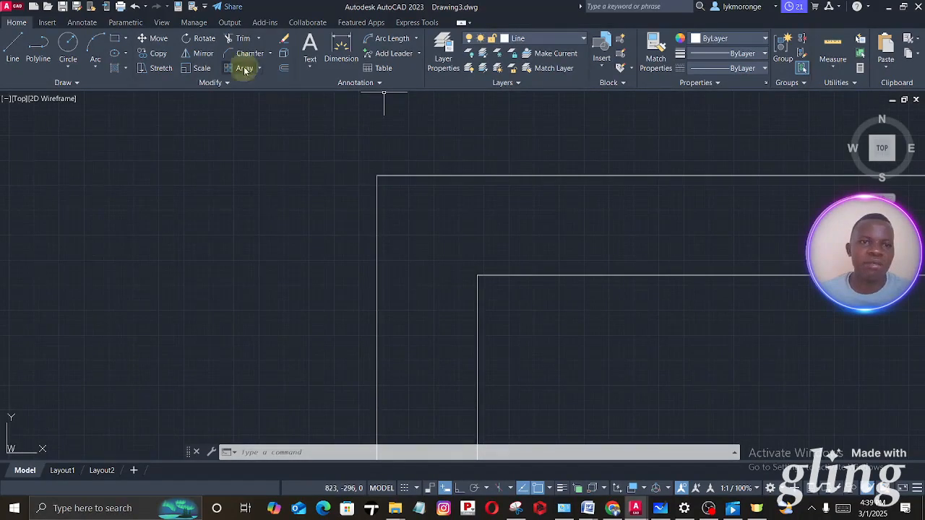
{"action": "left_click", "coordinate": [272, 56]}
{"action": "left_click", "coordinate": [253, 70]}
{"action": "type", "text": "10"}
{"action": "key", "text": "Return"}
{"action": "left_click", "coordinate": [440, 176]}
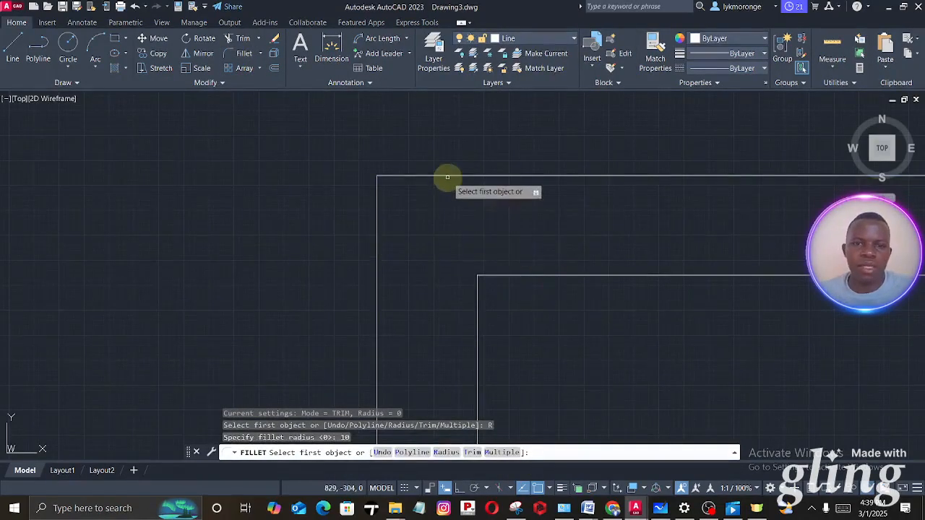
{"action": "left_click", "coordinate": [447, 176]}
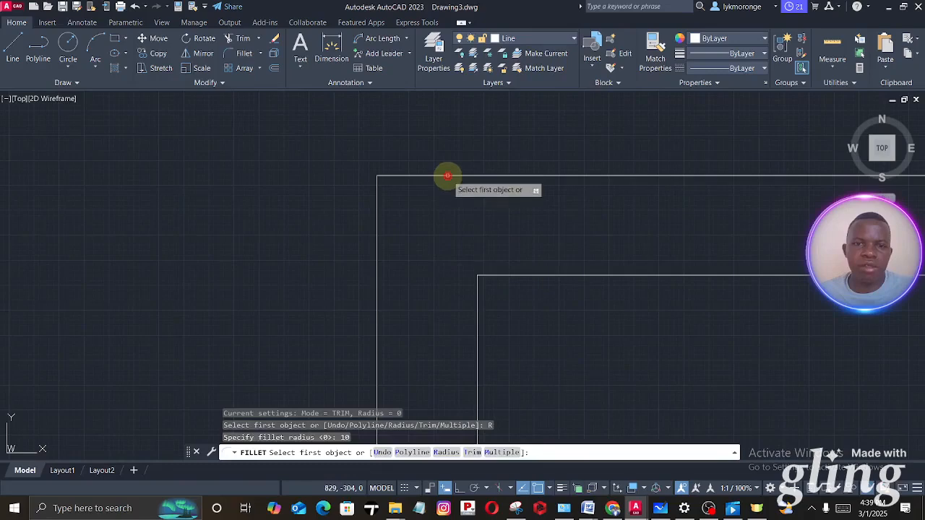
{"action": "left_click", "coordinate": [378, 253]}
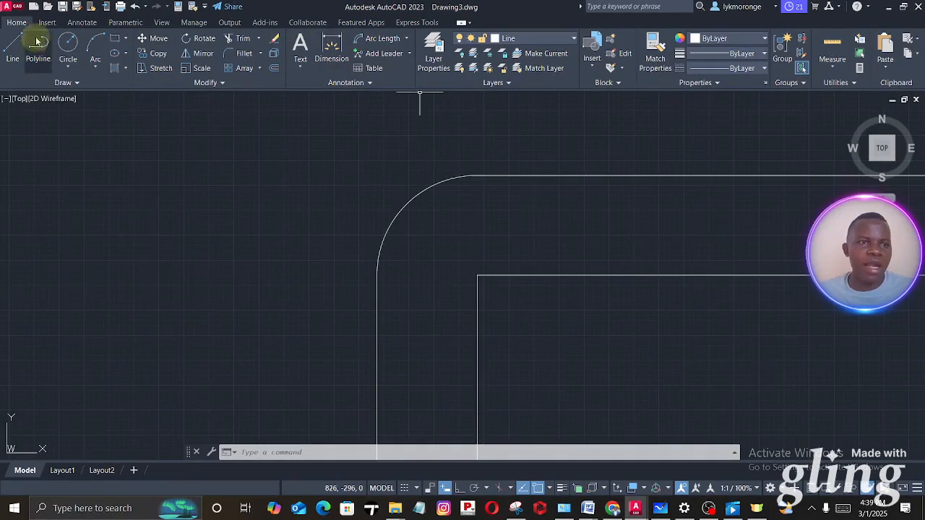
- Make Dimension the current layer and, with Ortho on, draw a vertical line from the inner square's upper-left corner up past the outer edge
{"action": "left_click", "coordinate": [528, 38]}
{"action": "left_click", "coordinate": [519, 81]}
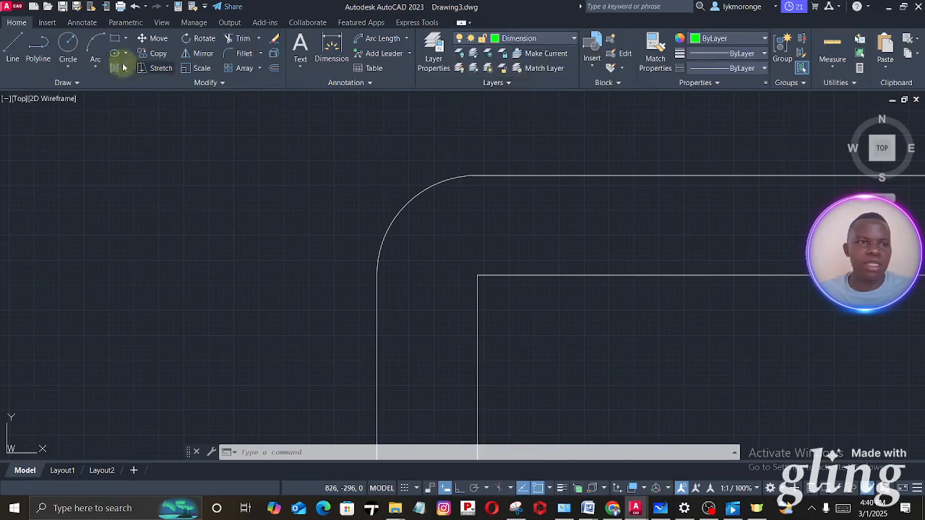
{"action": "left_click", "coordinate": [18, 45]}
{"action": "left_click", "coordinate": [477, 275]}
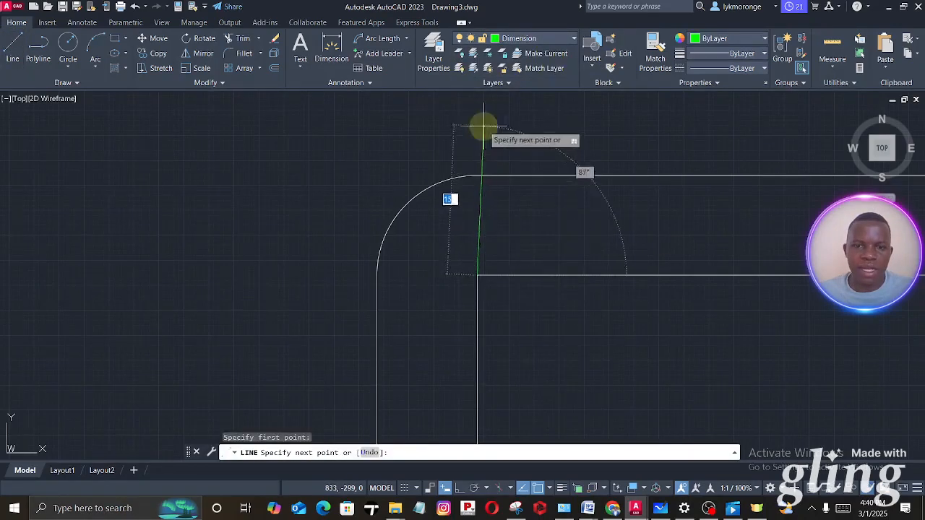
{"action": "left_click", "coordinate": [445, 488]}
{"action": "left_click", "coordinate": [487, 136]}
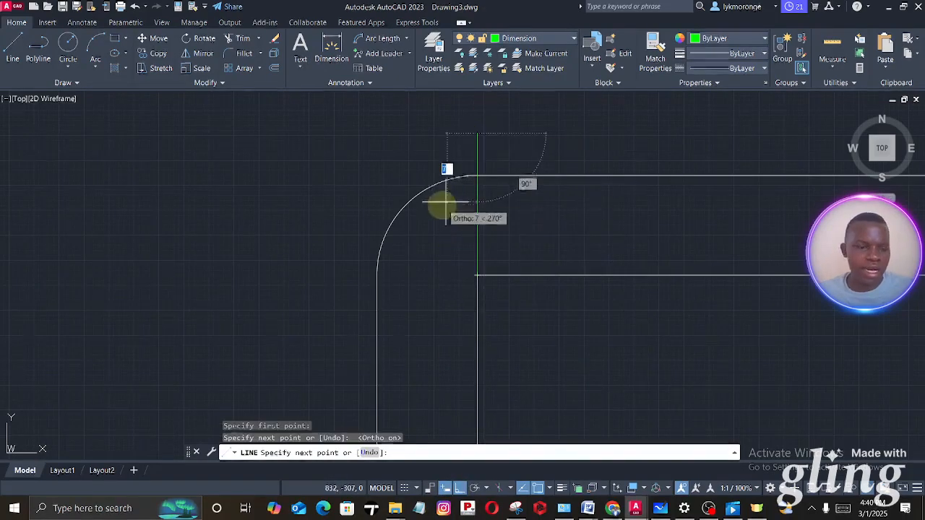
{"action": "key", "text": "Escape"}
- Draw a horizontal line from the inner square's upper-left corner leftward past the outer square's edge
{"action": "right_click", "coordinate": [500, 242]}
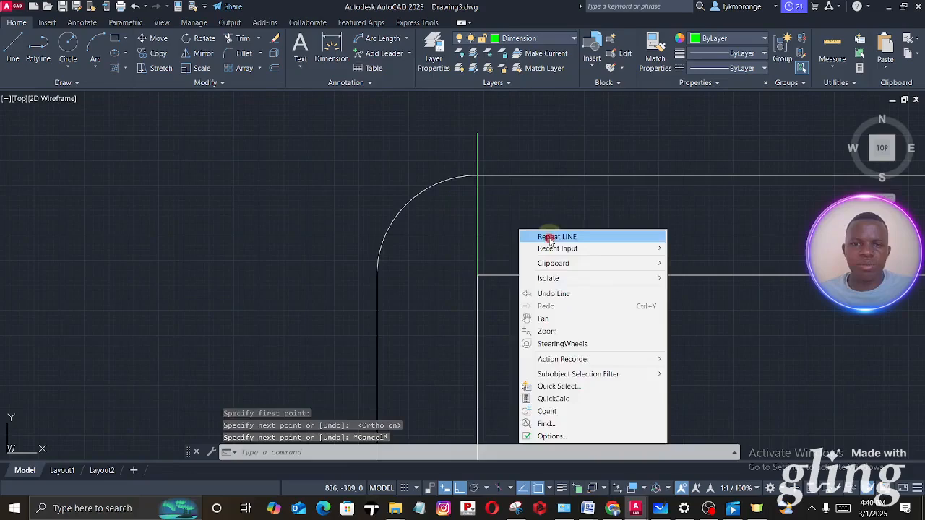
{"action": "left_click", "coordinate": [520, 237]}
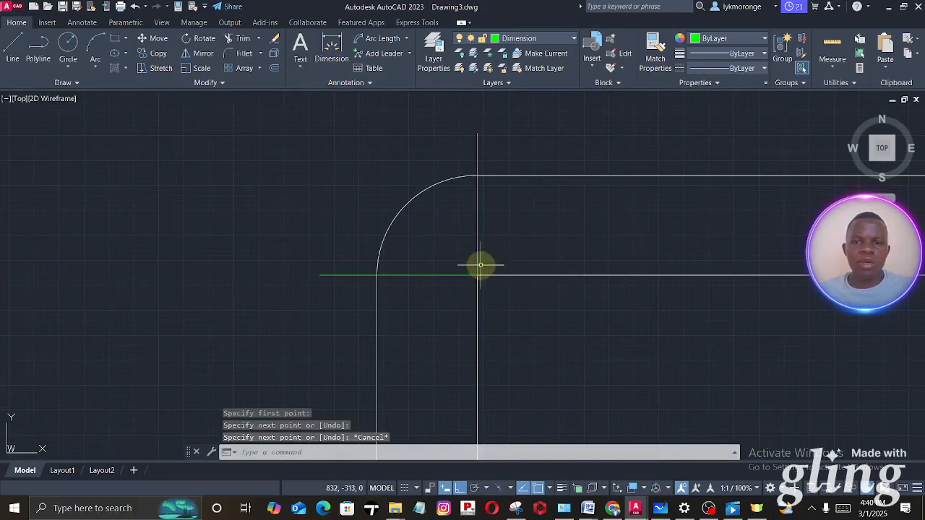
{"action": "scroll", "coordinate": [480, 265], "scroll_direction": "down", "scroll_amount": 10}
{"action": "scroll", "coordinate": [480, 265], "scroll_direction": "up", "scroll_amount": 2}
{"action": "scroll", "coordinate": [481, 274], "scroll_direction": "up", "scroll_amount": 4}
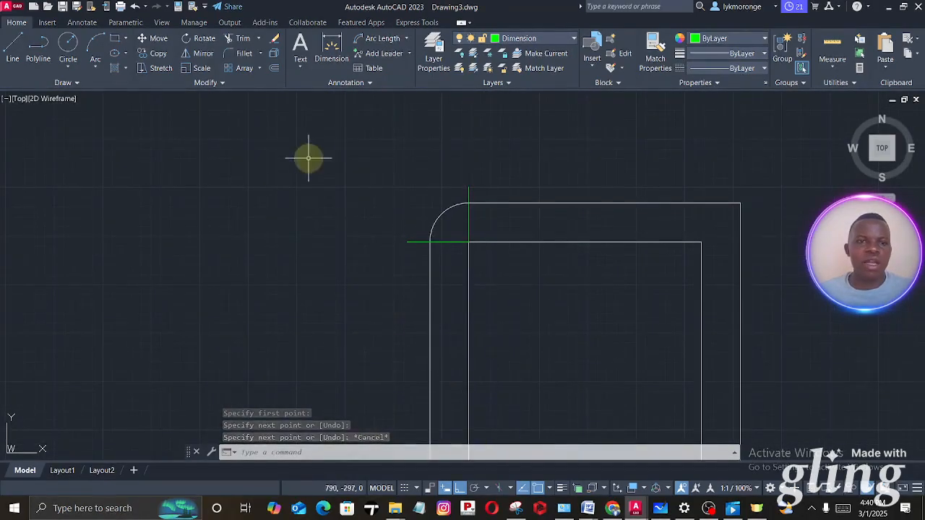
- Draw a circle of radius 5 mm centred on the inner square's upper-left corner
{"action": "left_click", "coordinate": [68, 45]}
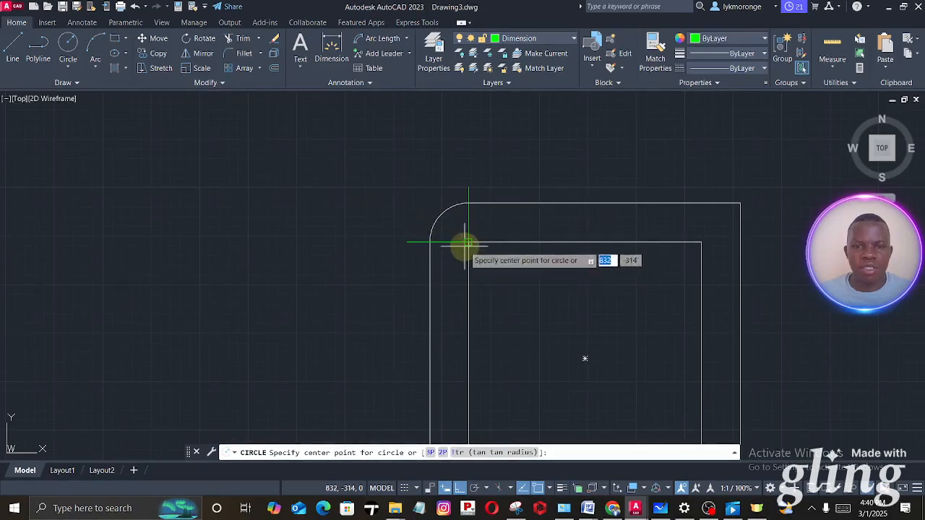
{"action": "scroll", "coordinate": [468, 242], "scroll_direction": "up", "scroll_amount": 3}
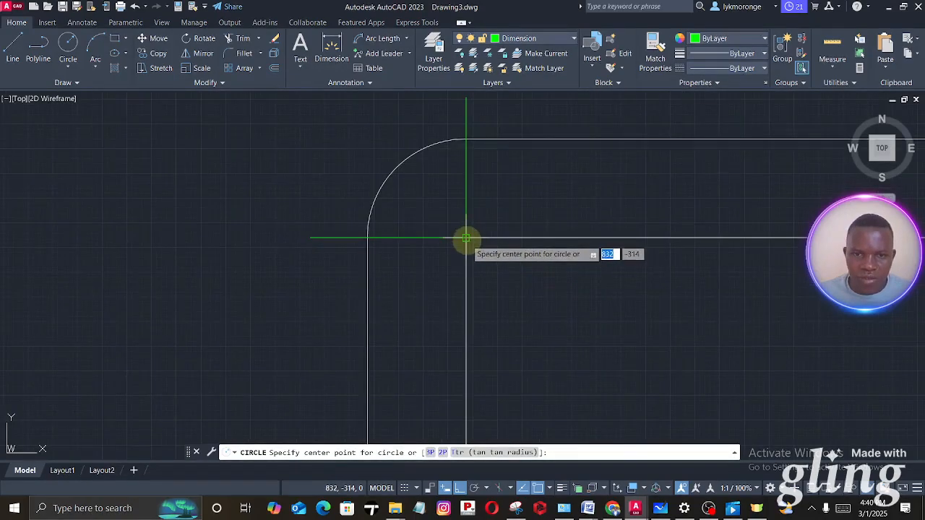
{"action": "left_click", "coordinate": [466, 237]}
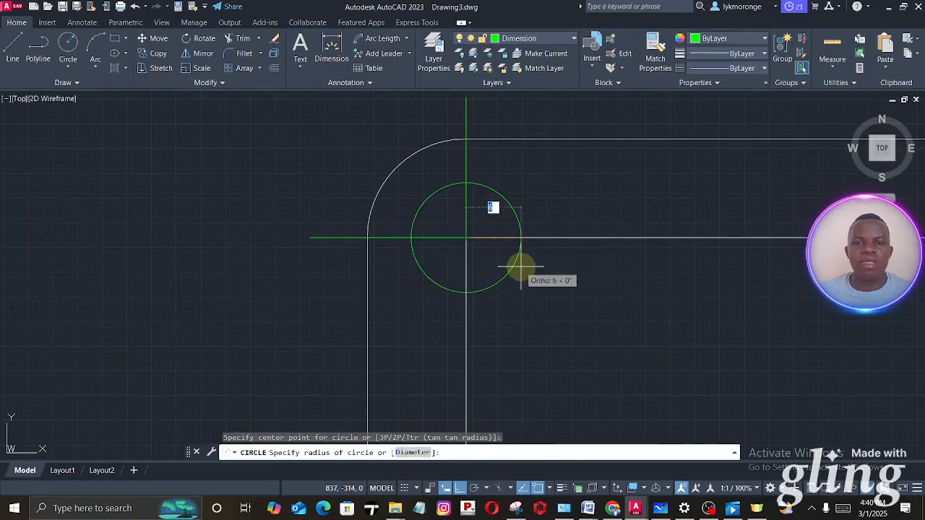
{"action": "type", "text": "5"}
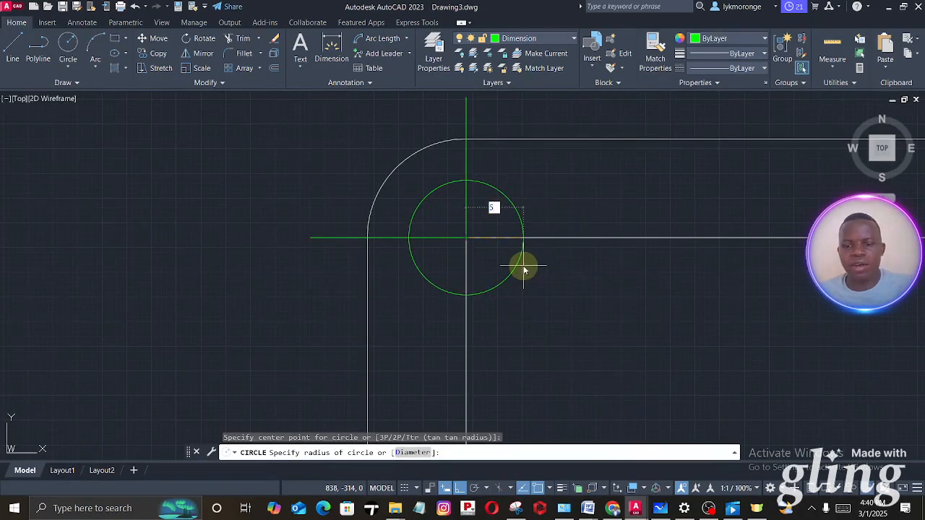
{"action": "key", "text": "Return"}
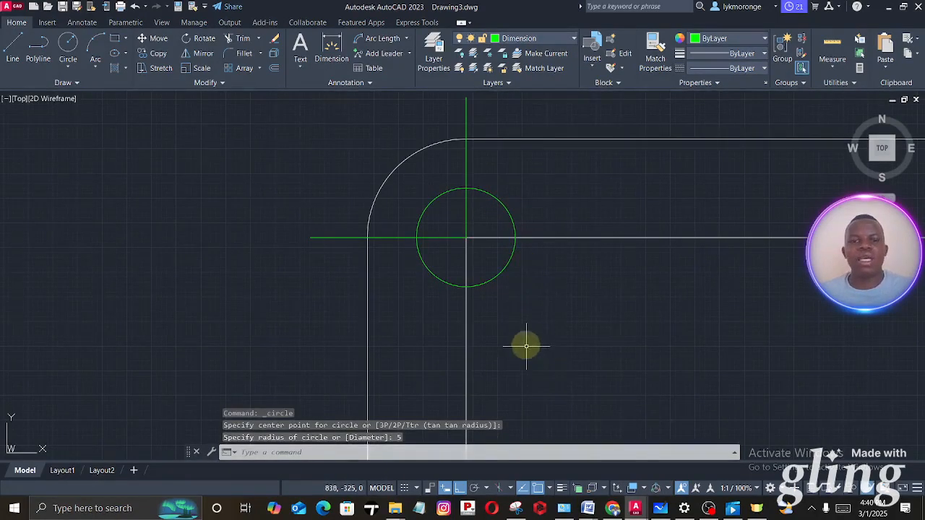
- Move the new corner circle to the Line layer
{"action": "scroll", "coordinate": [528, 340], "scroll_direction": "down", "scroll_amount": 4}
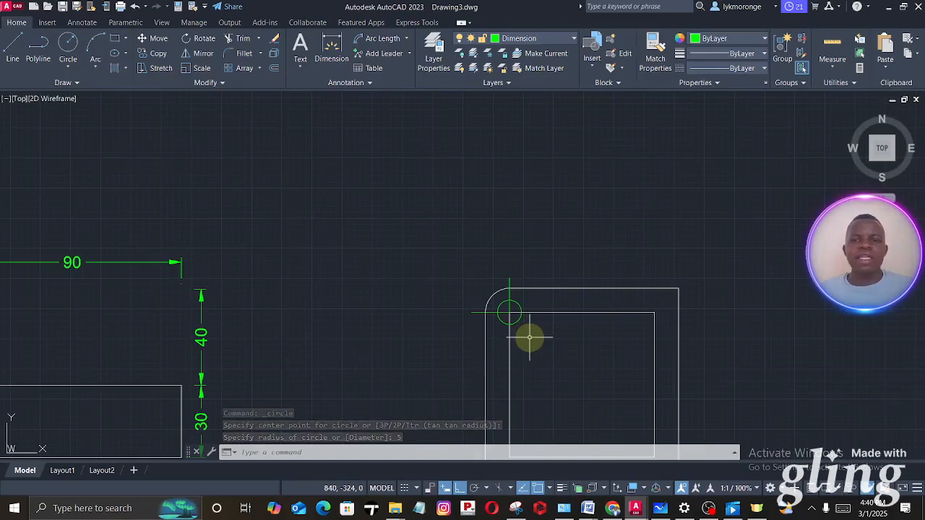
{"action": "scroll", "coordinate": [527, 329], "scroll_direction": "up", "scroll_amount": 2}
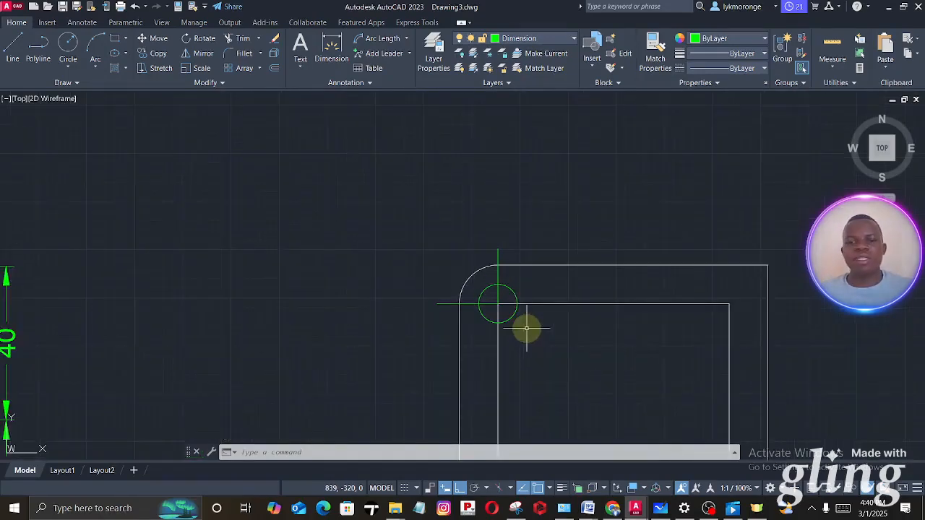
{"action": "left_click", "coordinate": [513, 322]}
{"action": "left_click", "coordinate": [553, 38]}
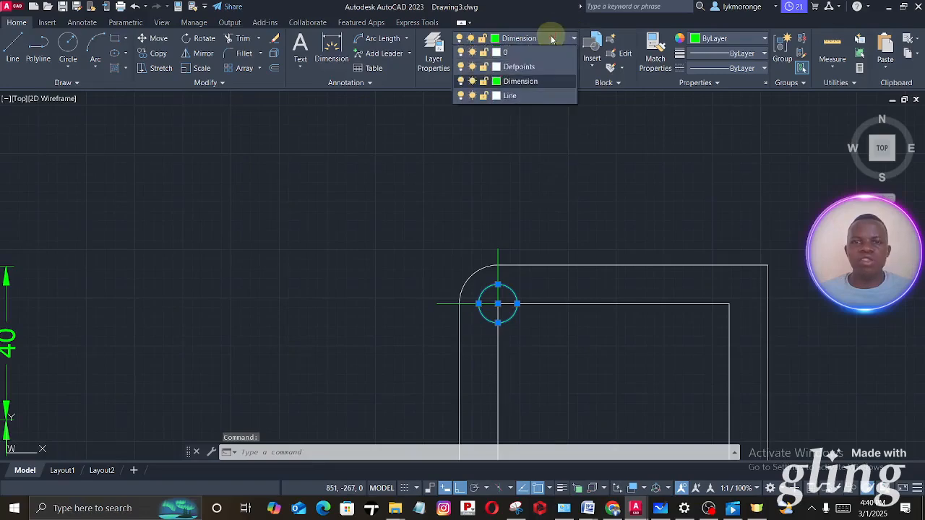
{"action": "left_click", "coordinate": [510, 95]}
{"action": "key", "text": "Escape"}
- Switch to Microsoft Whiteboard to check the plate's corner holes, then return to Drawing3.dwg in AutoCAD
{"action": "scroll", "coordinate": [502, 250], "scroll_direction": "up", "scroll_amount": 2}
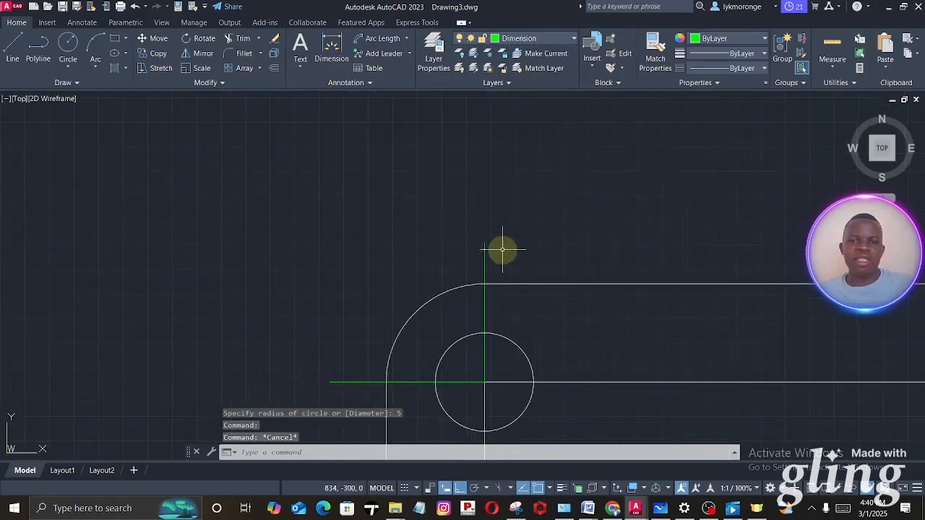
{"action": "middle_click_drag", "start_coordinate": [502, 254], "coordinate": [437, 68]}
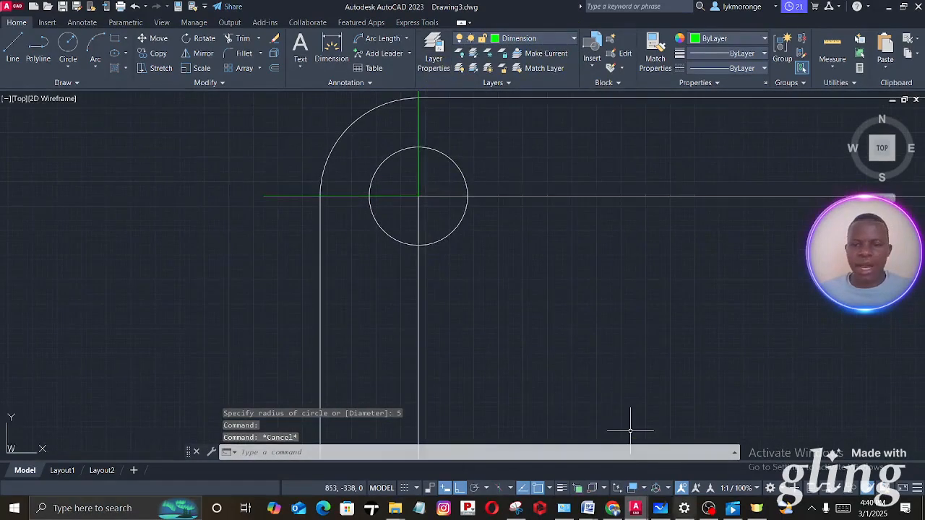
{"action": "left_click", "coordinate": [661, 508]}
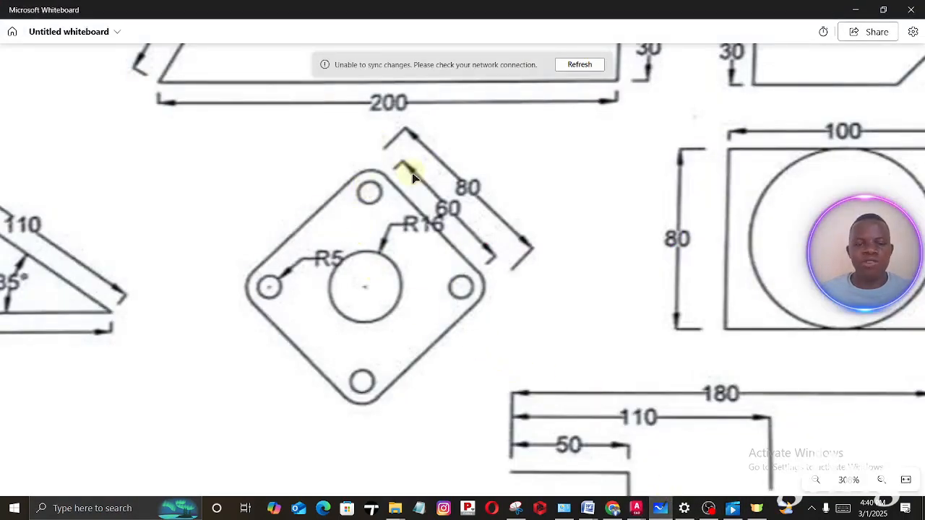
{"action": "left_click", "coordinate": [590, 510]}
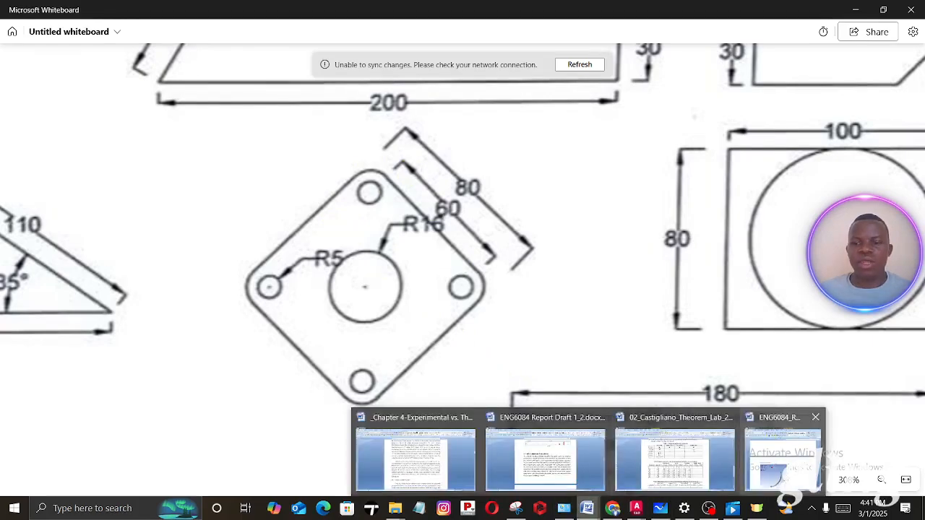
{"action": "mouse_move", "coordinate": [636, 508]}
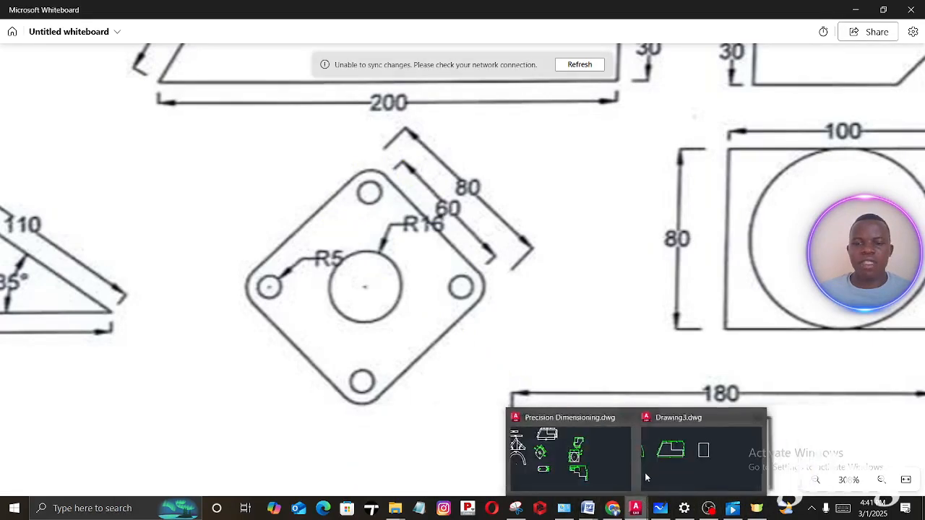
{"action": "left_click", "coordinate": [643, 460]}
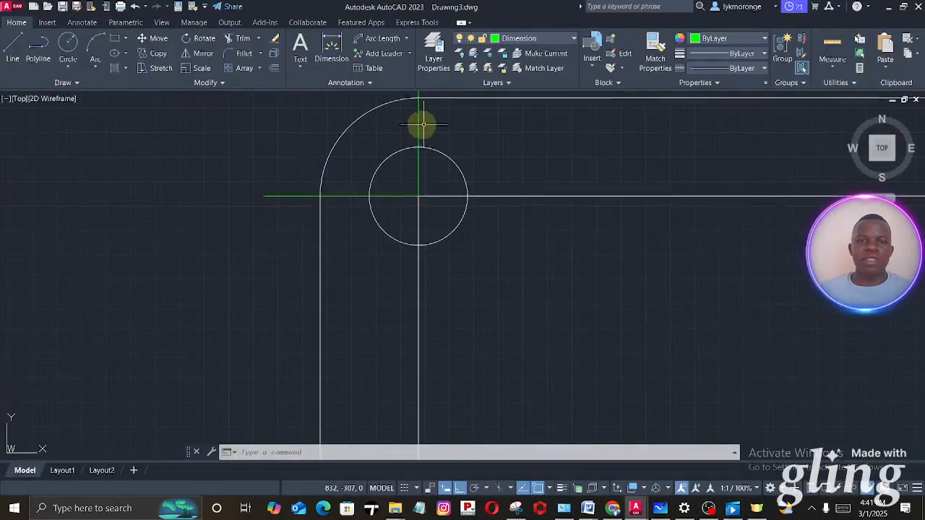
- Erase the green vertical and horizontal lines that meet at the corner circle's centre
{"action": "left_click", "coordinate": [419, 123]}
{"action": "left_click", "coordinate": [346, 196]}
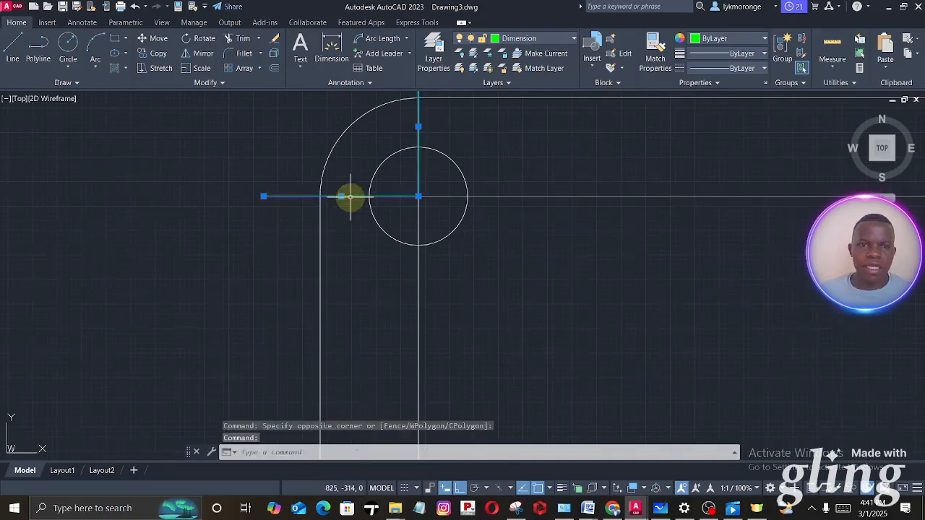
{"action": "right_click", "coordinate": [348, 196]}
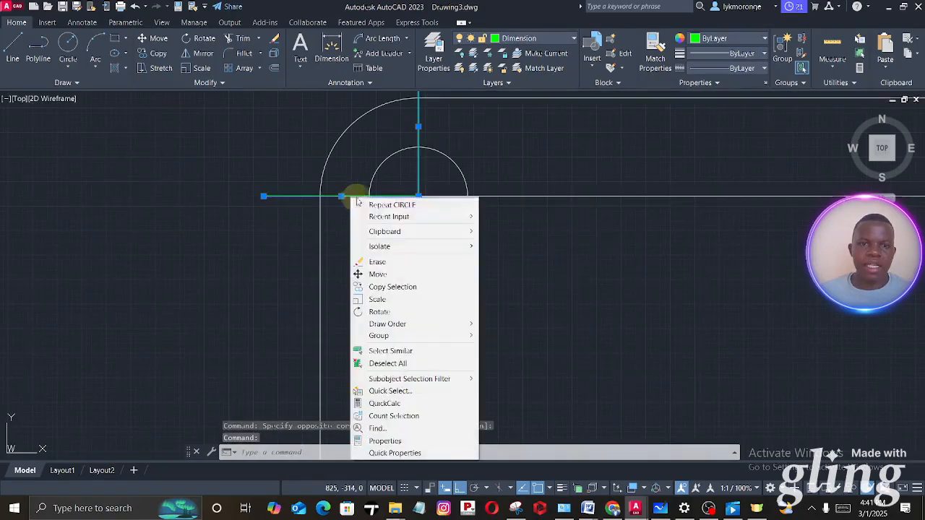
{"action": "left_click", "coordinate": [377, 261]}
- Copy the corner circle from the inner square's upper-left corner to its lower-left corner
{"action": "scroll", "coordinate": [535, 289], "scroll_direction": "down", "scroll_amount": 3}
{"action": "middle_click_drag", "start_coordinate": [536, 291], "coordinate": [431, 246]}
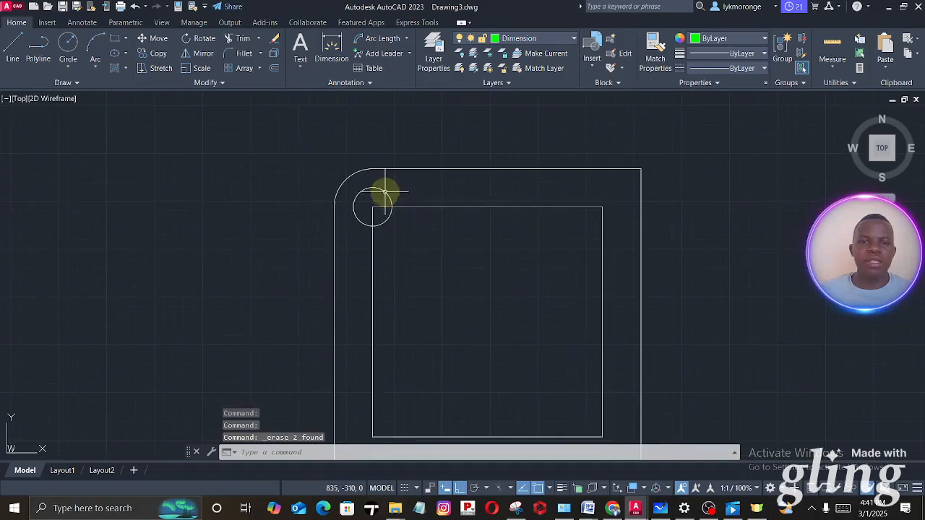
{"action": "left_click", "coordinate": [383, 193]}
{"action": "right_click", "coordinate": [385, 192]}
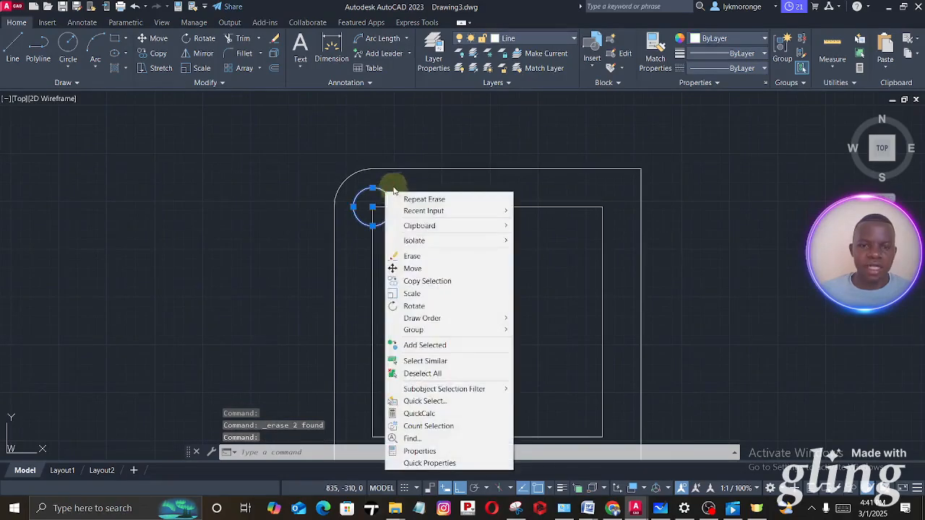
{"action": "left_click", "coordinate": [420, 281]}
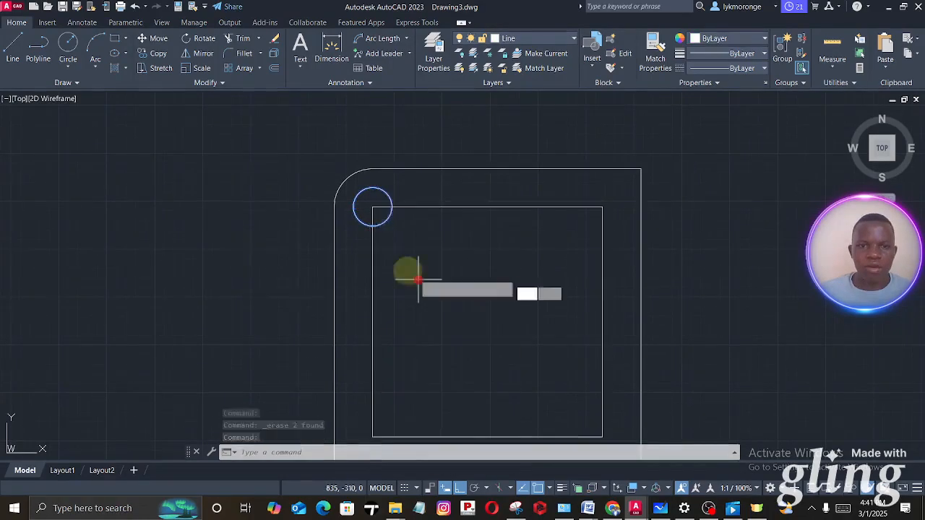
{"action": "left_click", "coordinate": [372, 208]}
{"action": "middle_click_drag", "start_coordinate": [372, 207], "coordinate": [373, 135]}
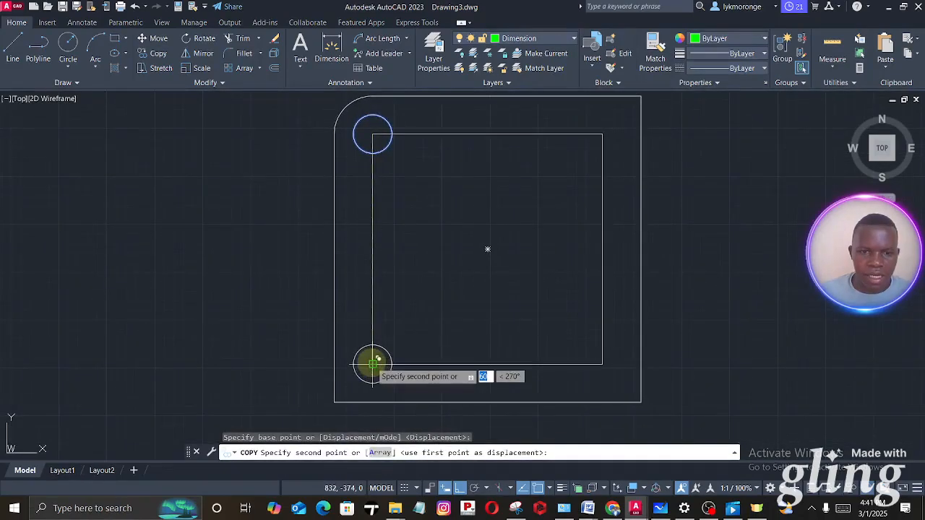
{"action": "left_click", "coordinate": [368, 363]}
{"action": "key", "text": "Escape"}
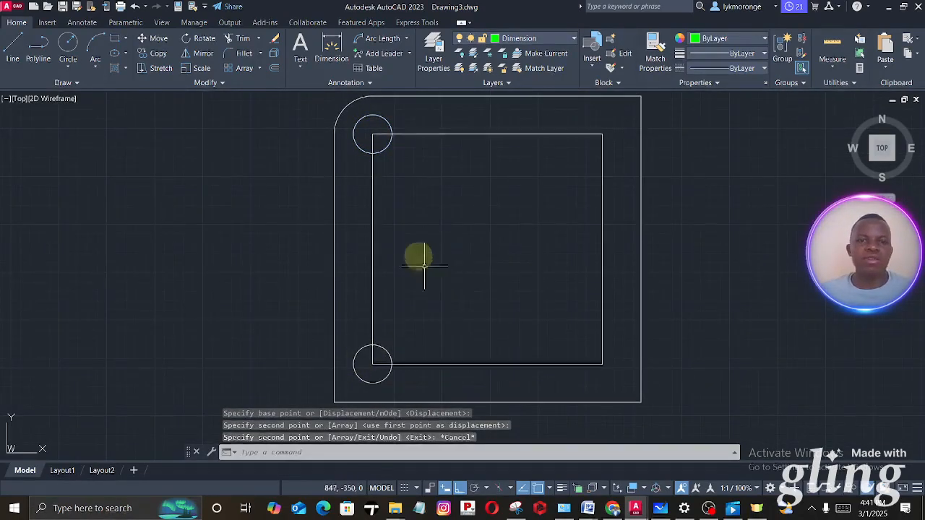
{"action": "key", "text": "Escape"}
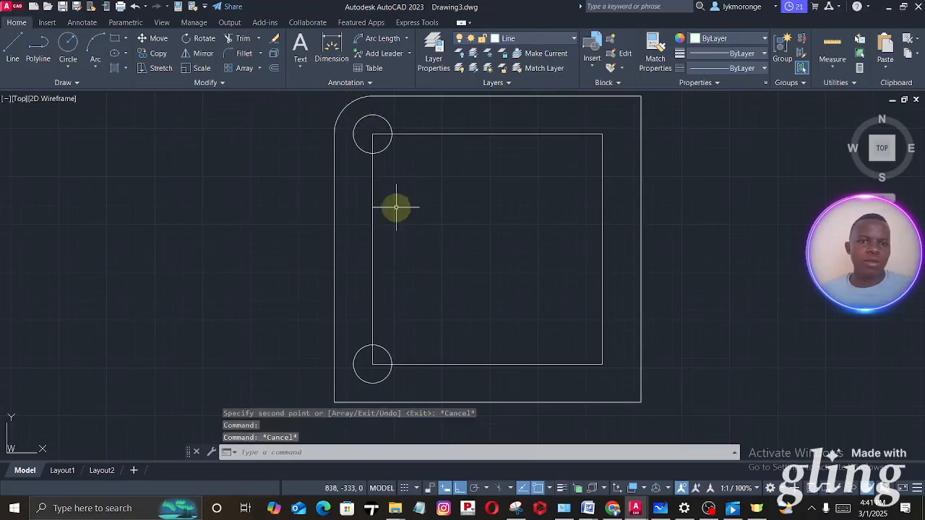
{"action": "scroll", "coordinate": [348, 105], "scroll_direction": "up", "scroll_amount": 4}
{"action": "middle_click_drag", "start_coordinate": [347, 101], "coordinate": [333, 199]}
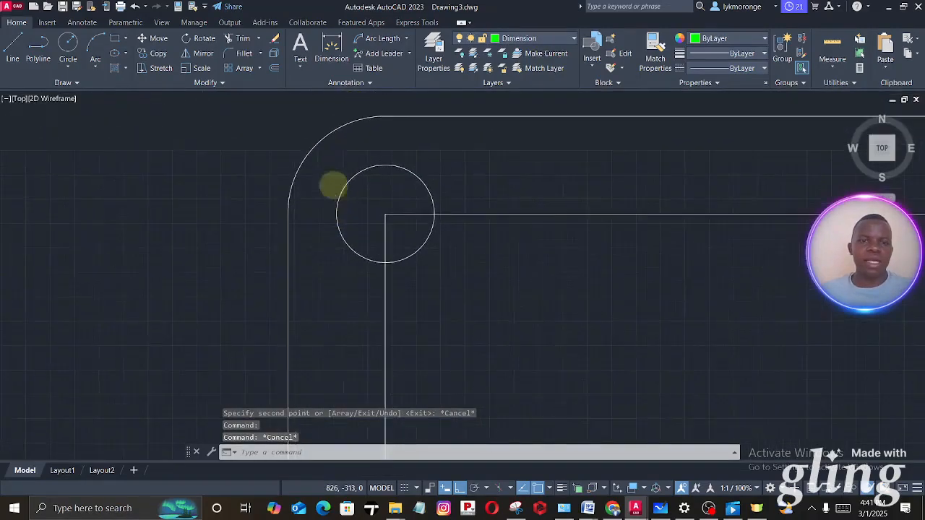
{"action": "left_click", "coordinate": [282, 164]}
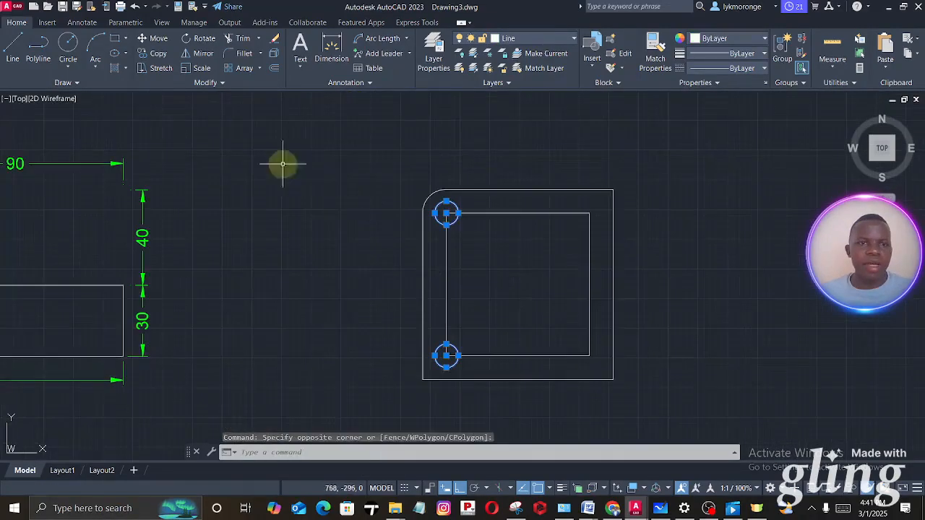
{"action": "left_click", "coordinate": [198, 62]}
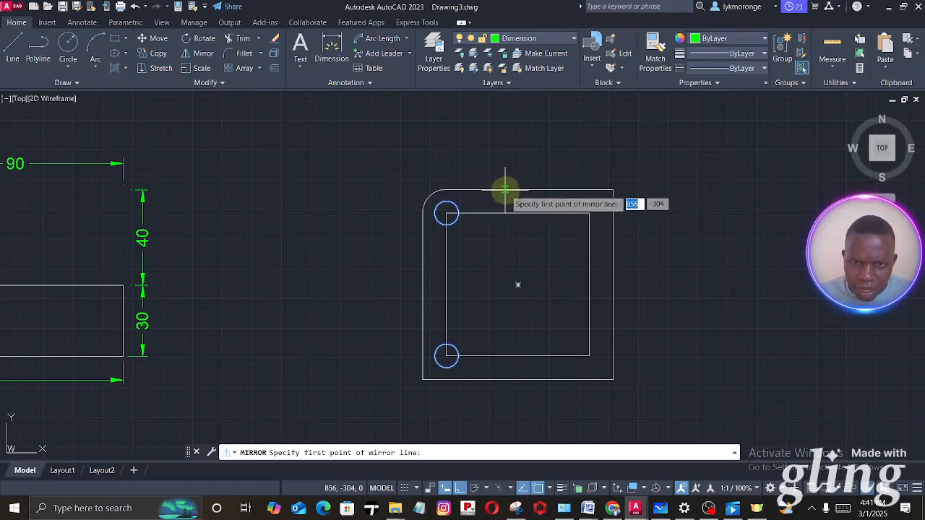
{"action": "left_click", "coordinate": [529, 189]}
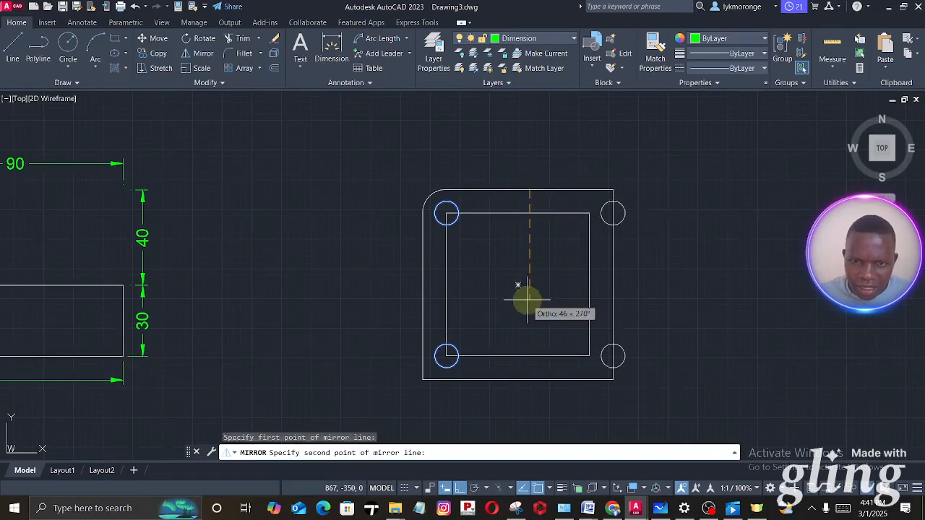
{"action": "left_click", "coordinate": [522, 326]}
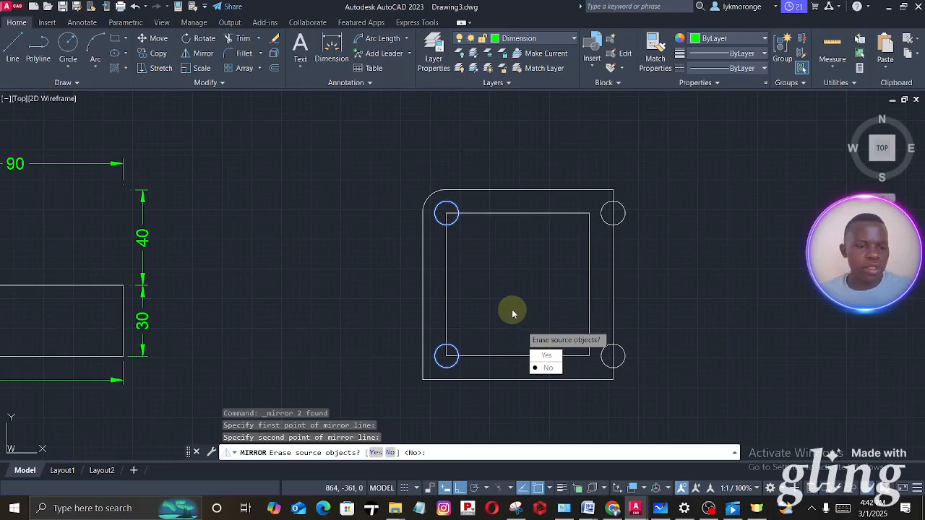
{"action": "key", "text": "Escape"}
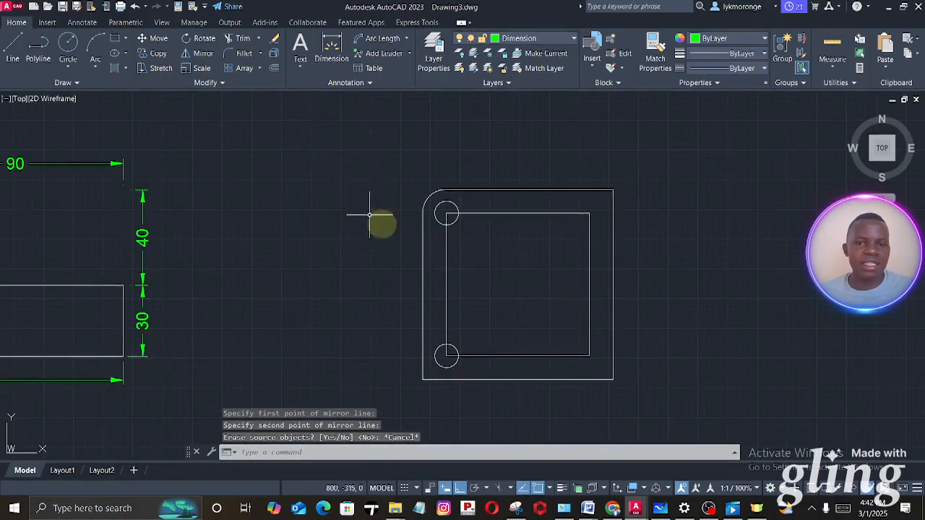
- Mirror the two left corner circles about the inner square's vertical centreline, keeping the source circles
{"action": "scroll", "coordinate": [446, 212], "scroll_direction": "up", "scroll_amount": 5}
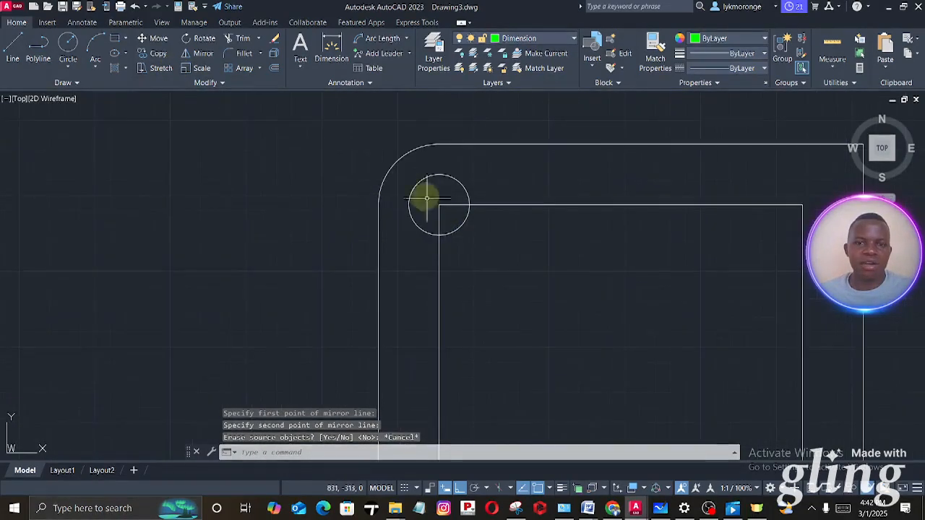
{"action": "left_click", "coordinate": [396, 170]}
{"action": "middle_click_drag", "start_coordinate": [498, 332], "coordinate": [505, 183]}
{"action": "scroll", "coordinate": [484, 304], "scroll_direction": "down", "scroll_amount": 4}
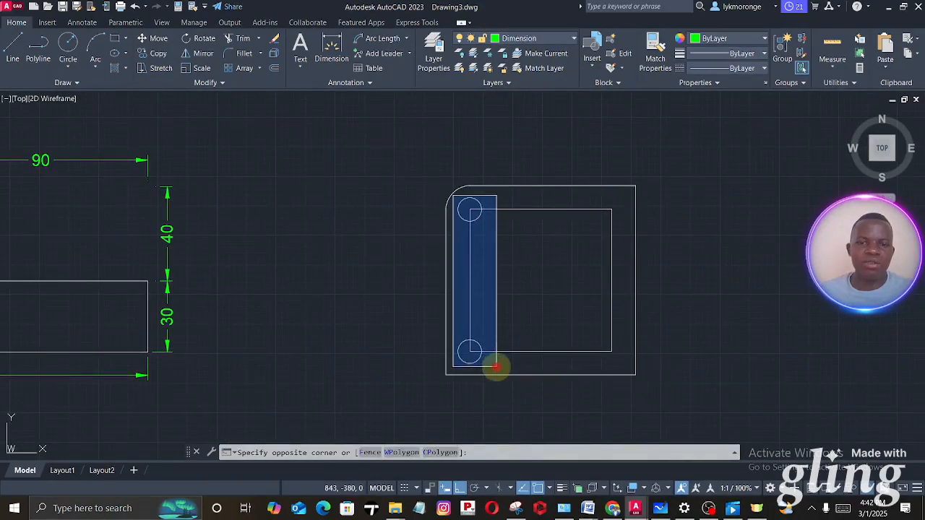
{"action": "left_click", "coordinate": [496, 368]}
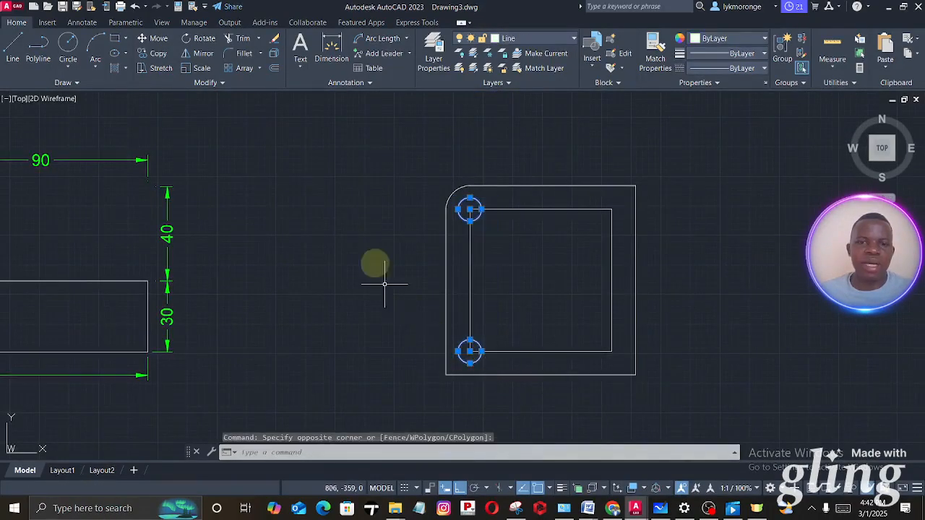
{"action": "left_click", "coordinate": [203, 53]}
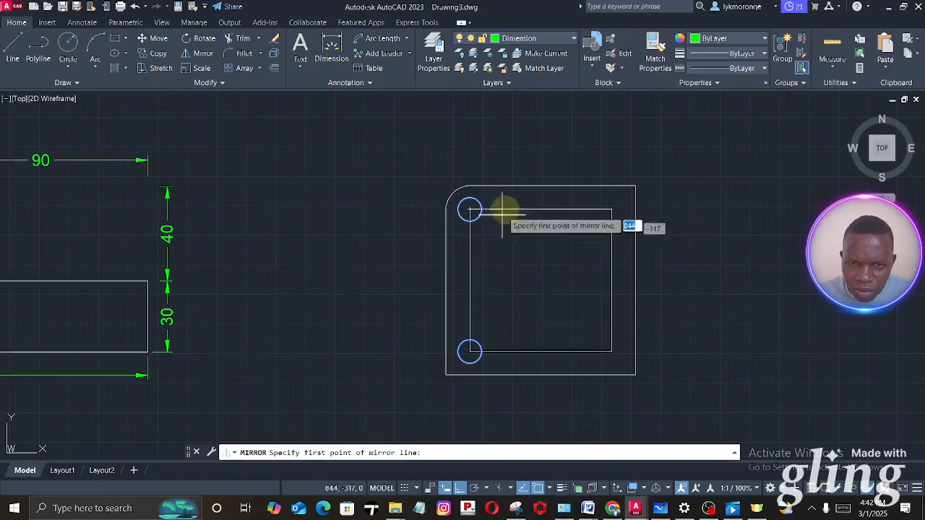
{"action": "left_click", "coordinate": [541, 210]}
{"action": "left_click", "coordinate": [534, 298]}
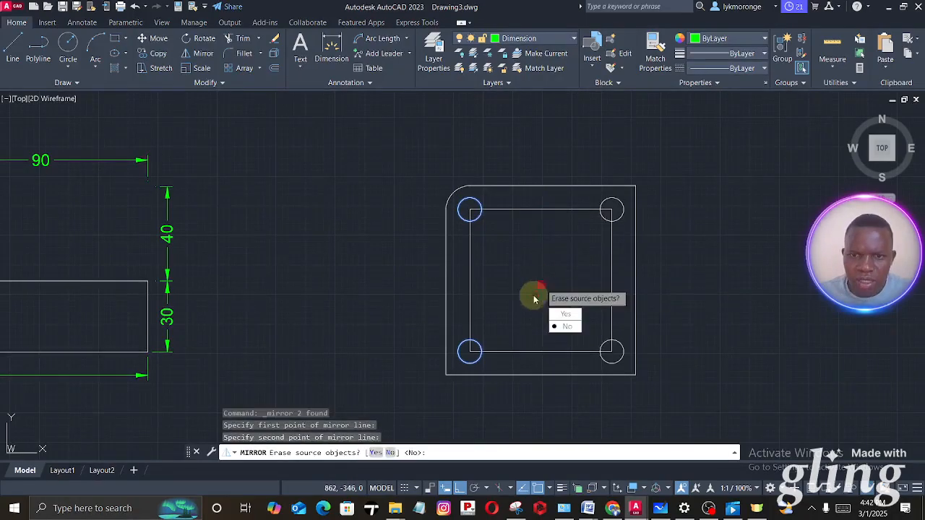
{"action": "left_click", "coordinate": [568, 325]}
{"action": "key", "text": "Escape"}
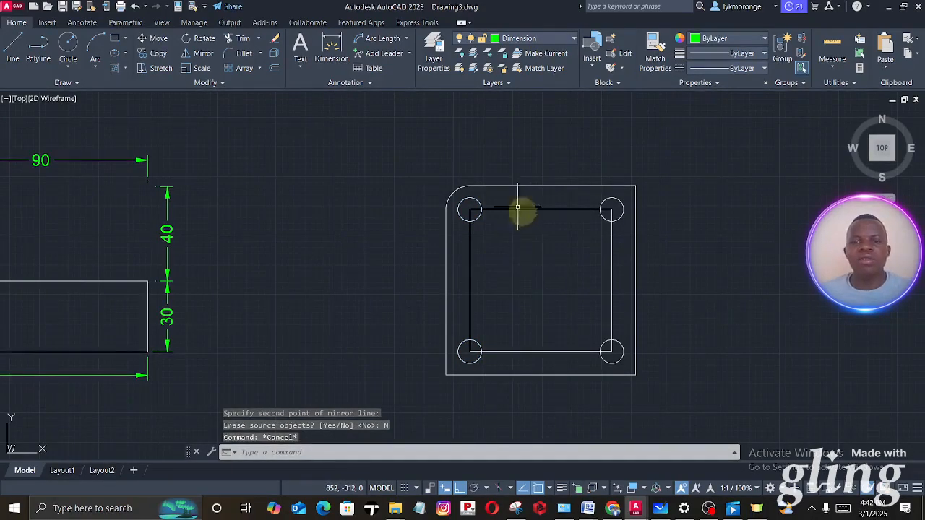
- Erase the inner construction square that joins the four circle centres
{"action": "left_click", "coordinate": [521, 210]}
{"action": "right_click", "coordinate": [517, 208]}
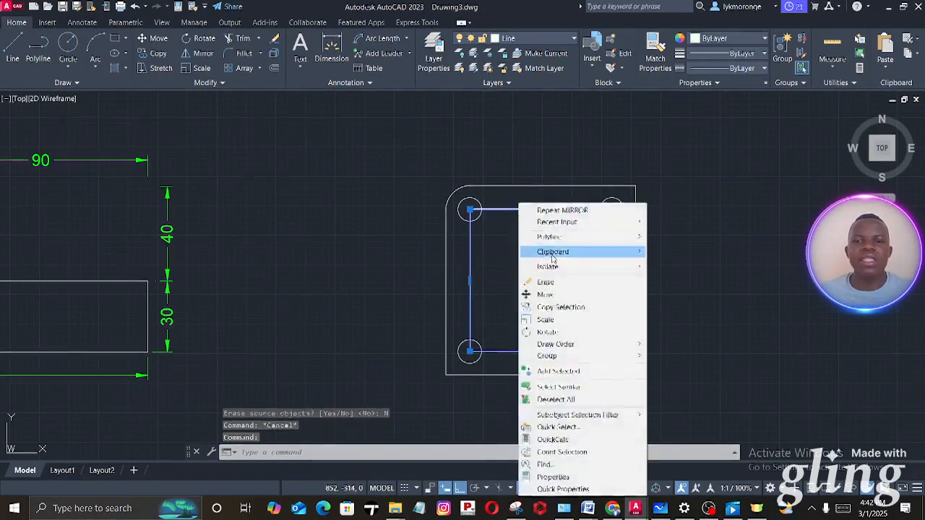
{"action": "left_click", "coordinate": [556, 256]}
{"action": "middle_click_drag", "start_coordinate": [557, 256], "coordinate": [464, 264]}
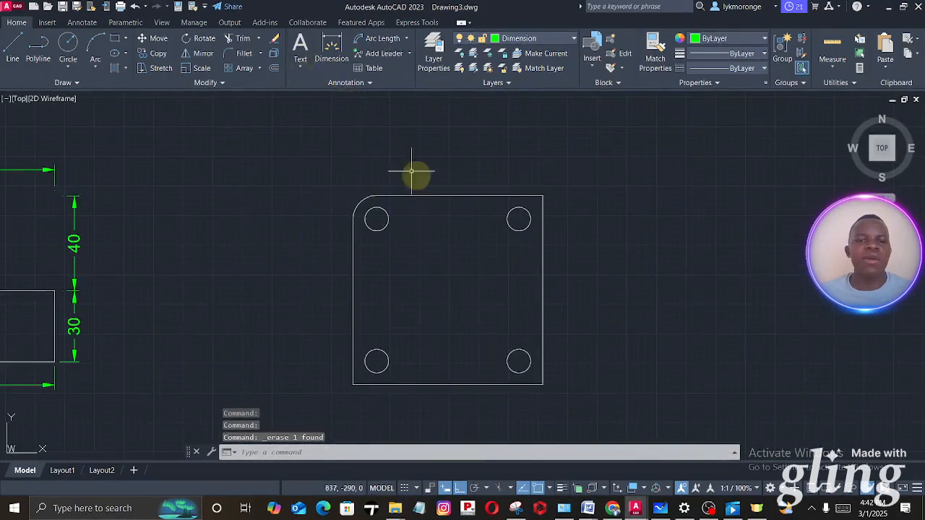
{"action": "key", "text": "Escape"}
{"action": "key", "text": "Escape"}
- Fillet the outer square's upper-right, lower-right and lower-left corners with a radius of 10 mm
{"action": "left_click", "coordinate": [245, 54]}
{"action": "type", "text": "R"}
{"action": "key", "text": "Return"}
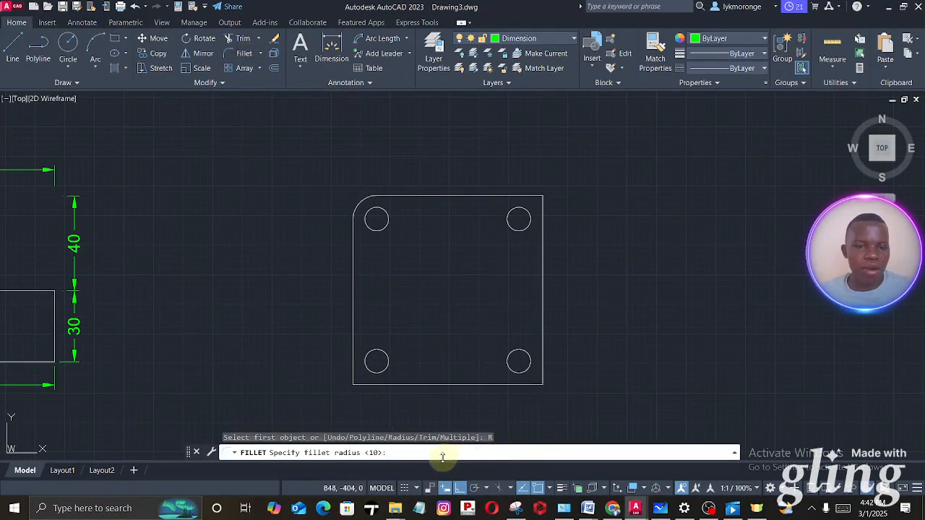
{"action": "key", "text": "Return"}
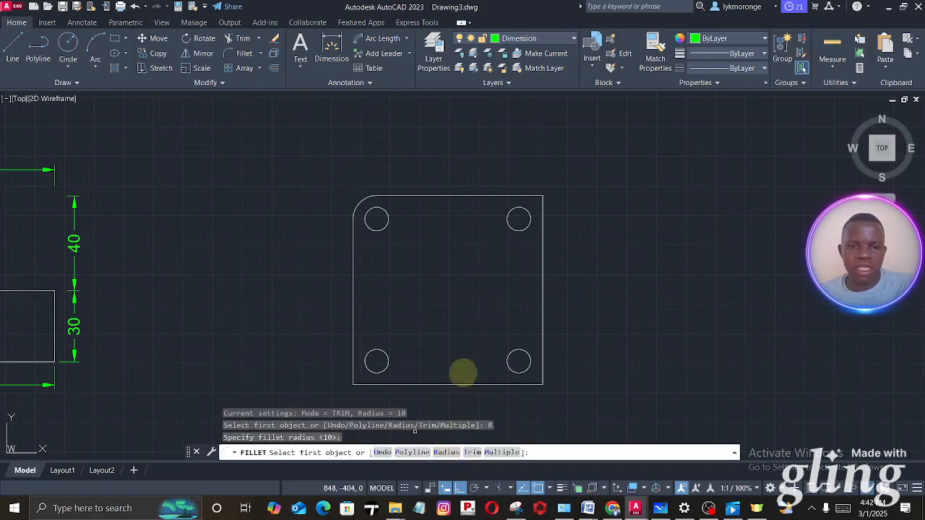
{"action": "left_click", "coordinate": [522, 195]}
{"action": "left_click", "coordinate": [543, 246]}
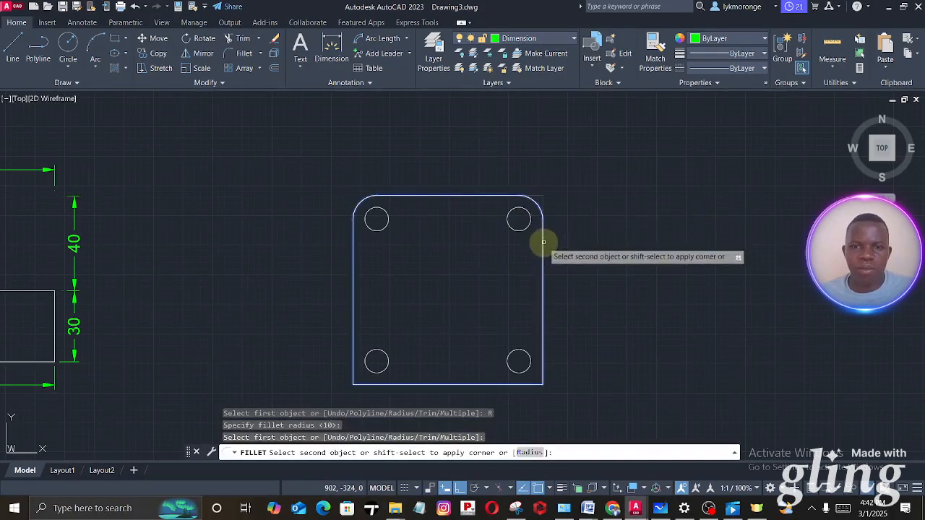
{"action": "key", "text": "Return"}
{"action": "left_click", "coordinate": [541, 344]}
{"action": "left_click", "coordinate": [513, 385]}
{"action": "key", "text": "Return"}
{"action": "left_click", "coordinate": [384, 385]}
{"action": "left_click", "coordinate": [353, 358]}
- Turn Ortho off and rotate the whole plate with its four holes by 45° about its centre
{"action": "middle_click_drag", "start_coordinate": [415, 299], "coordinate": [406, 272]}
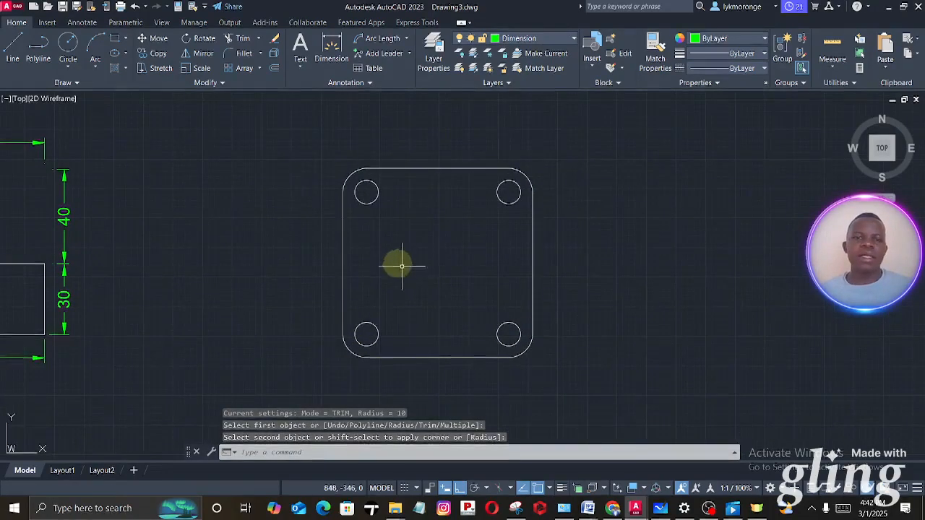
{"action": "scroll", "coordinate": [387, 240], "scroll_direction": "down", "scroll_amount": 3}
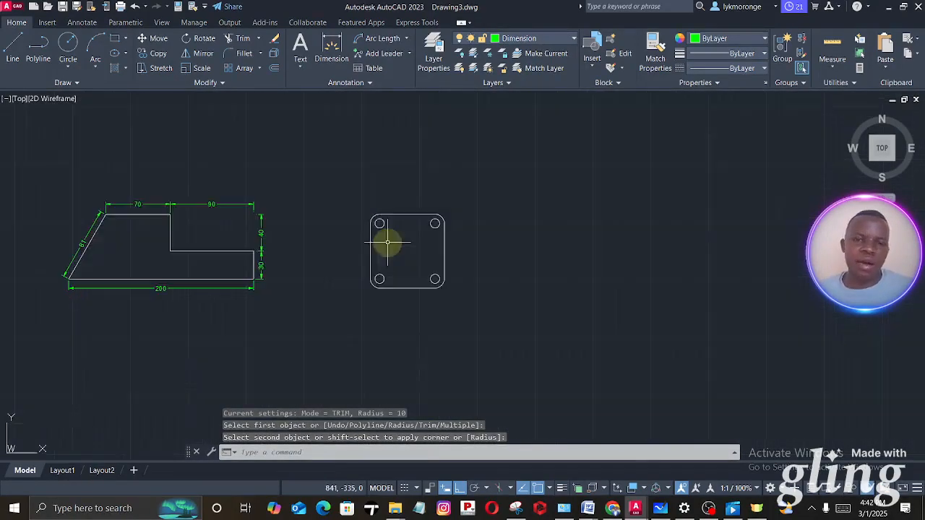
{"action": "left_click", "coordinate": [479, 325]}
{"action": "left_click", "coordinate": [321, 154]}
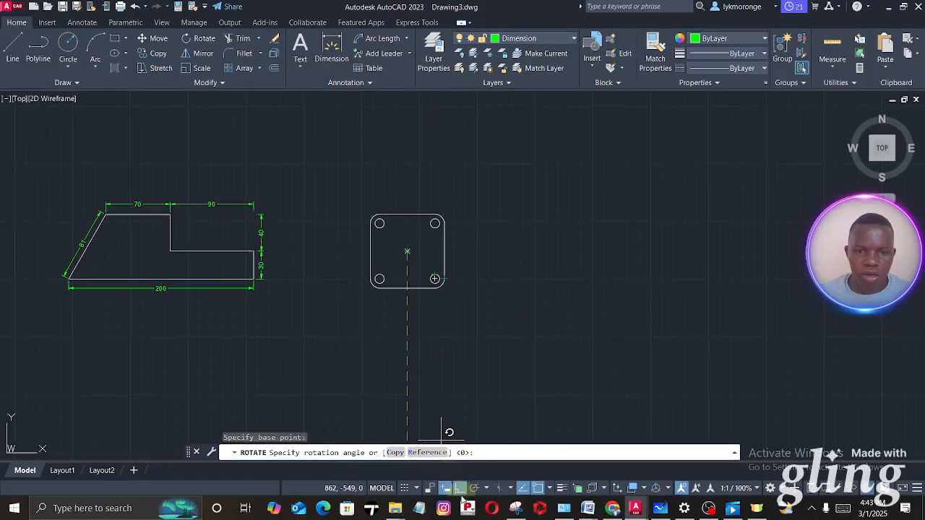
{"action": "left_click", "coordinate": [460, 491]}
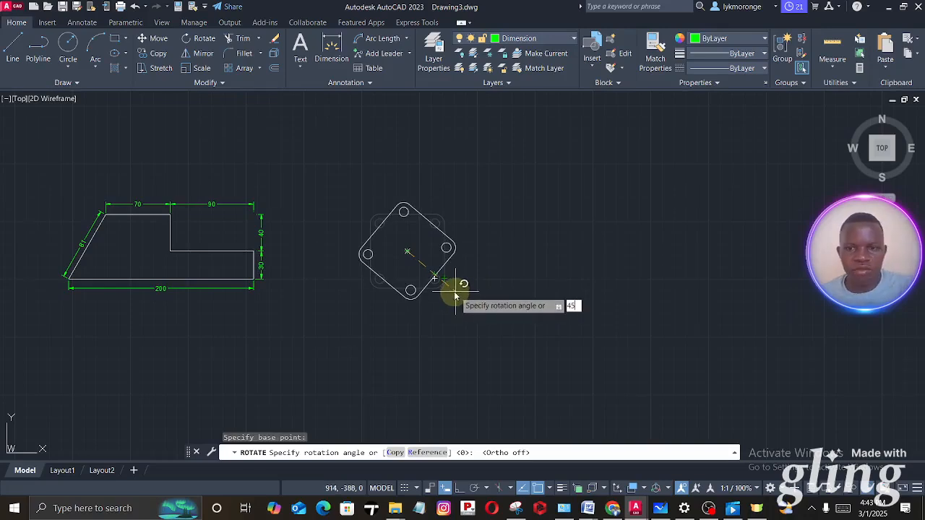
{"action": "key", "text": "Return"}
- Switch to Microsoft Whiteboard to check the diamond plate's reference dimensions, then return to Drawing3.dwg in AutoCAD
{"action": "scroll", "coordinate": [370, 296], "scroll_direction": "up", "scroll_amount": 4}
{"action": "scroll", "coordinate": [371, 296], "scroll_direction": "down", "scroll_amount": 4}
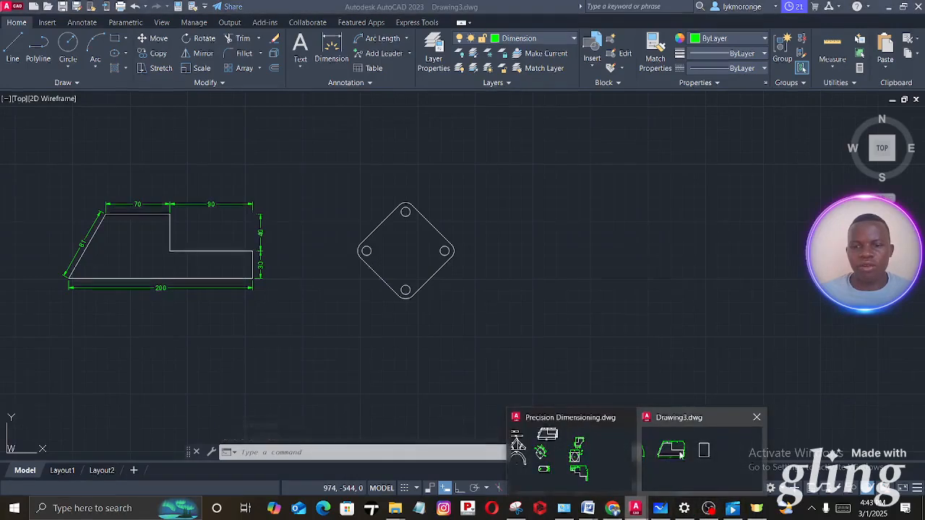
{"action": "left_click", "coordinate": [660, 507]}
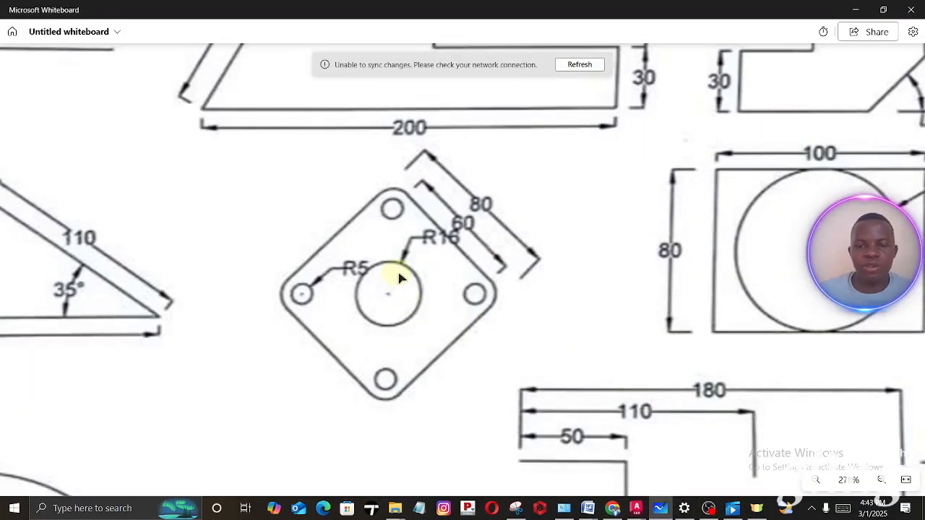
{"action": "left_click", "coordinate": [636, 508]}
- Add a radius dimension to the diamond plate's top hole, placing its text outside the plate at the upper right
{"action": "middle_click_drag", "start_coordinate": [392, 234], "coordinate": [382, 258]}
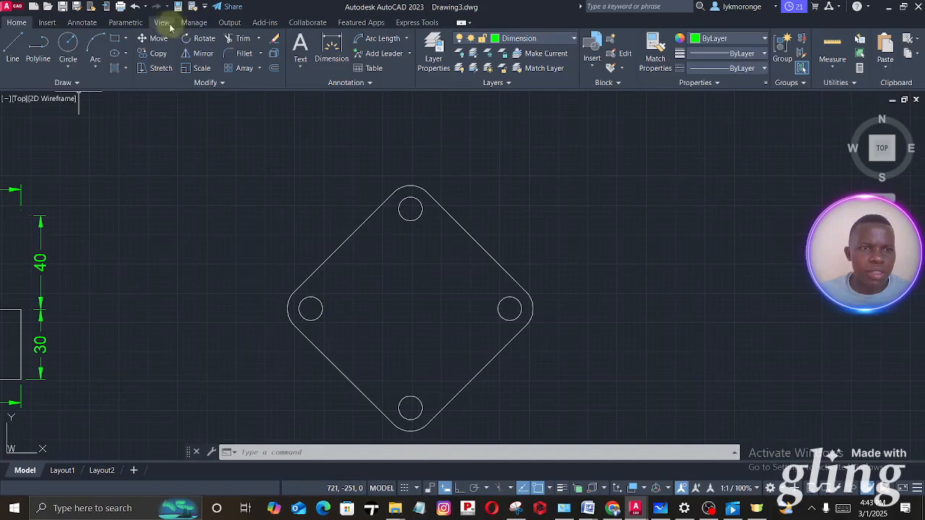
{"action": "left_click", "coordinate": [84, 24]}
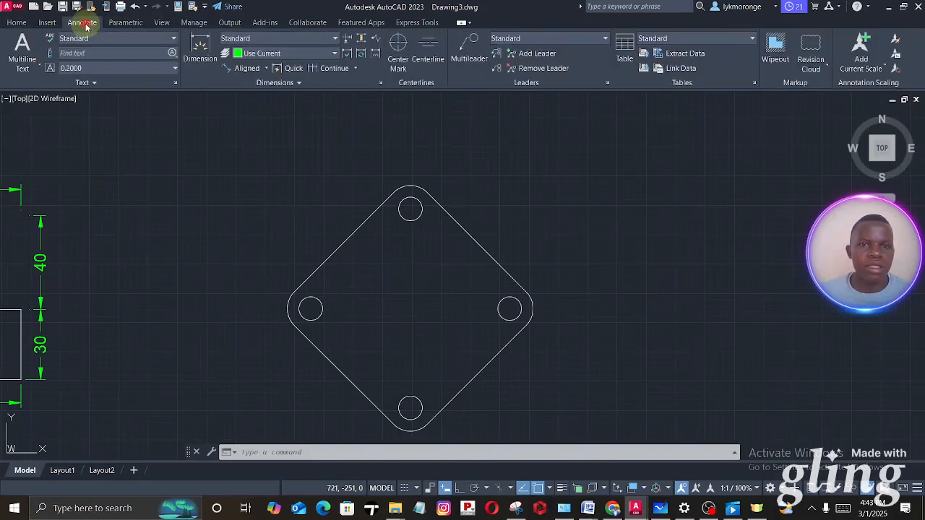
{"action": "left_click", "coordinate": [266, 68]}
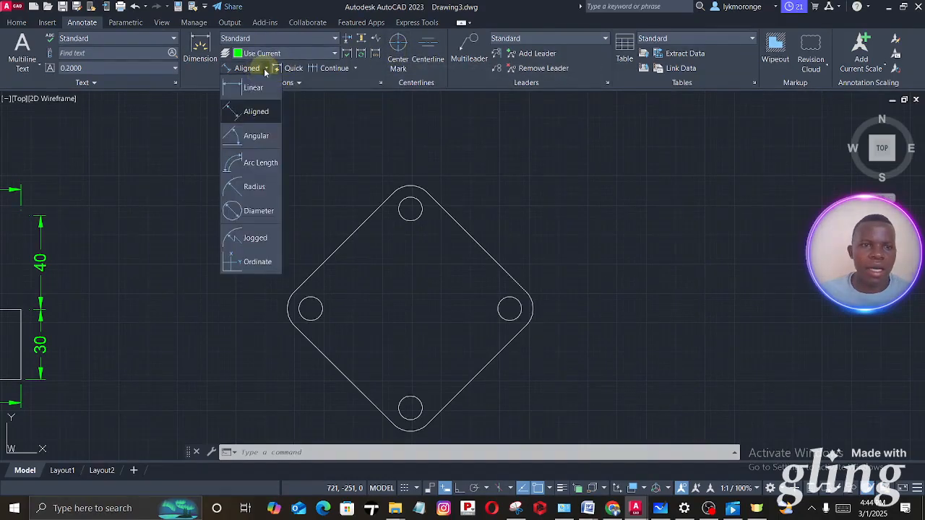
{"action": "left_click", "coordinate": [253, 188]}
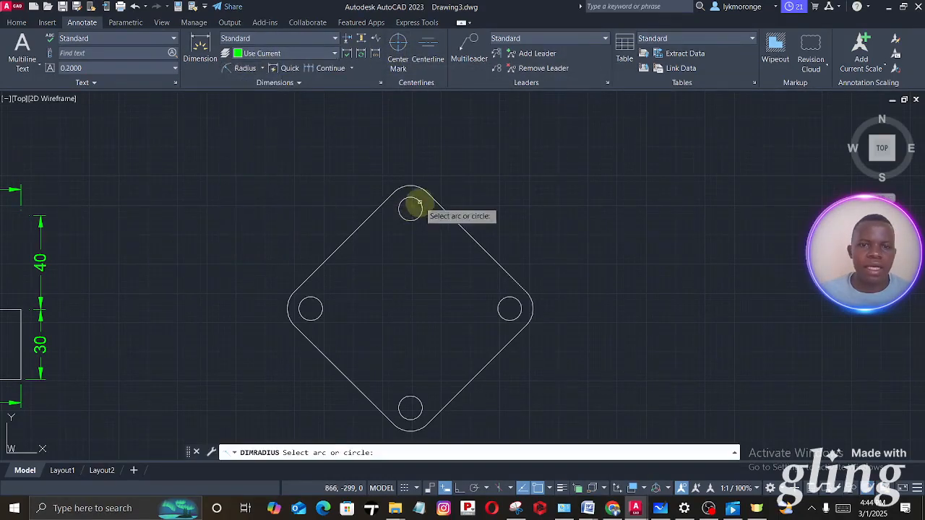
{"action": "left_click", "coordinate": [421, 205]}
{"action": "left_click", "coordinate": [462, 186]}
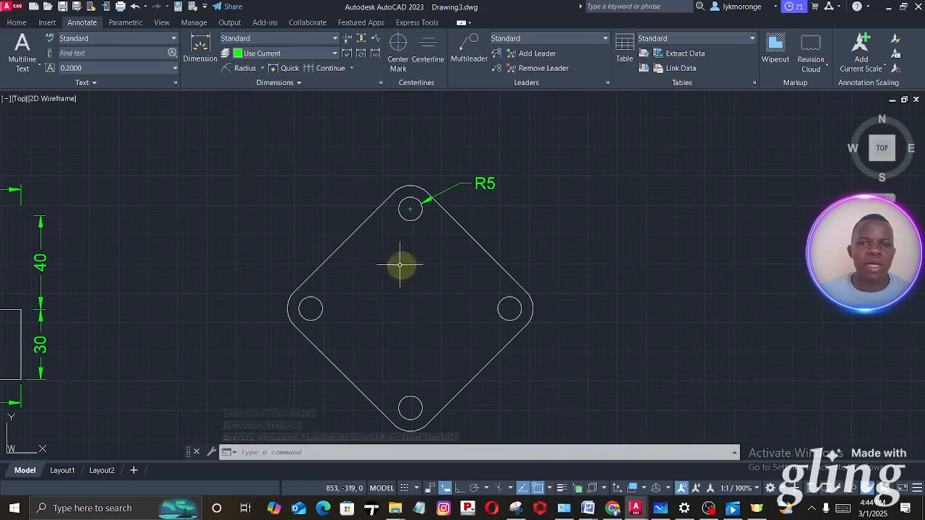
{"action": "mouse_move", "coordinate": [386, 312]}
{"action": "middle_mouse_down"}
{"action": "mouse_move", "coordinate": [384, 237]}
{"action": "mouse_move", "coordinate": [374, 276]}
{"action": "middle_mouse_up"}
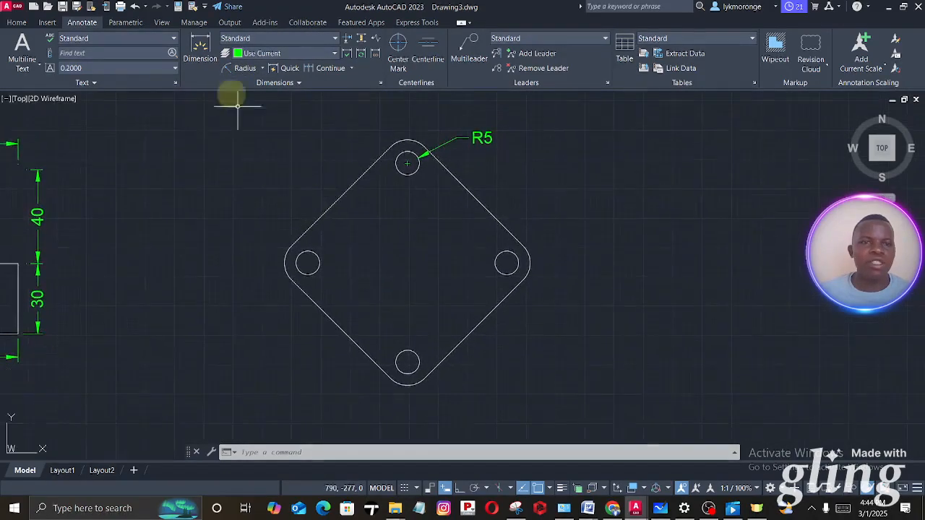
- Add an aligned dimension between the centres of the diamond plate's top and right holes, placing it outside the upper-right edge
{"action": "left_click", "coordinate": [200, 51]}
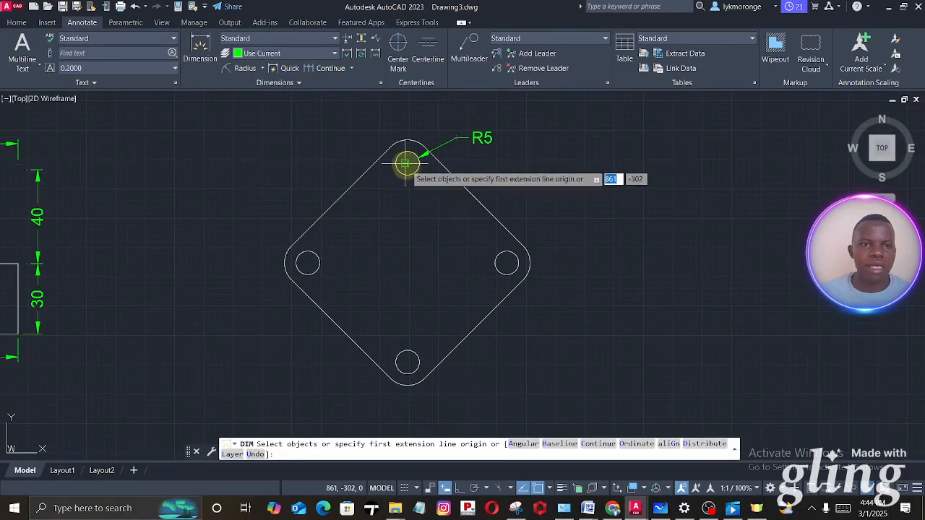
{"action": "left_click", "coordinate": [261, 68]}
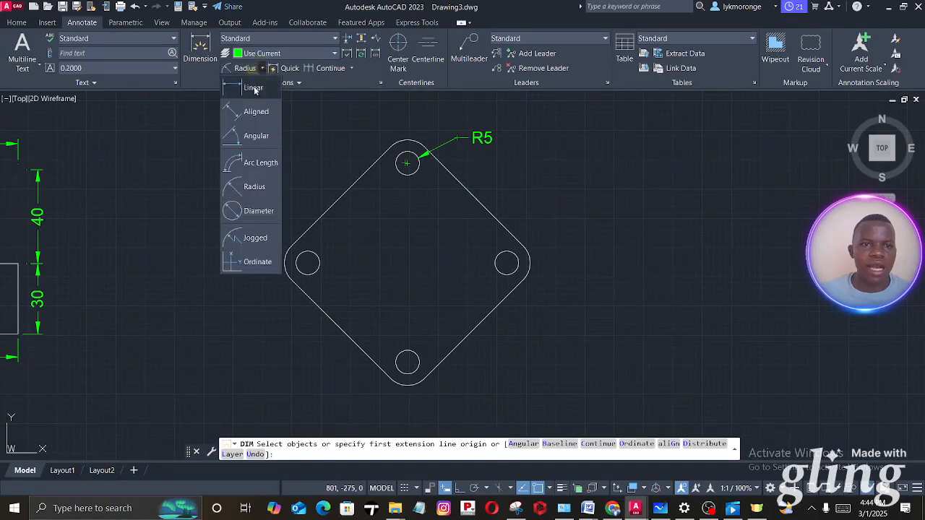
{"action": "left_click", "coordinate": [255, 111]}
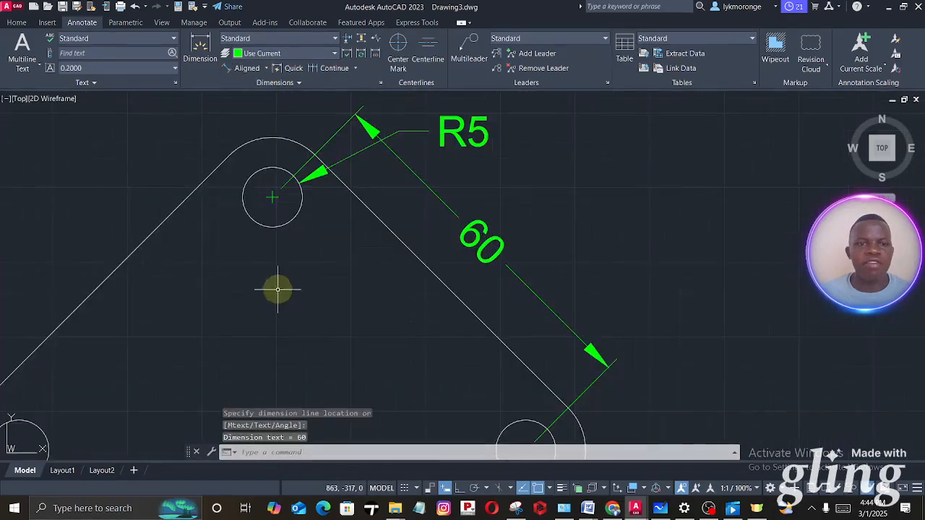
{"action": "scroll", "coordinate": [279, 289], "scroll_direction": "down", "scroll_amount": 2}
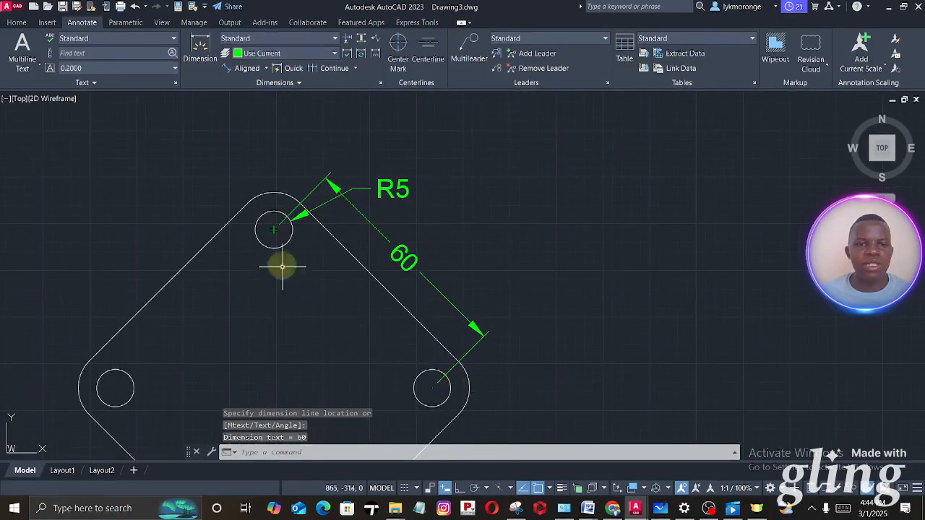
- Switch to Microsoft Whiteboard to check the diamond plate's overall side dimension, then return to Drawing3.dwg in AutoCAD
{"action": "left_click", "coordinate": [660, 509]}
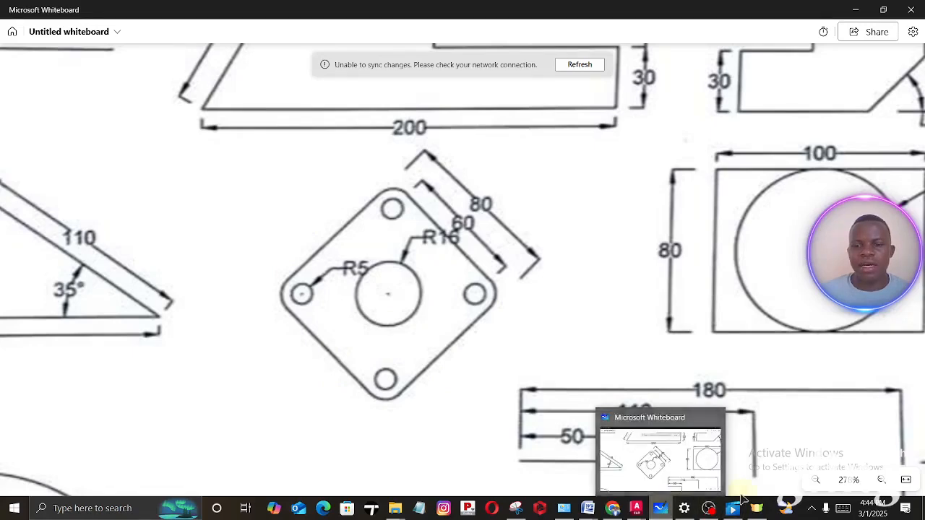
{"action": "mouse_move", "coordinate": [635, 509]}
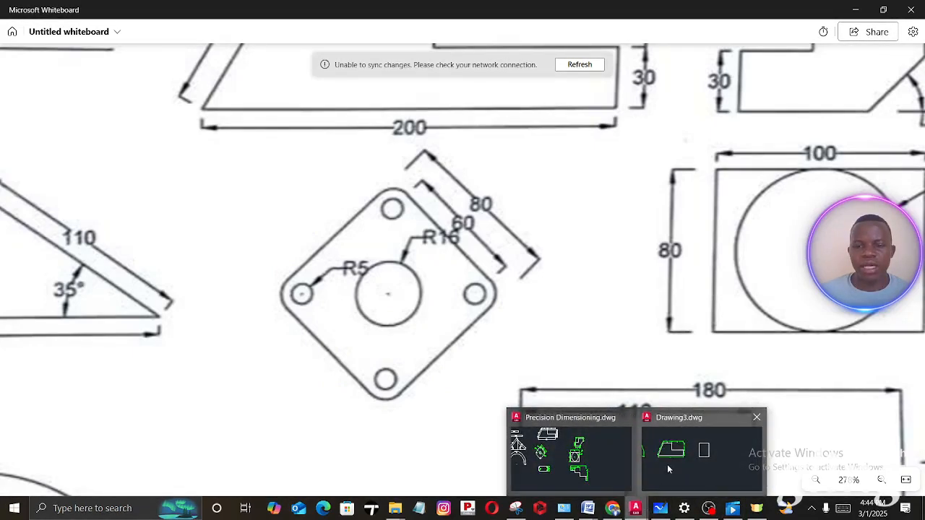
{"action": "left_click", "coordinate": [668, 468]}
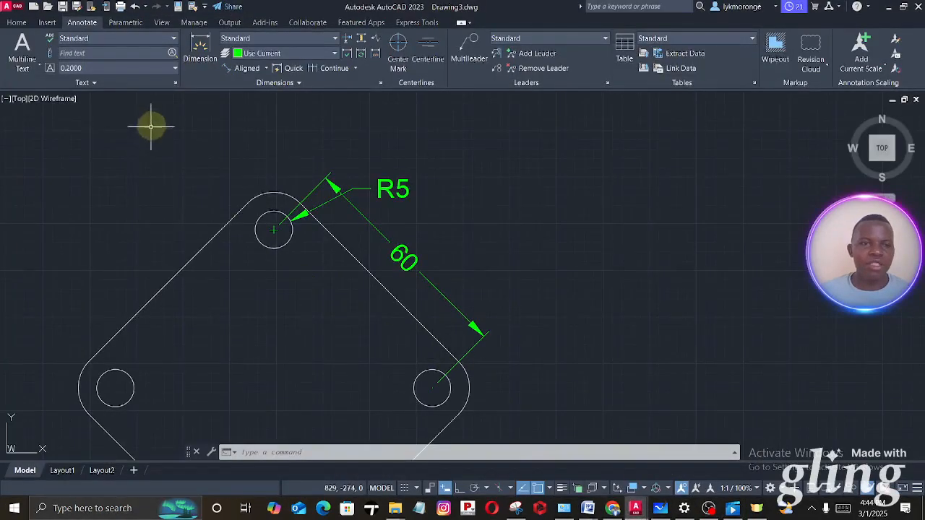
- Dimension the plate's full upper-right side outside the hole-spacing dimension, and move the top hole's radius text to the plate's upper left
{"action": "left_click", "coordinate": [201, 48]}
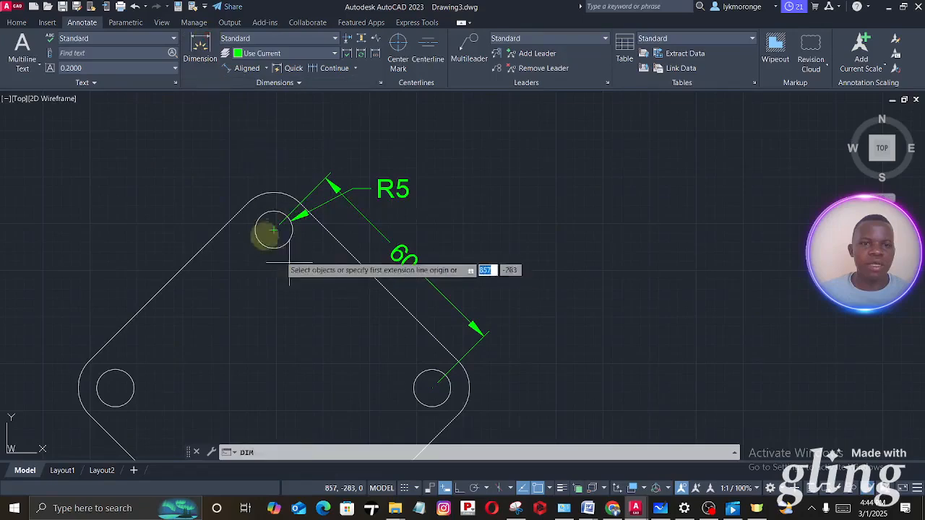
{"action": "left_click", "coordinate": [247, 202]}
{"action": "middle_click_drag", "start_coordinate": [451, 409], "coordinate": [351, 310]}
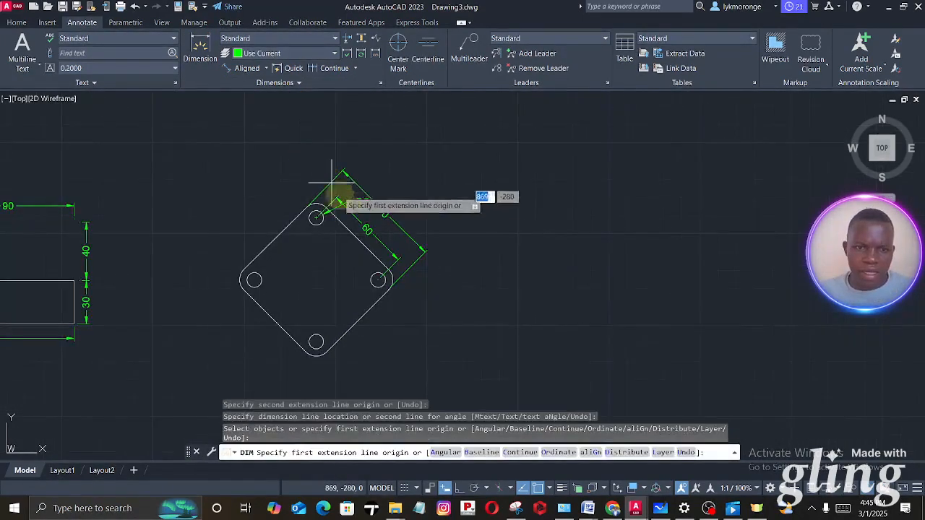
{"action": "scroll", "coordinate": [350, 211], "scroll_direction": "up", "scroll_amount": 4}
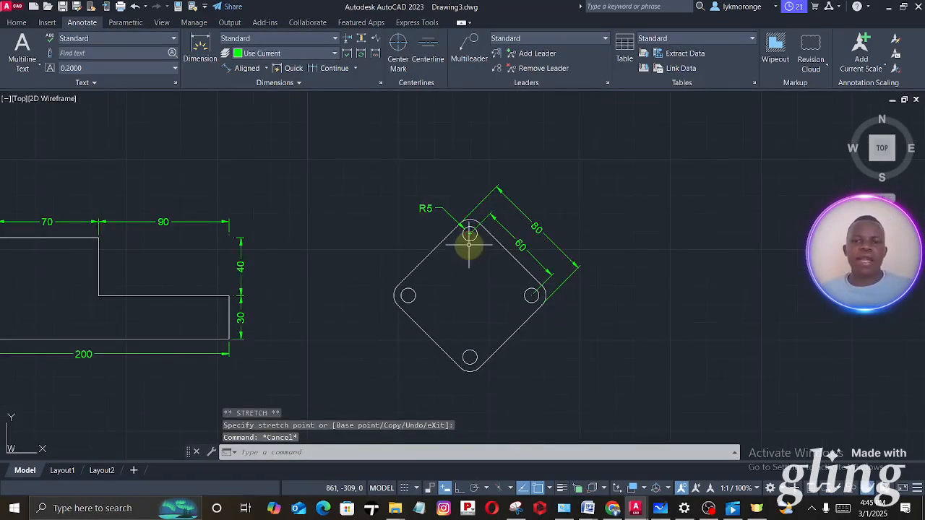
- Add a diameter dimension to the plate's bottom hole, placing its text outside the plate at the lower right
{"action": "middle_click_drag", "start_coordinate": [476, 296], "coordinate": [447, 309]}
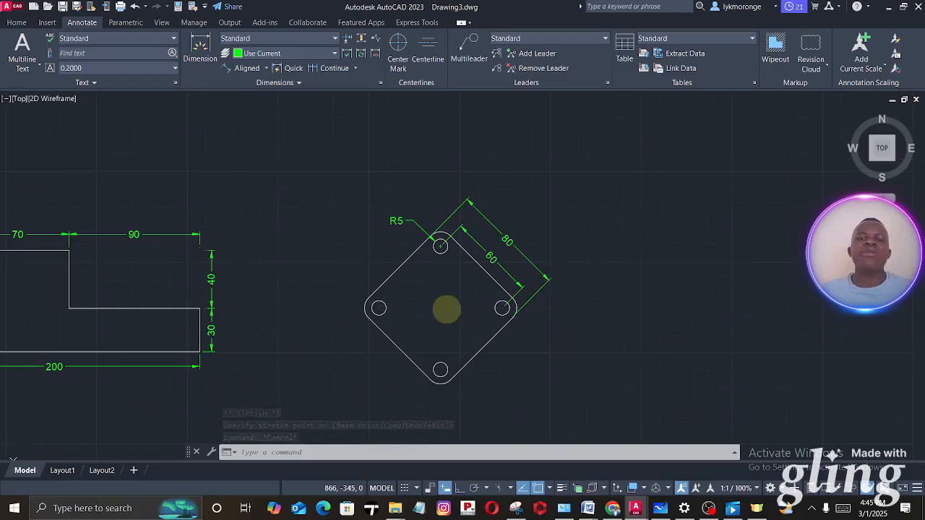
{"action": "left_click", "coordinate": [266, 70]}
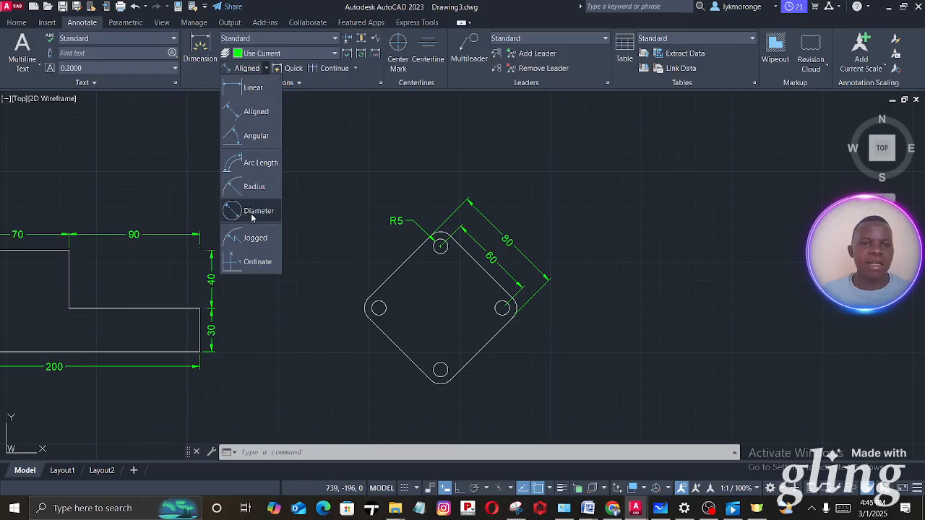
{"action": "left_click", "coordinate": [242, 211]}
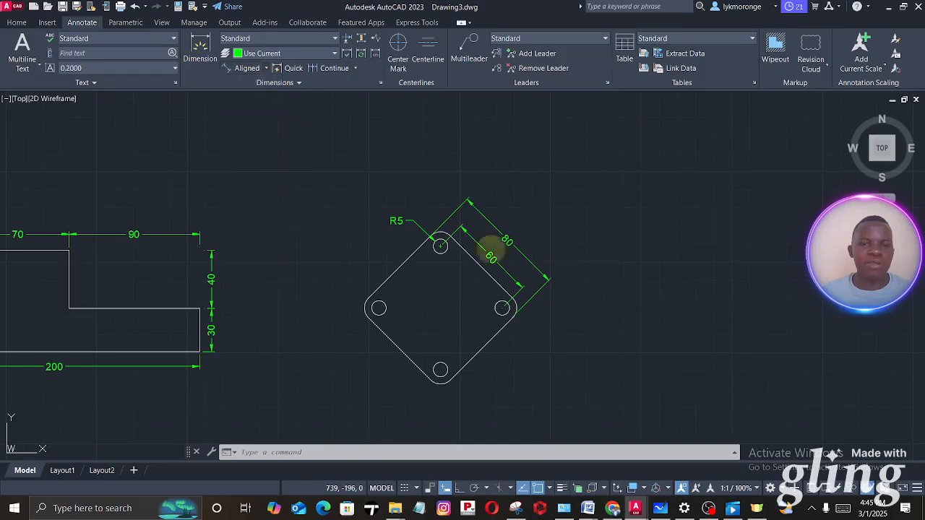
{"action": "left_click", "coordinate": [440, 369]}
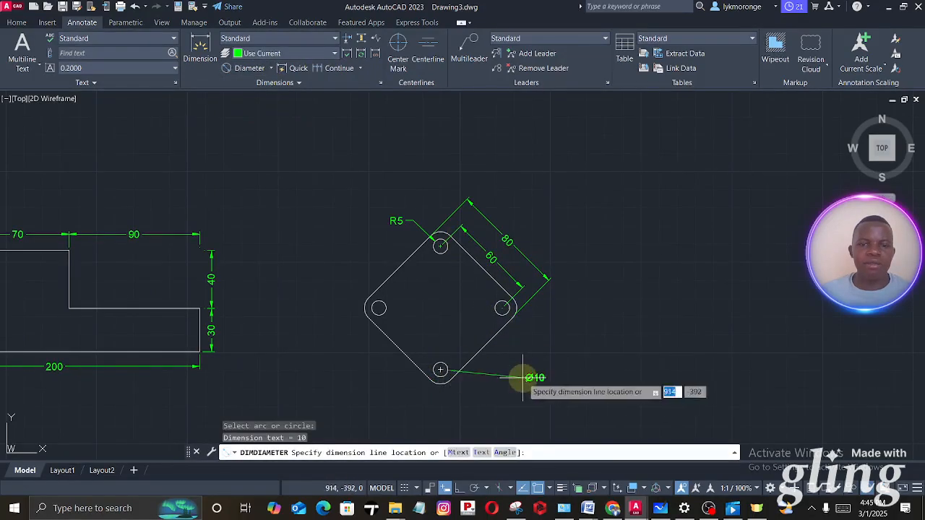
{"action": "left_click", "coordinate": [507, 366]}
{"action": "key", "text": "Escape"}
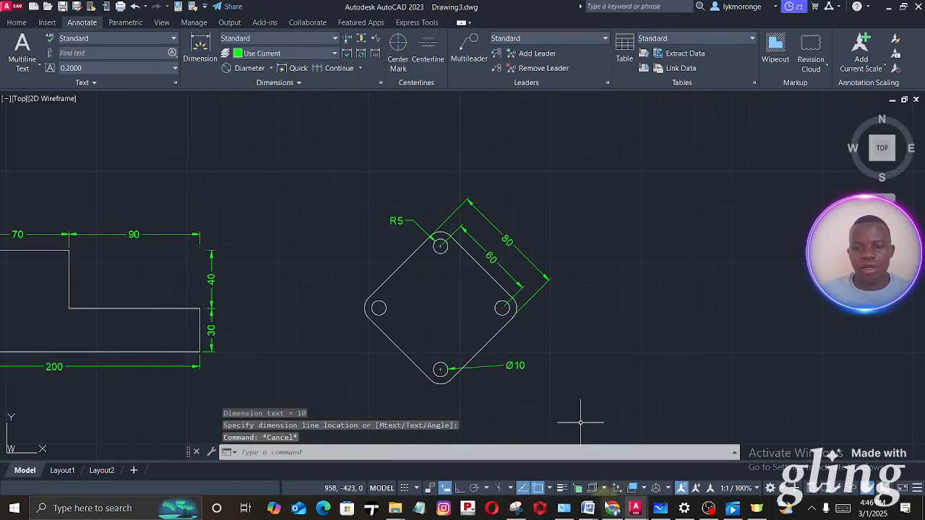
- Switch to Microsoft Whiteboard to check the radius of the diamond plate's central hole, then return to Drawing3.dwg in AutoCAD
{"action": "left_click", "coordinate": [661, 509]}
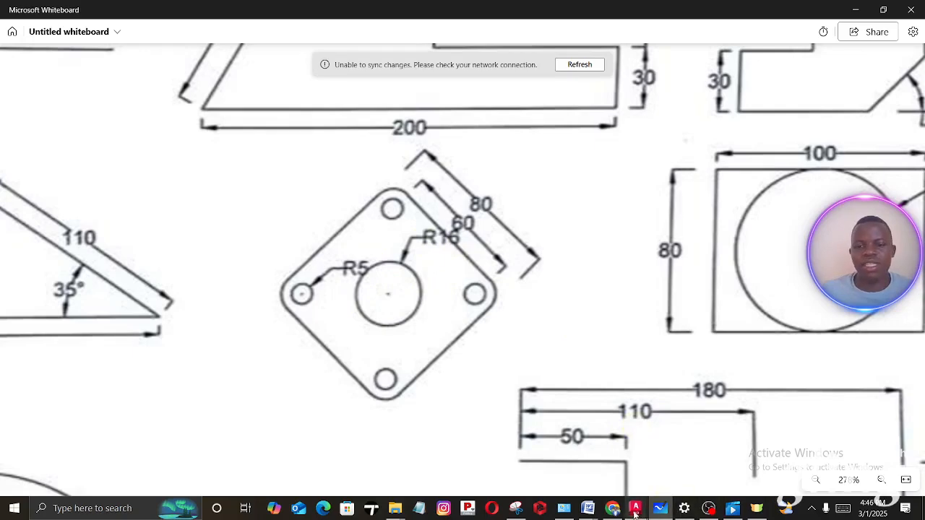
{"action": "mouse_move", "coordinate": [634, 509]}
{"action": "left_click", "coordinate": [671, 461]}
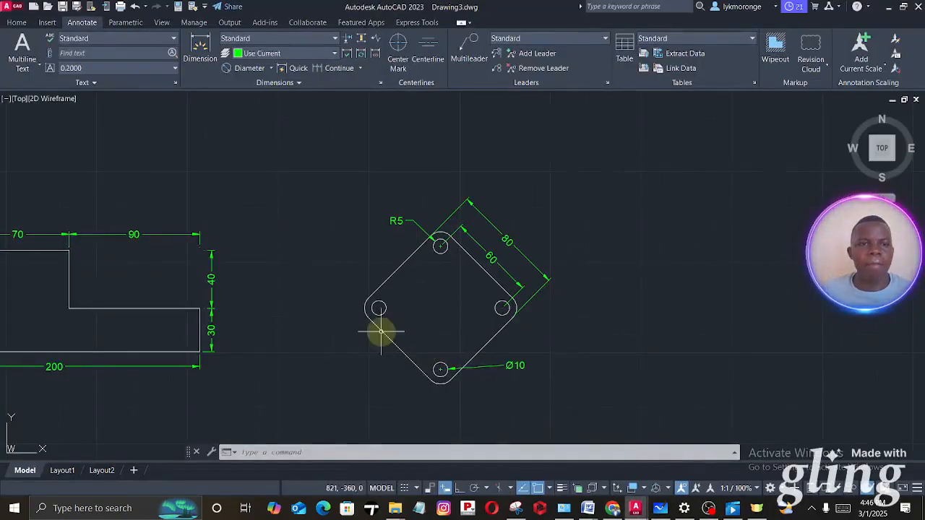
- Draw a circle with a radius of 16 mm at the diamond plate's geometric centre
{"action": "left_click", "coordinate": [19, 23]}
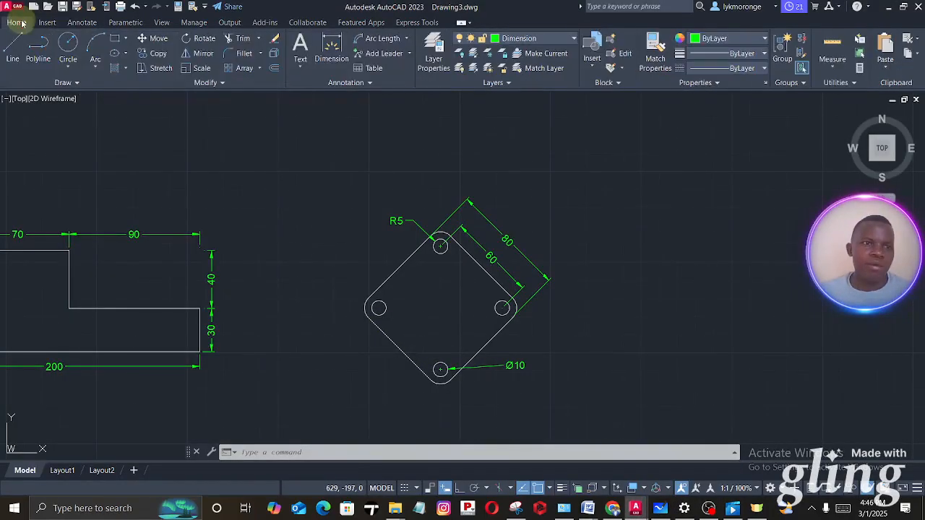
{"action": "left_click", "coordinate": [70, 43]}
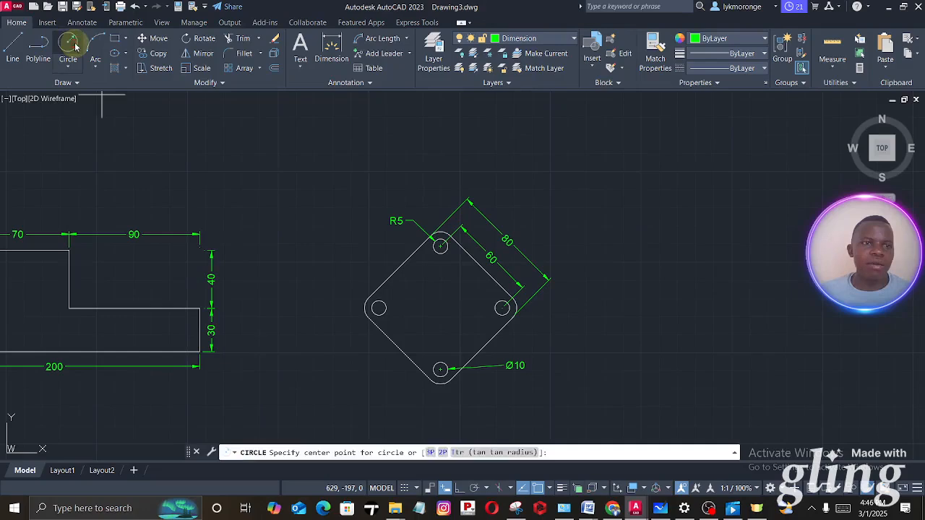
{"action": "left_click", "coordinate": [441, 309]}
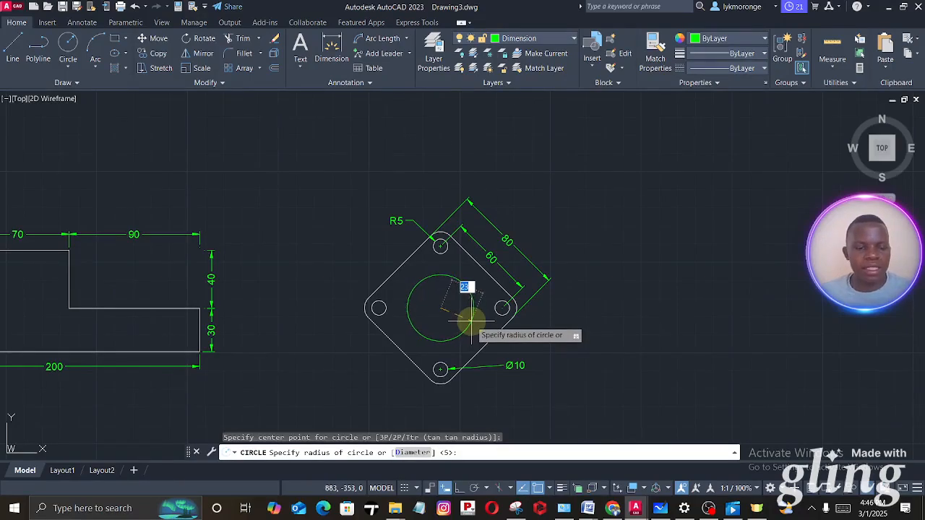
{"action": "key", "text": "Return"}
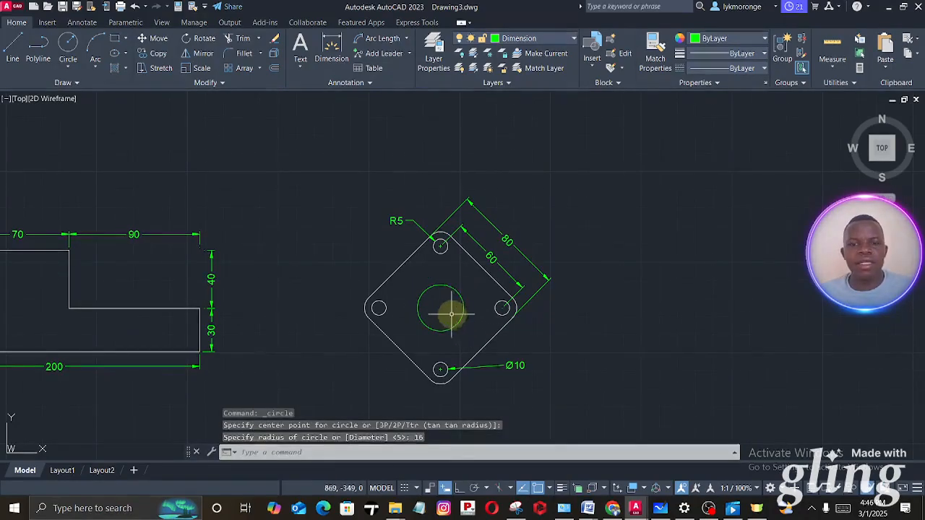
- Move the central circle to the Line layer and clear the selection
{"action": "left_click", "coordinate": [453, 289]}
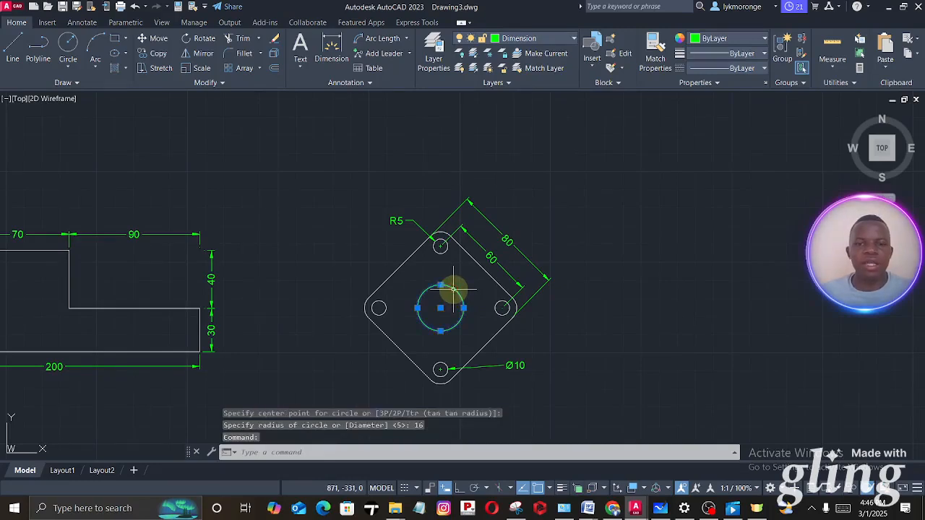
{"action": "left_click", "coordinate": [526, 37]}
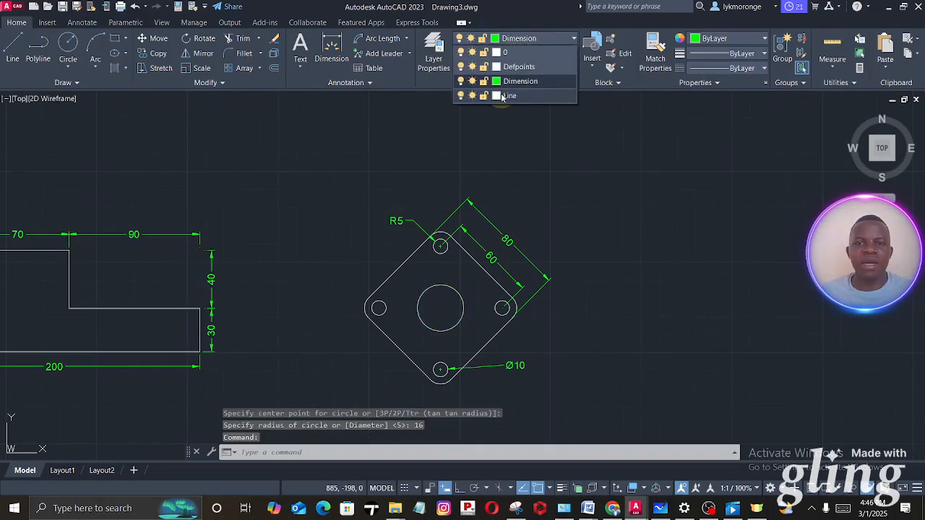
{"action": "left_click", "coordinate": [509, 95]}
{"action": "key", "text": "Escape"}
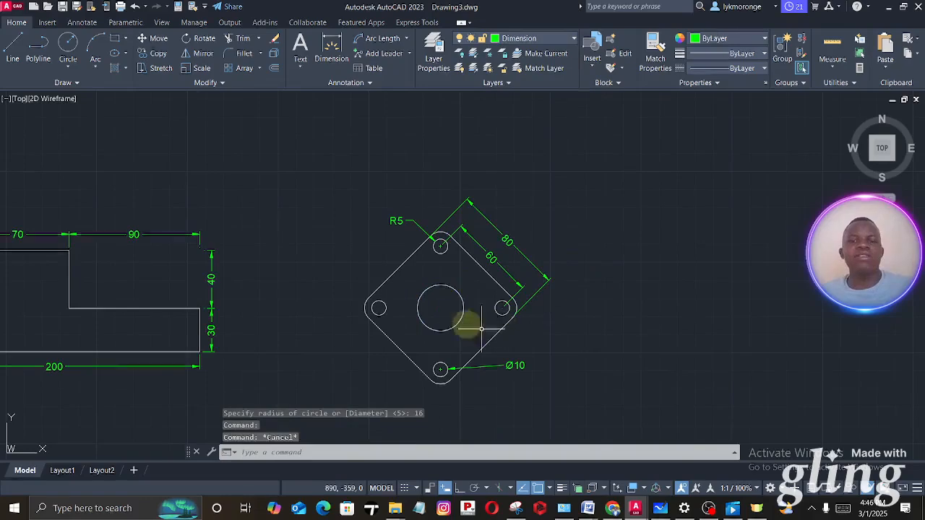
- Add a radius dimension to the central circle, undoing the upper-right placements and setting its text outside the plate at the upper left
{"action": "scroll", "coordinate": [448, 313], "scroll_direction": "up", "scroll_amount": 4}
{"action": "scroll", "coordinate": [421, 268], "scroll_direction": "down", "scroll_amount": 4}
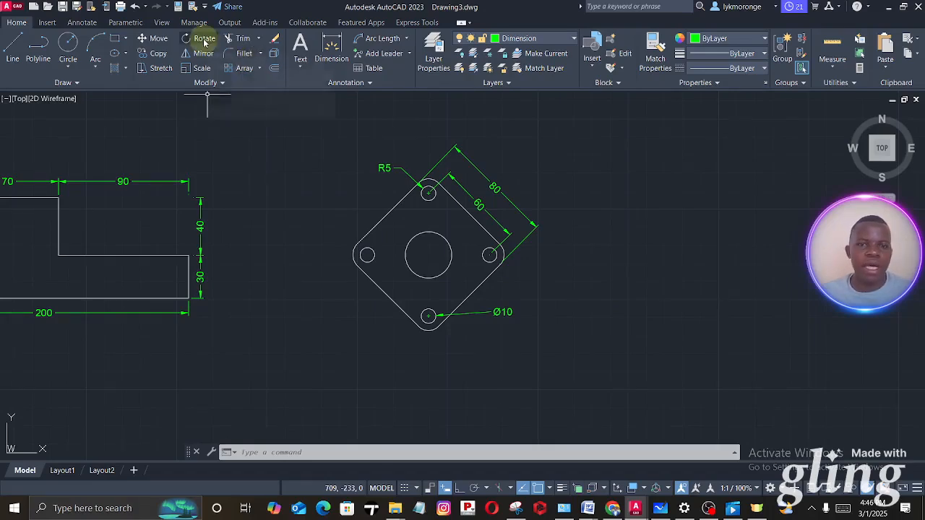
{"action": "left_click", "coordinate": [392, 40]}
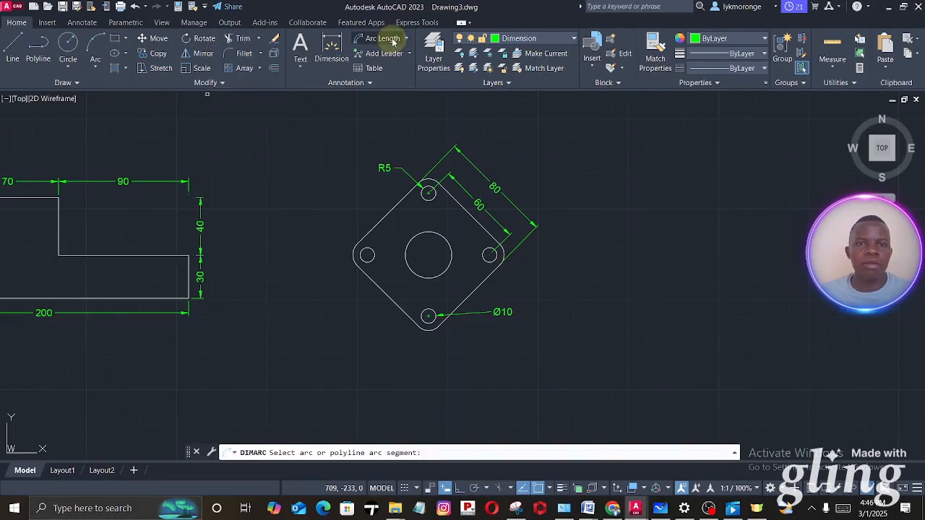
{"action": "left_click", "coordinate": [407, 38]}
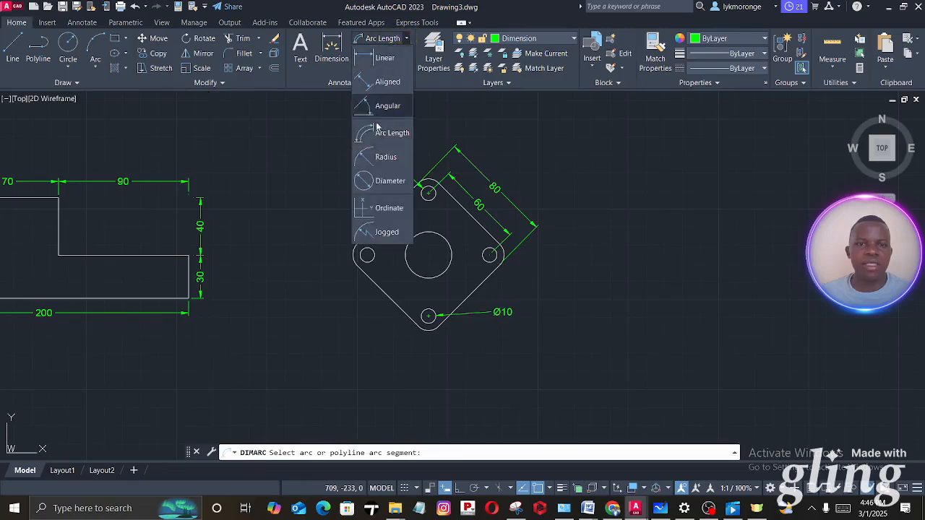
{"action": "left_click", "coordinate": [385, 157]}
{"action": "left_click", "coordinate": [451, 250]}
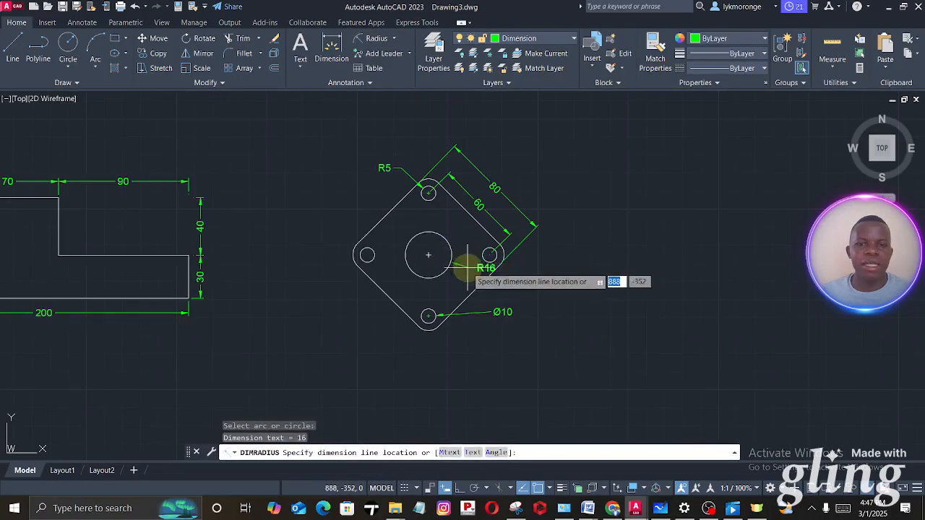
{"action": "left_click", "coordinate": [463, 228]}
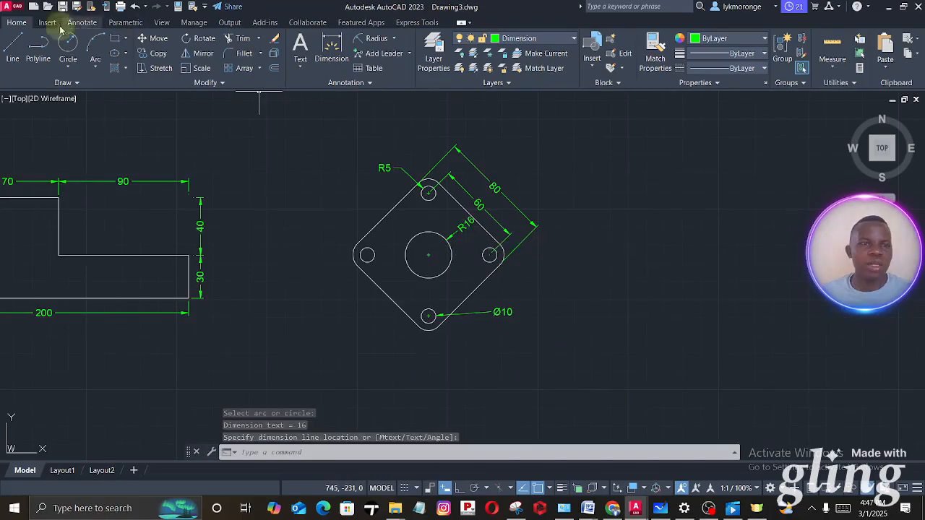
{"action": "left_click", "coordinate": [135, 6]}
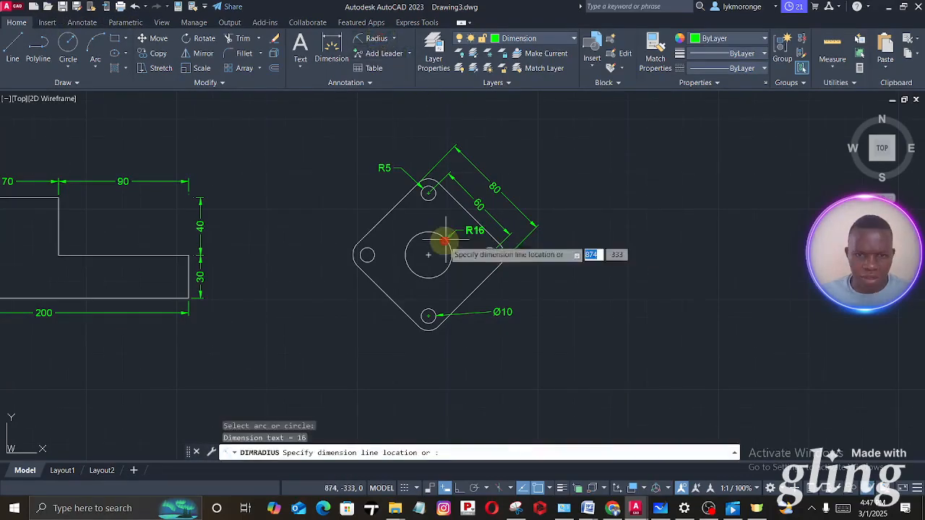
{"action": "left_click", "coordinate": [470, 238]}
{"action": "left_click", "coordinate": [136, 7]}
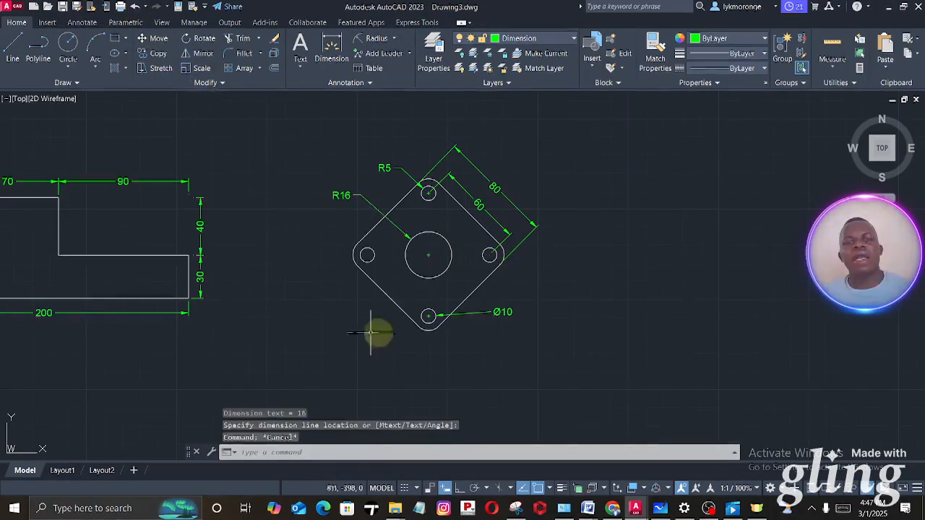
- Switch to Microsoft Whiteboard and examine the remaining figures on the exercise sheet, including the stepped profile, holed rectangle and circle in a rectangle
{"action": "scroll", "coordinate": [410, 255], "scroll_direction": "up", "scroll_amount": 2}
{"action": "scroll", "coordinate": [411, 255], "scroll_direction": "down", "scroll_amount": 4}
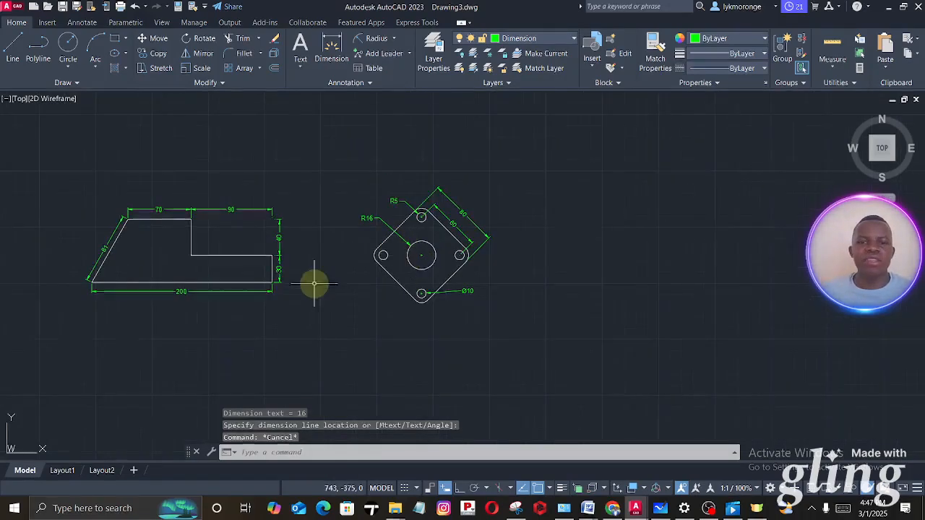
{"action": "mouse_move", "coordinate": [659, 508]}
{"action": "left_click", "coordinate": [677, 484]}
{"action": "scroll", "coordinate": [546, 323], "scroll_direction": "down", "scroll_amount": 1}
{"action": "scroll", "coordinate": [547, 315], "scroll_direction": "down", "scroll_amount": 5}
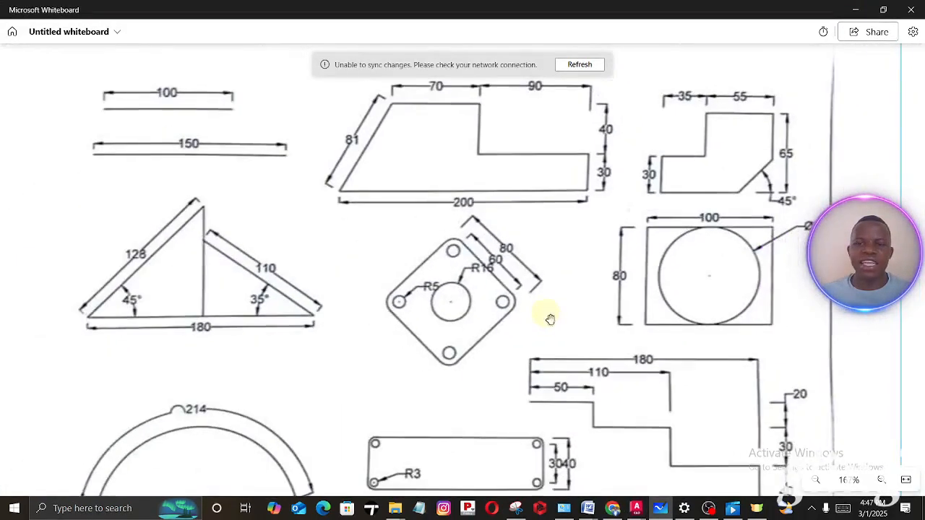
{"action": "left_click_drag", "start_coordinate": [549, 314], "coordinate": [388, 230]}
{"action": "scroll", "coordinate": [389, 232], "scroll_direction": "down", "scroll_amount": 2}
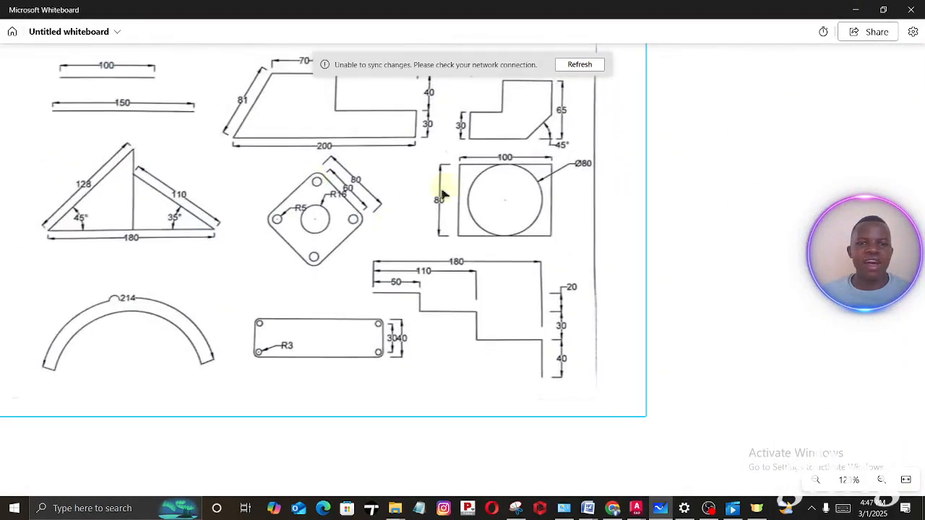
{"action": "left_click_drag", "start_coordinate": [442, 194], "coordinate": [400, 199]}
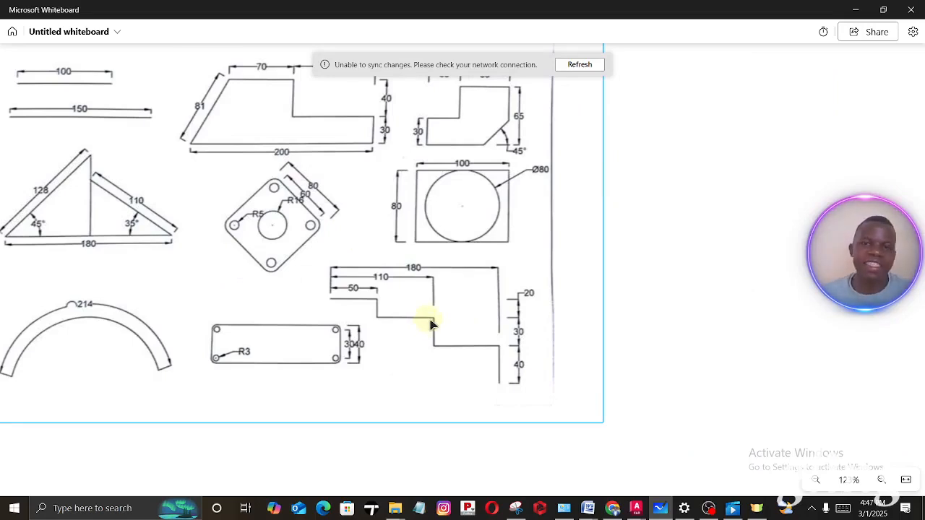